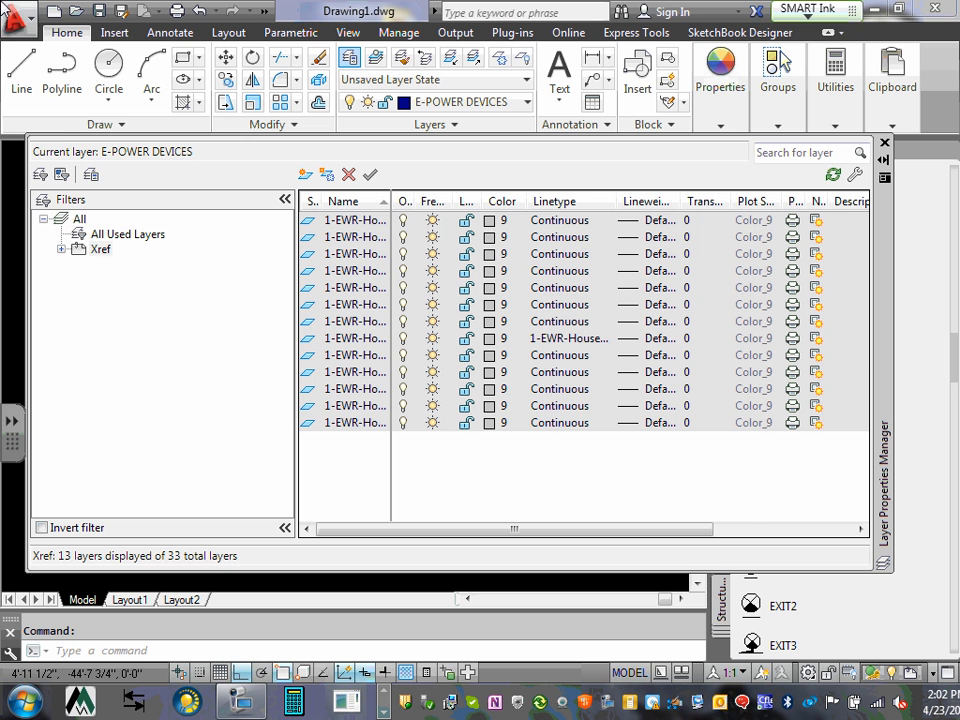
Review the complete layer list under the All filter in the Layer Properties Manager, and close the manager.
{"action": "left_click", "coordinate": [79, 221]}
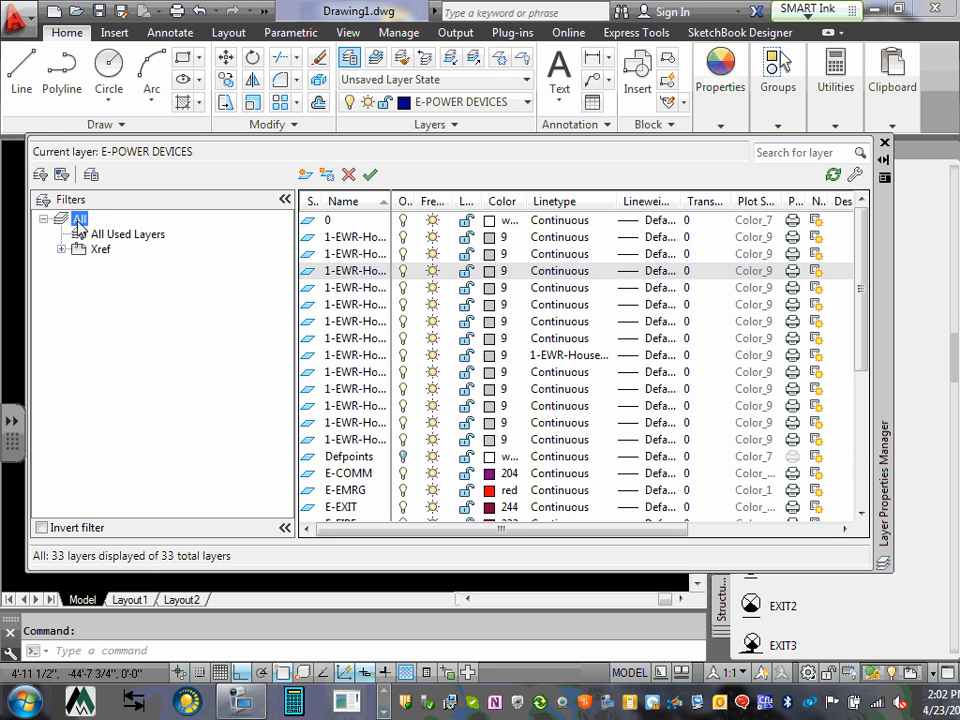
{"action": "left_click_drag", "start_coordinate": [859, 259], "coordinate": [876, 363]}
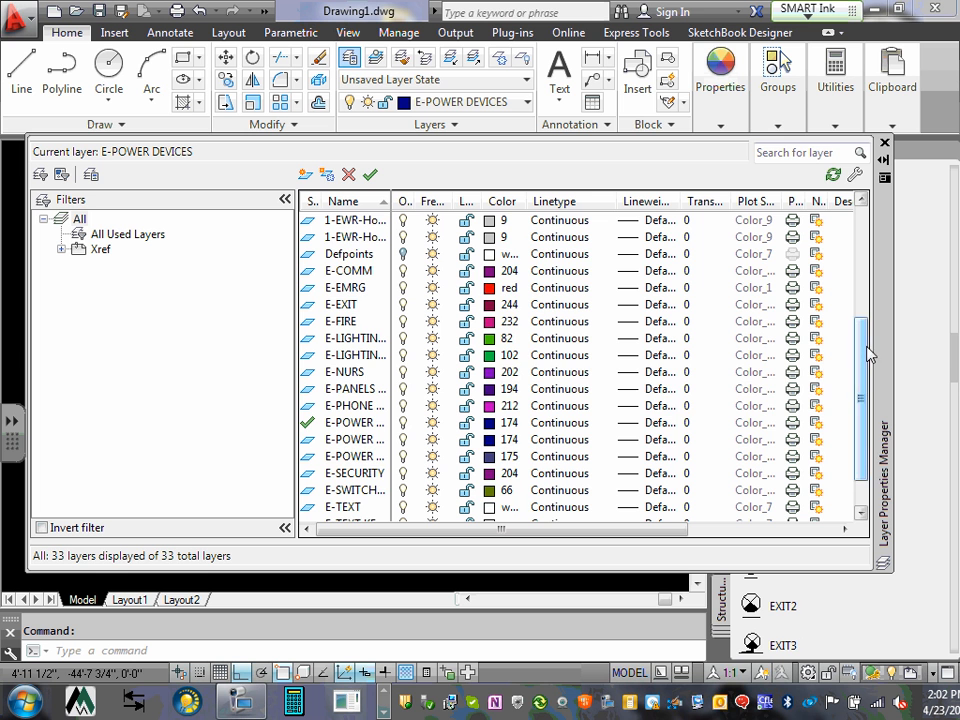
{"action": "mouse_move", "coordinate": [864, 352]}
{"action": "left_mouse_down"}
{"action": "mouse_move", "coordinate": [864, 290]}
{"action": "mouse_move", "coordinate": [864, 381]}
{"action": "mouse_move", "coordinate": [864, 372]}
{"action": "left_mouse_up"}
{"action": "scroll", "coordinate": [840, 345], "scroll_direction": "up", "scroll_amount": 5}
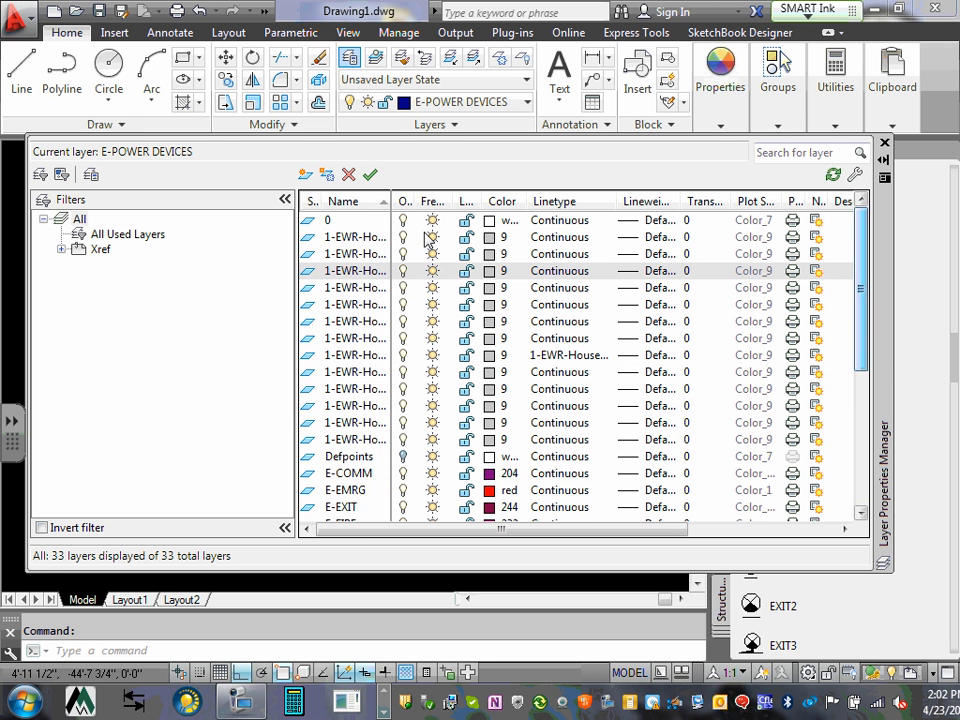
{"action": "left_click_drag", "start_coordinate": [868, 268], "coordinate": [640, 409]}
{"action": "left_click", "coordinate": [79, 221]}
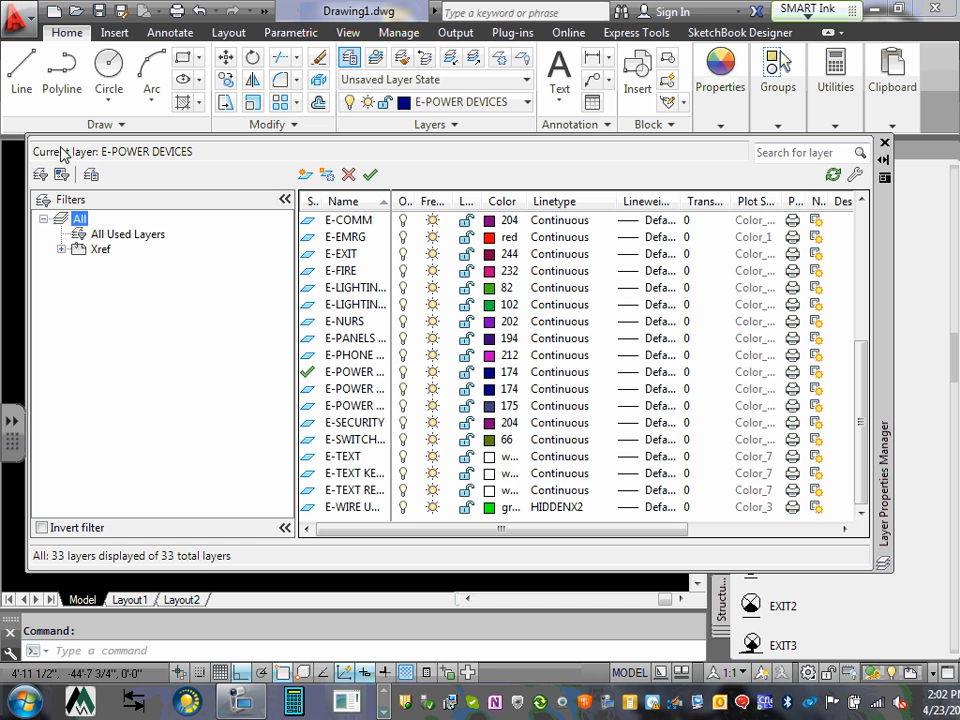
{"action": "left_click", "coordinate": [884, 146]}
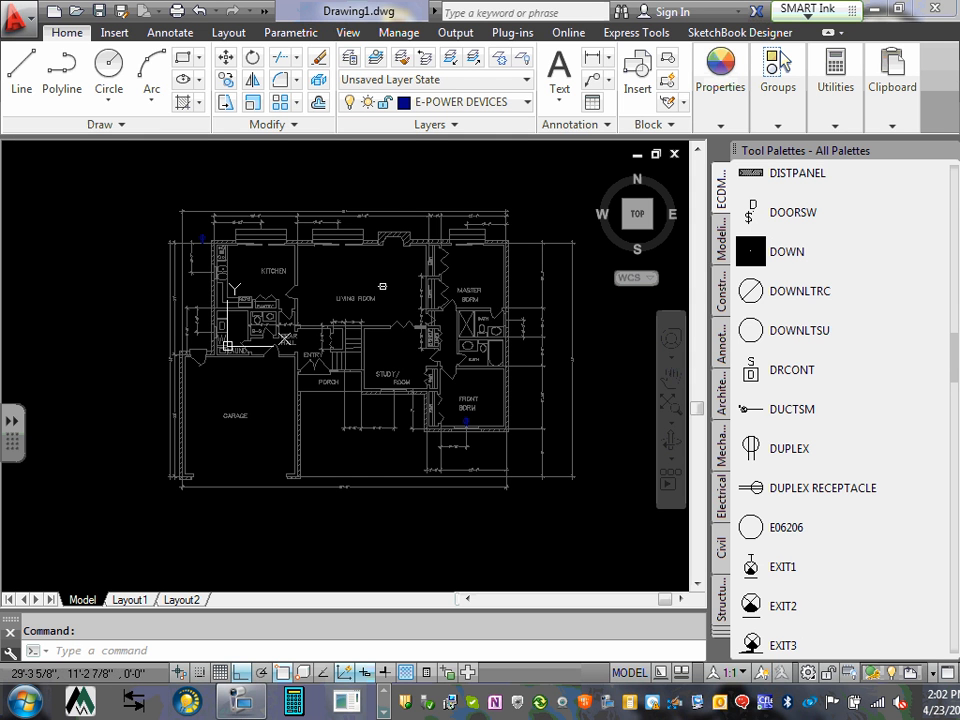
Look through the drawing's layer list and choose E-POWER DEVICES as the current layer.
{"action": "scroll", "coordinate": [382, 281], "scroll_direction": "up", "scroll_amount": 3}
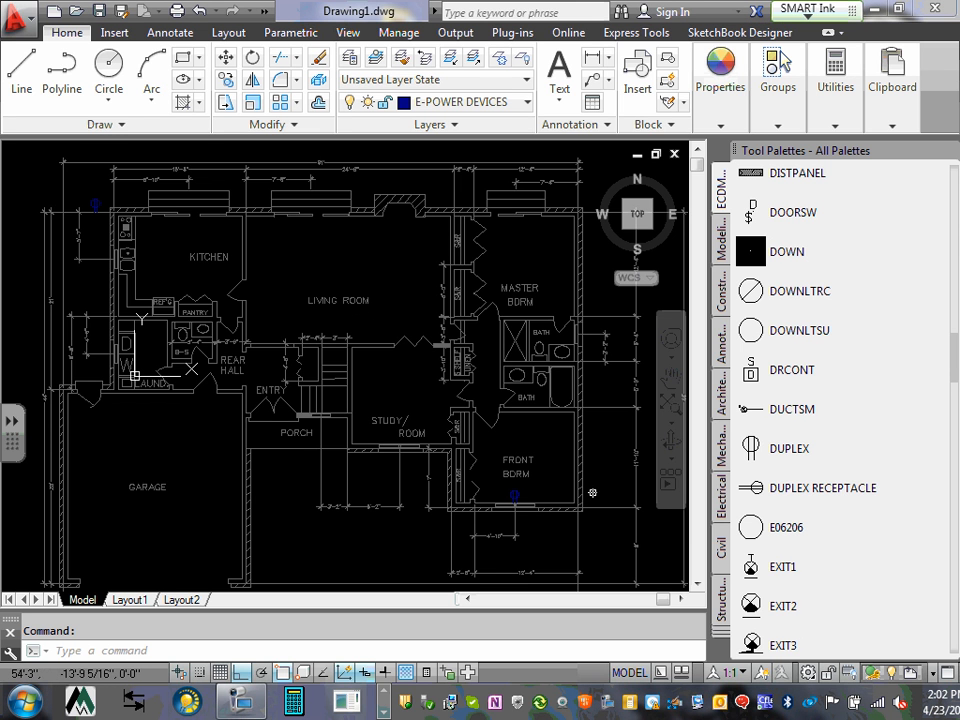
{"action": "scroll", "coordinate": [456, 478], "scroll_direction": "up", "scroll_amount": 5}
{"action": "middle_click_drag", "start_coordinate": [364, 396], "coordinate": [409, 484]}
{"action": "scroll", "coordinate": [345, 410], "scroll_direction": "up", "scroll_amount": 4}
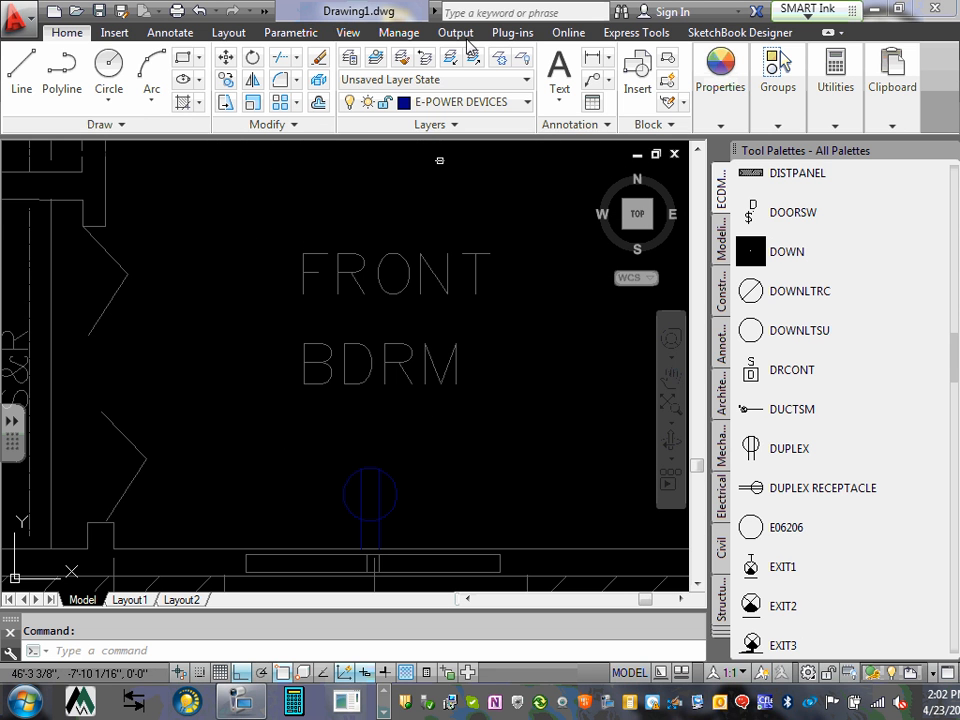
{"action": "left_click", "coordinate": [527, 103]}
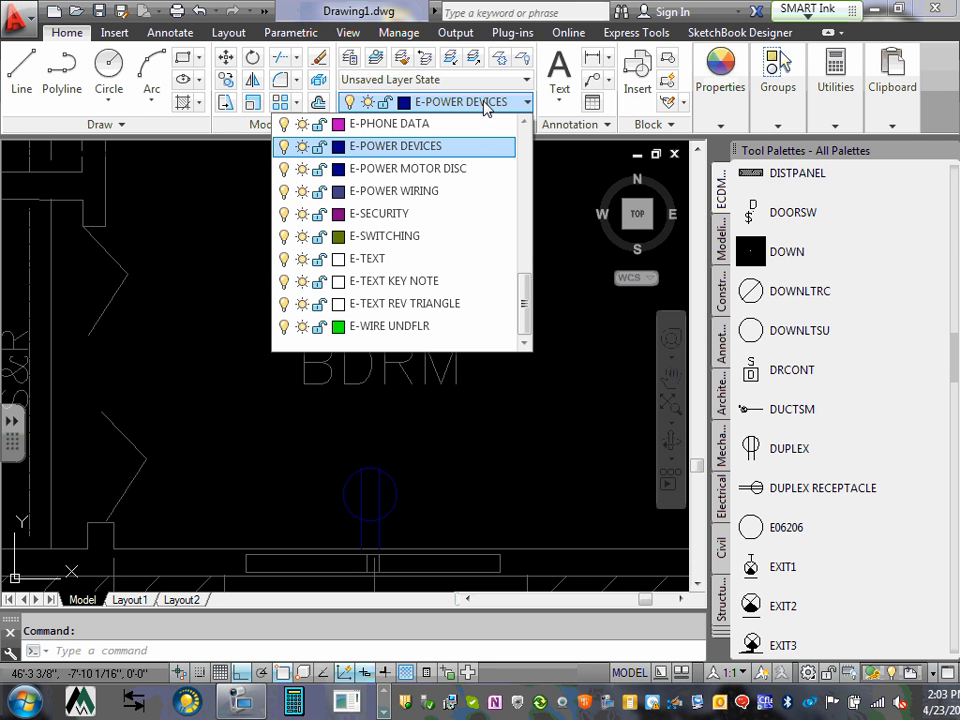
{"action": "scroll", "coordinate": [527, 205], "scroll_direction": "up", "scroll_amount": 2}
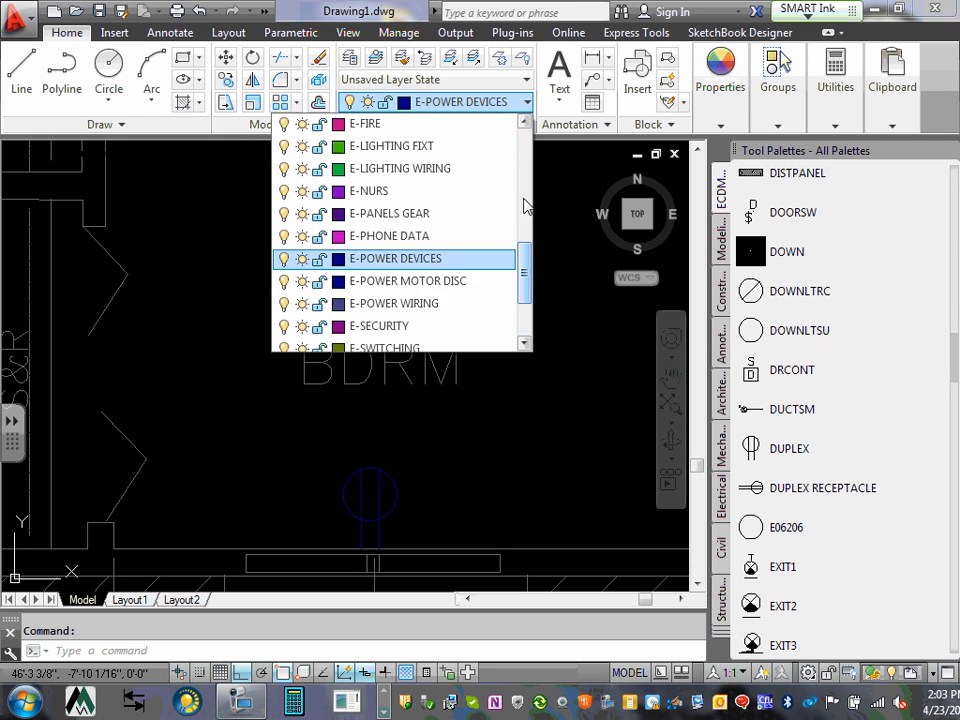
{"action": "left_click_drag", "start_coordinate": [524, 200], "coordinate": [541, 174]}
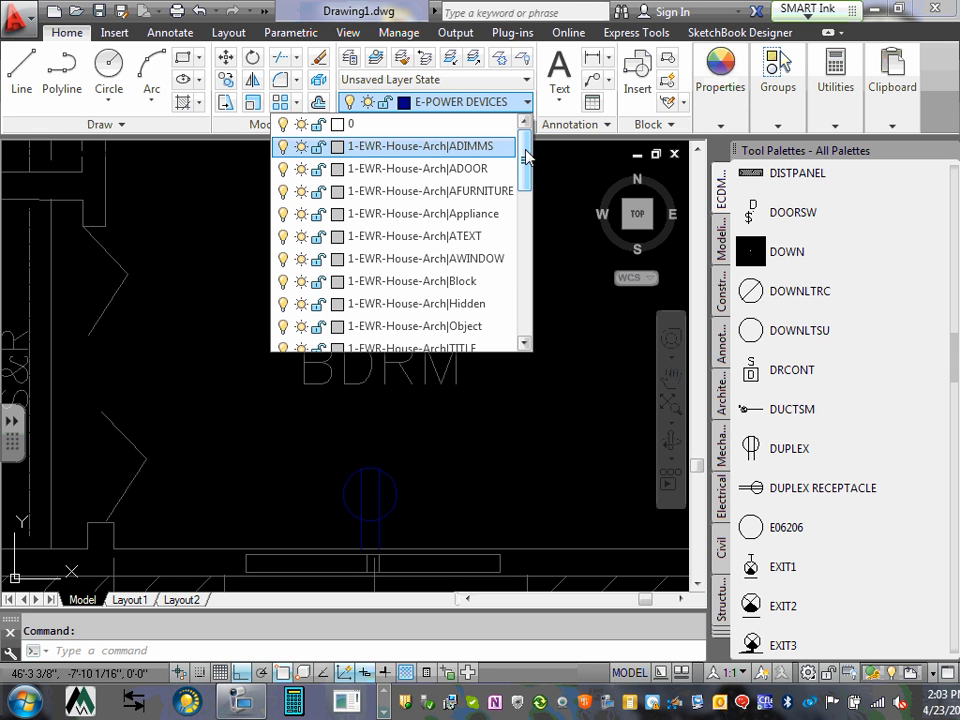
{"action": "left_click_drag", "start_coordinate": [527, 155], "coordinate": [534, 296]}
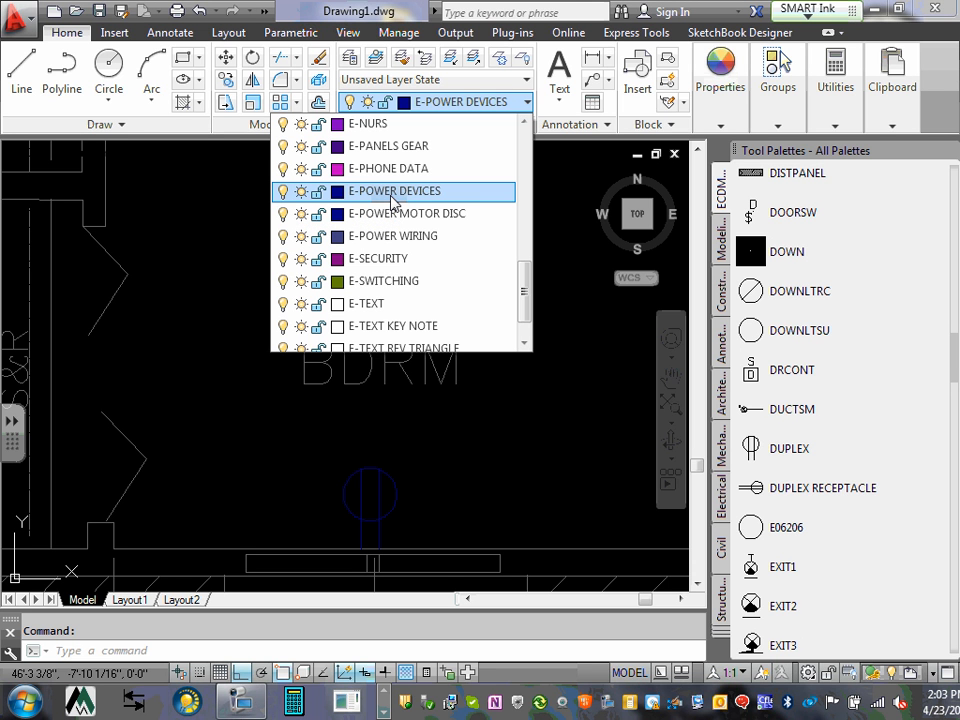
{"action": "left_click", "coordinate": [456, 192]}
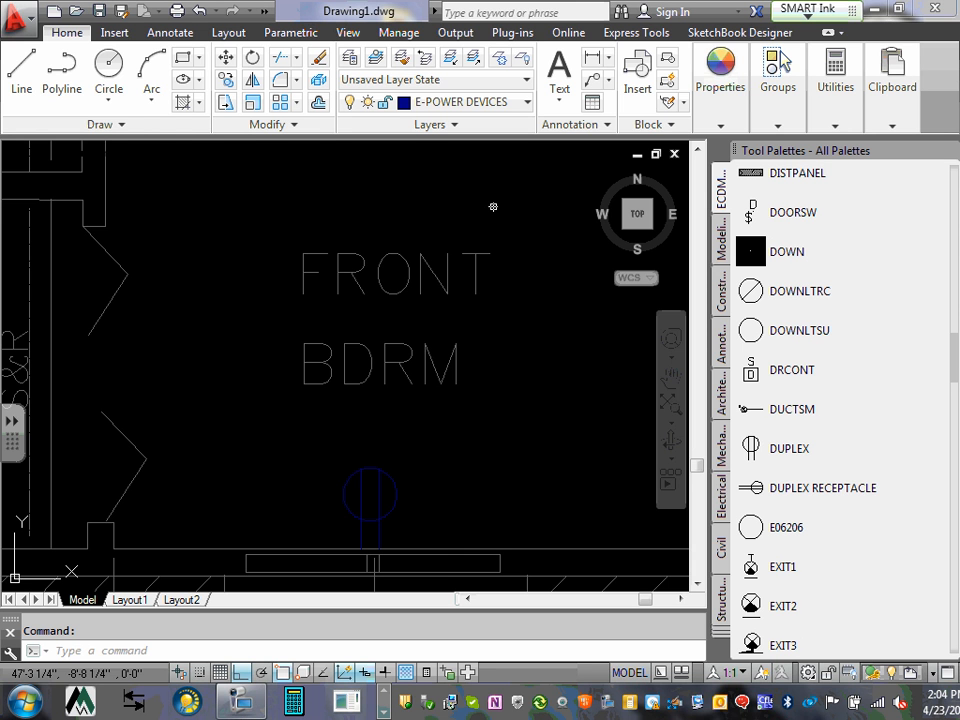
Close the Tool Palettes window and display it again.
{"action": "scroll", "coordinate": [462, 410], "scroll_direction": "down", "scroll_amount": 2}
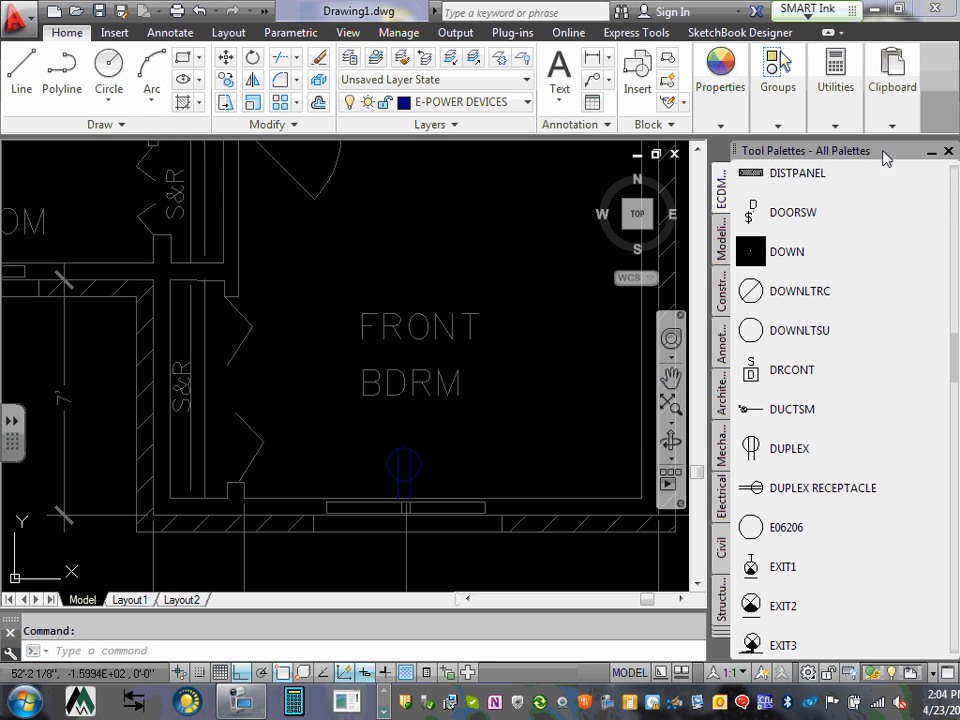
{"action": "left_click", "coordinate": [946, 152]}
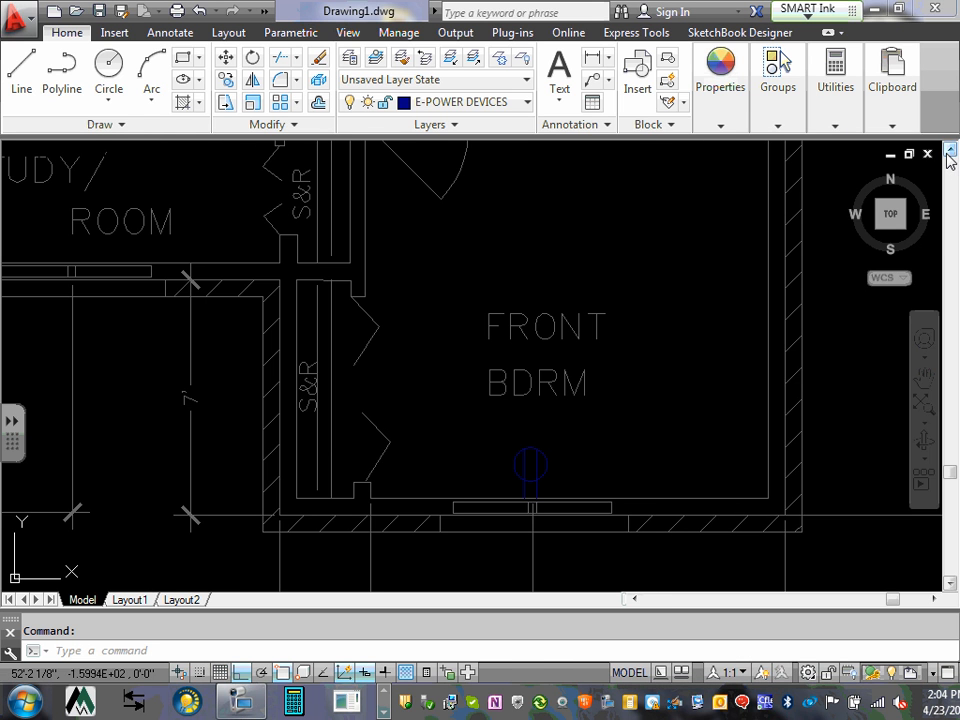
{"action": "left_click", "coordinate": [348, 32]}
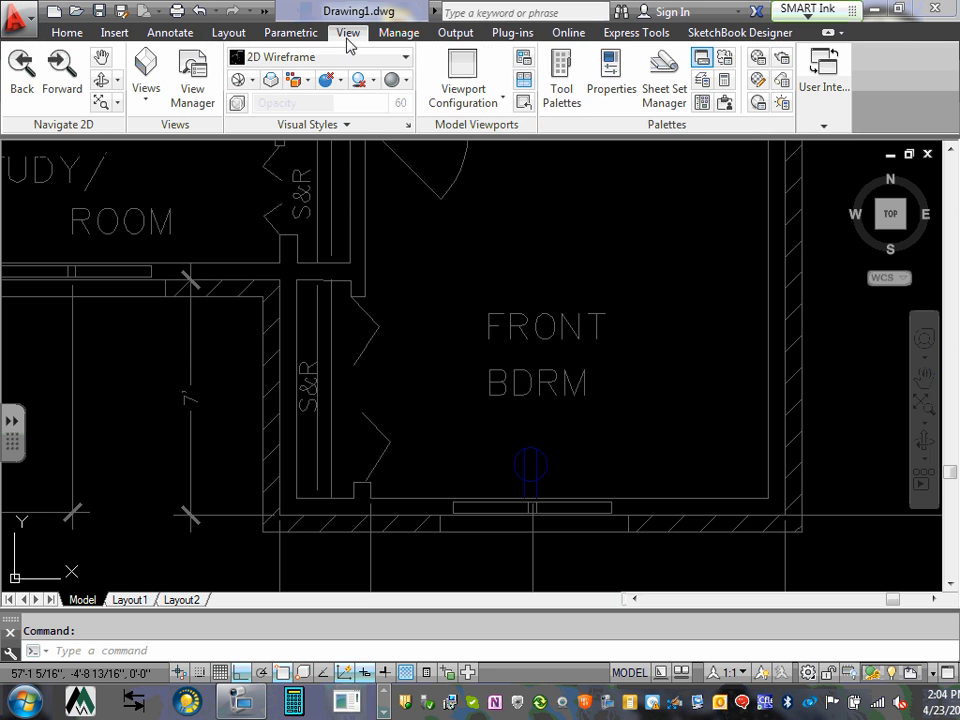
{"action": "left_click", "coordinate": [563, 85]}
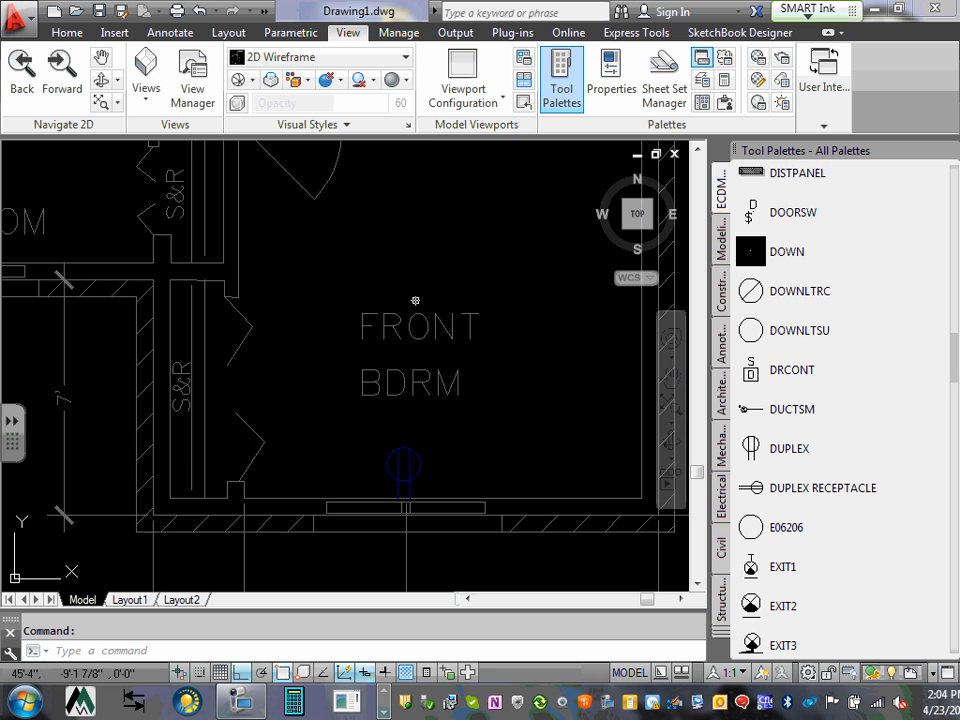
Zoom the drawing to its extents and examine the floor plan at closer and wider magnifications.
{"action": "scroll", "coordinate": [415, 300], "scroll_direction": "down", "scroll_amount": 10}
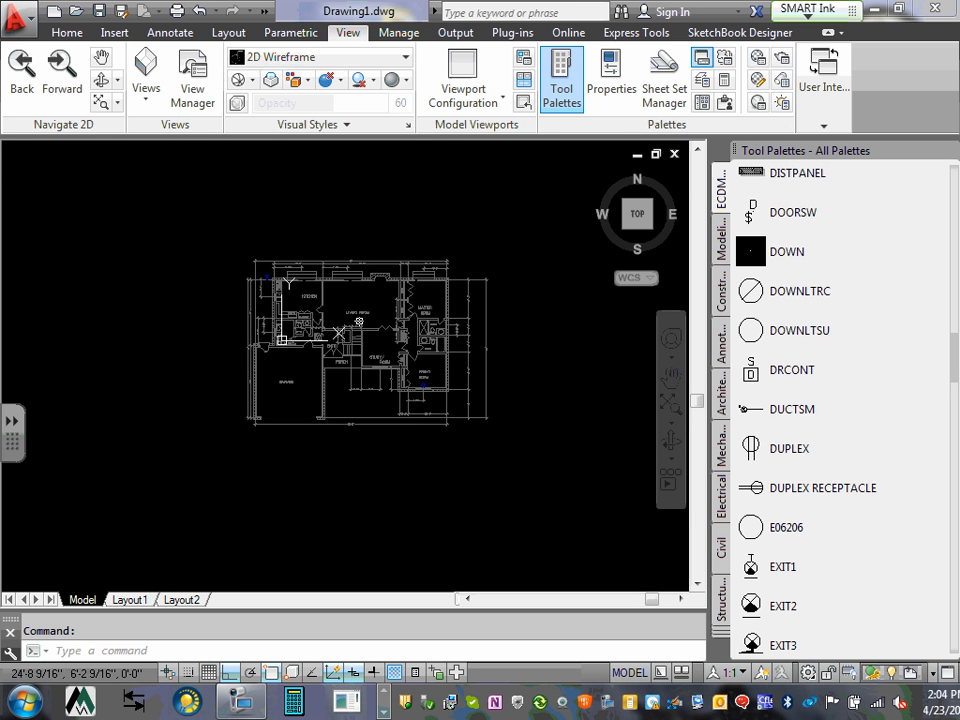
{"action": "type", "text": "z"}
{"action": "key", "text": "Return"}
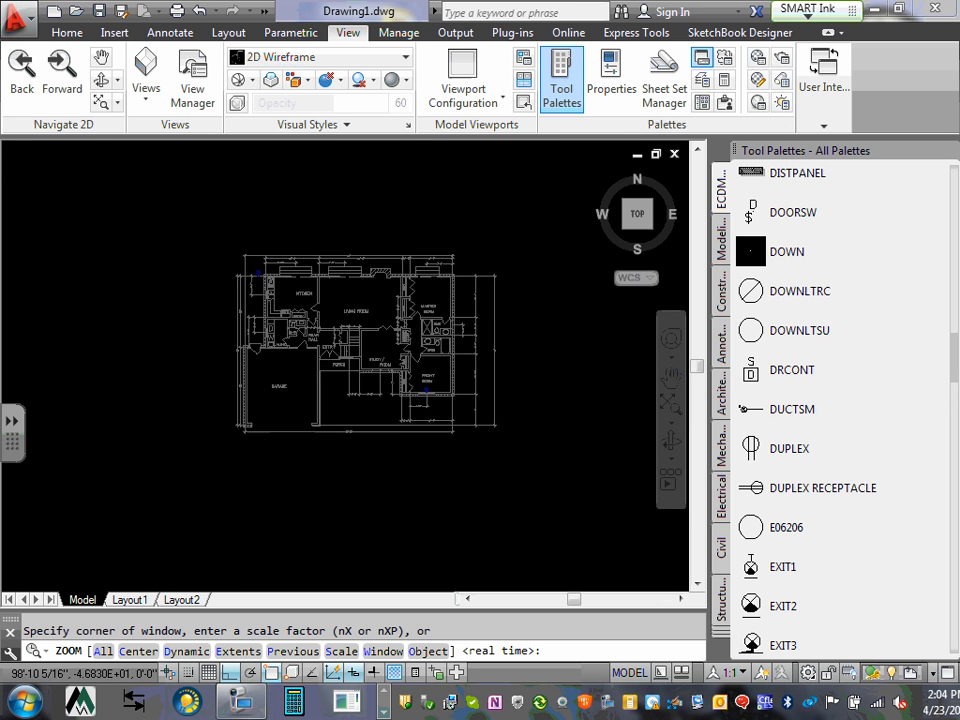
{"action": "type", "text": "e"}
{"action": "key", "text": "Return"}
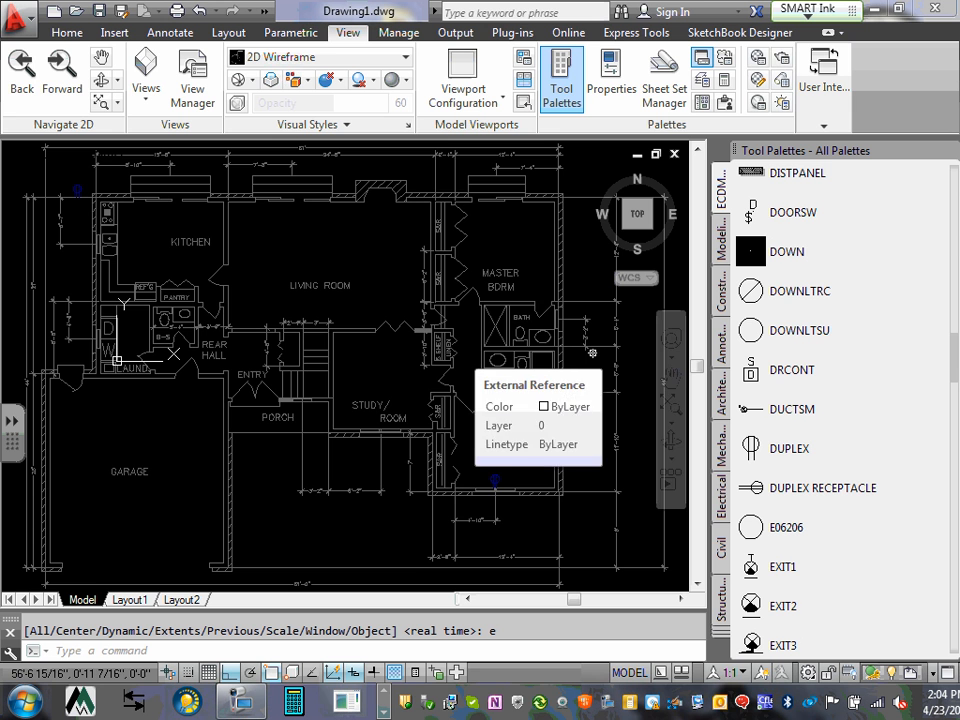
{"action": "left_click", "coordinate": [22, 66]}
{"action": "scroll", "coordinate": [269, 332], "scroll_direction": "up", "scroll_amount": 3}
{"action": "scroll", "coordinate": [270, 332], "scroll_direction": "down", "scroll_amount": 3}
{"action": "scroll", "coordinate": [280, 332], "scroll_direction": "up", "scroll_amount": 4}
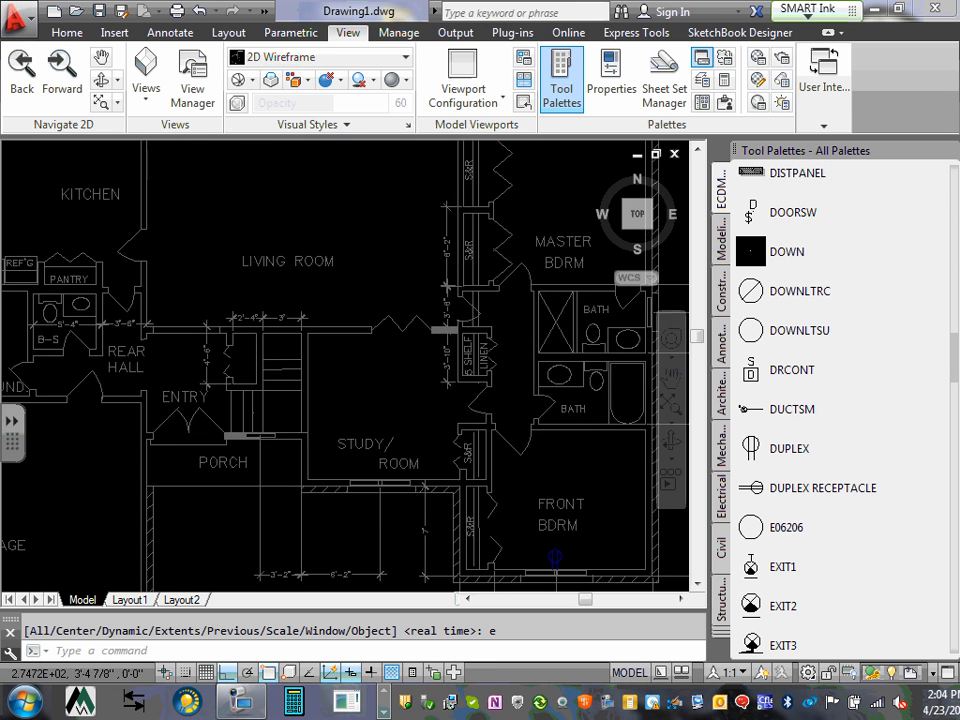
{"action": "scroll", "coordinate": [272, 333], "scroll_direction": "down", "scroll_amount": 3}
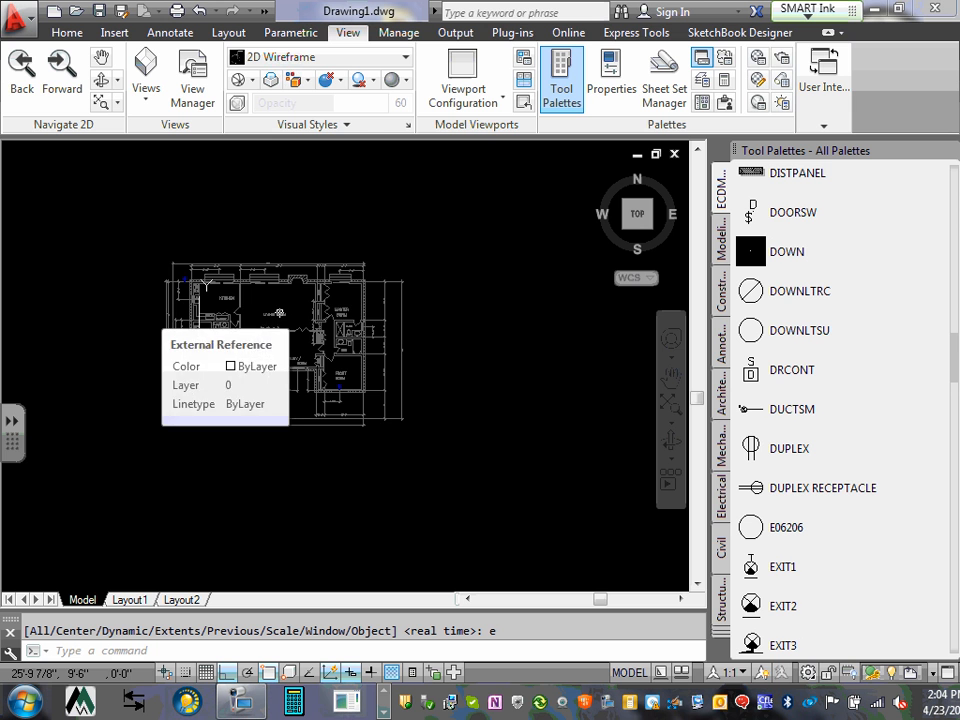
{"action": "scroll", "coordinate": [280, 330], "scroll_direction": "up", "scroll_amount": 3}
{"action": "scroll", "coordinate": [280, 330], "scroll_direction": "down", "scroll_amount": 2}
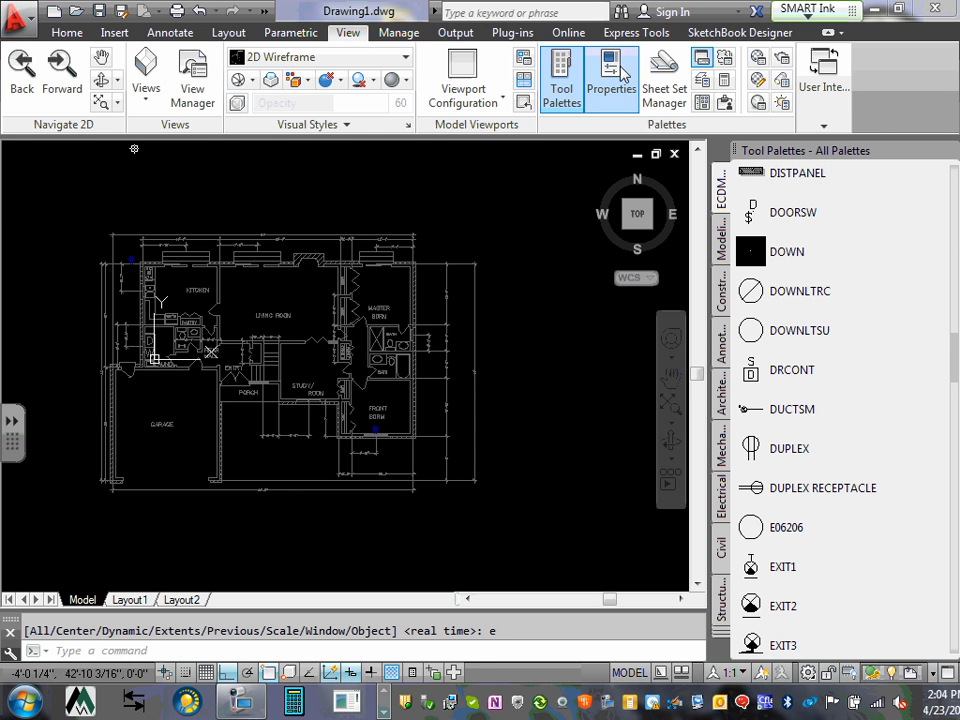
Pan across the floor plan, using the Pan command as well, to center the house in the view.
{"action": "middle_click_drag", "start_coordinate": [153, 215], "coordinate": [160, 215]}
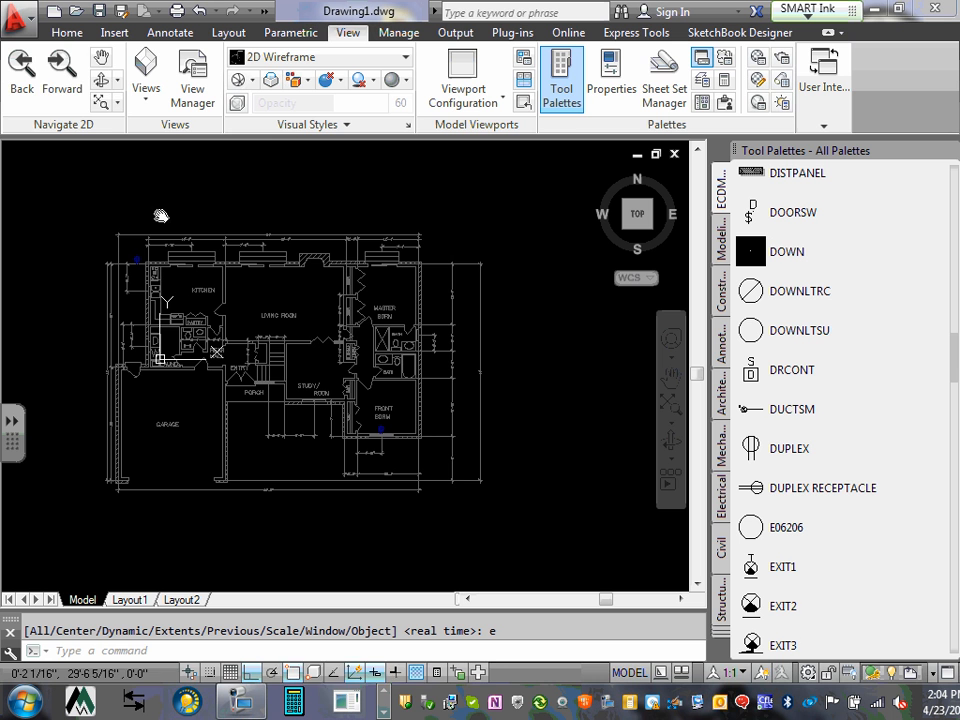
{"action": "left_click", "coordinate": [101, 57]}
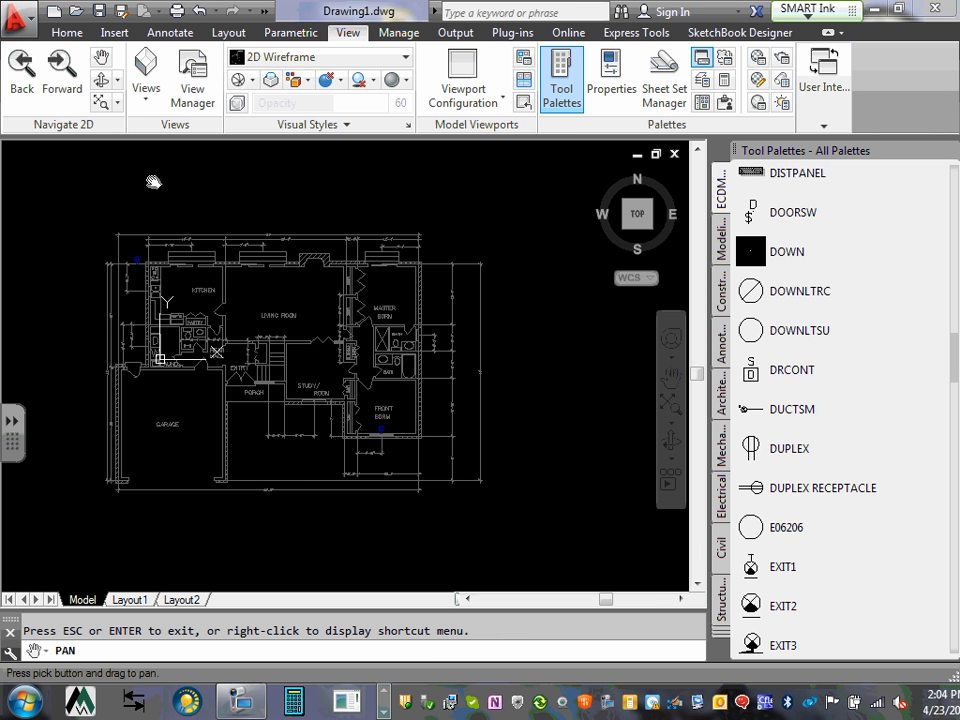
{"action": "left_click_drag", "start_coordinate": [210, 271], "coordinate": [210, 214]}
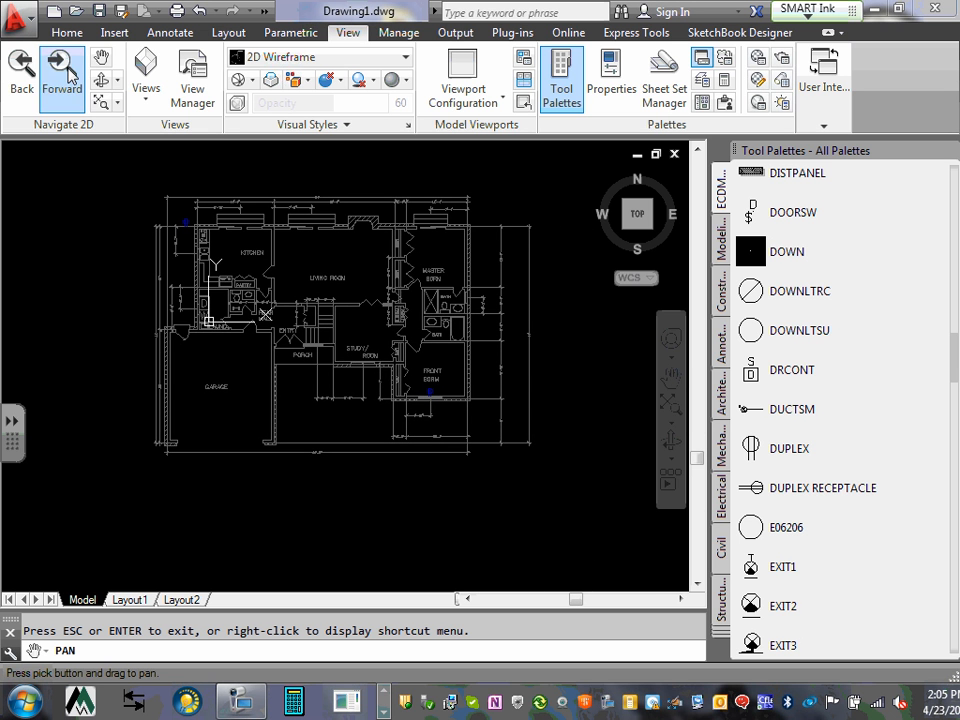
{"action": "key", "text": "Escape"}
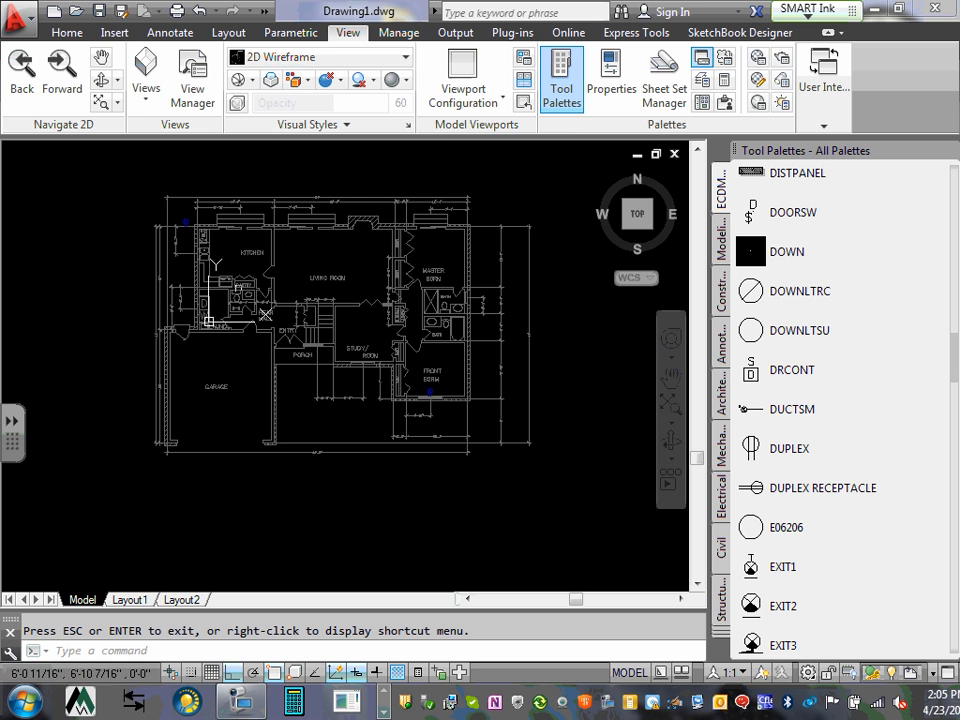
{"action": "middle_click_drag", "start_coordinate": [292, 297], "coordinate": [289, 320]}
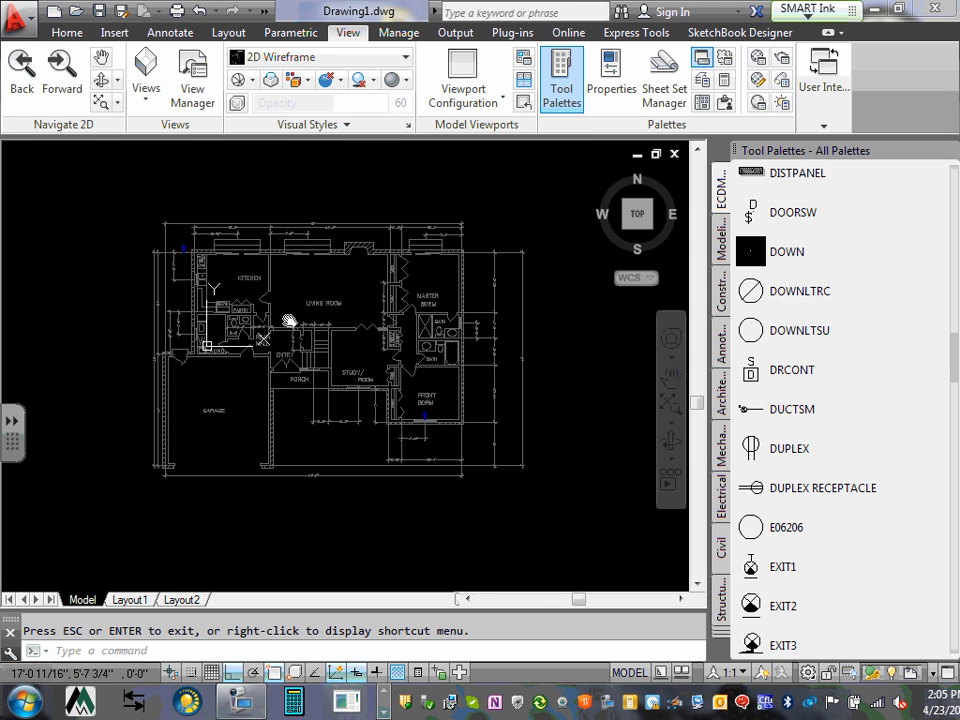
Zoom in on the front bedroom of the floor plan and center it in the view.
{"action": "scroll", "coordinate": [420, 400], "scroll_direction": "up", "scroll_amount": 8}
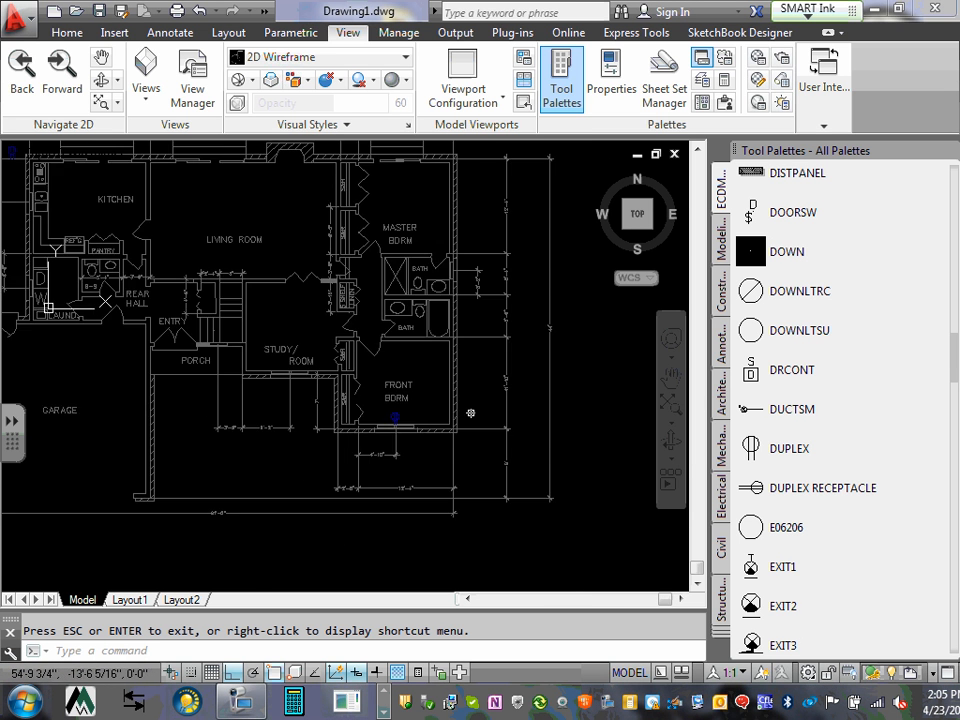
{"action": "scroll", "coordinate": [387, 409], "scroll_direction": "down", "scroll_amount": 5}
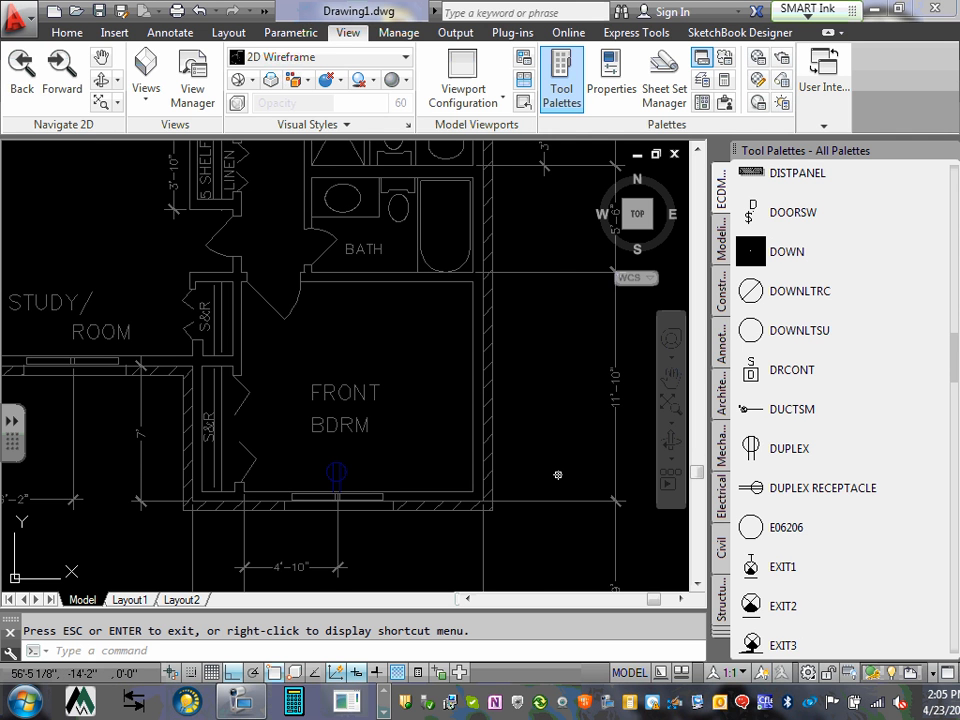
{"action": "scroll", "coordinate": [335, 401], "scroll_direction": "up", "scroll_amount": 2}
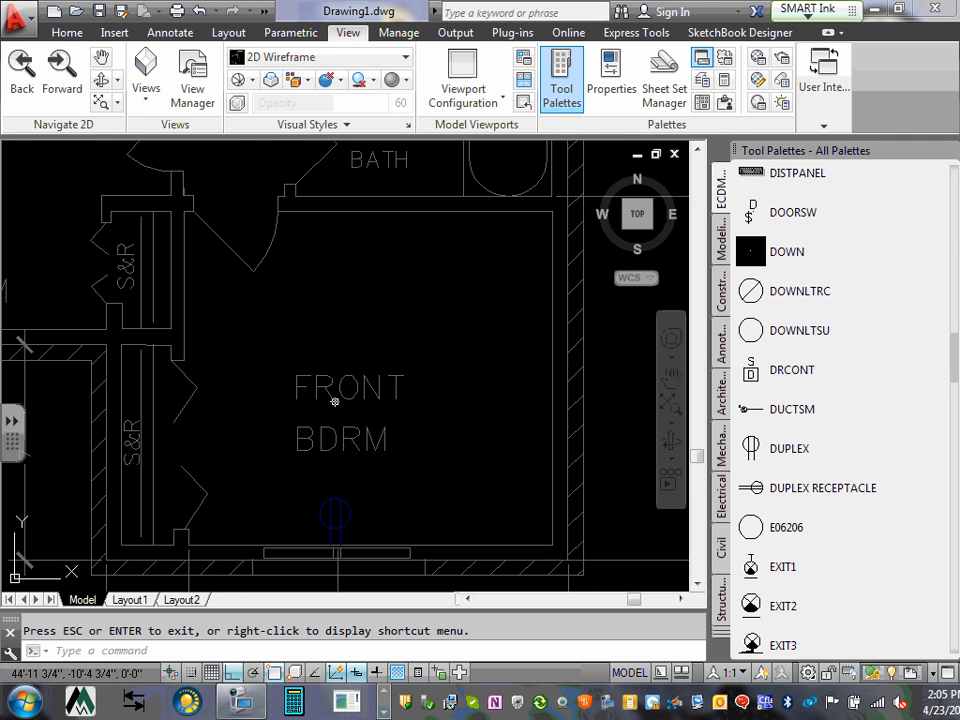
{"action": "middle_click_drag", "start_coordinate": [366, 421], "coordinate": [357, 421]}
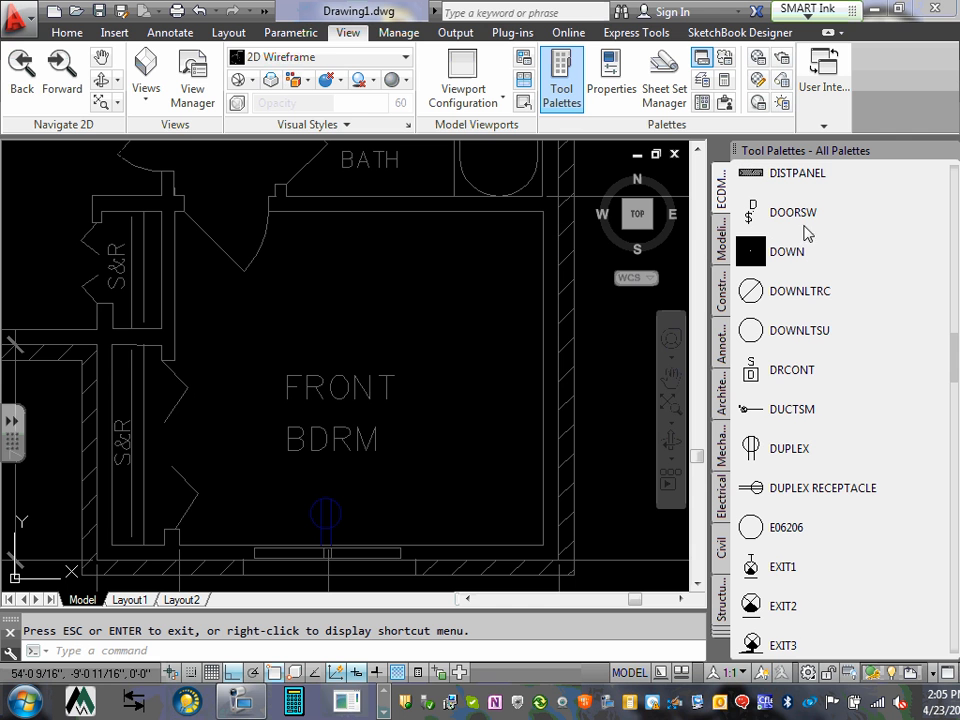
{"action": "left_click", "coordinate": [752, 449]}
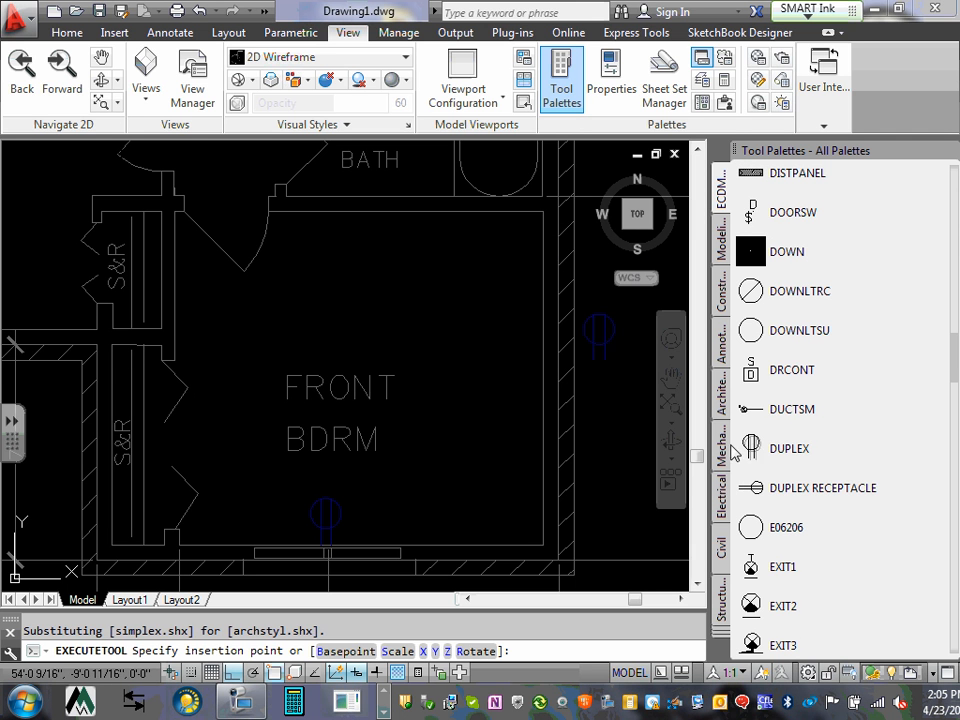
{"action": "scroll", "coordinate": [466, 356], "scroll_direction": "up", "scroll_amount": 2}
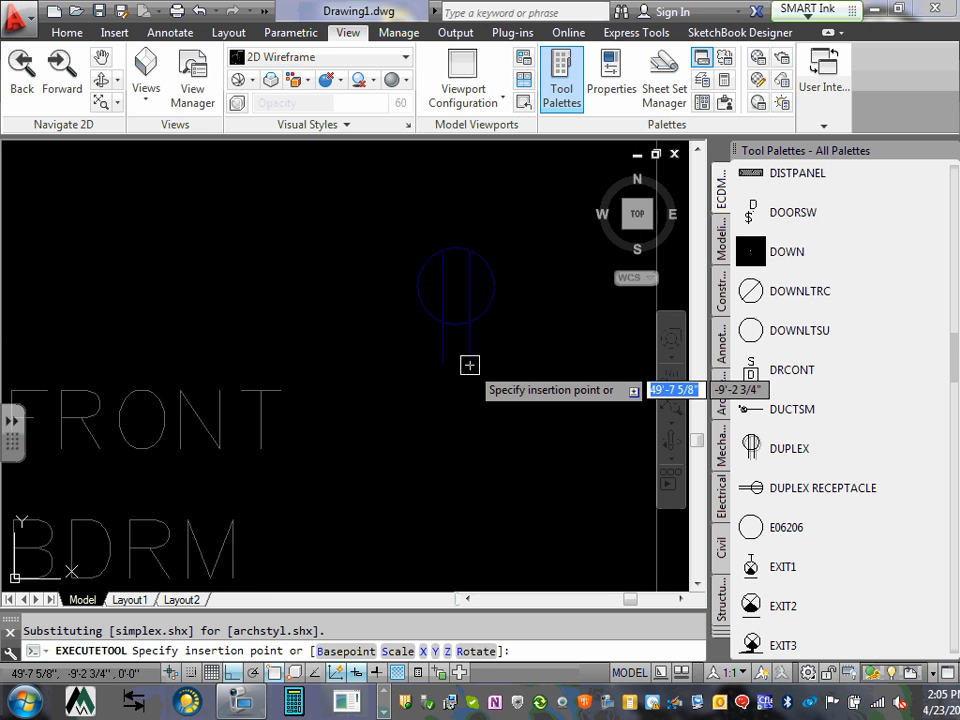
{"action": "scroll", "coordinate": [469, 364], "scroll_direction": "down", "scroll_amount": 1}
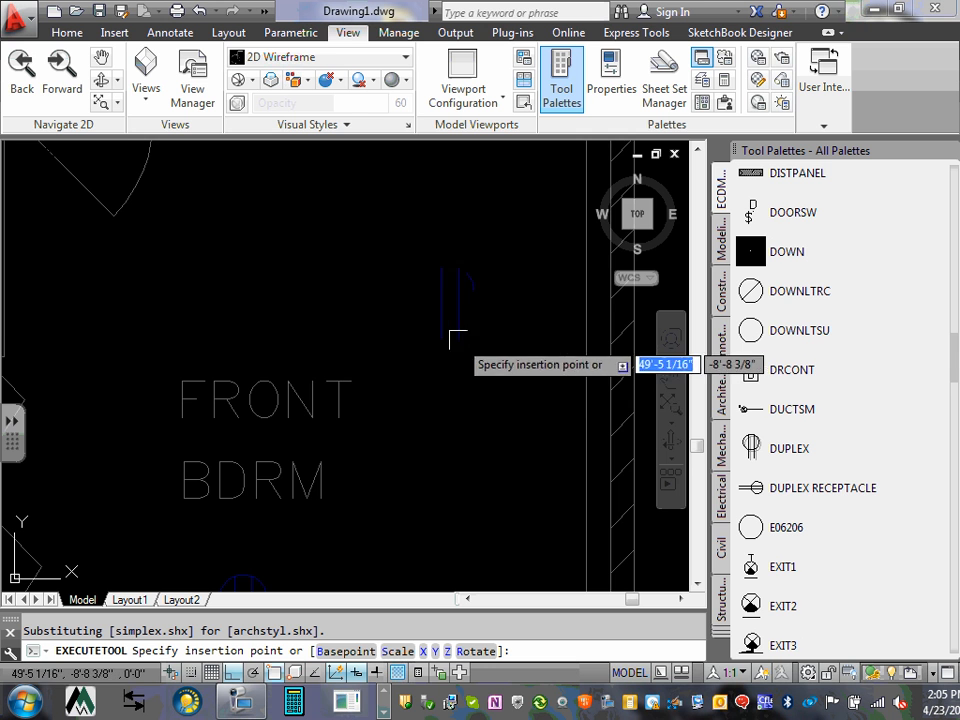
{"action": "scroll", "coordinate": [463, 352], "scroll_direction": "down", "scroll_amount": 3}
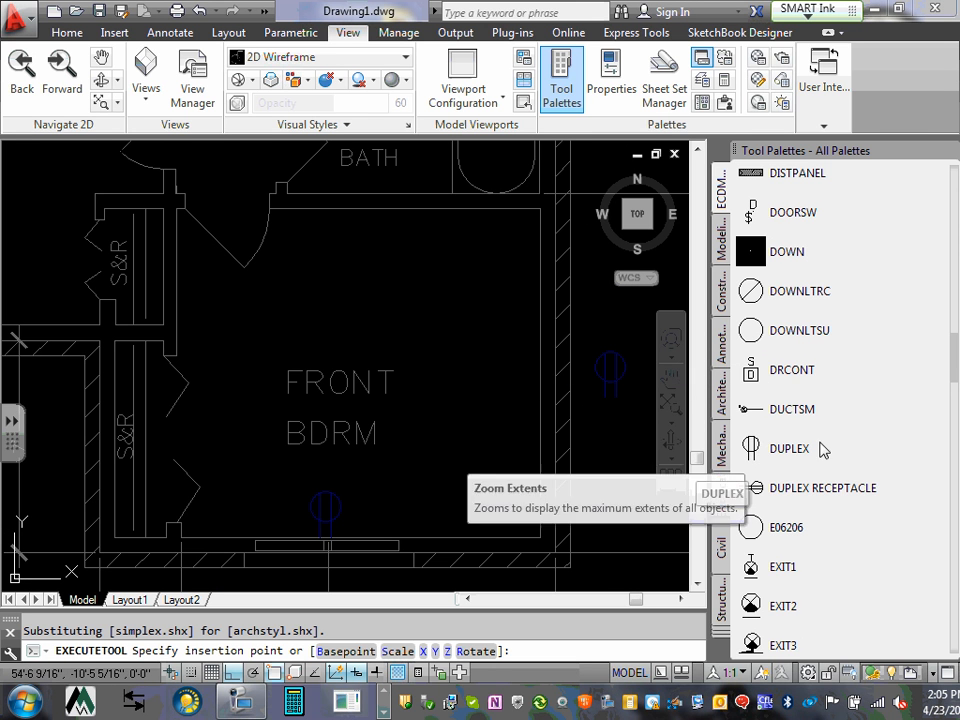
{"action": "mouse_move", "coordinate": [955, 357]}
{"action": "left_mouse_down"}
{"action": "mouse_move", "coordinate": [956, 400]}
{"action": "mouse_move", "coordinate": [955, 315]}
{"action": "mouse_move", "coordinate": [953, 378]}
{"action": "mouse_move", "coordinate": [953, 360]}
{"action": "left_mouse_up"}
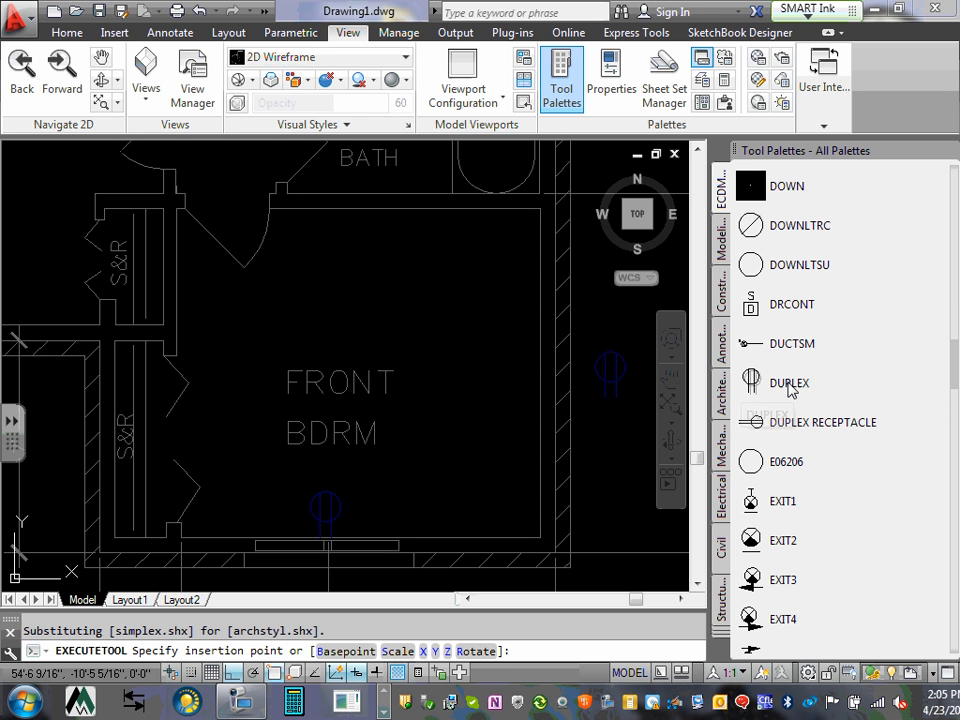
{"action": "left_click", "coordinate": [754, 386]}
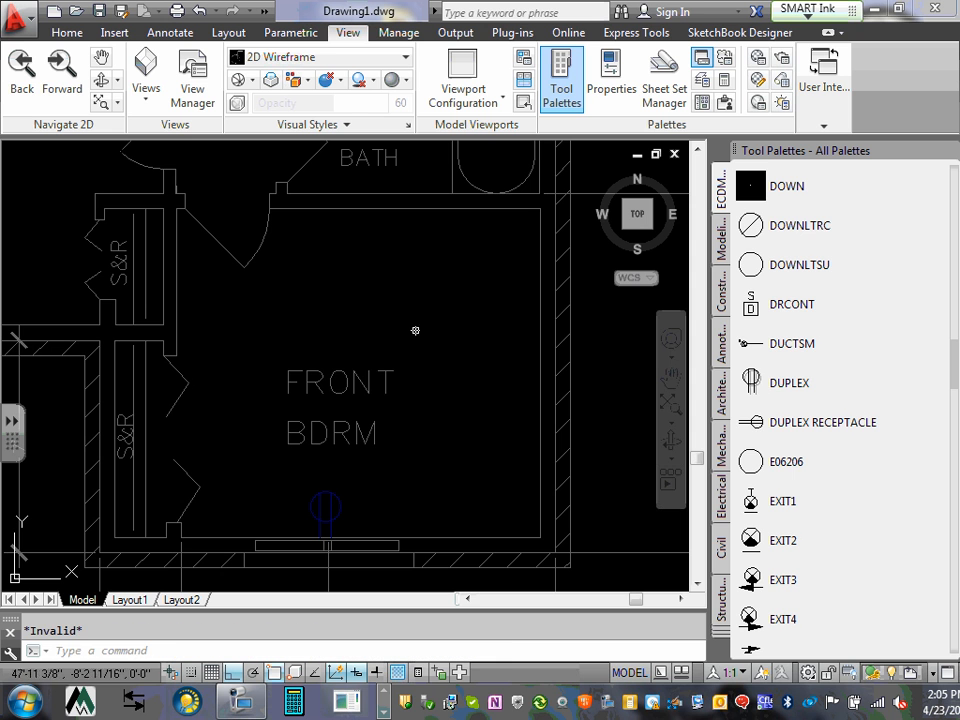
Insert a DUPLEX symbol on the front bedroom's window wall, between the window and the exterior corner.
{"action": "left_click", "coordinate": [751, 380]}
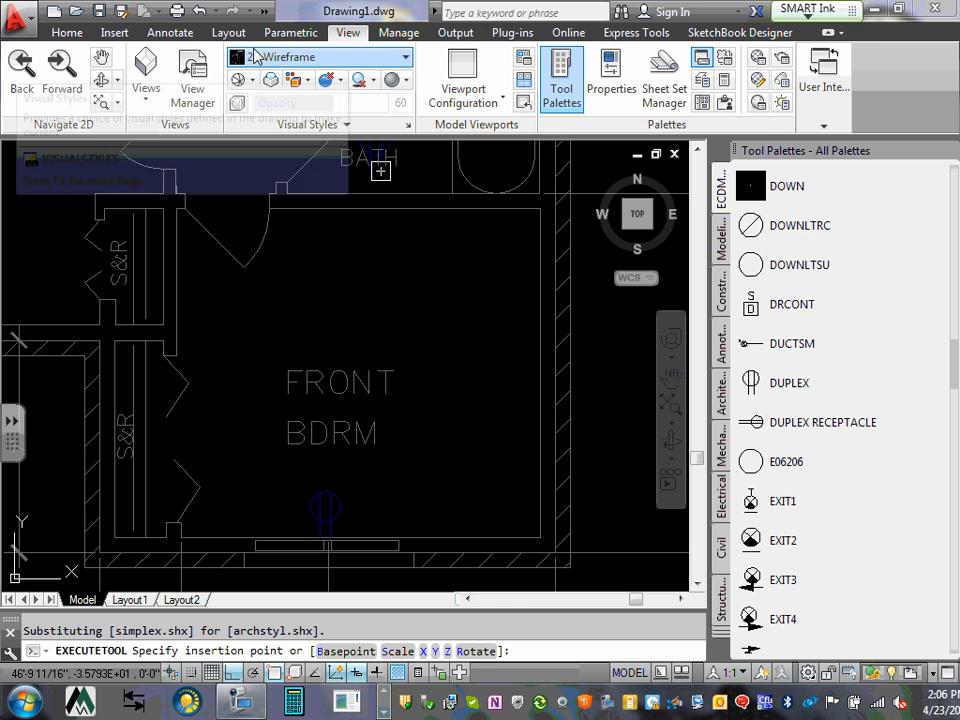
{"action": "left_click", "coordinate": [66, 33]}
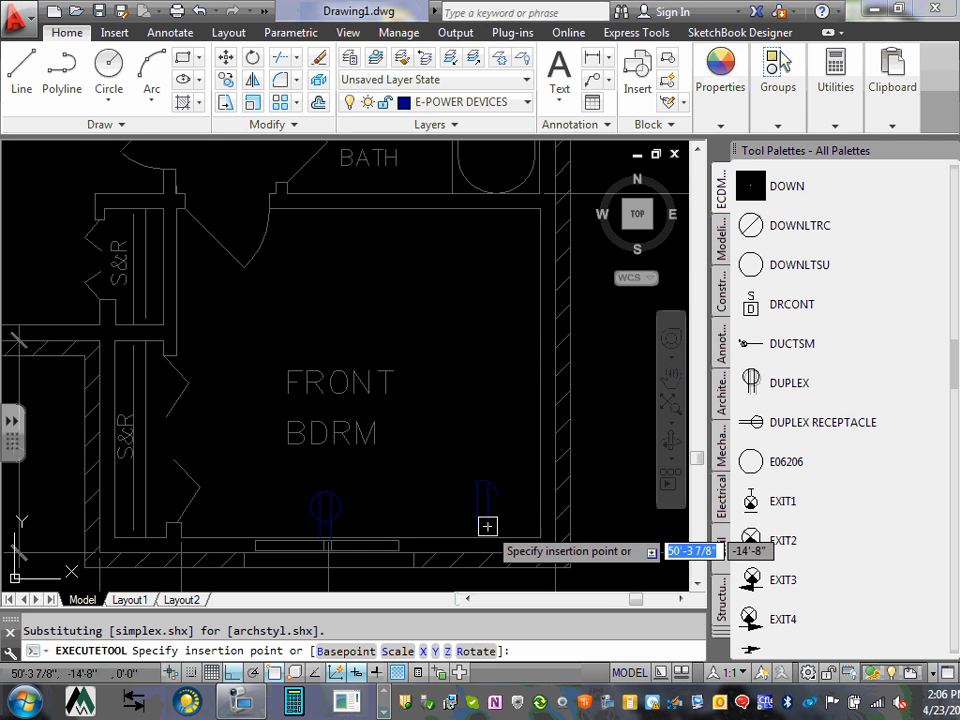
{"action": "scroll", "coordinate": [477, 540], "scroll_direction": "up", "scroll_amount": 5}
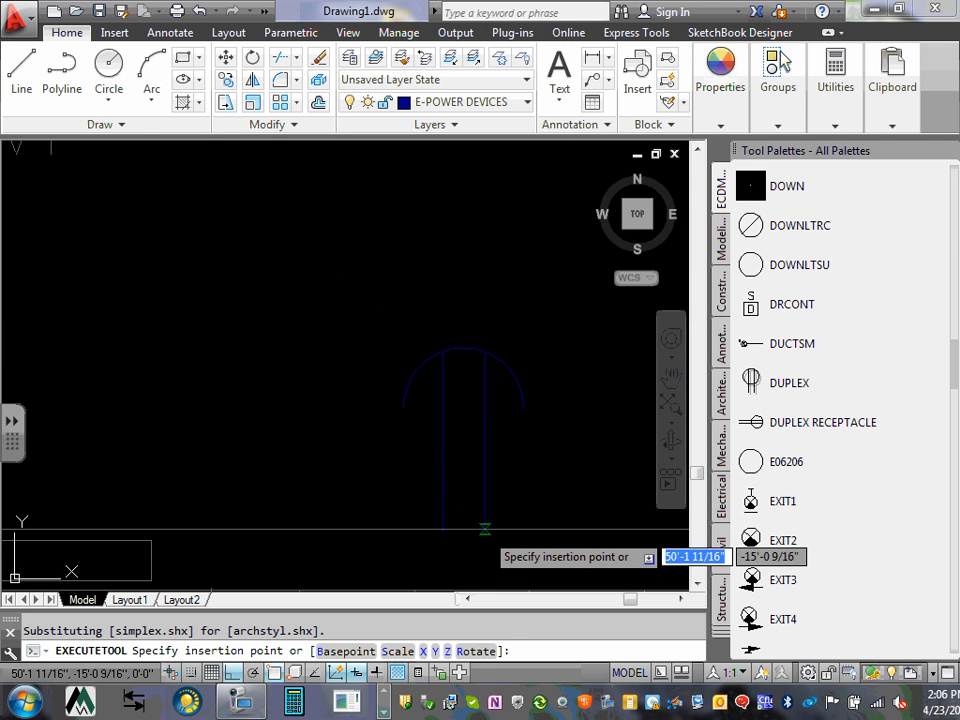
{"action": "scroll", "coordinate": [478, 514], "scroll_direction": "down", "scroll_amount": 5}
{"action": "scroll", "coordinate": [470, 511], "scroll_direction": "down", "scroll_amount": 3}
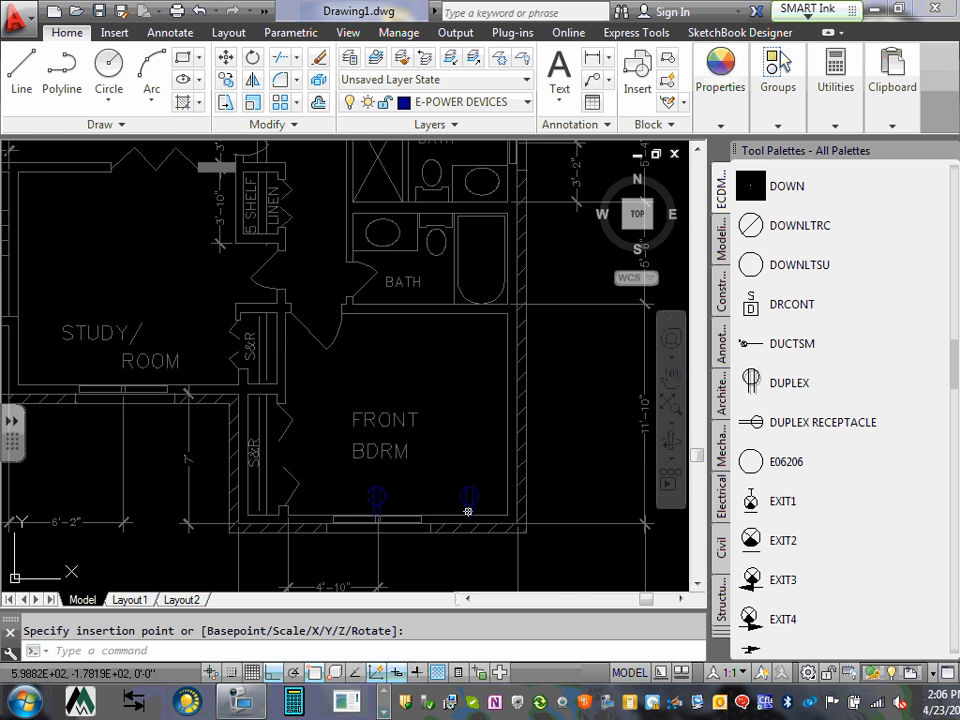
{"action": "scroll", "coordinate": [460, 515], "scroll_direction": "up", "scroll_amount": 6}
{"action": "scroll", "coordinate": [453, 510], "scroll_direction": "down", "scroll_amount": 2}
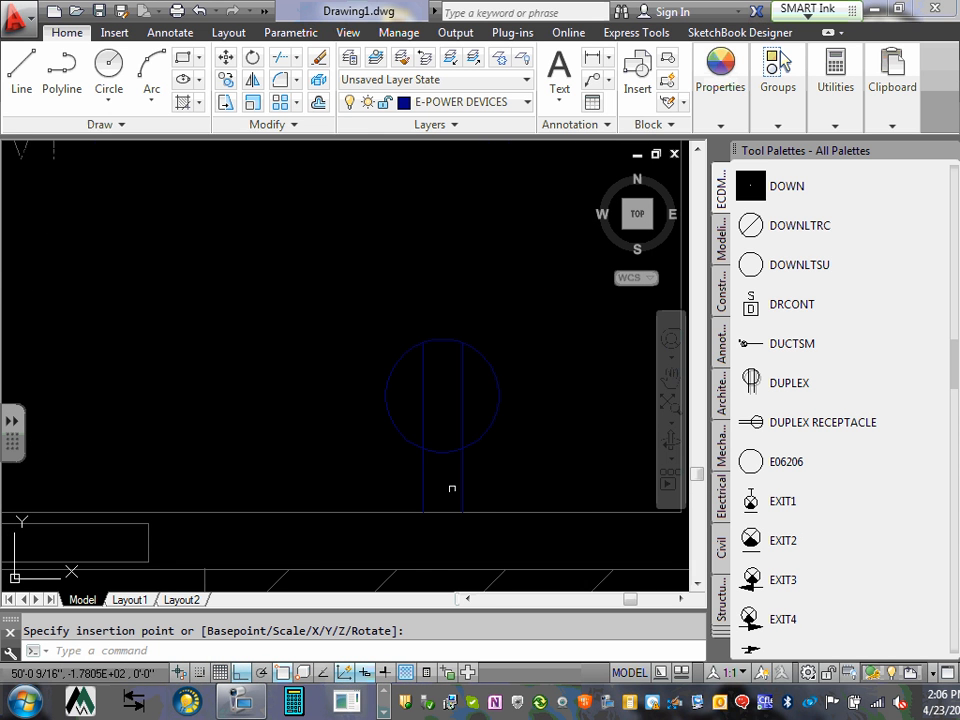
{"action": "scroll", "coordinate": [443, 479], "scroll_direction": "down", "scroll_amount": 2}
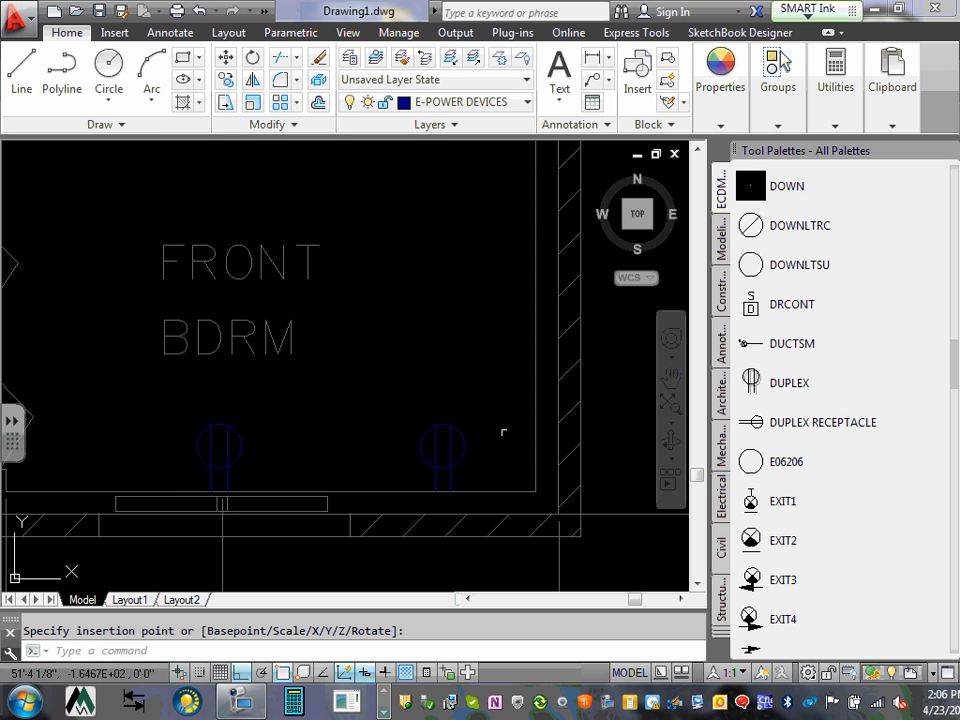
Erase the duplex receptacle between the window and the exterior corner, and undo the erasure.
{"action": "left_click", "coordinate": [448, 463]}
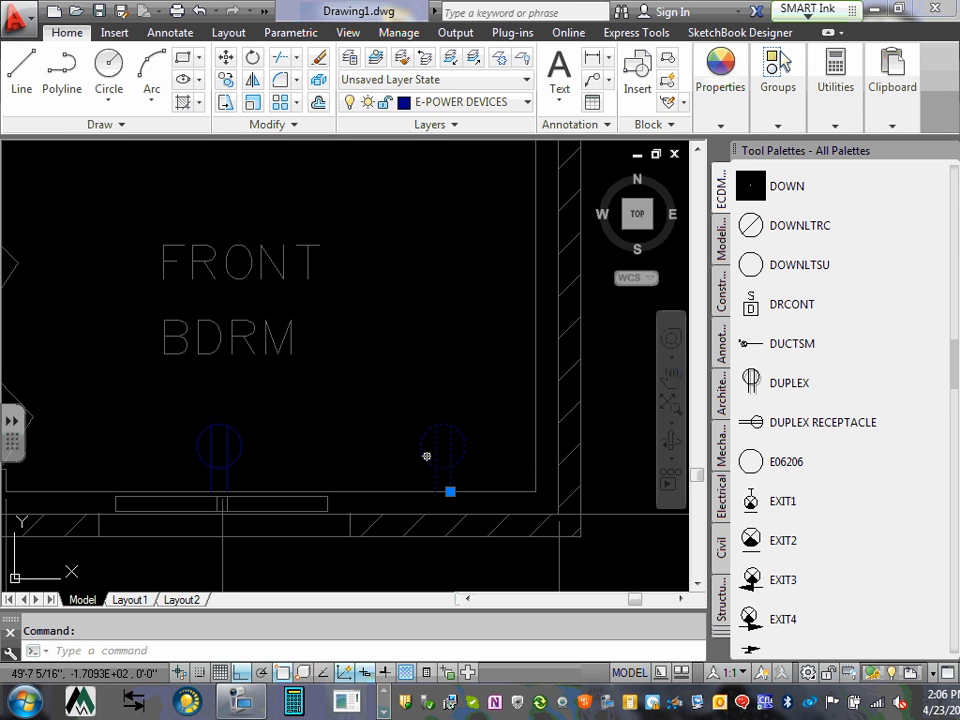
{"action": "key", "text": "Delete"}
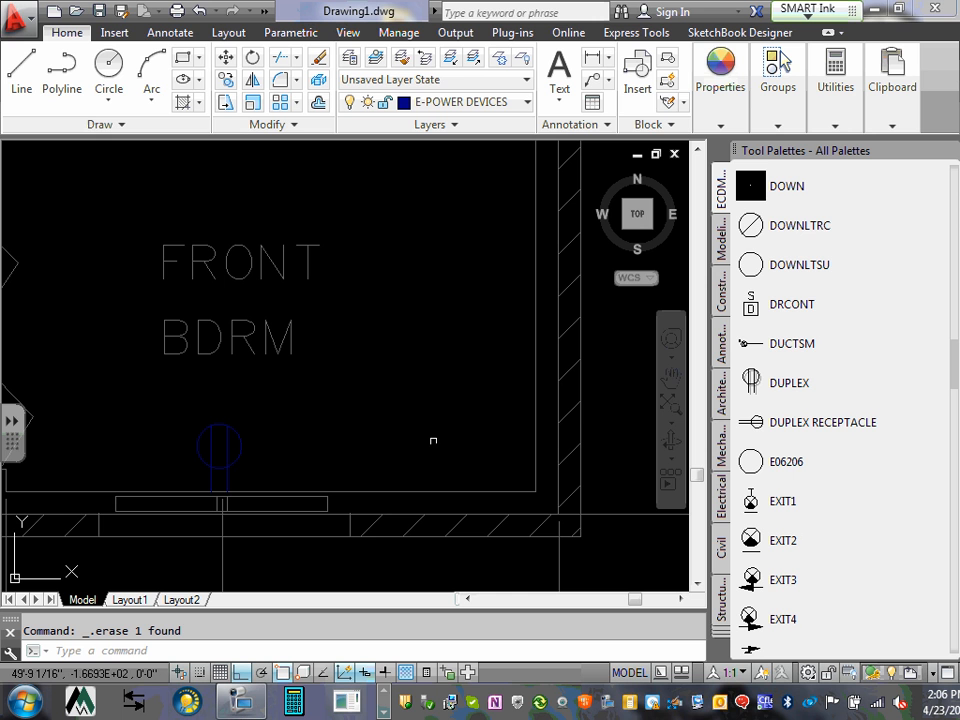
{"action": "left_click", "coordinate": [199, 13]}
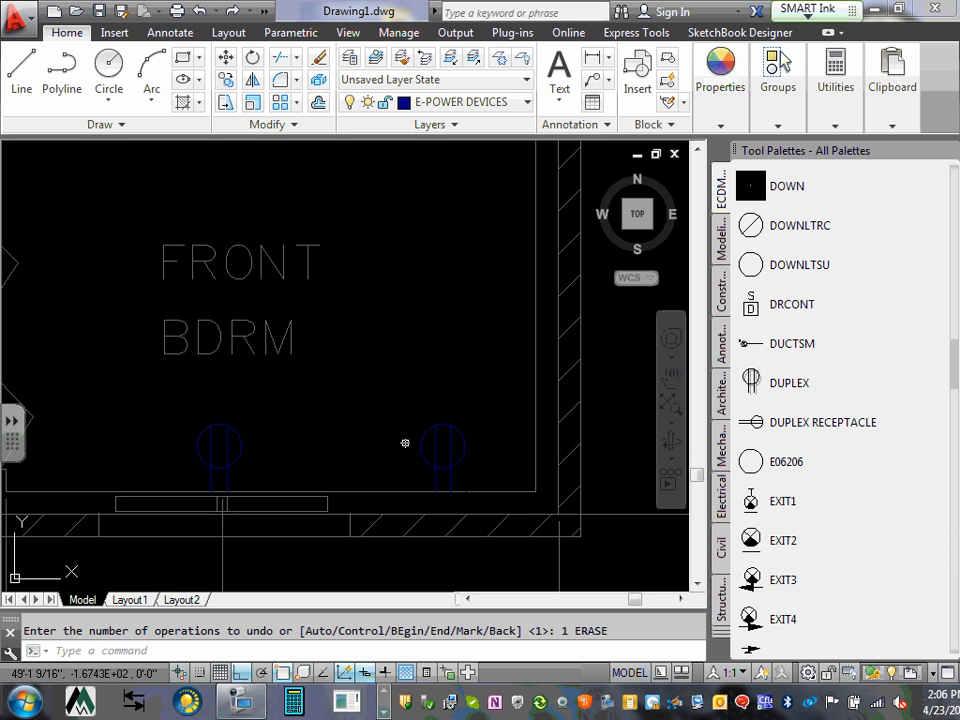
Check which layer the duplex receptacle at the front bedroom's window belongs to, and clear the selection.
{"action": "scroll", "coordinate": [405, 442], "scroll_direction": "down", "scroll_amount": 2}
{"action": "scroll", "coordinate": [293, 458], "scroll_direction": "up", "scroll_amount": 2}
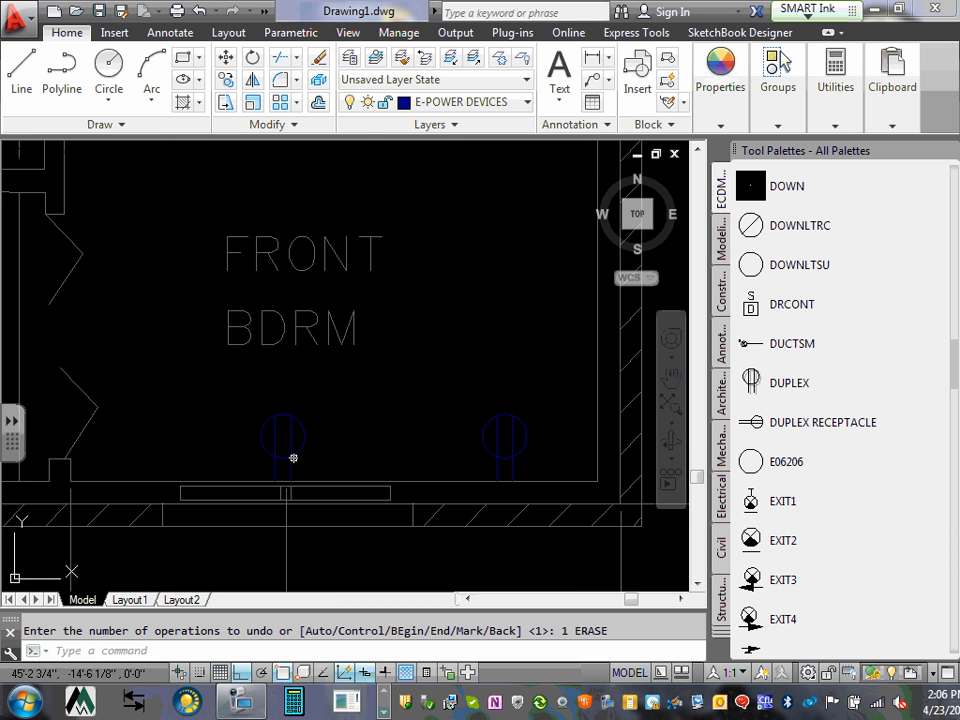
{"action": "scroll", "coordinate": [297, 455], "scroll_direction": "down", "scroll_amount": 3}
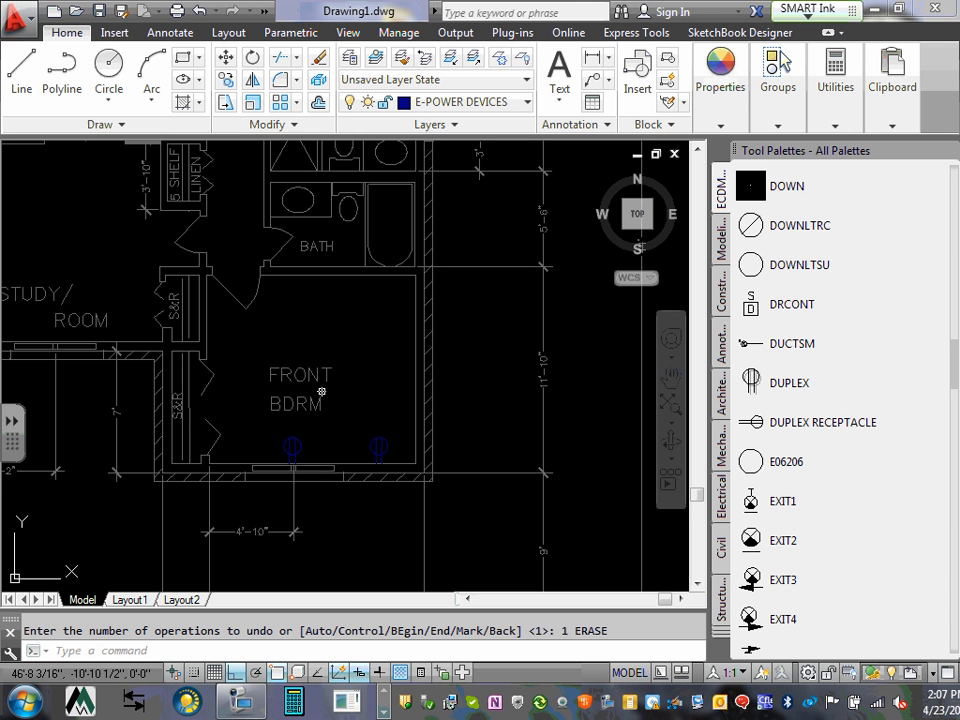
{"action": "scroll", "coordinate": [312, 466], "scroll_direction": "up", "scroll_amount": 2}
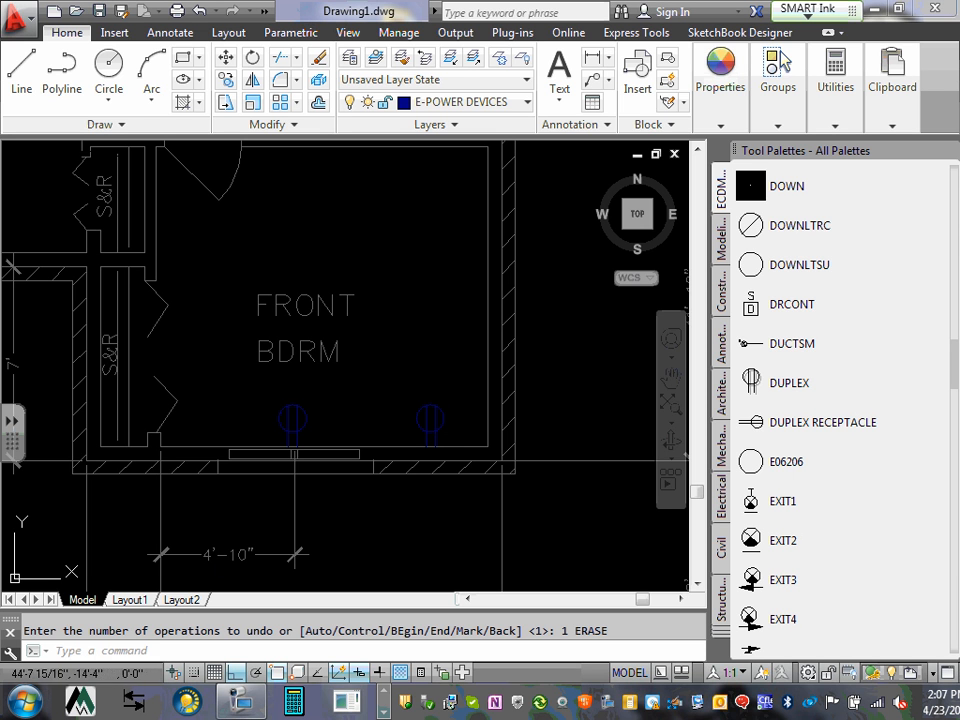
{"action": "left_click", "coordinate": [295, 411]}
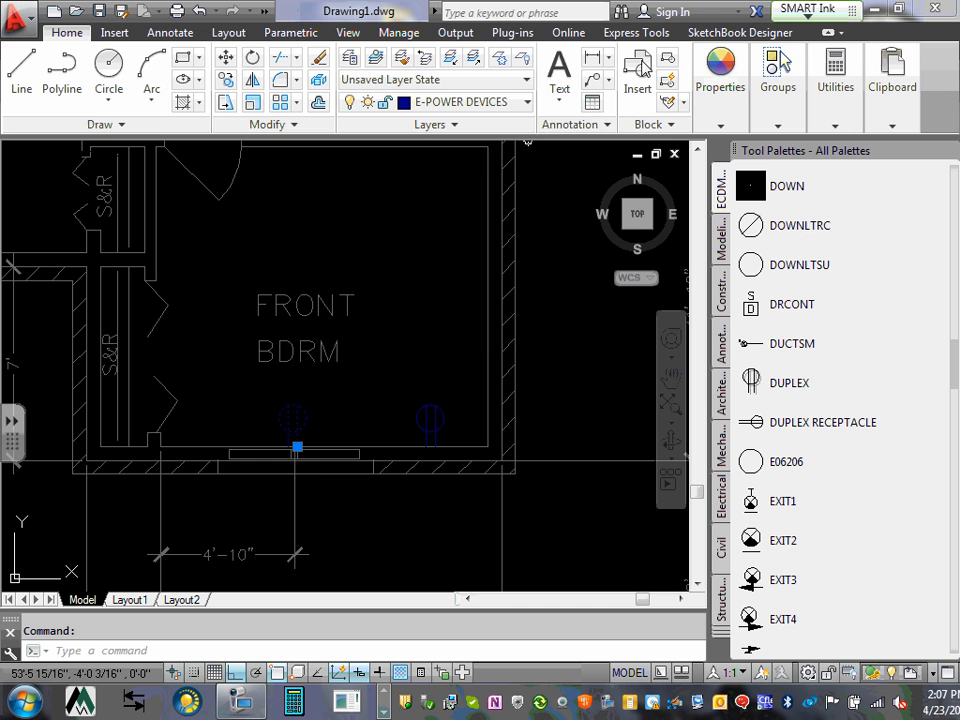
{"action": "left_click", "coordinate": [526, 104]}
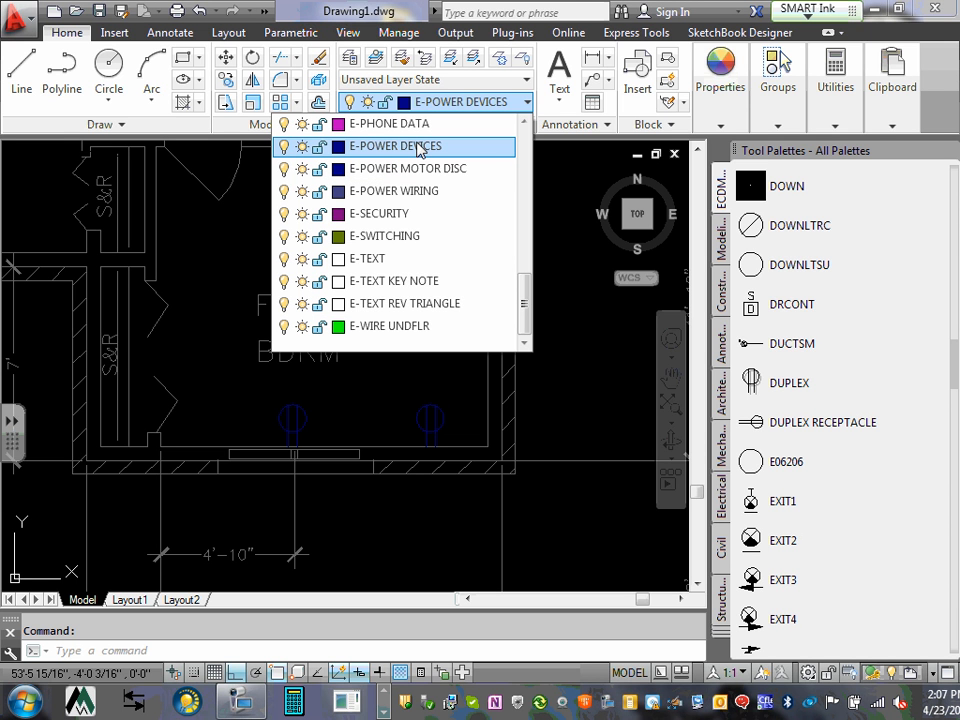
{"action": "left_click", "coordinate": [192, 250]}
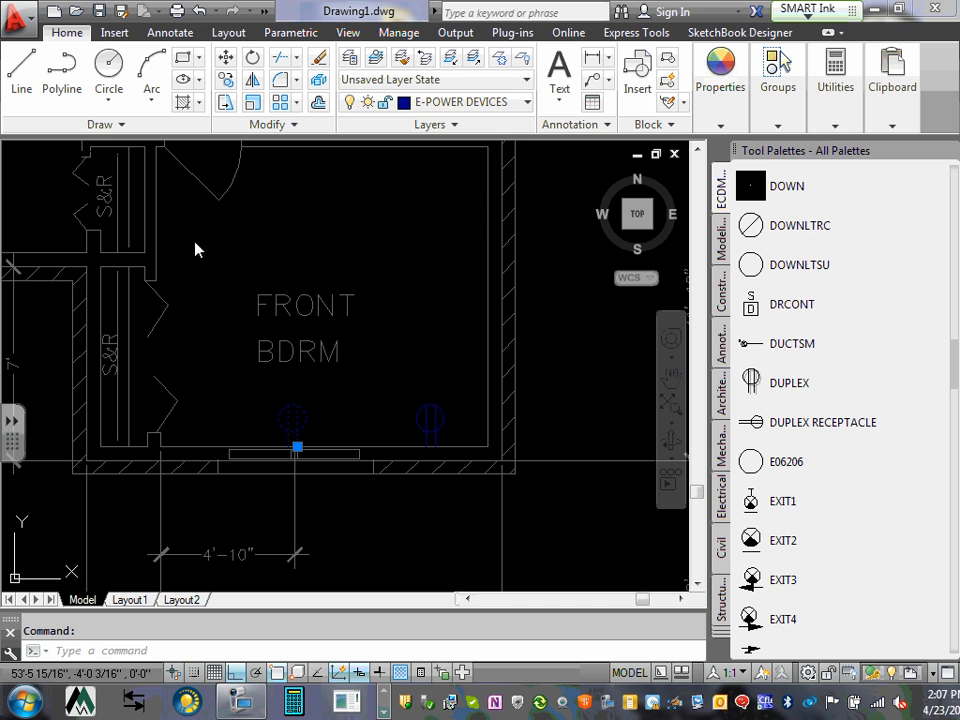
{"action": "key", "text": "Escape"}
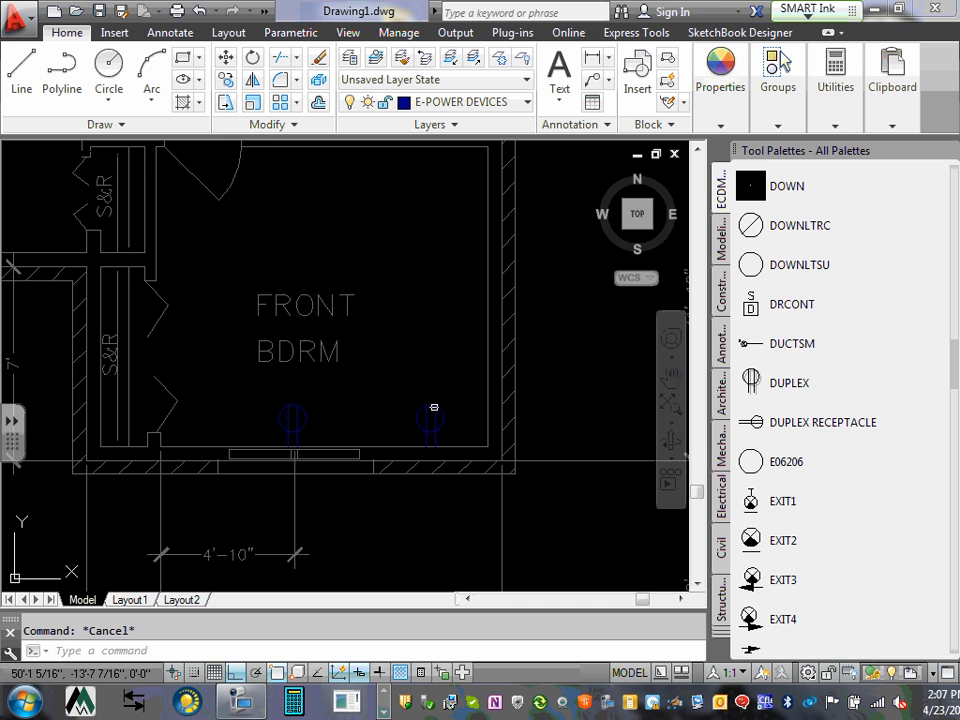
Select the duplex receptacle beside the window and examine its block reference and insertion point up close, leaving it deselected.
{"action": "left_click", "coordinate": [431, 407]}
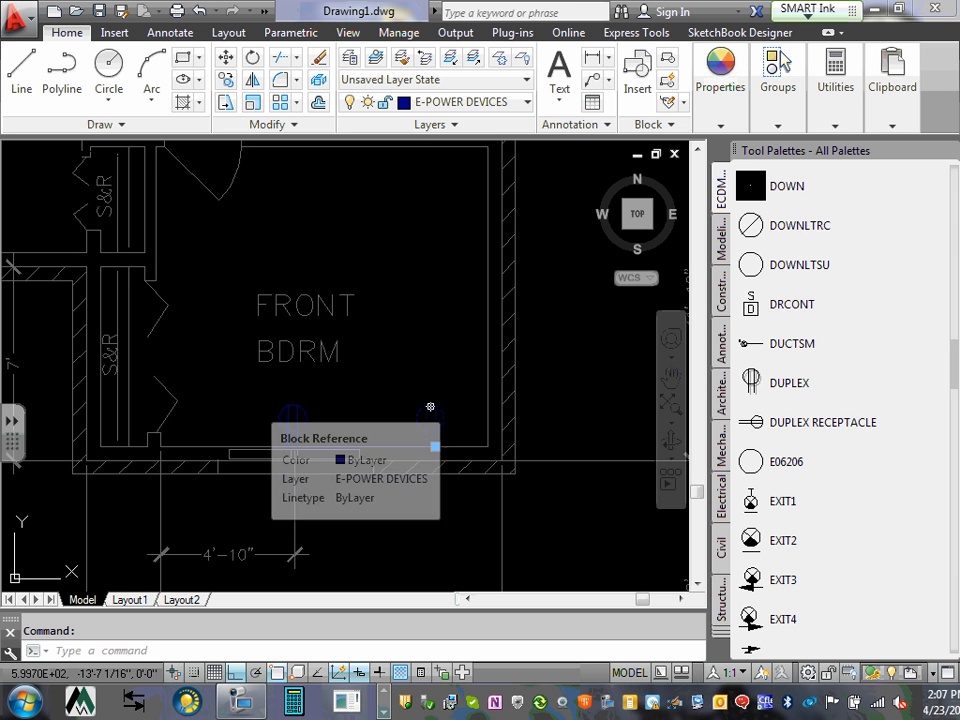
{"action": "scroll", "coordinate": [424, 452], "scroll_direction": "up", "scroll_amount": 5}
{"action": "scroll", "coordinate": [424, 452], "scroll_direction": "up", "scroll_amount": 2}
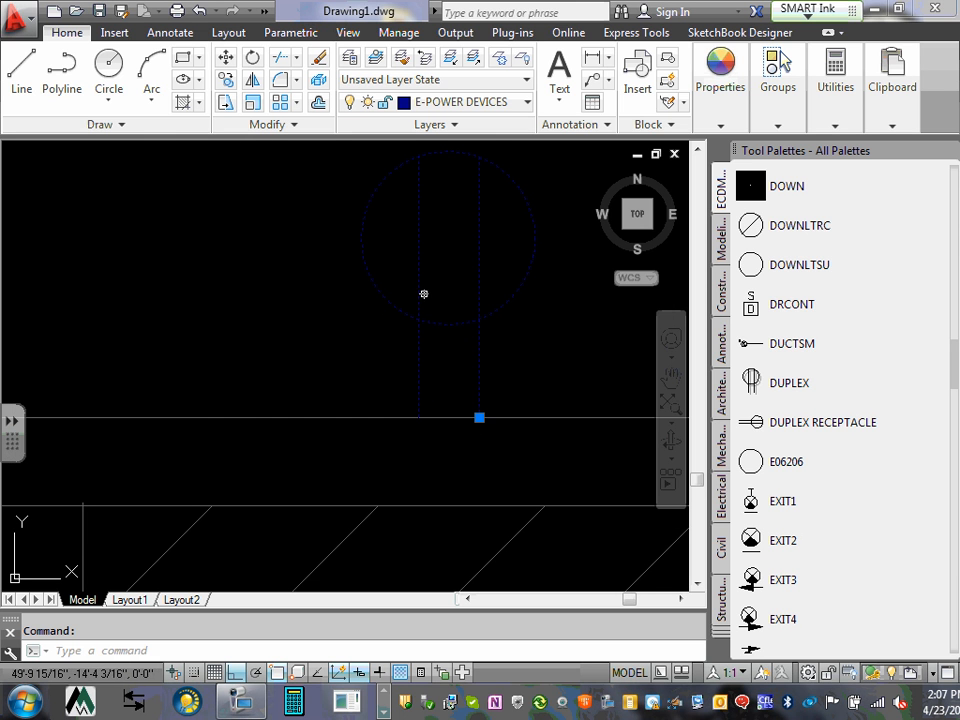
{"action": "key", "text": "Escape"}
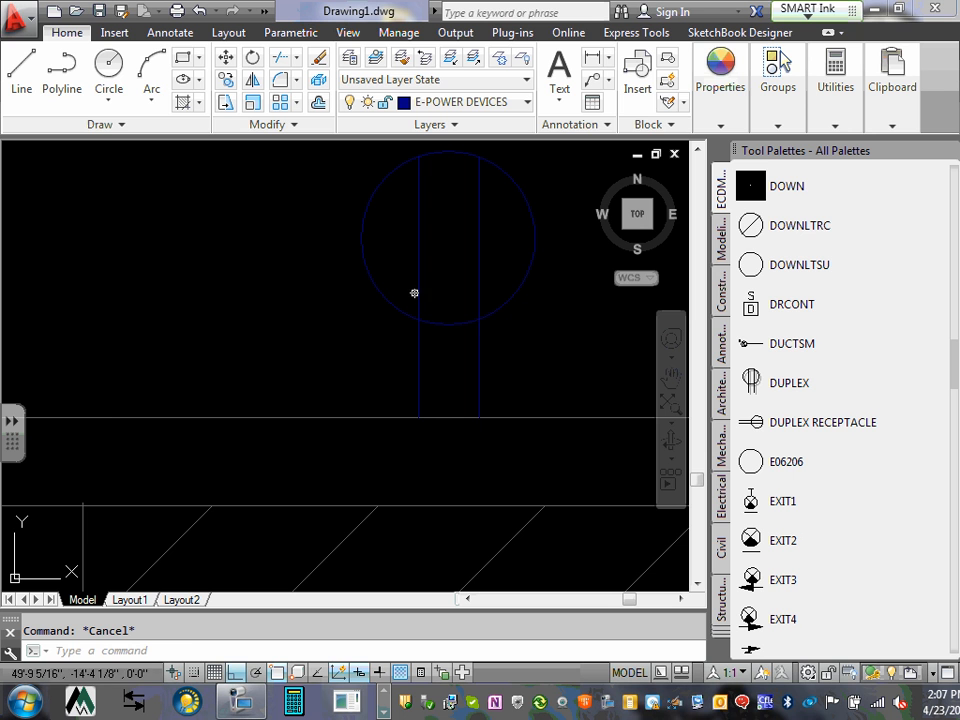
{"action": "left_click", "coordinate": [416, 297]}
{"action": "left_click", "coordinate": [419, 279]}
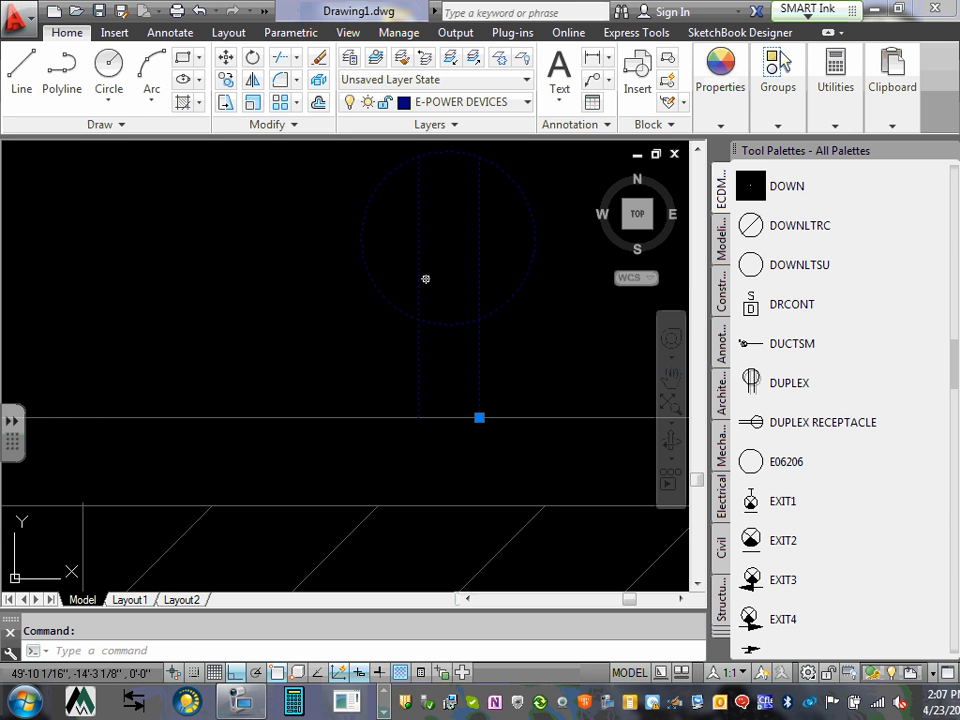
{"action": "mouse_move", "coordinate": [425, 279]}
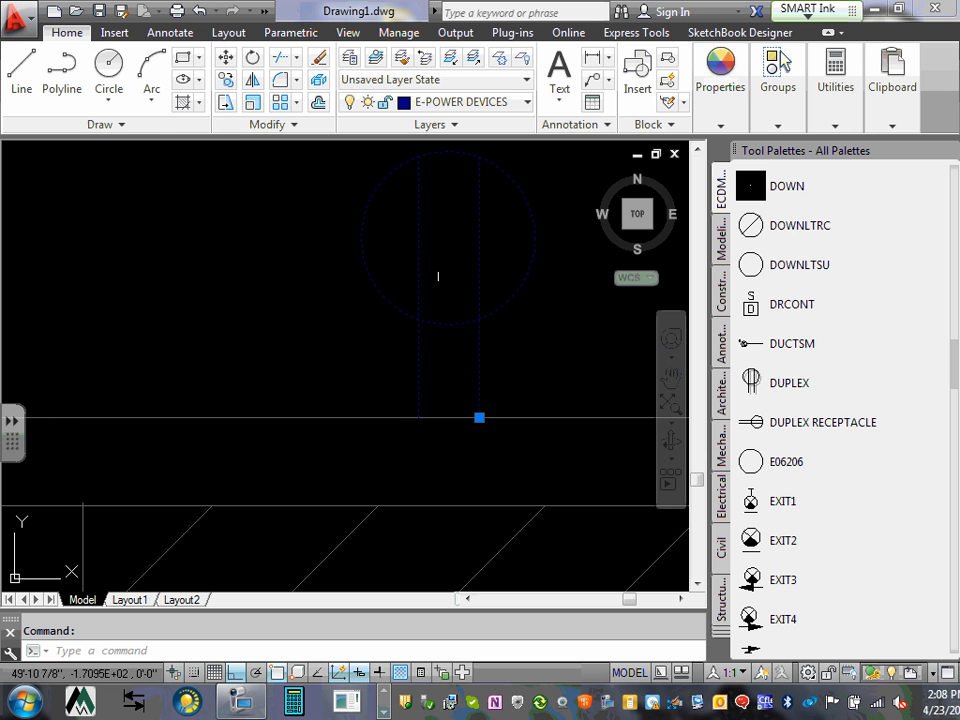
{"action": "key", "text": "Escape"}
Insert another DUPLEX symbol in the open floor space above the FRONT BDRM label.
{"action": "scroll", "coordinate": [441, 386], "scroll_direction": "down", "scroll_amount": 4}
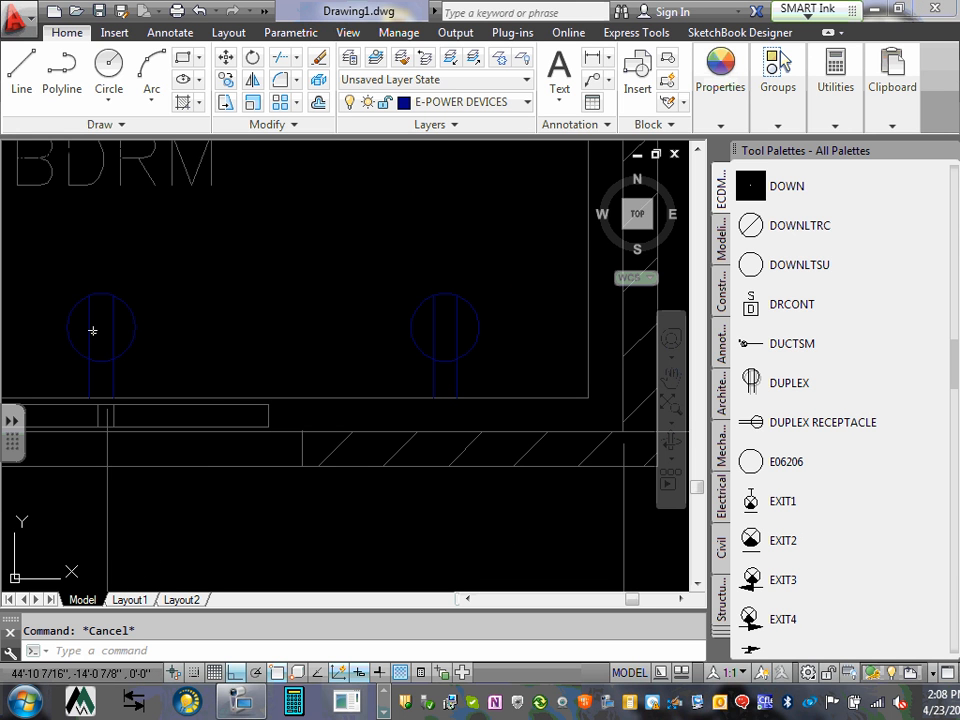
{"action": "scroll", "coordinate": [385, 334], "scroll_direction": "down", "scroll_amount": 2}
{"action": "middle_click_drag", "start_coordinate": [385, 334], "coordinate": [399, 443]}
{"action": "scroll", "coordinate": [399, 443], "scroll_direction": "down", "scroll_amount": 2}
{"action": "middle_click_drag", "start_coordinate": [439, 291], "coordinate": [439, 332]}
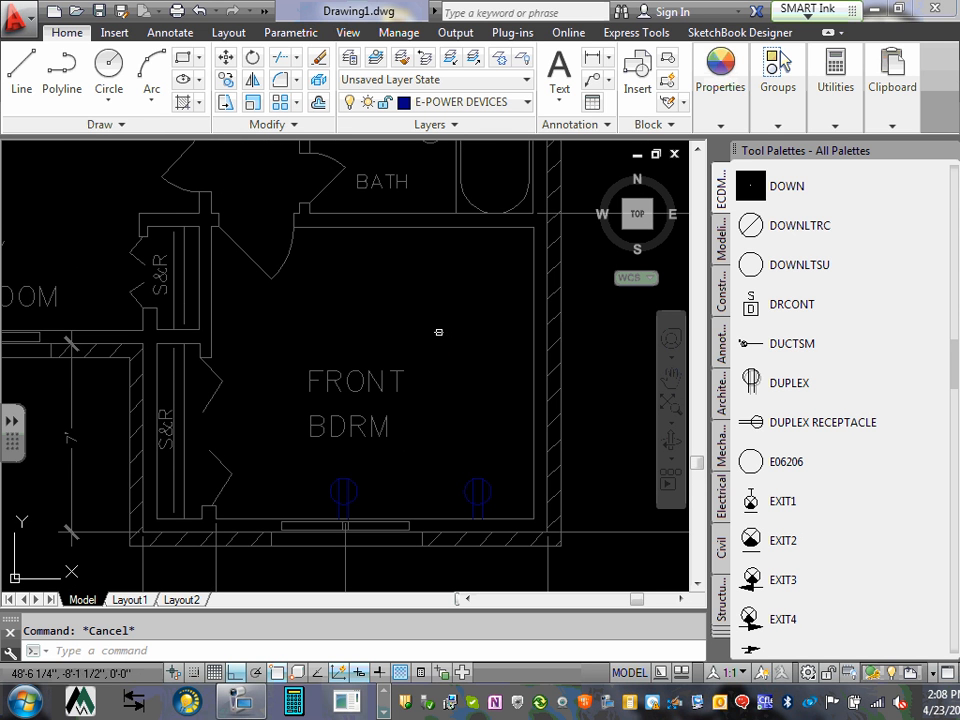
{"action": "left_click", "coordinate": [802, 420]}
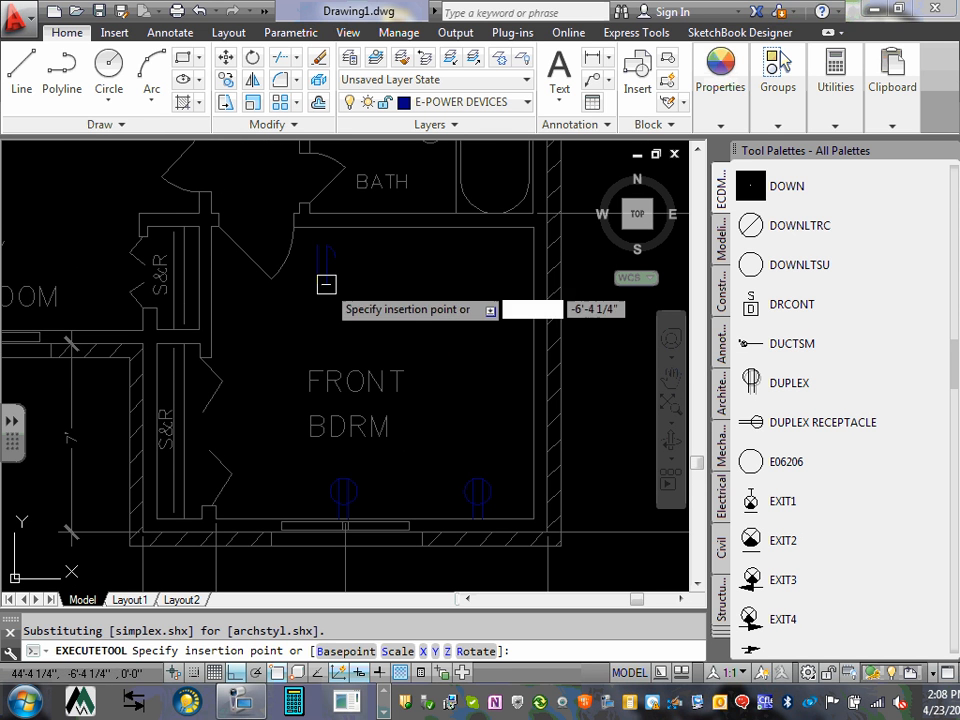
{"action": "scroll", "coordinate": [398, 260], "scroll_direction": "up", "scroll_amount": 3}
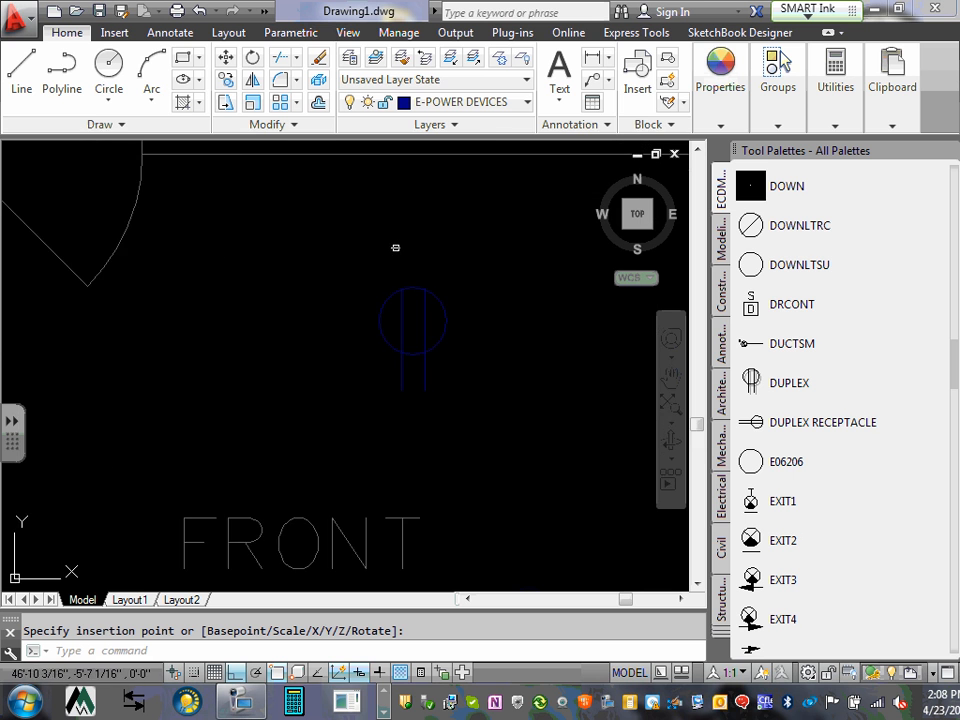
Rotate the duplex receptacle above the FRONT label 180 degrees about the lower end of its right-hand line.
{"action": "scroll", "coordinate": [405, 275], "scroll_direction": "down", "scroll_amount": 2}
{"action": "middle_click_drag", "start_coordinate": [406, 275], "coordinate": [406, 282]}
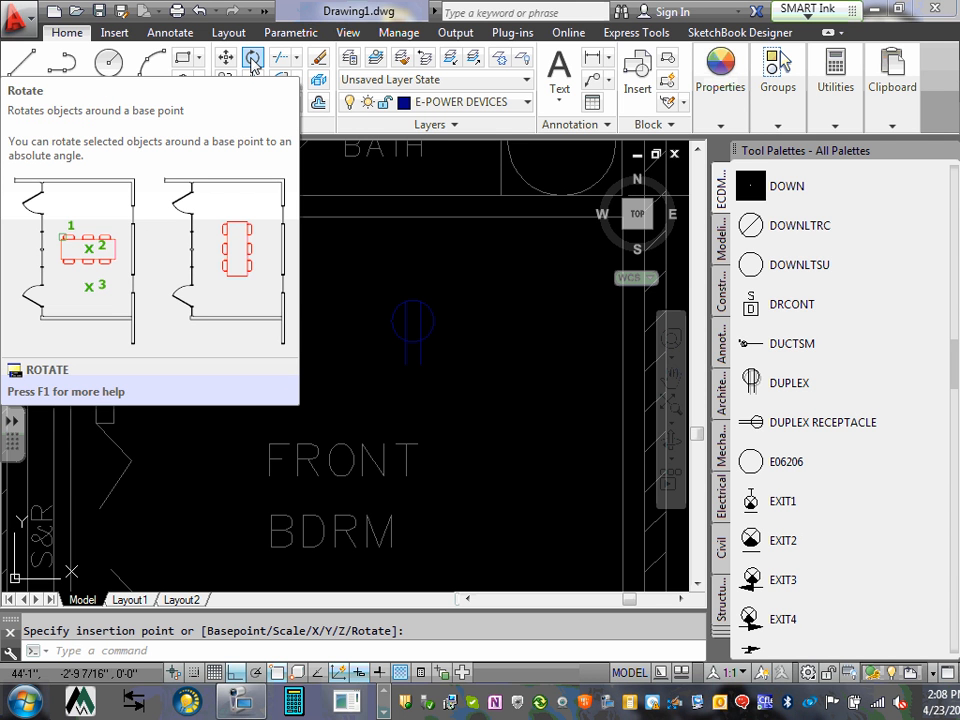
{"action": "left_click", "coordinate": [254, 65]}
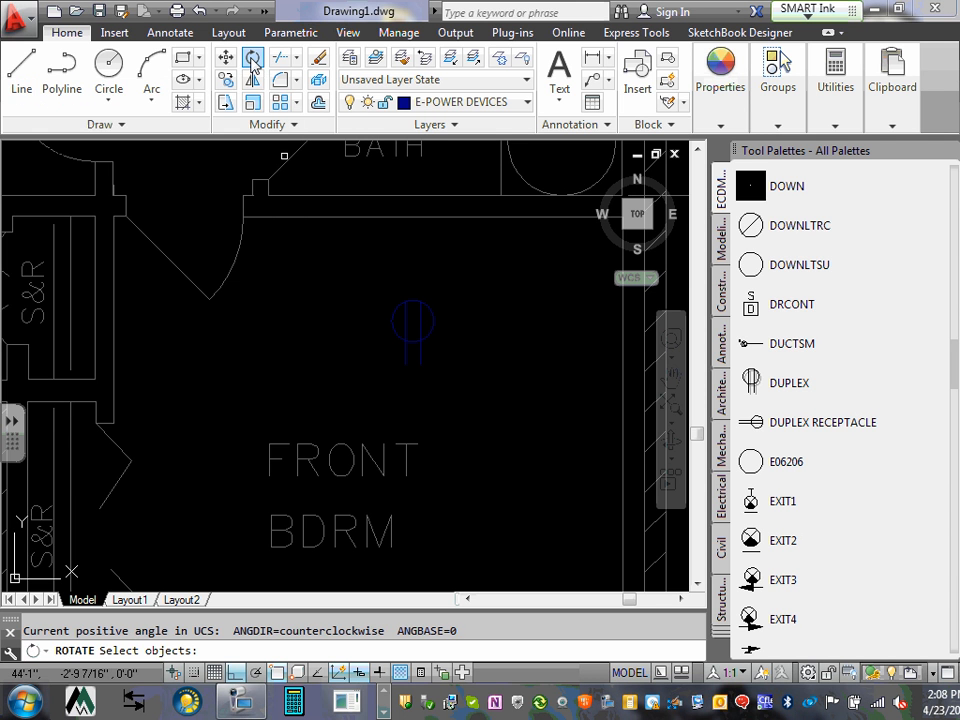
{"action": "left_click", "coordinate": [419, 357]}
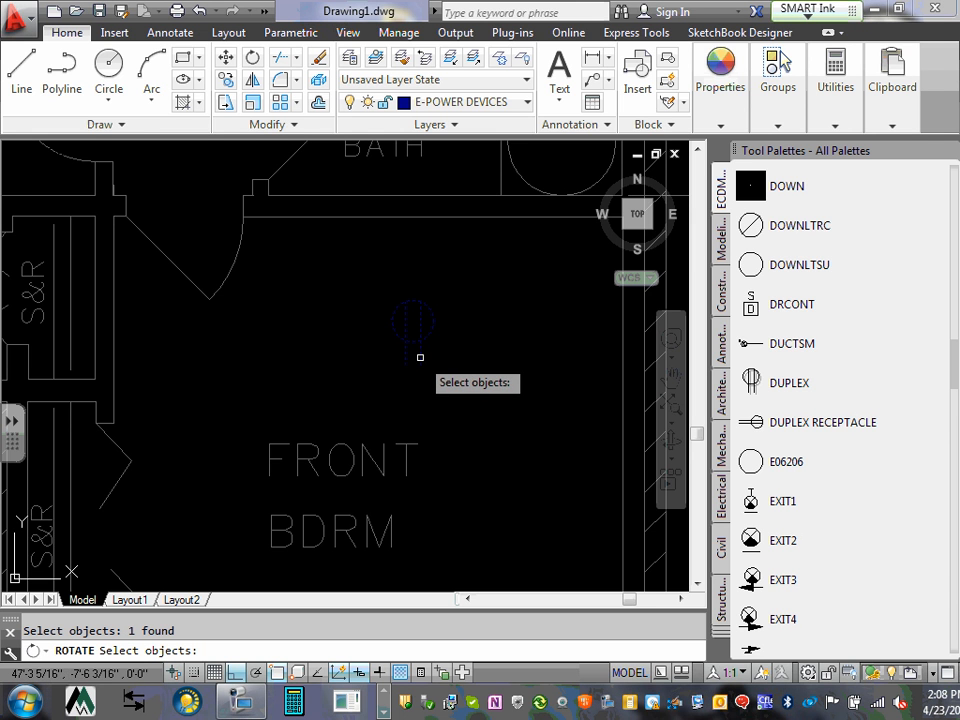
{"action": "scroll", "coordinate": [420, 360], "scroll_direction": "up", "scroll_amount": 2}
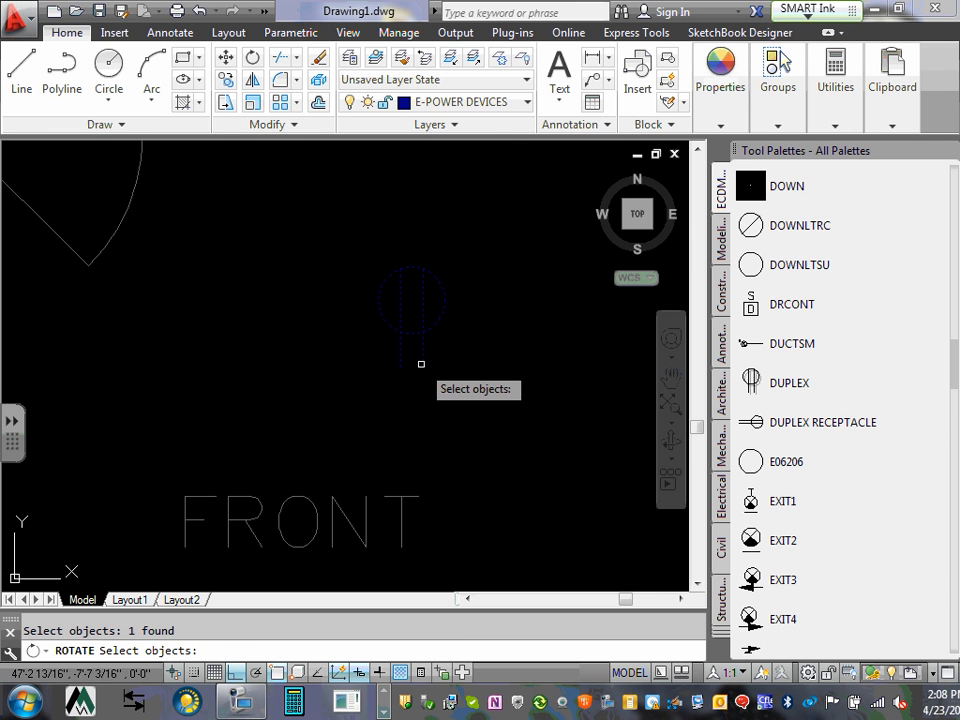
{"action": "key", "text": "Return"}
{"action": "left_click", "coordinate": [423, 368]}
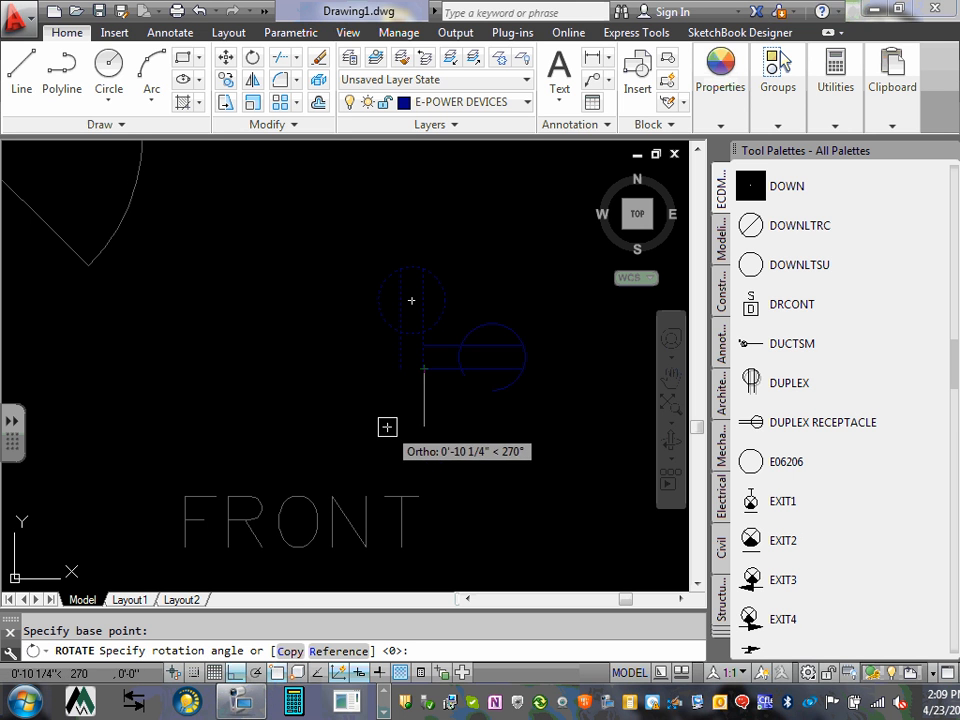
{"action": "left_click", "coordinate": [347, 395]}
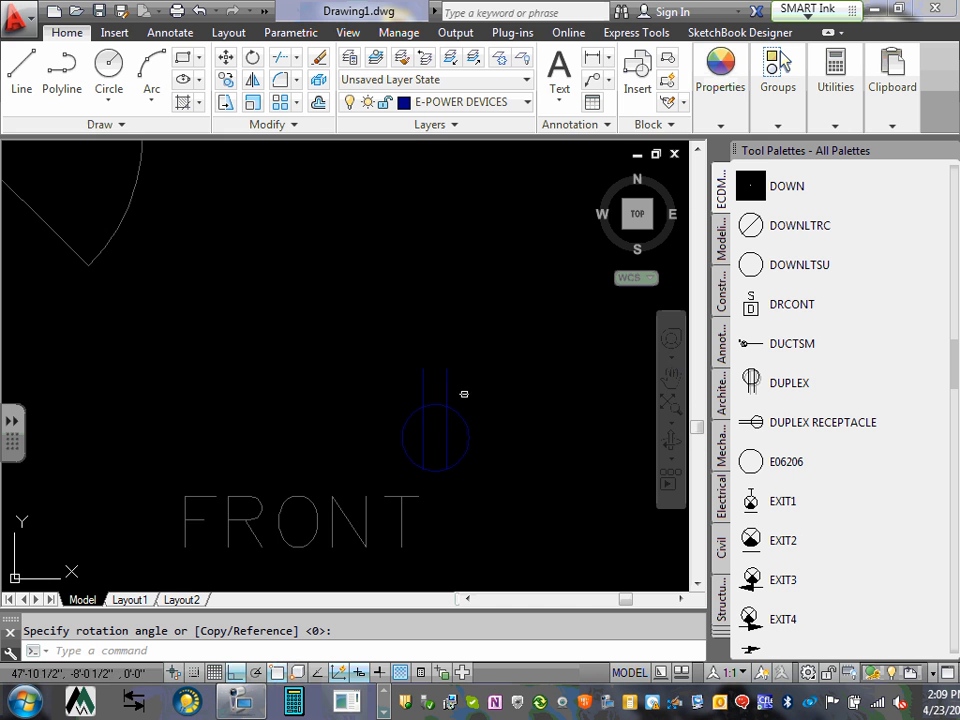
Turn Ortho mode off and back on.
{"action": "scroll", "coordinate": [460, 400], "scroll_direction": "down", "scroll_amount": 3}
{"action": "scroll", "coordinate": [455, 411], "scroll_direction": "up", "scroll_amount": 4}
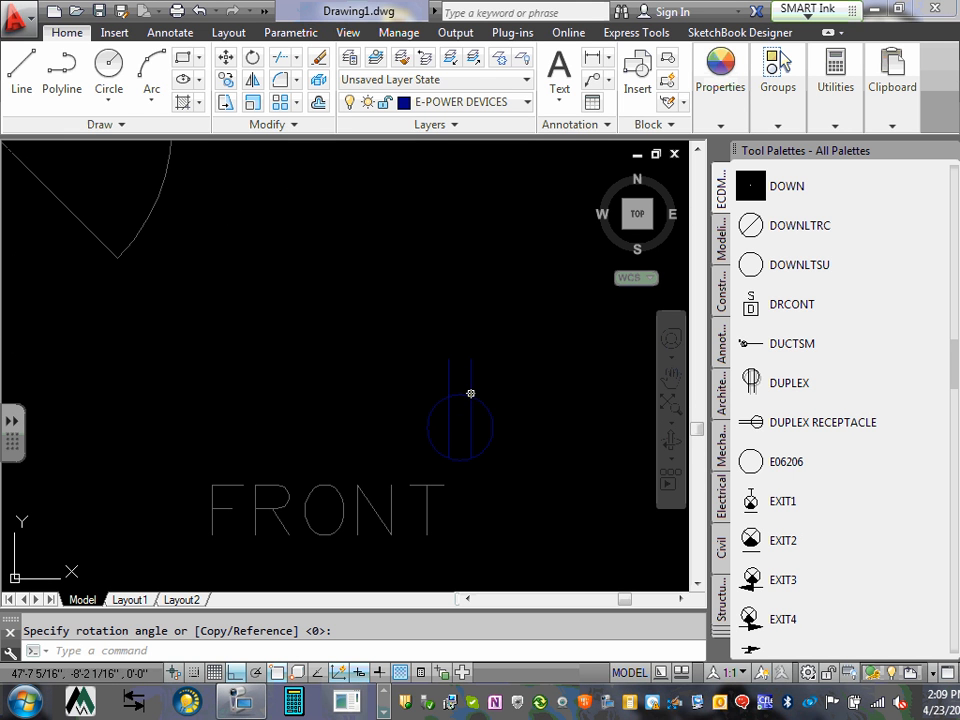
{"action": "left_click", "coordinate": [236, 677]}
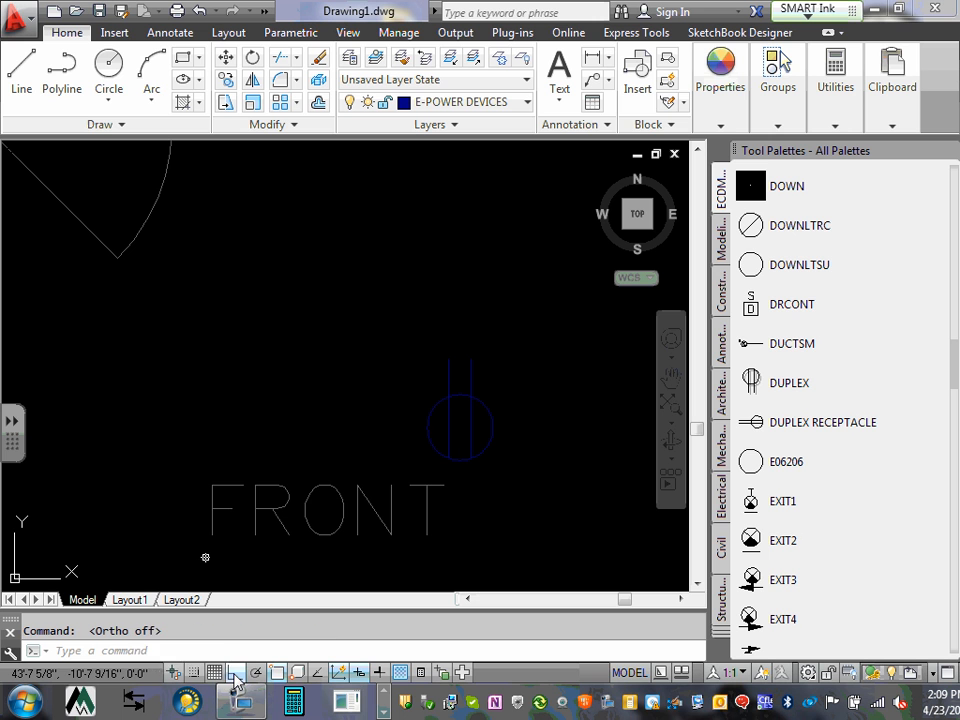
{"action": "left_click", "coordinate": [236, 677]}
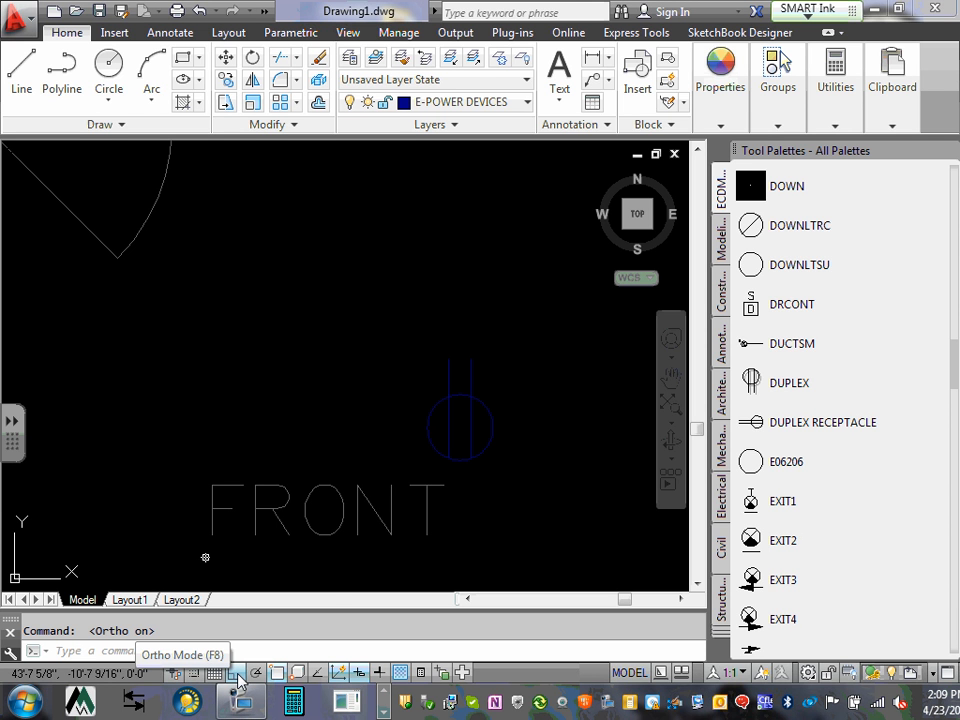
{"action": "scroll", "coordinate": [463, 419], "scroll_direction": "down", "scroll_amount": 2}
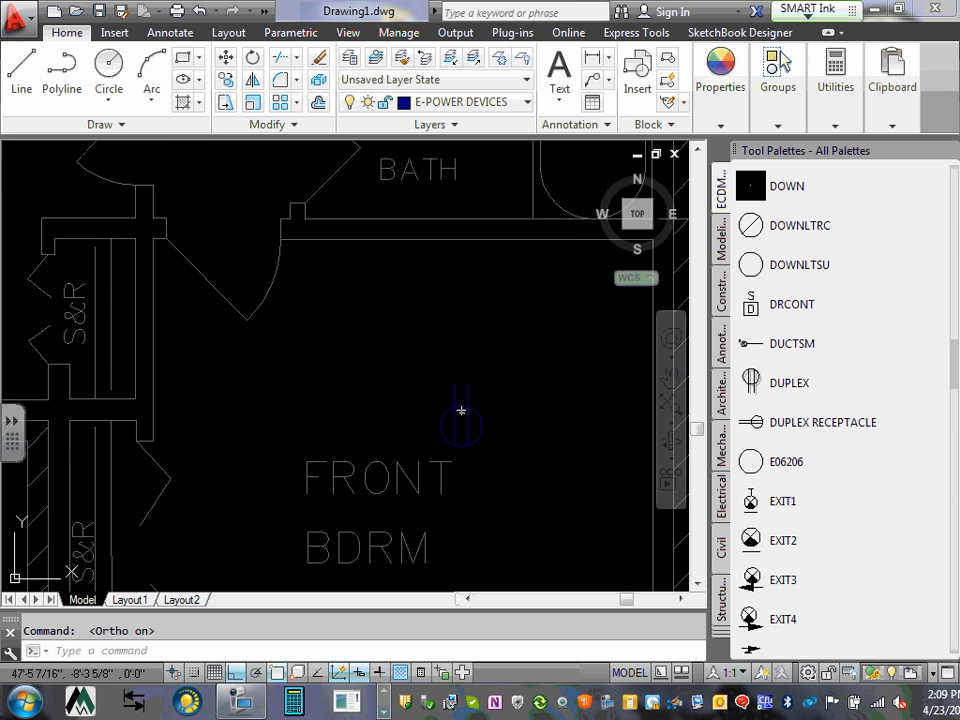
{"action": "scroll", "coordinate": [461, 410], "scroll_direction": "up", "scroll_amount": 2}
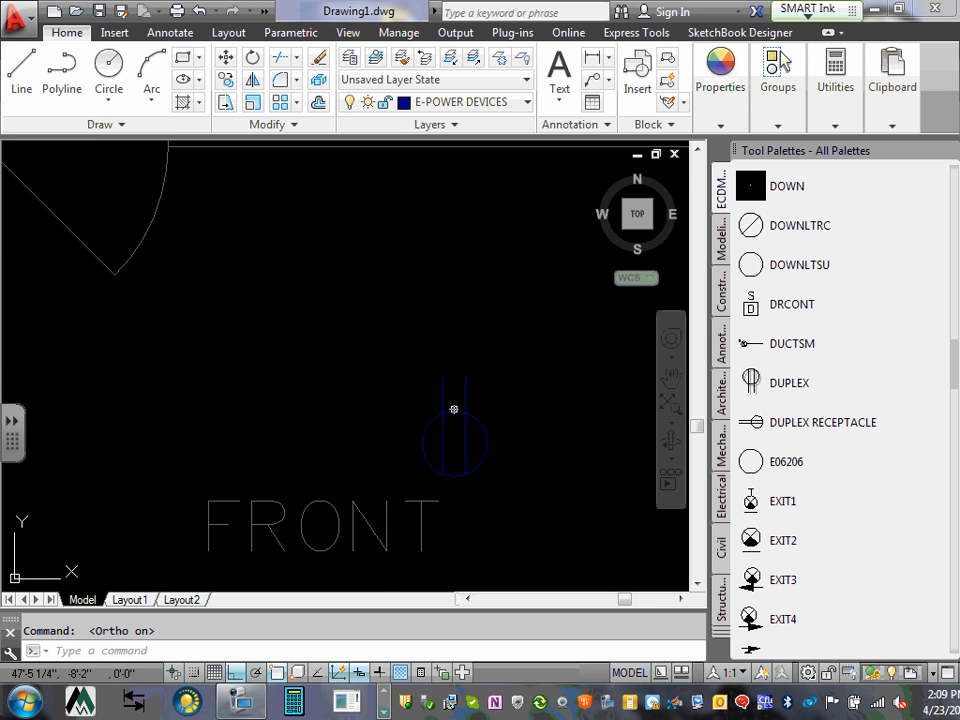
{"action": "scroll", "coordinate": [465, 439], "scroll_direction": "down", "scroll_amount": 2}
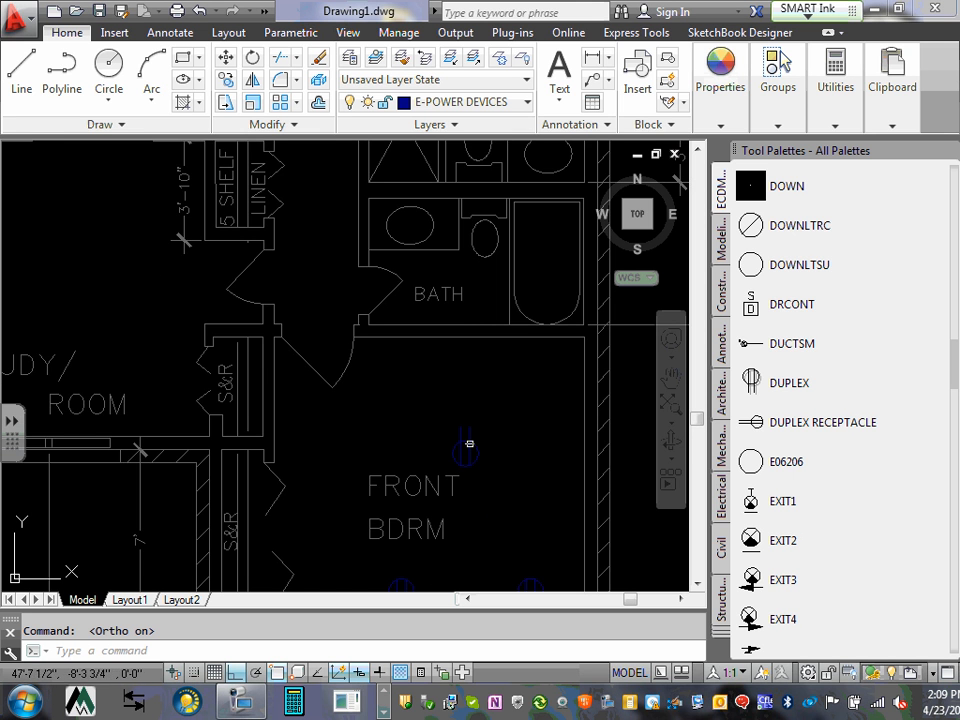
{"action": "scroll", "coordinate": [469, 445], "scroll_direction": "up", "scroll_amount": 2}
{"action": "scroll", "coordinate": [445, 388], "scroll_direction": "up", "scroll_amount": 2}
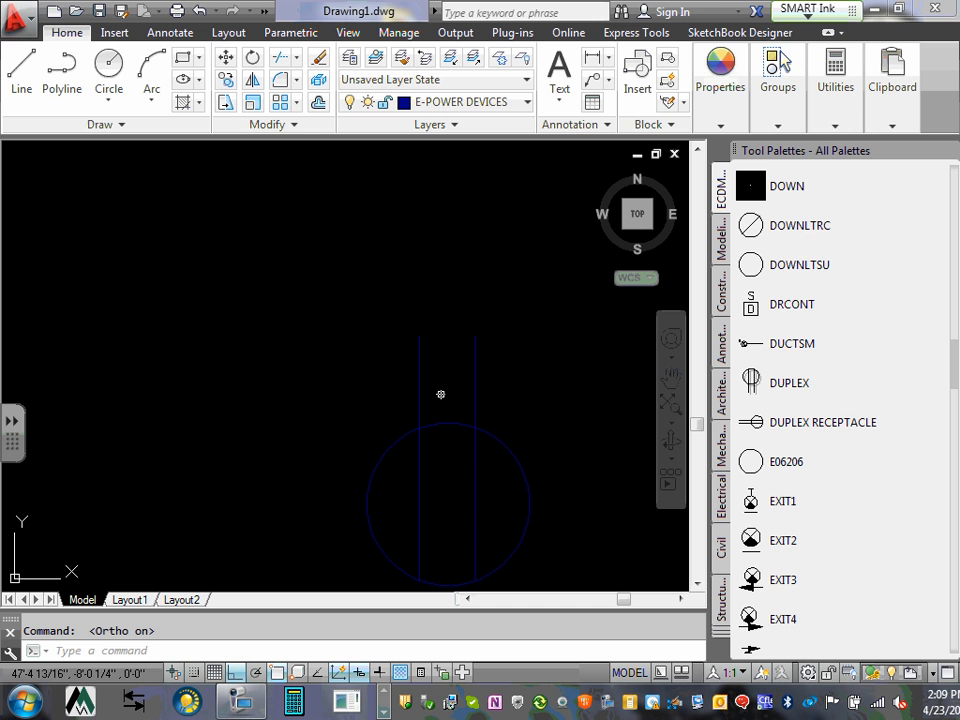
{"action": "scroll", "coordinate": [388, 400], "scroll_direction": "down", "scroll_amount": 2}
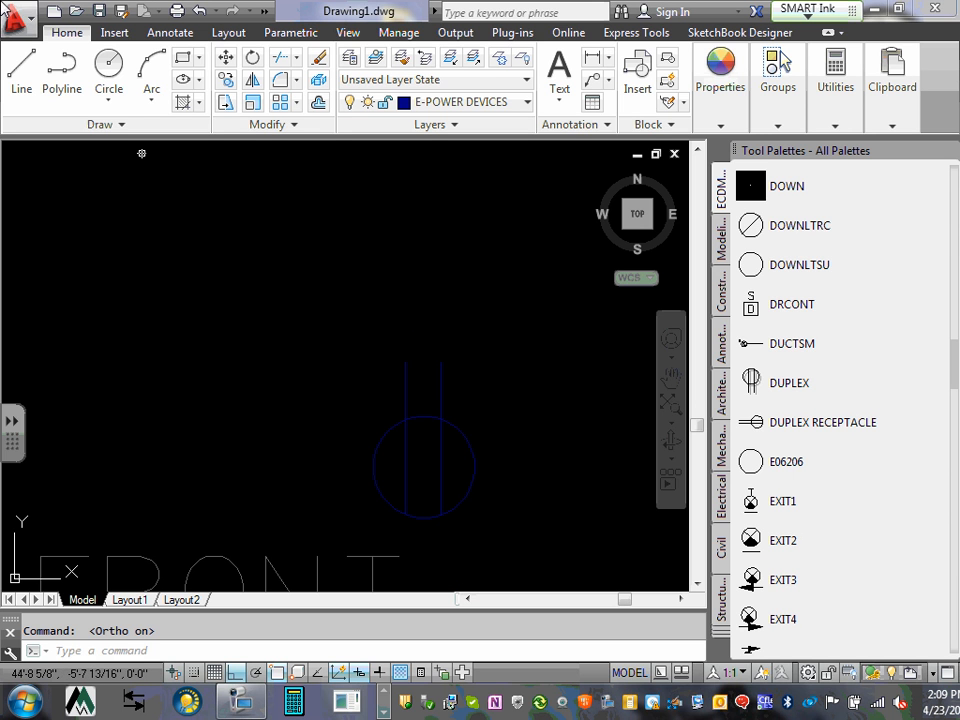
Move the rotated receptacle straight up by its right-hand line's end onto the front bedroom wall shared with the bath.
{"action": "left_click", "coordinate": [226, 58]}
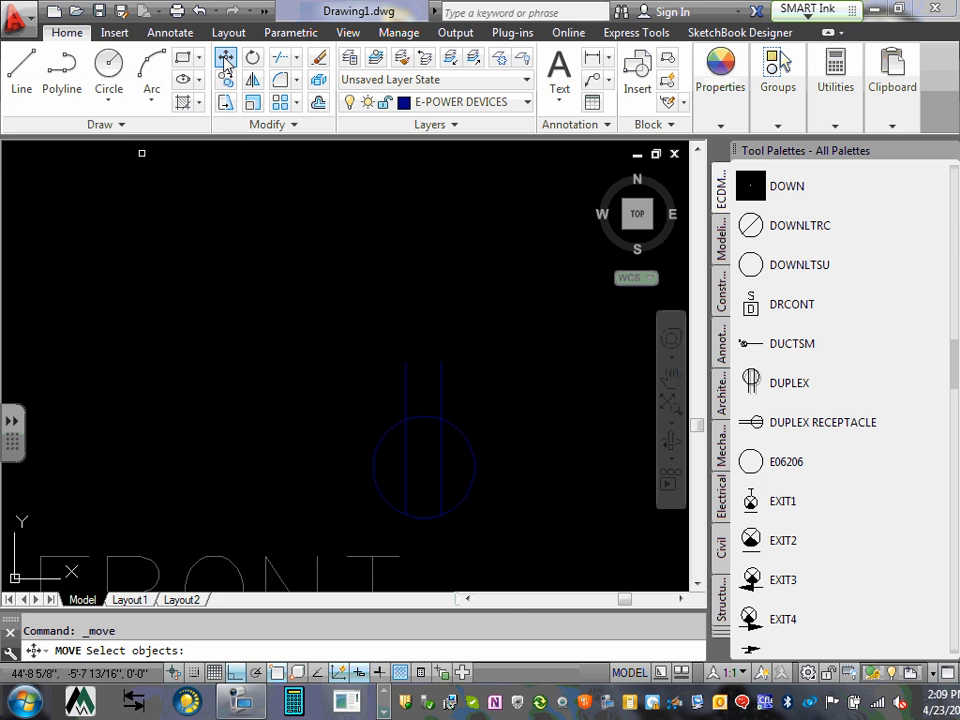
{"action": "left_click", "coordinate": [439, 421]}
{"action": "key", "text": "Return"}
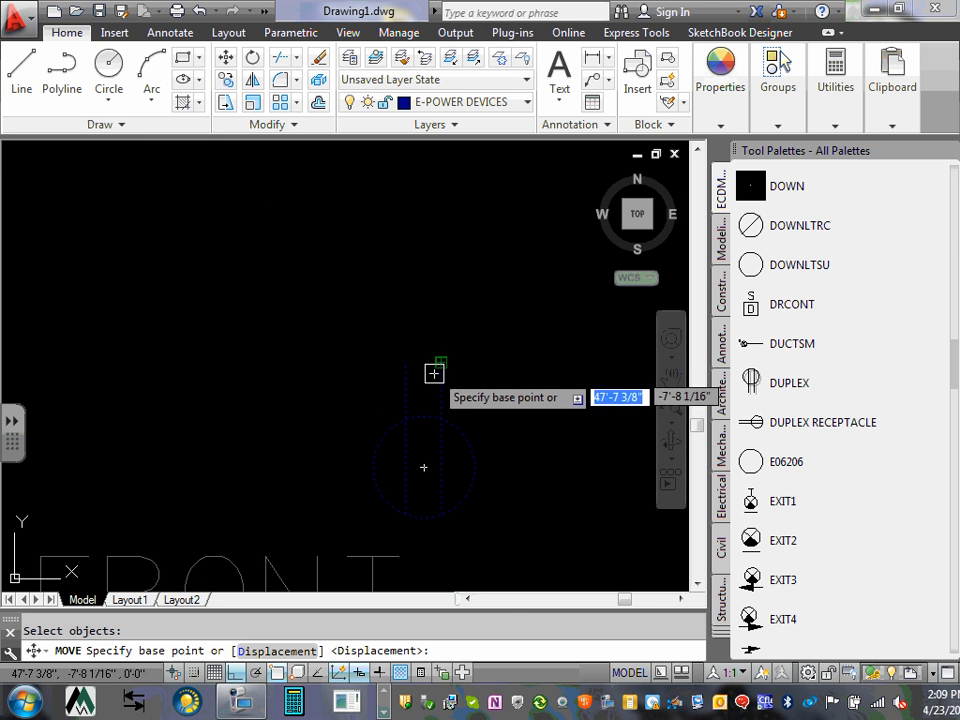
{"action": "scroll", "coordinate": [431, 373], "scroll_direction": "up", "scroll_amount": 4}
{"action": "left_click", "coordinate": [450, 339]}
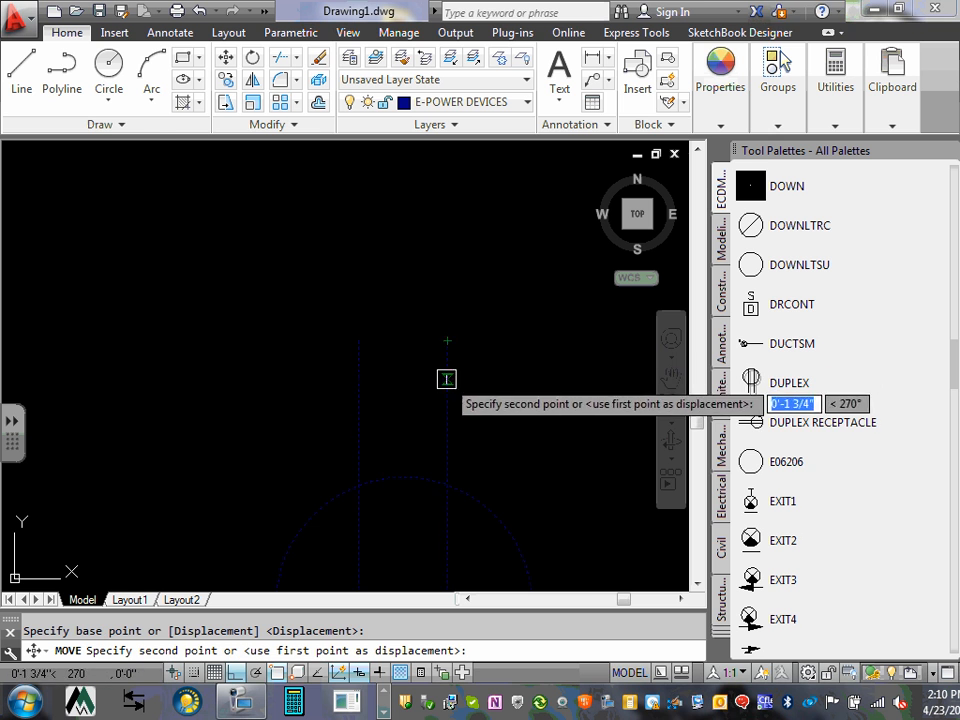
{"action": "scroll", "coordinate": [446, 349], "scroll_direction": "down", "scroll_amount": 4}
{"action": "middle_click_drag", "start_coordinate": [444, 204], "coordinate": [482, 446]}
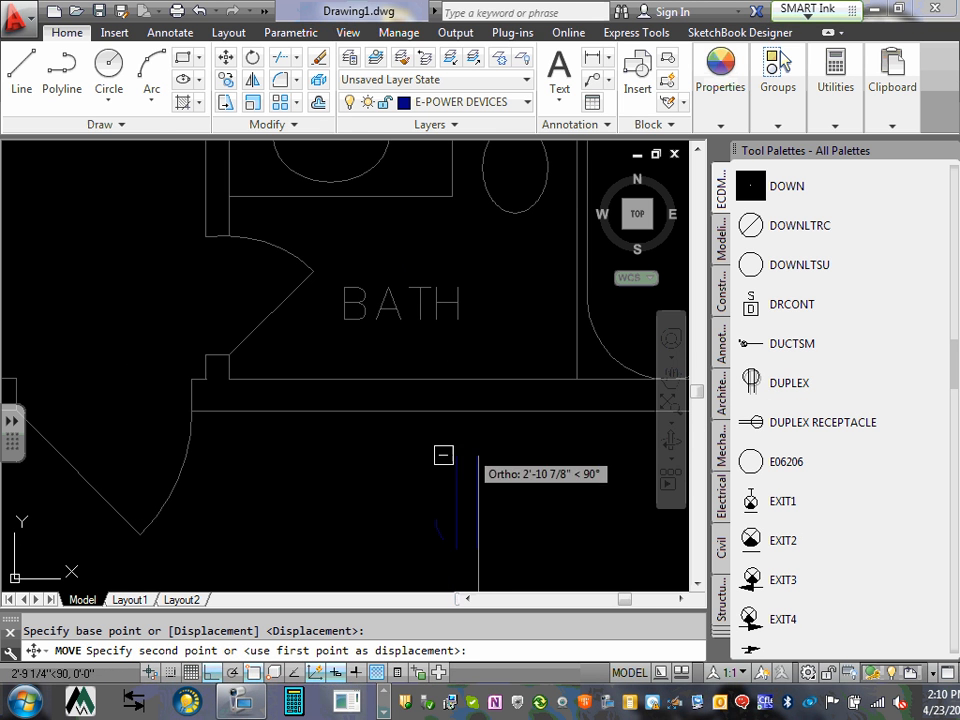
{"action": "left_click", "coordinate": [494, 410]}
Examine the placement of the receptacle on the bath wall relative to the rest of the front bedroom.
{"action": "scroll", "coordinate": [470, 440], "scroll_direction": "down", "scroll_amount": 5}
{"action": "middle_click_drag", "start_coordinate": [452, 493], "coordinate": [448, 401]}
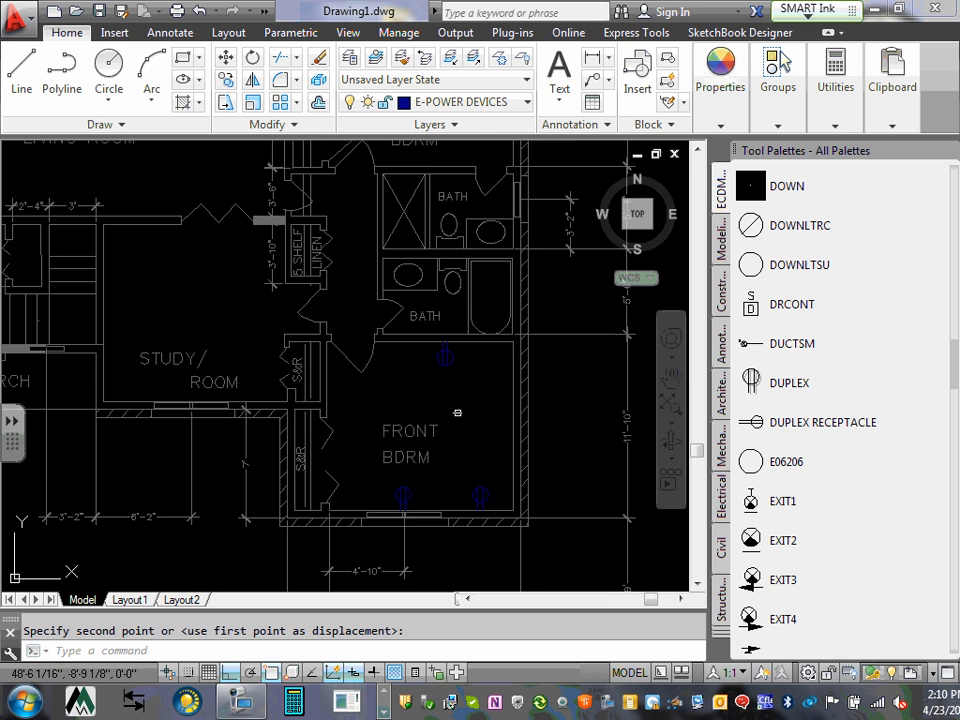
{"action": "scroll", "coordinate": [448, 401], "scroll_direction": "up", "scroll_amount": 2}
{"action": "scroll", "coordinate": [482, 364], "scroll_direction": "up", "scroll_amount": 1}
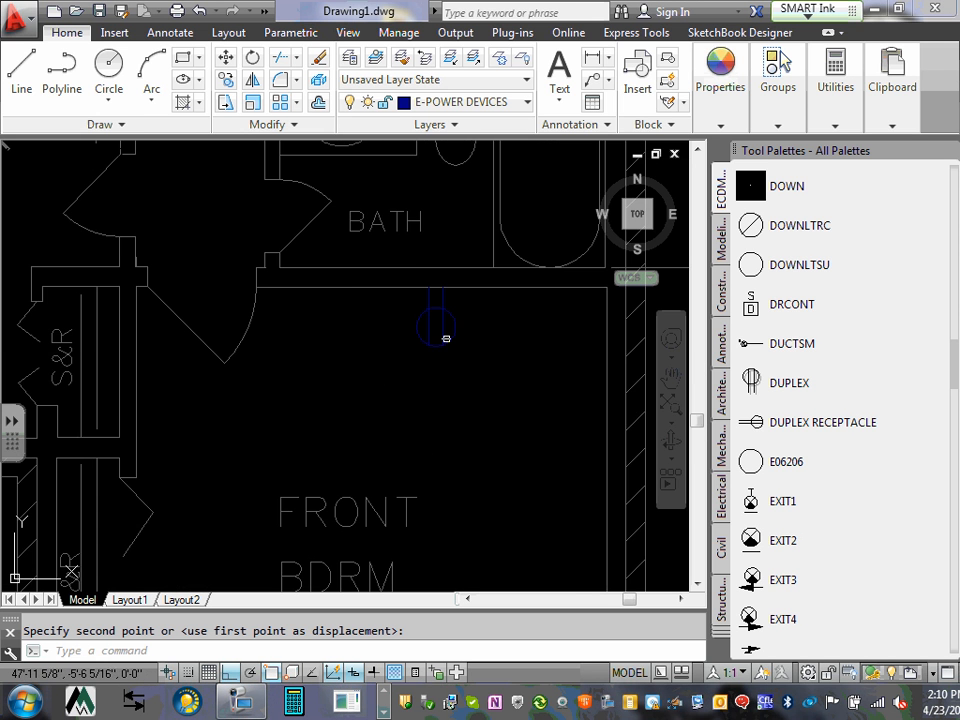
{"action": "scroll", "coordinate": [437, 400], "scroll_direction": "down", "scroll_amount": 1}
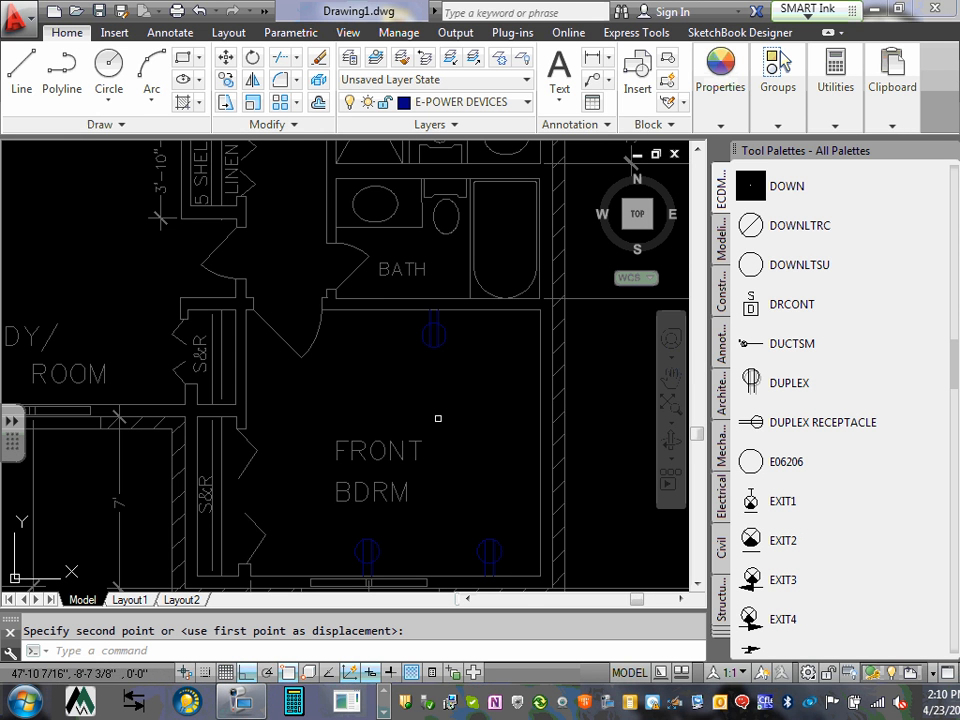
{"action": "scroll", "coordinate": [437, 409], "scroll_direction": "down", "scroll_amount": 1}
{"action": "scroll", "coordinate": [330, 398], "scroll_direction": "up", "scroll_amount": 1}
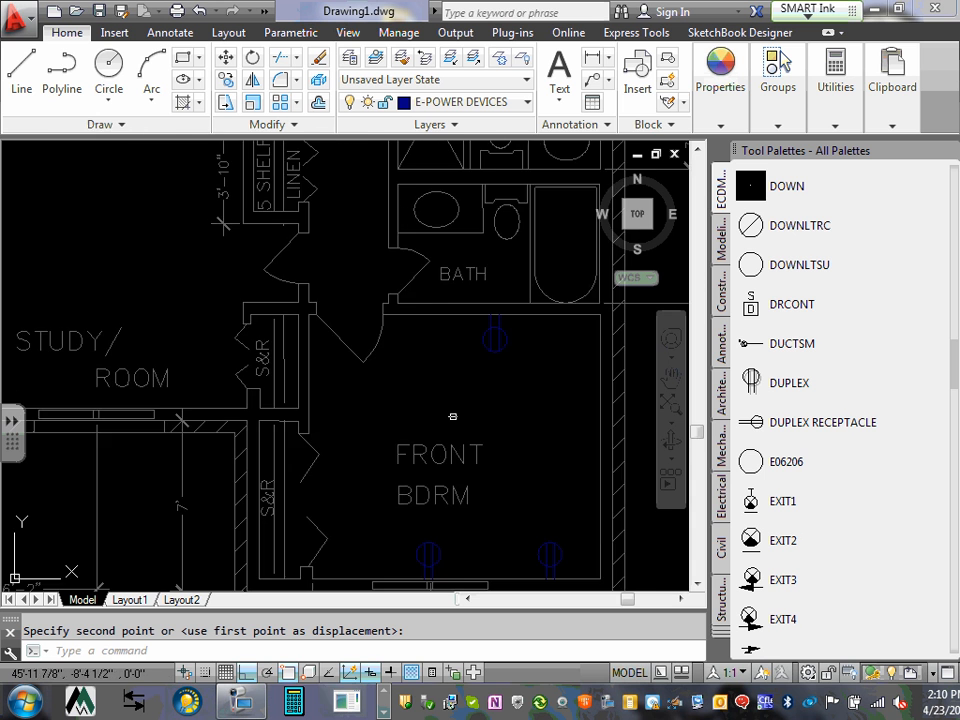
{"action": "scroll", "coordinate": [394, 419], "scroll_direction": "down", "scroll_amount": 1}
Copy the bath-wall receptacle to the clipboard and paste it just below the same wall, closer to the bedroom door.
{"action": "scroll", "coordinate": [454, 379], "scroll_direction": "up", "scroll_amount": 3}
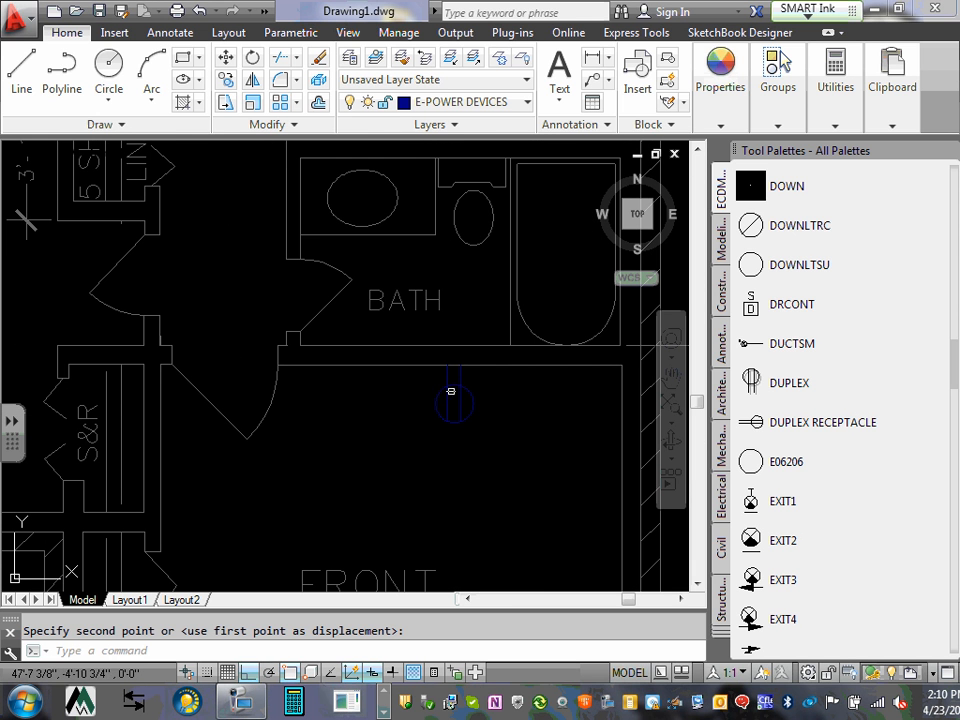
{"action": "left_click", "coordinate": [453, 387]}
{"action": "right_click", "coordinate": [453, 387]}
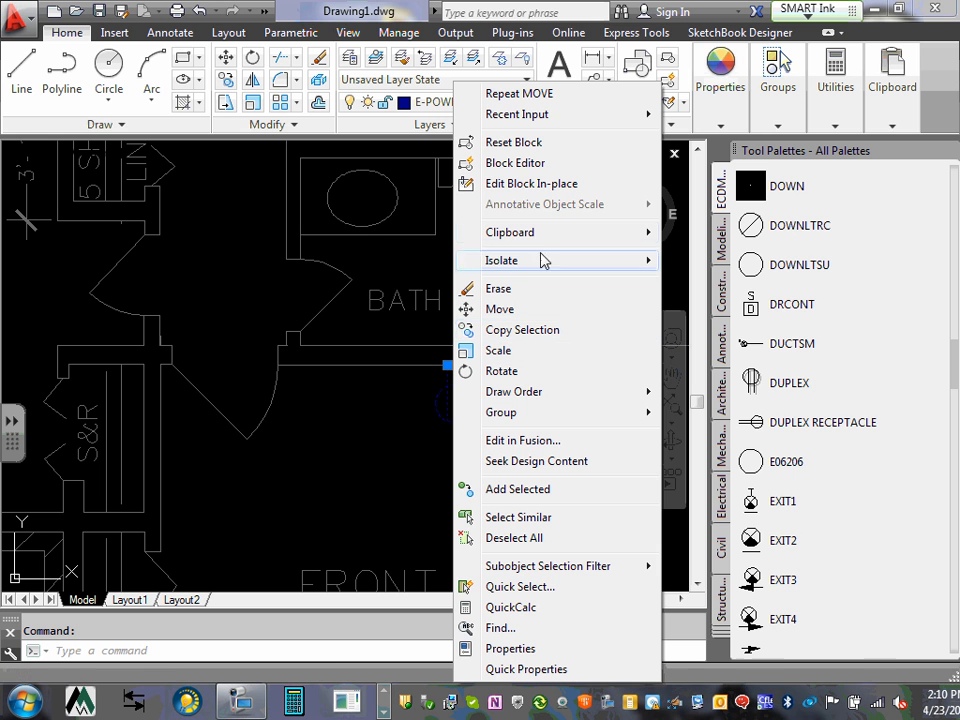
{"action": "mouse_move", "coordinate": [561, 231]}
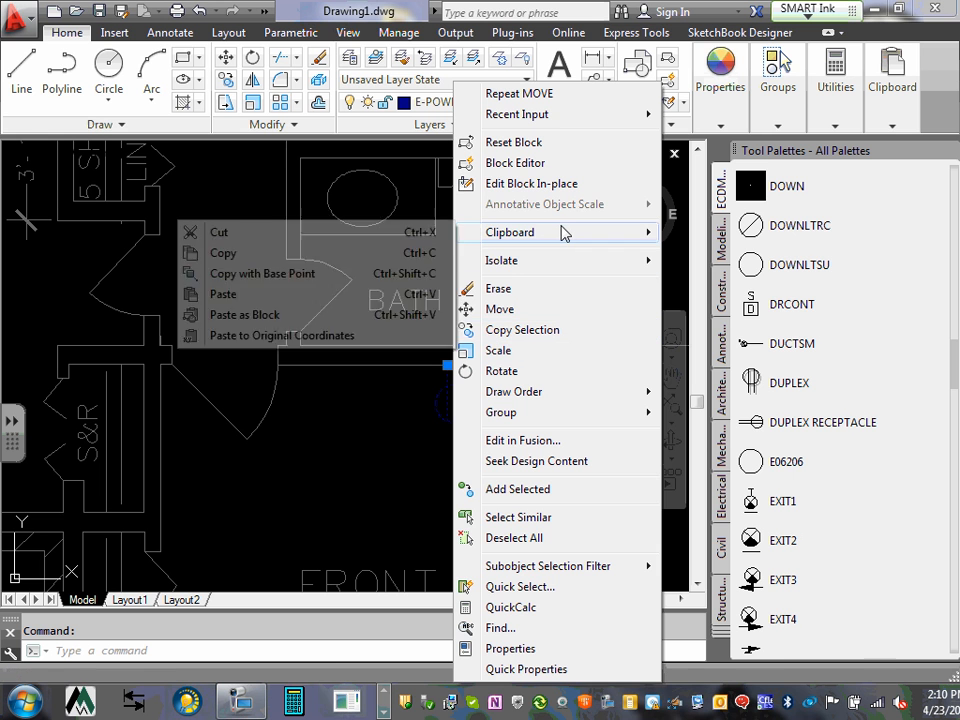
{"action": "left_click", "coordinate": [235, 254]}
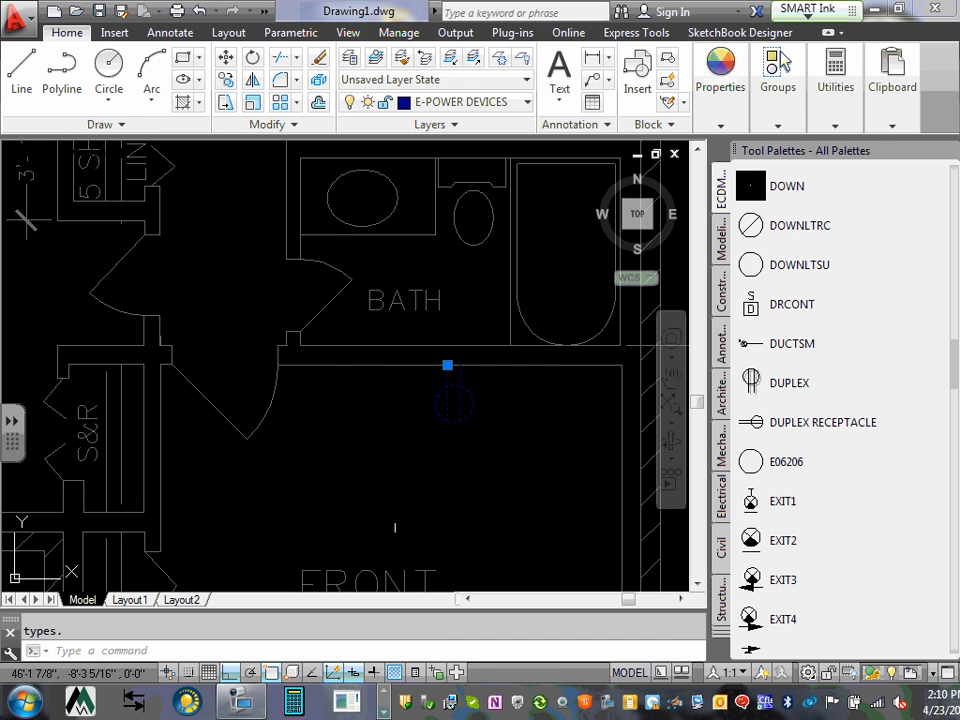
{"action": "right_click", "coordinate": [357, 459]}
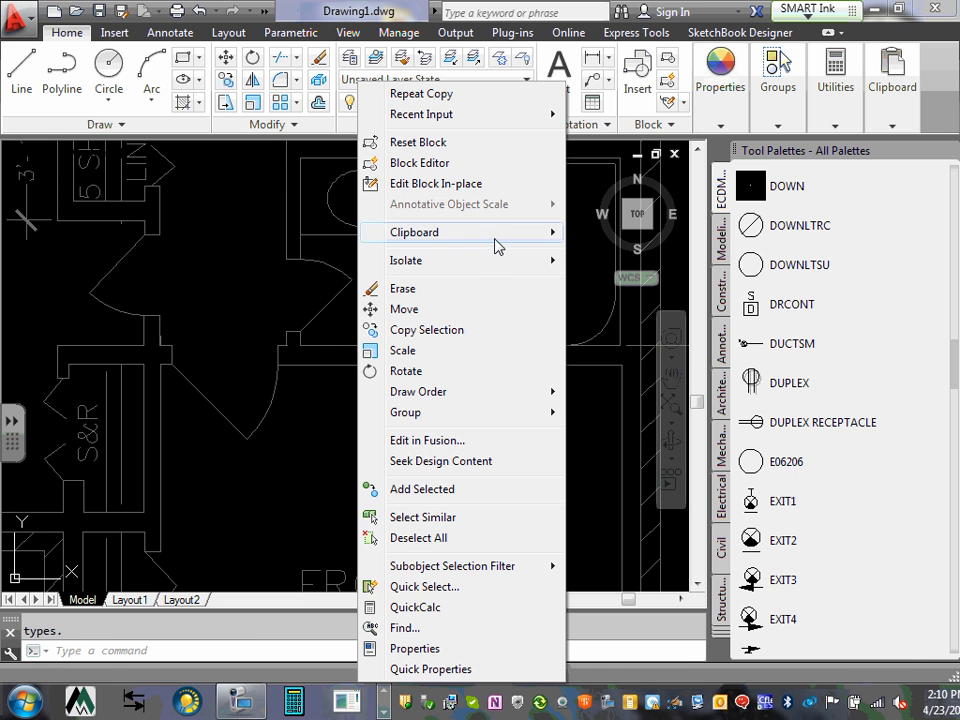
{"action": "mouse_move", "coordinate": [495, 236]}
{"action": "left_click", "coordinate": [120, 294]}
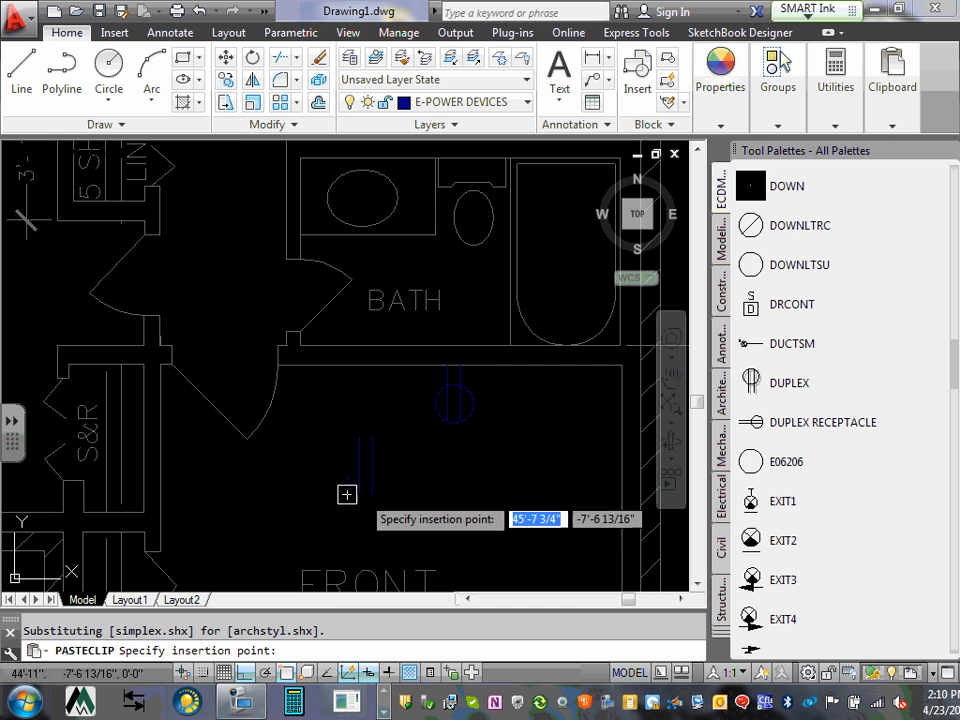
{"action": "left_click", "coordinate": [315, 452]}
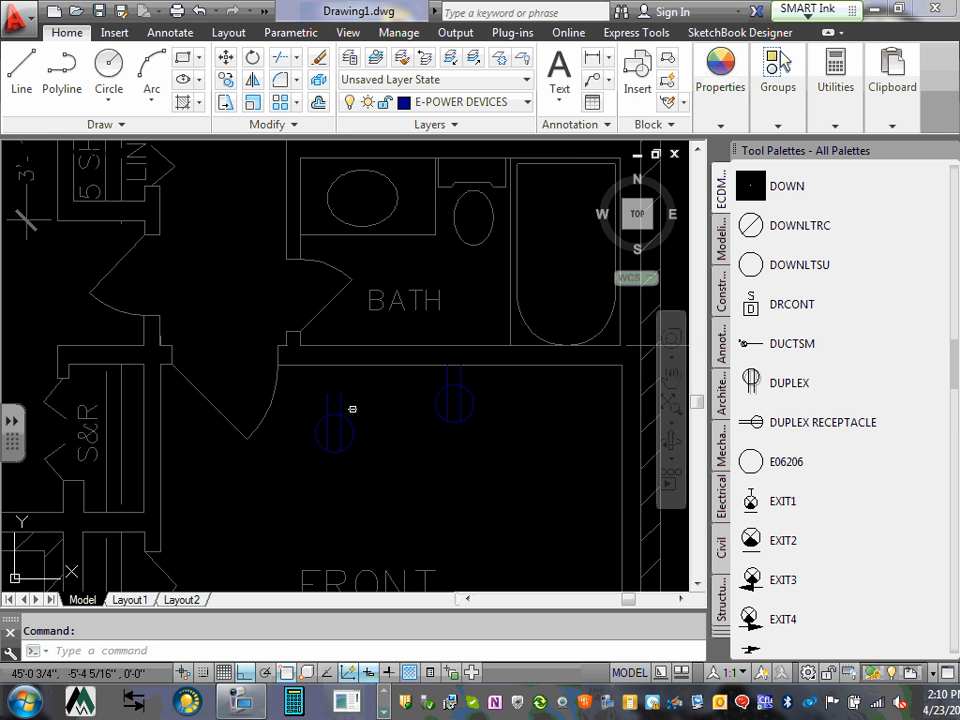
Move the pasted receptacle straight up by its right-hand line's end onto the wall shared with the bath.
{"action": "scroll", "coordinate": [347, 405], "scroll_direction": "up", "scroll_amount": 2}
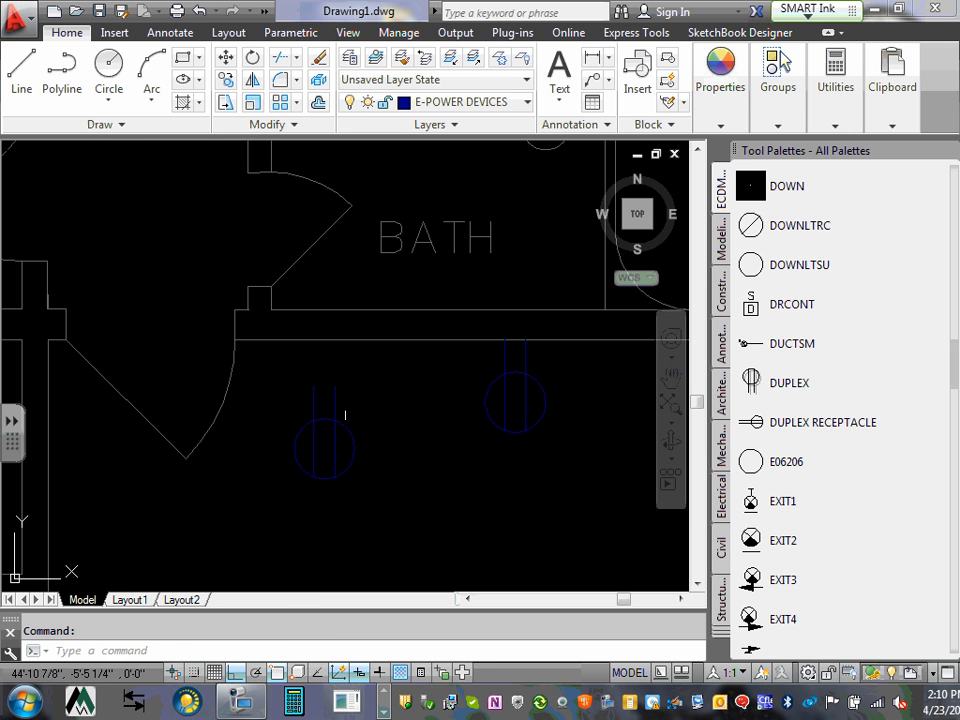
{"action": "left_click", "coordinate": [225, 57]}
{"action": "left_click", "coordinate": [327, 422]}
{"action": "key", "text": "Return"}
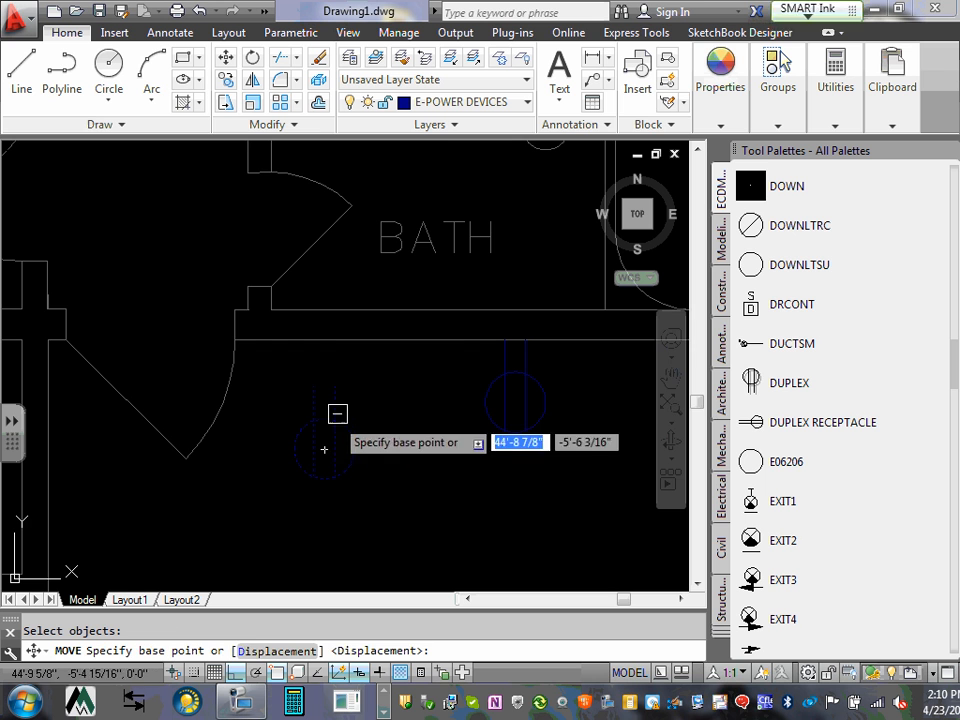
{"action": "left_click", "coordinate": [334, 385]}
{"action": "left_click", "coordinate": [334, 340]}
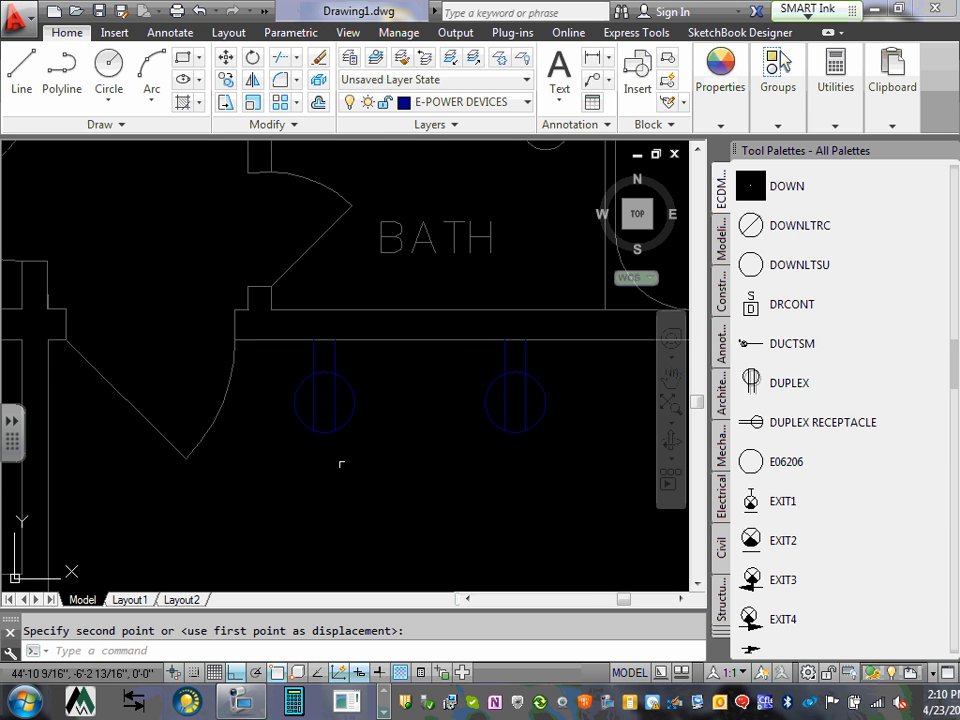
{"action": "scroll", "coordinate": [330, 455], "scroll_direction": "down", "scroll_amount": 3}
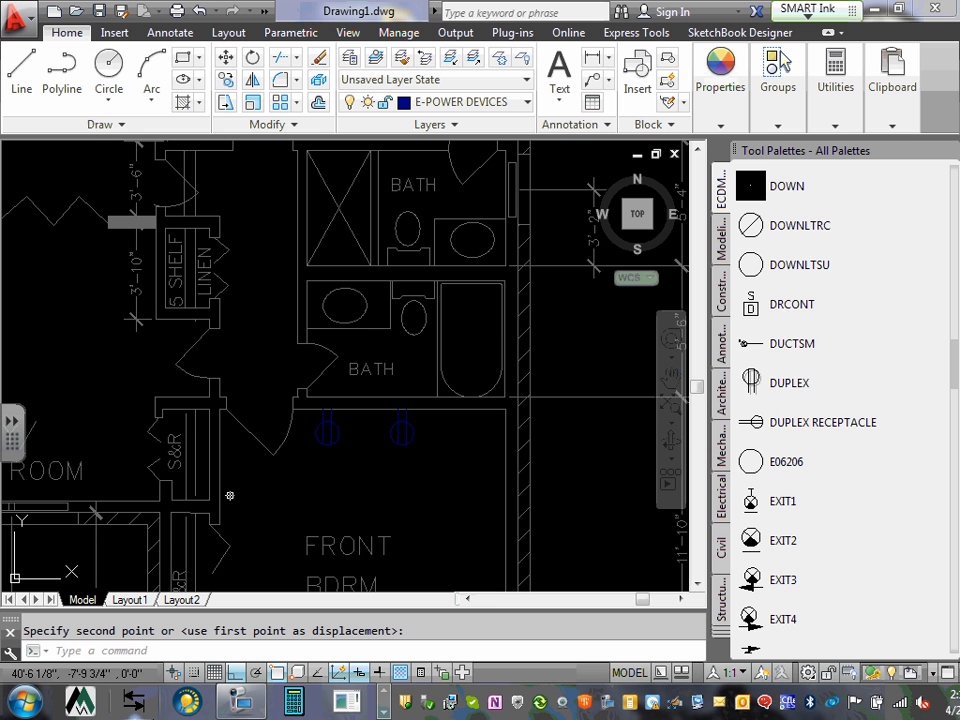
{"action": "scroll", "coordinate": [450, 385], "scroll_direction": "down", "scroll_amount": 4}
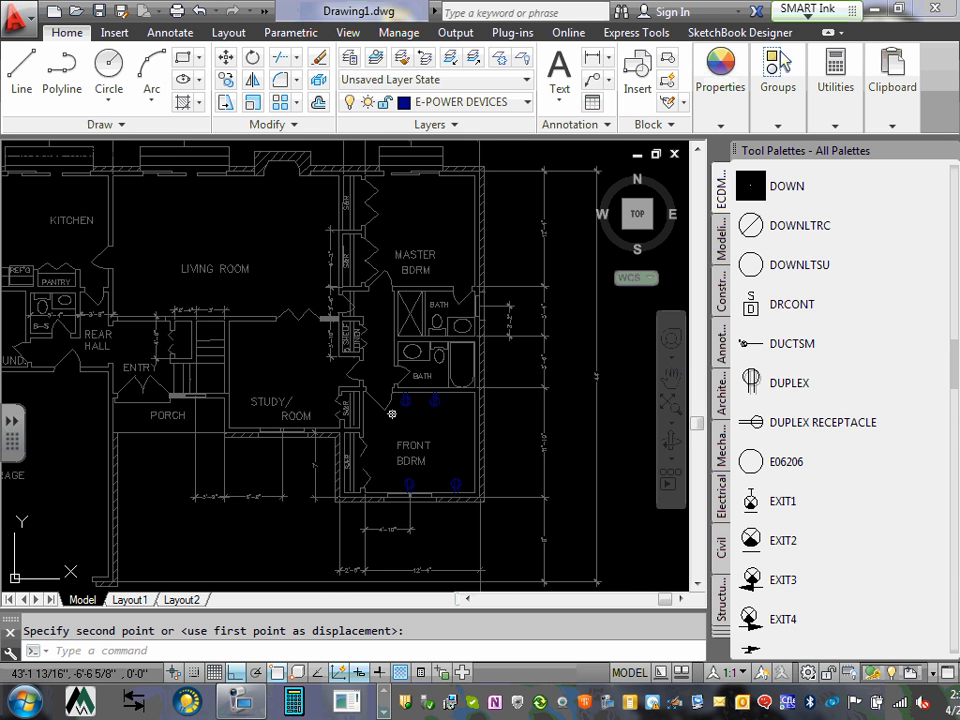
{"action": "scroll", "coordinate": [392, 413], "scroll_direction": "up", "scroll_amount": 2}
{"action": "scroll", "coordinate": [437, 398], "scroll_direction": "up", "scroll_amount": 1}
{"action": "scroll", "coordinate": [434, 398], "scroll_direction": "down", "scroll_amount": 1}
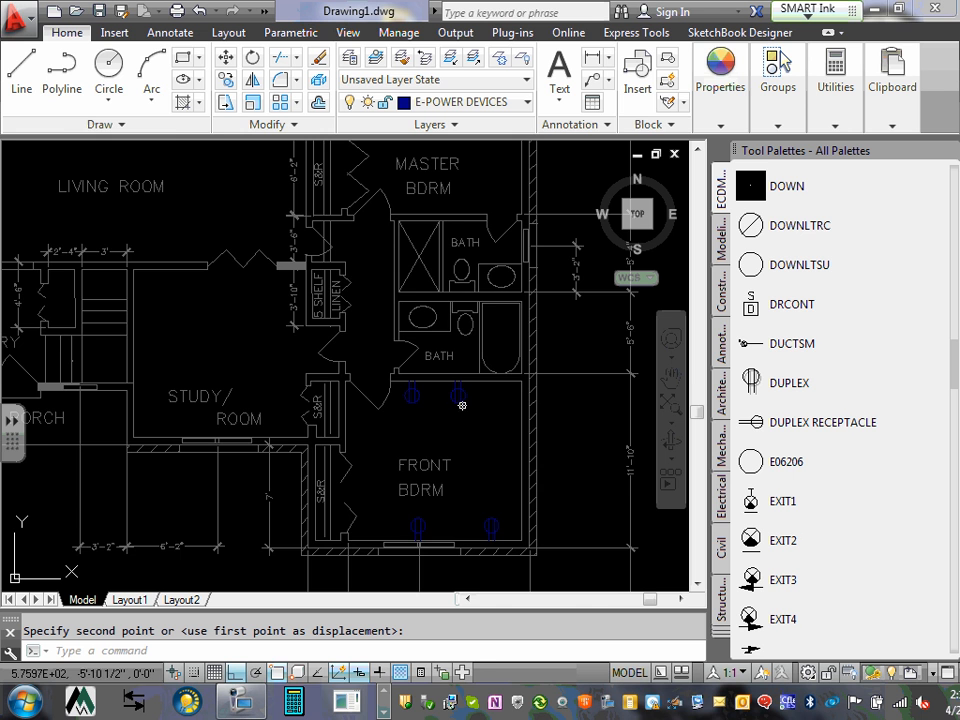
Insert a DUPLEX symbol in the front bedroom near the east exterior wall and rotate it 90° about its right-hand line's end.
{"action": "scroll", "coordinate": [500, 432], "scroll_direction": "up", "scroll_amount": 2}
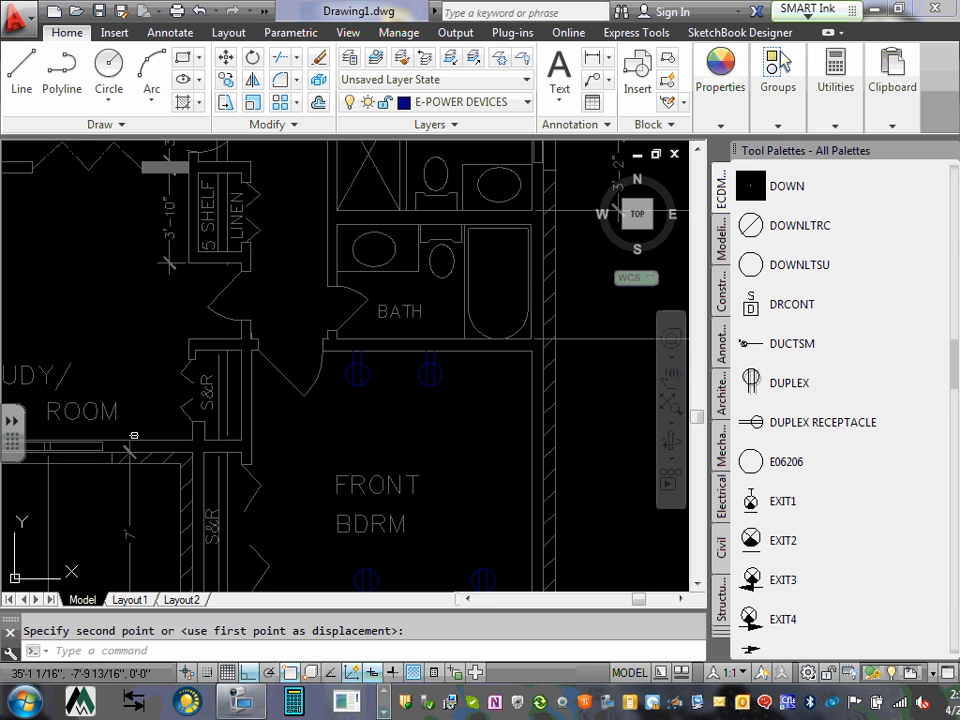
{"action": "left_click", "coordinate": [750, 383]}
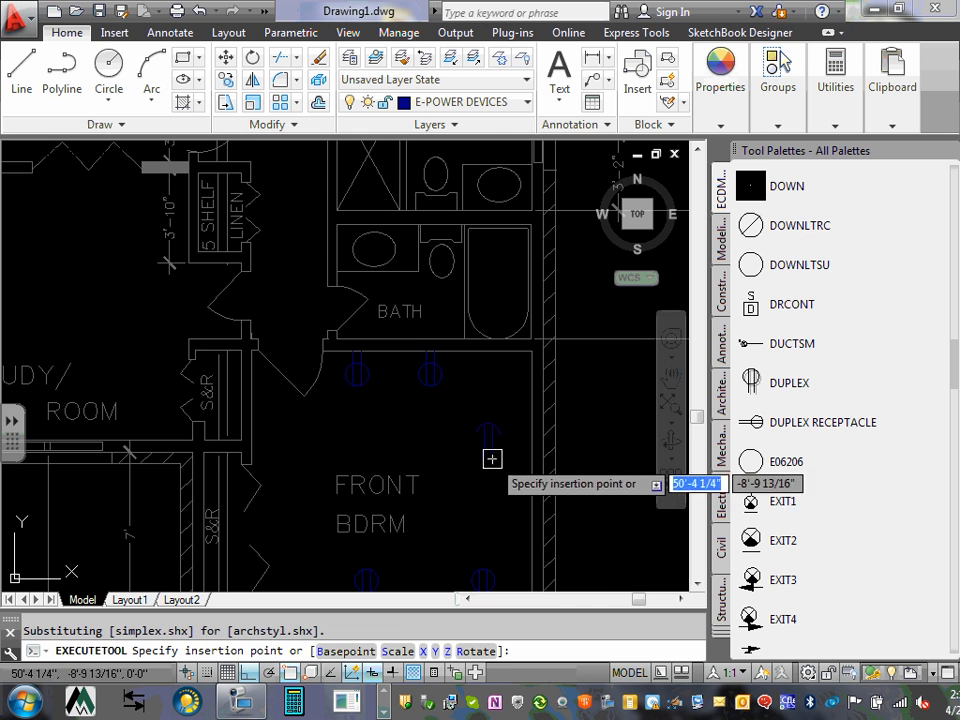
{"action": "scroll", "coordinate": [481, 465], "scroll_direction": "up", "scroll_amount": 4}
{"action": "left_click", "coordinate": [481, 465]}
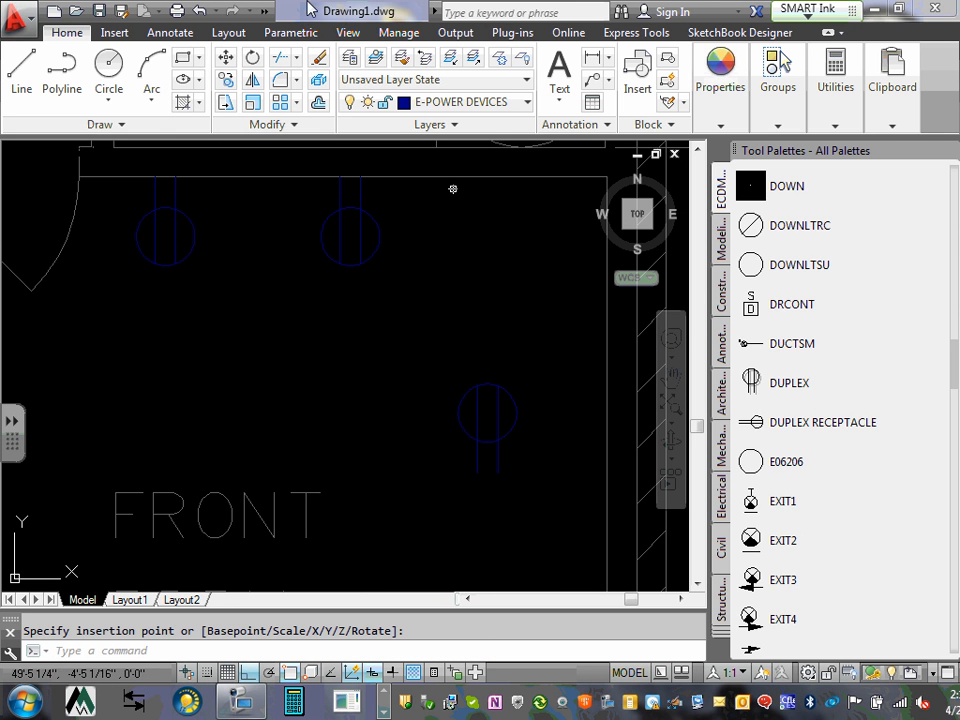
{"action": "left_click", "coordinate": [252, 57]}
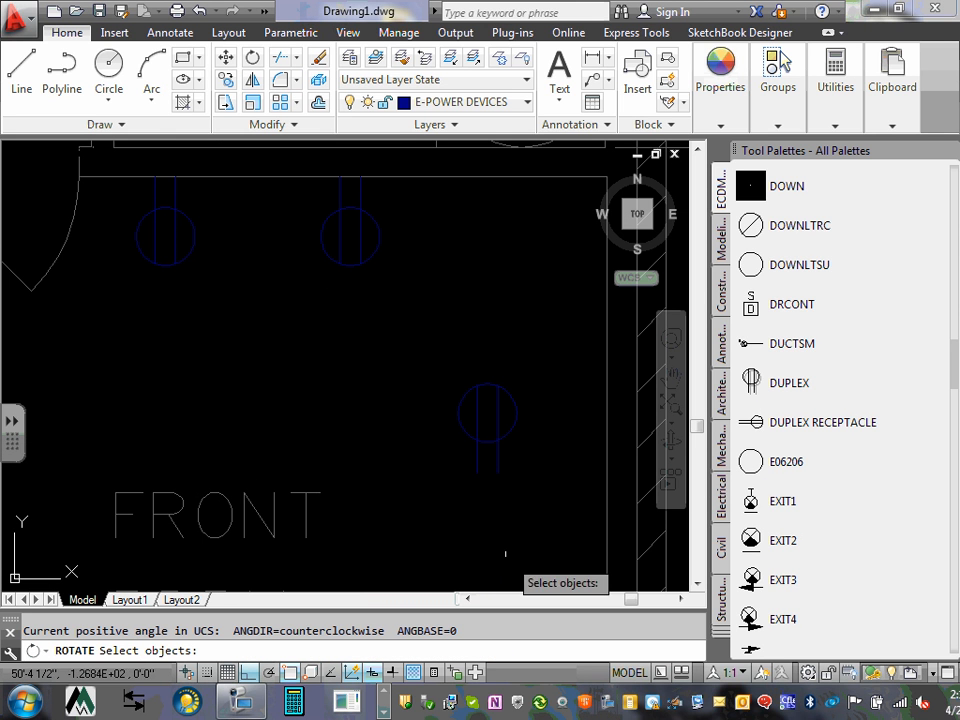
{"action": "left_click", "coordinate": [499, 465]}
{"action": "key", "text": "Return"}
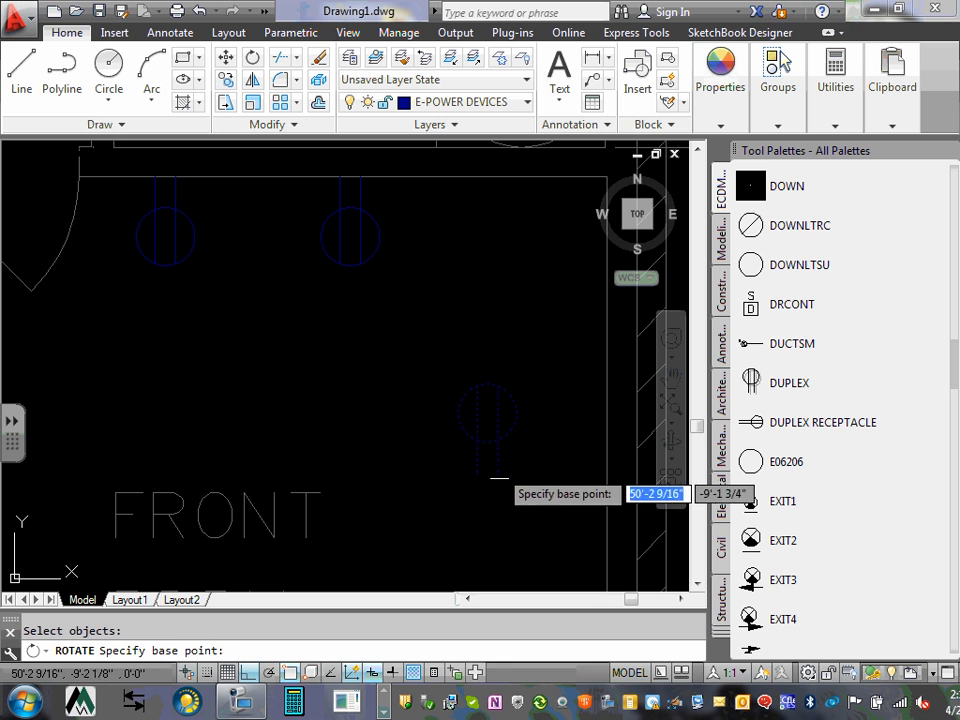
{"action": "left_click", "coordinate": [498, 470]}
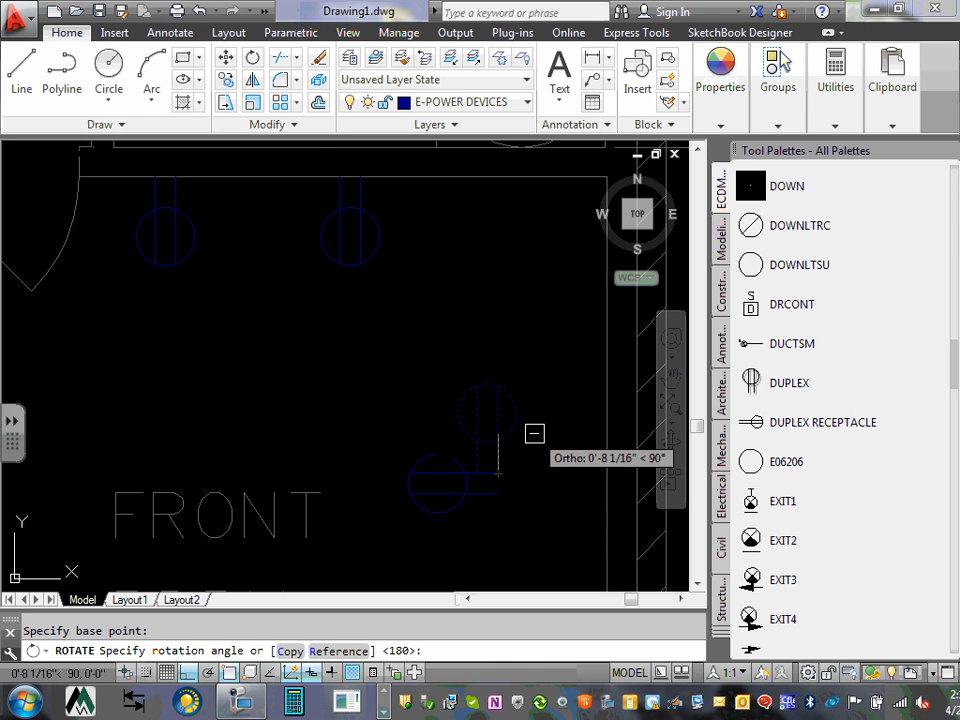
{"action": "left_click", "coordinate": [536, 434]}
Move the rotated receptacle horizontally by its upper line's end onto the inner face of the front bedroom's east exterior wall.
{"action": "scroll", "coordinate": [444, 486], "scroll_direction": "down", "scroll_amount": 2}
{"action": "scroll", "coordinate": [444, 486], "scroll_direction": "up", "scroll_amount": 2}
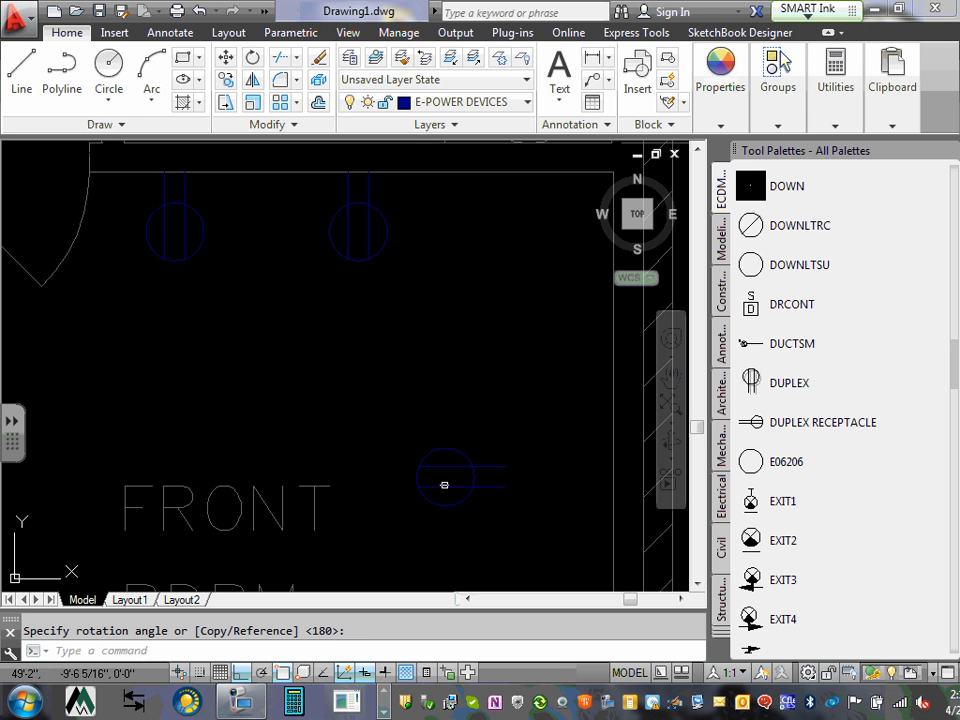
{"action": "left_click", "coordinate": [474, 464]}
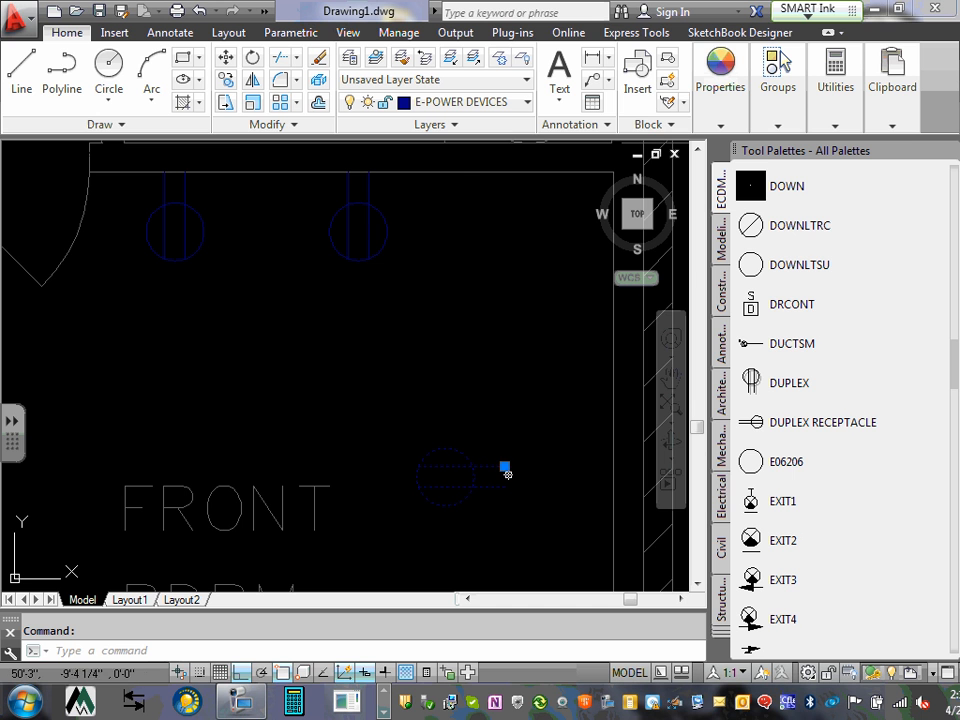
{"action": "left_click", "coordinate": [505, 466]}
{"action": "scroll", "coordinate": [580, 468], "scroll_direction": "up", "scroll_amount": 2}
{"action": "scroll", "coordinate": [611, 454], "scroll_direction": "up", "scroll_amount": 2}
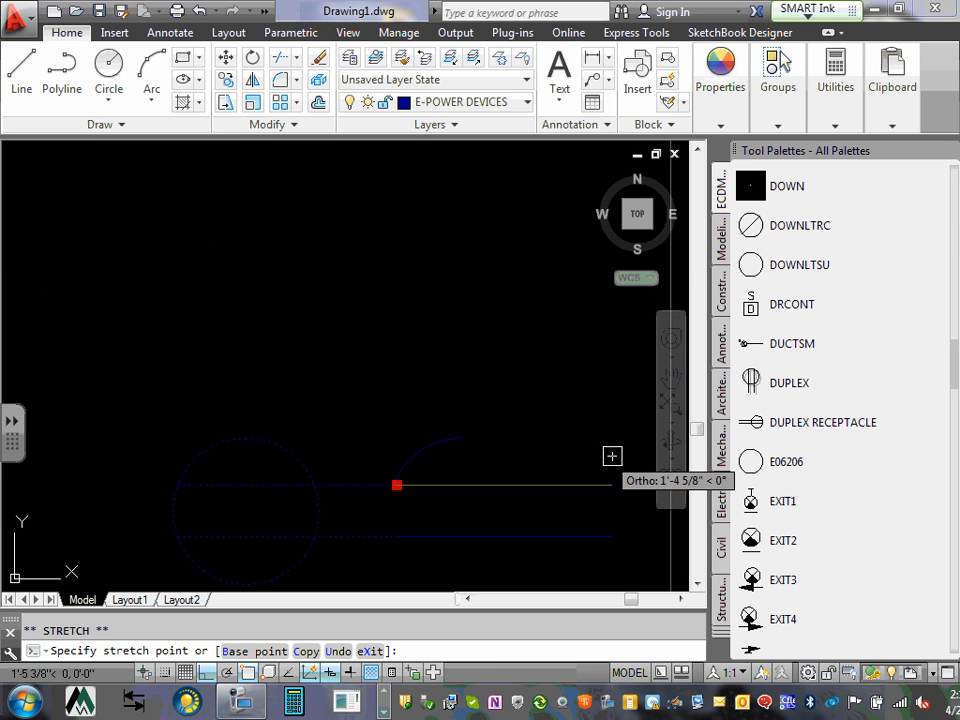
{"action": "scroll", "coordinate": [520, 410], "scroll_direction": "down", "scroll_amount": 5}
{"action": "left_click", "coordinate": [583, 443]}
{"action": "scroll", "coordinate": [530, 452], "scroll_direction": "down", "scroll_amount": 4}
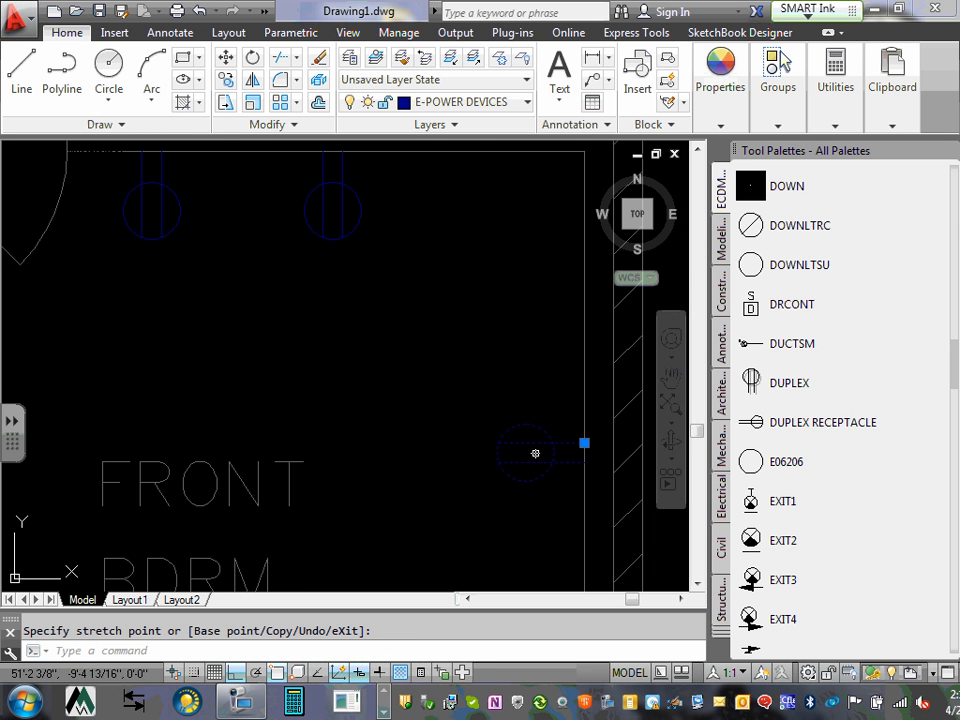
{"action": "key", "text": "Escape"}
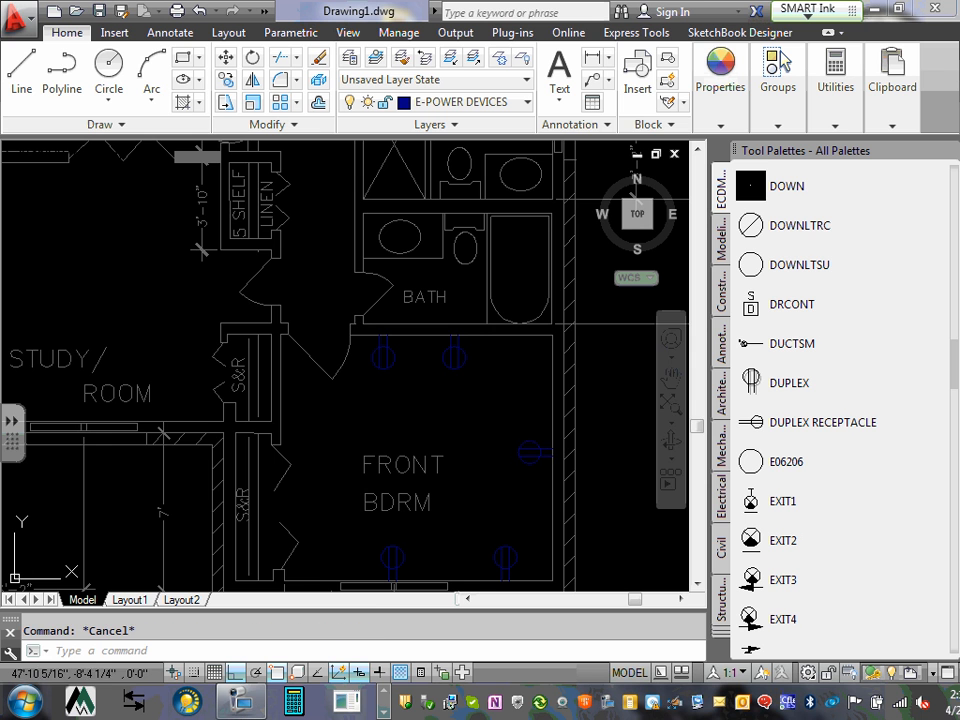
Insert another DUPLEX symbol below the front bedroom door swing and rotate it 270° about its right-hand line's end.
{"action": "left_click", "coordinate": [751, 382]}
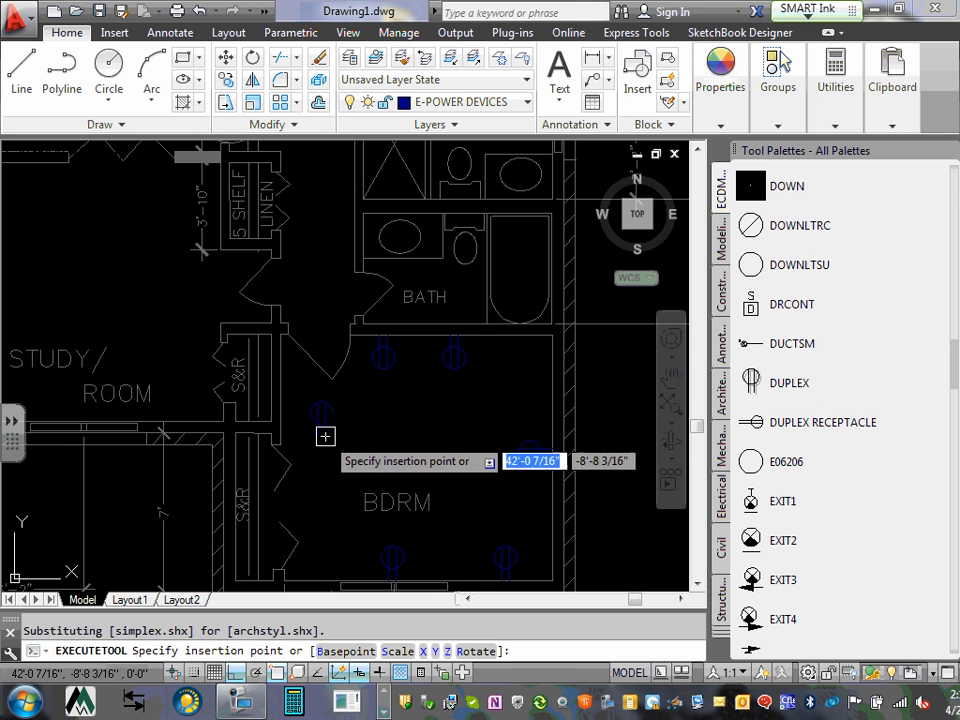
{"action": "left_click", "coordinate": [334, 437]}
{"action": "scroll", "coordinate": [343, 428], "scroll_direction": "up", "scroll_amount": 4}
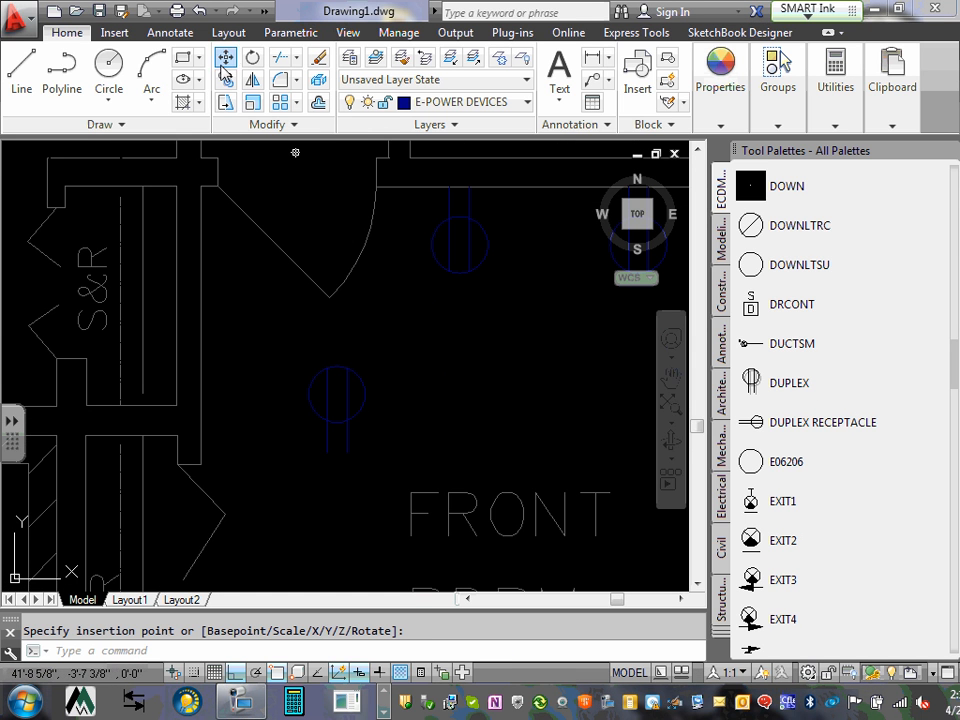
{"action": "left_click", "coordinate": [253, 57]}
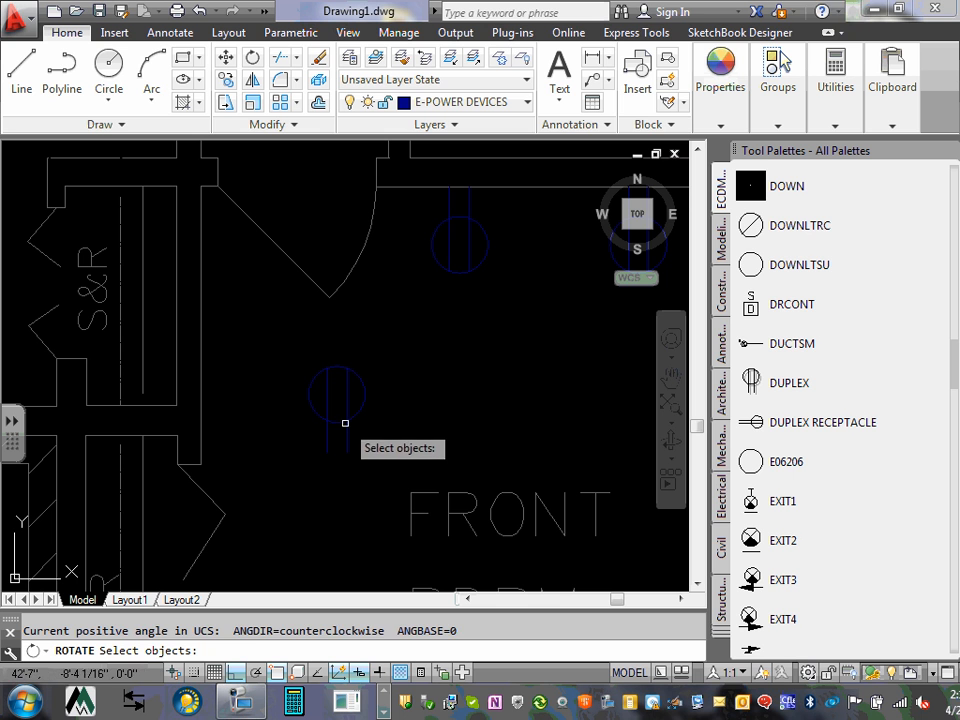
{"action": "left_click", "coordinate": [343, 427]}
{"action": "key", "text": "Return"}
{"action": "left_click", "coordinate": [348, 447]}
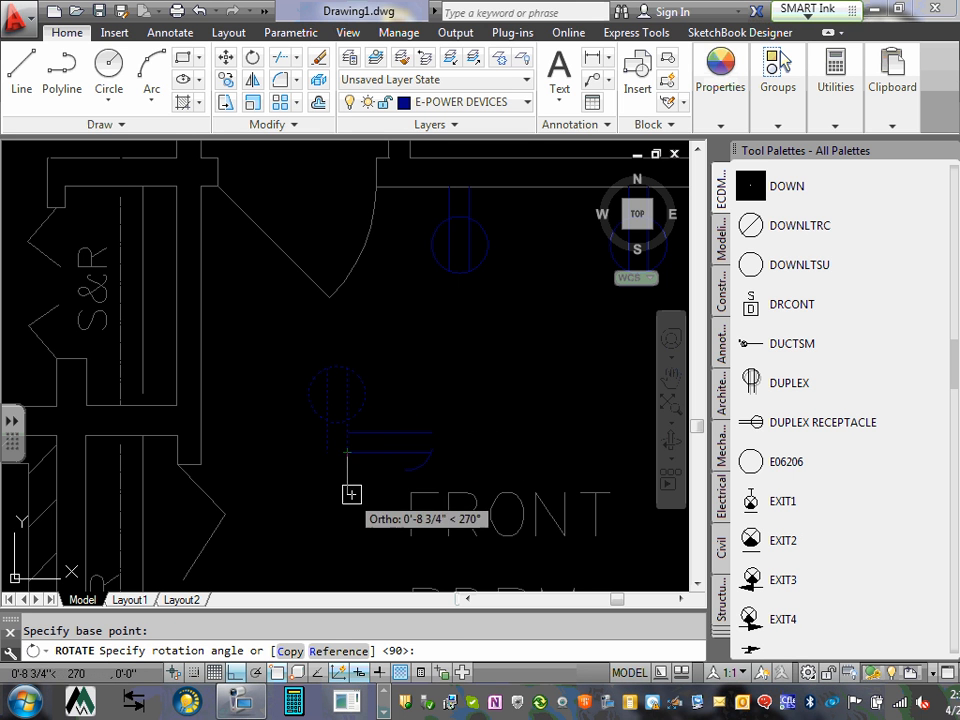
{"action": "left_click", "coordinate": [379, 493]}
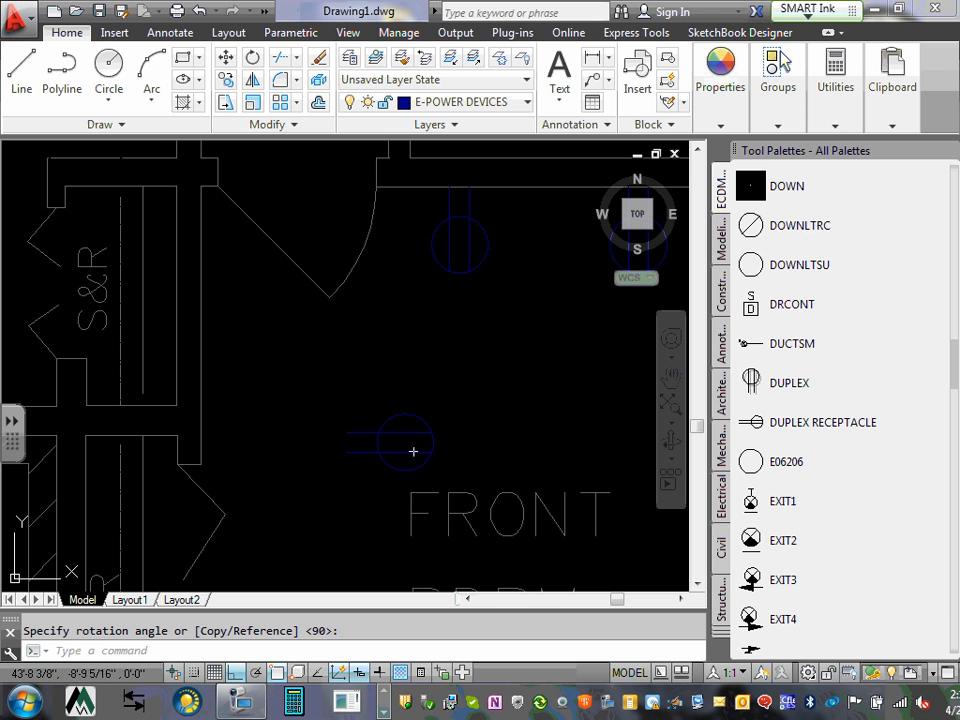
Turn Ortho off and move the rotated receptacle by its lower line's end onto the closet wall beside the bedroom door.
{"action": "left_click", "coordinate": [377, 436]}
{"action": "left_click", "coordinate": [347, 452]}
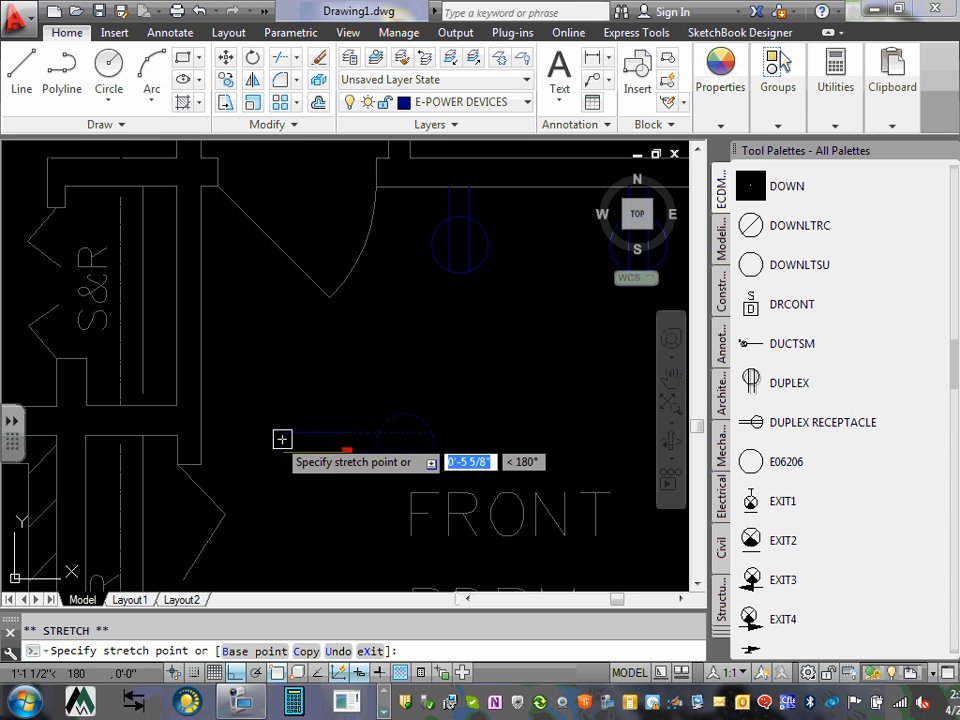
{"action": "left_click", "coordinate": [235, 674]}
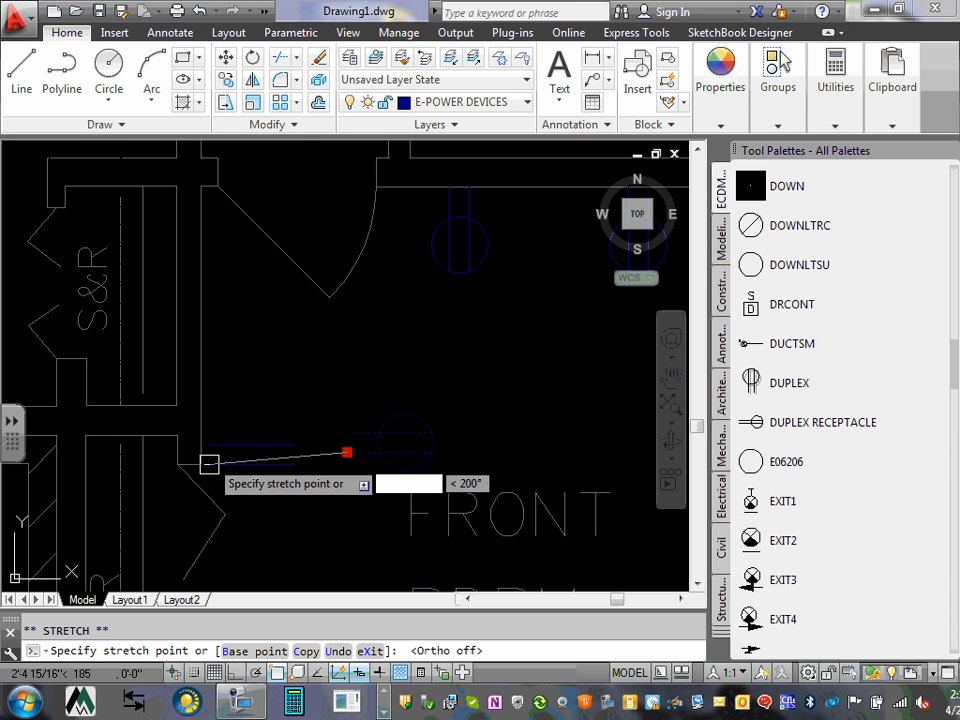
{"action": "left_click", "coordinate": [201, 324]}
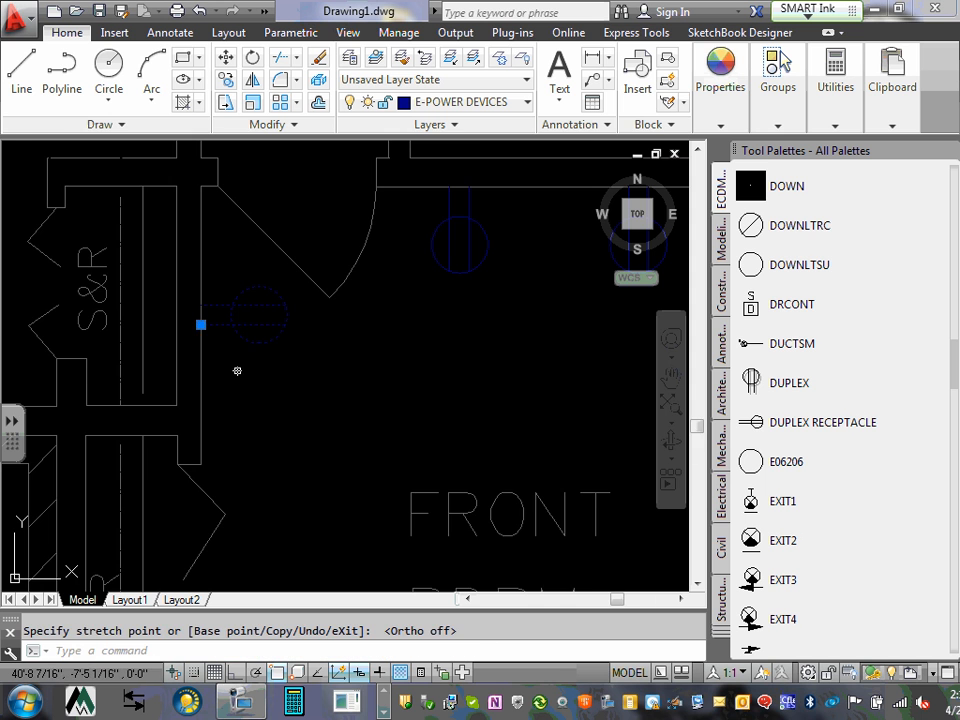
{"action": "scroll", "coordinate": [236, 371], "scroll_direction": "down", "scroll_amount": 5}
{"action": "key", "text": "Escape"}
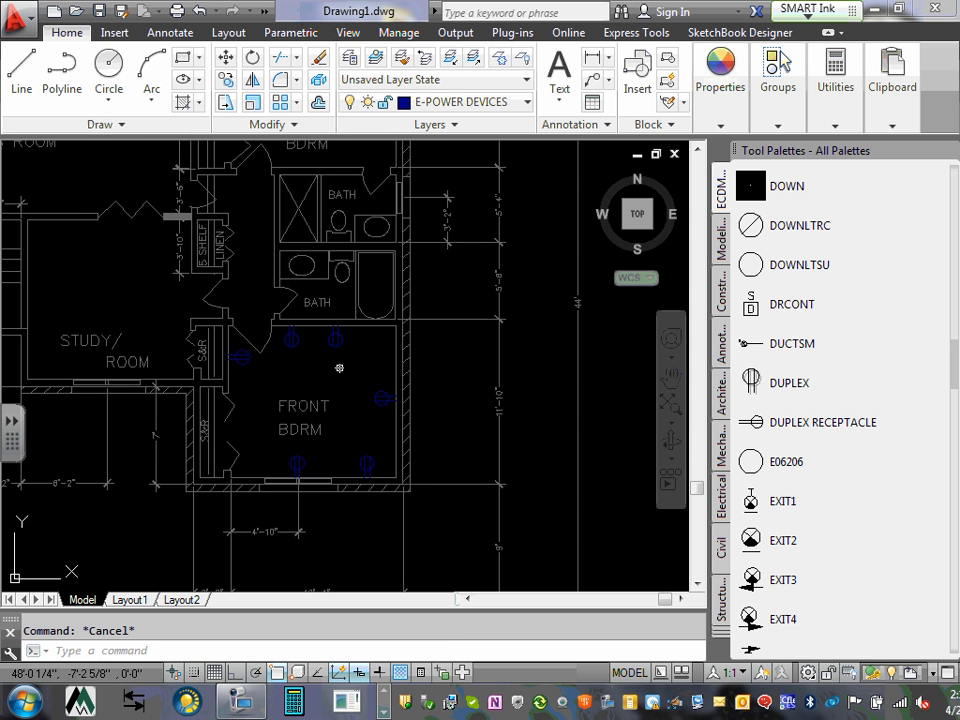
Delete the bath-wall receptacle nearest the bedroom door and the window-wall receptacle nearest the east corner.
{"action": "scroll", "coordinate": [341, 367], "scroll_direction": "up", "scroll_amount": 2}
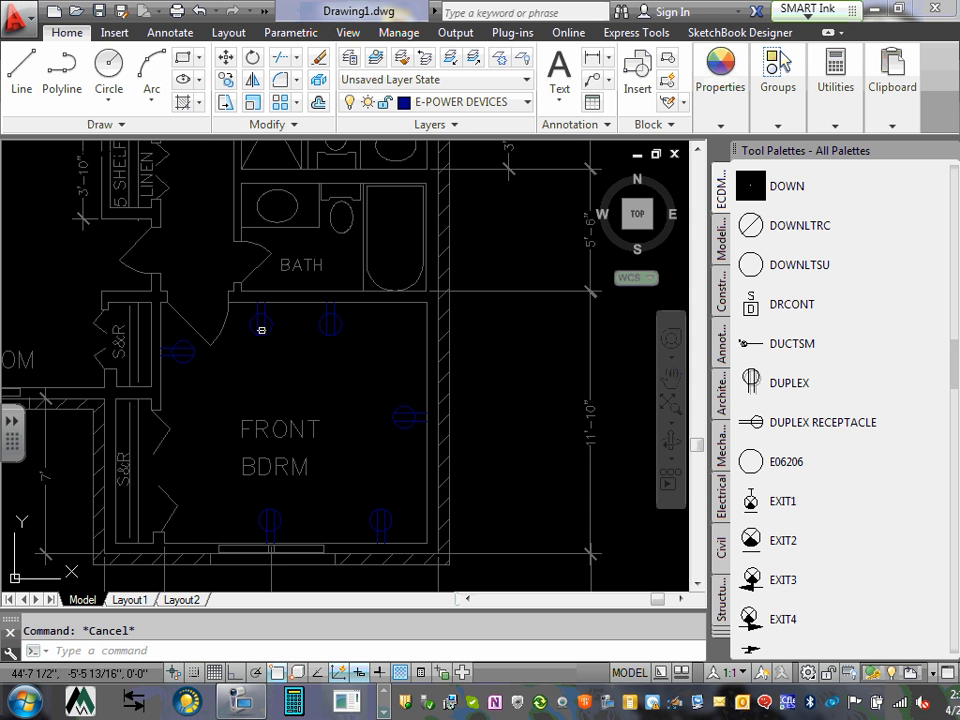
{"action": "left_click", "coordinate": [262, 325]}
{"action": "key", "text": "Delete"}
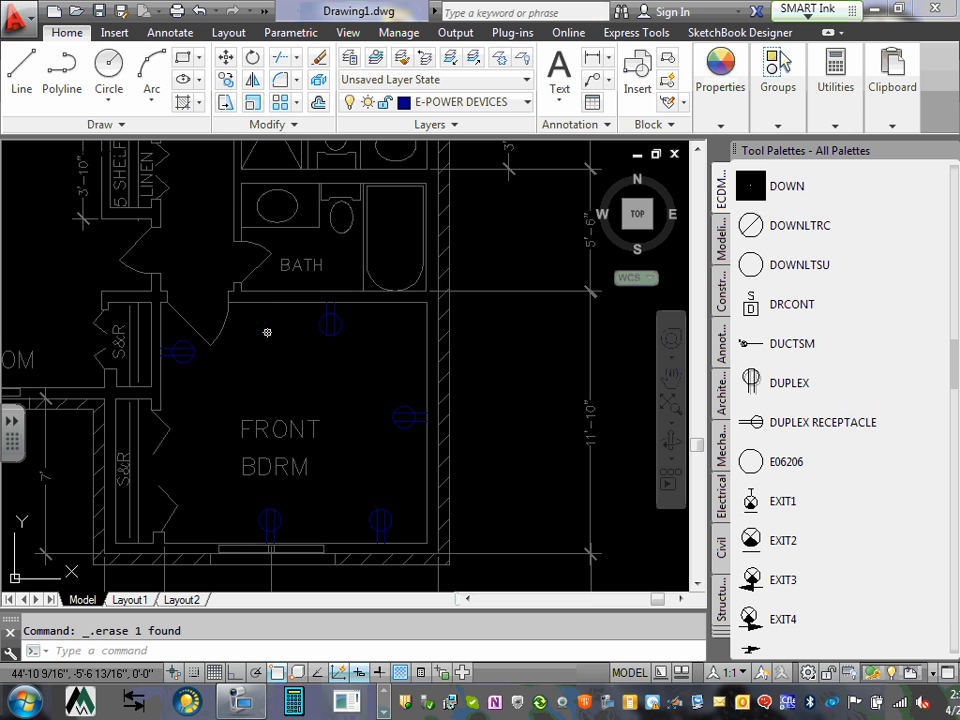
{"action": "left_click", "coordinate": [384, 523]}
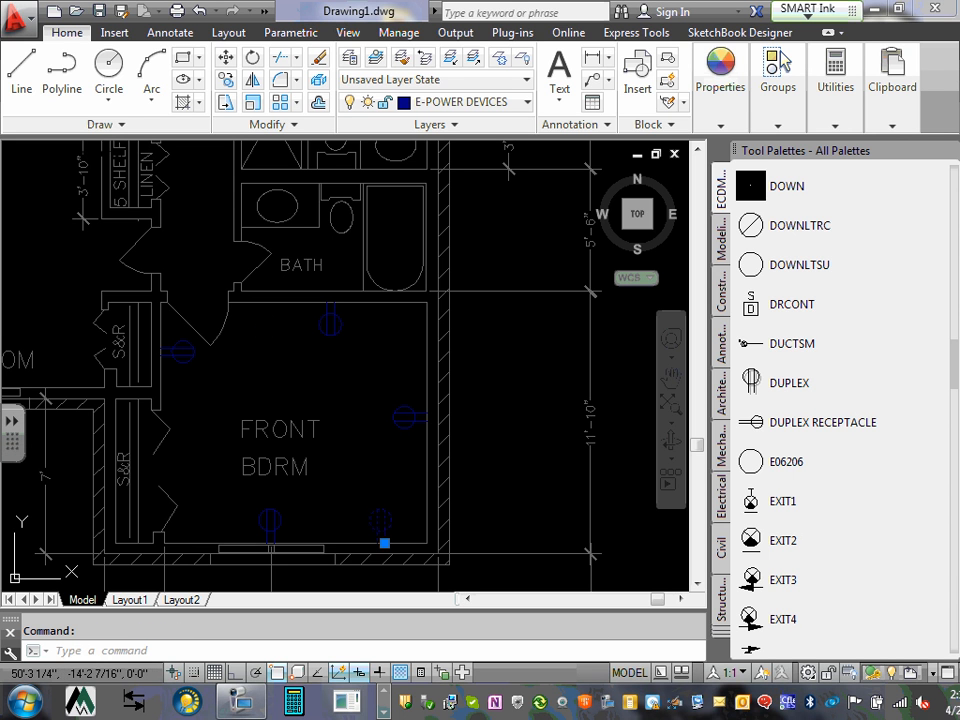
{"action": "key", "text": "Delete"}
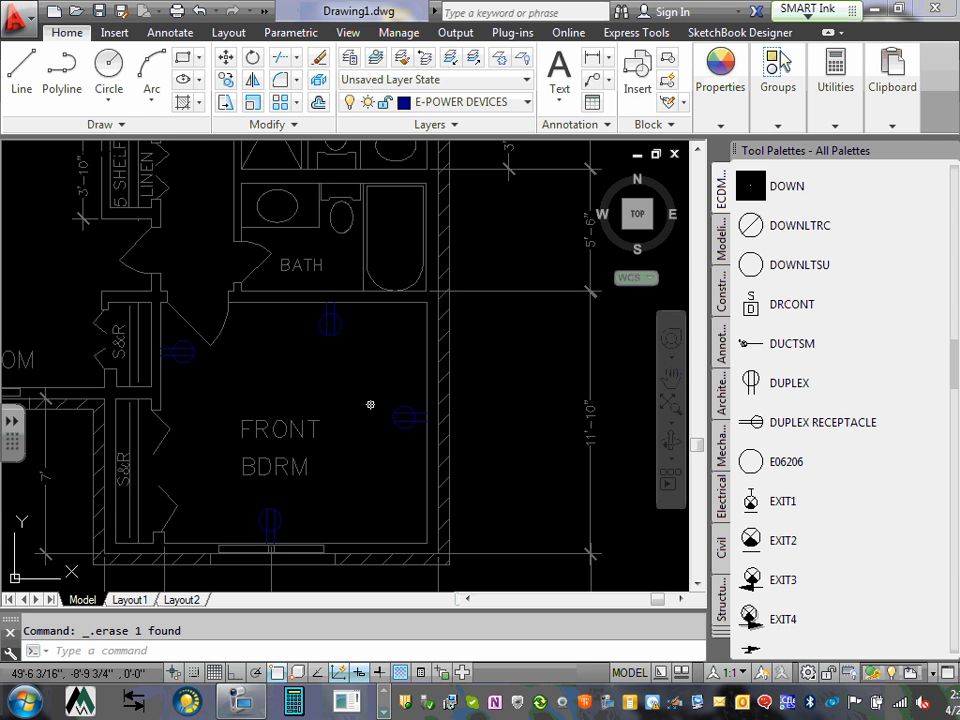
Browse the electrical symbols available in the tool palette.
{"action": "left_click_drag", "start_coordinate": [955, 385], "coordinate": [957, 491]}
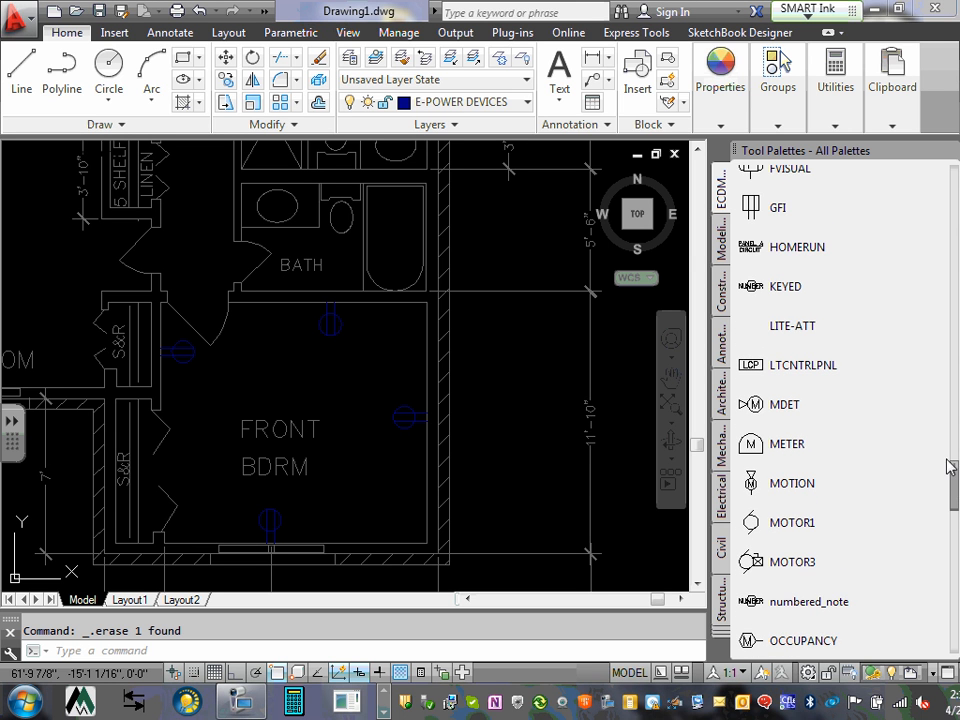
{"action": "scroll", "coordinate": [805, 240], "scroll_direction": "up", "scroll_amount": 1}
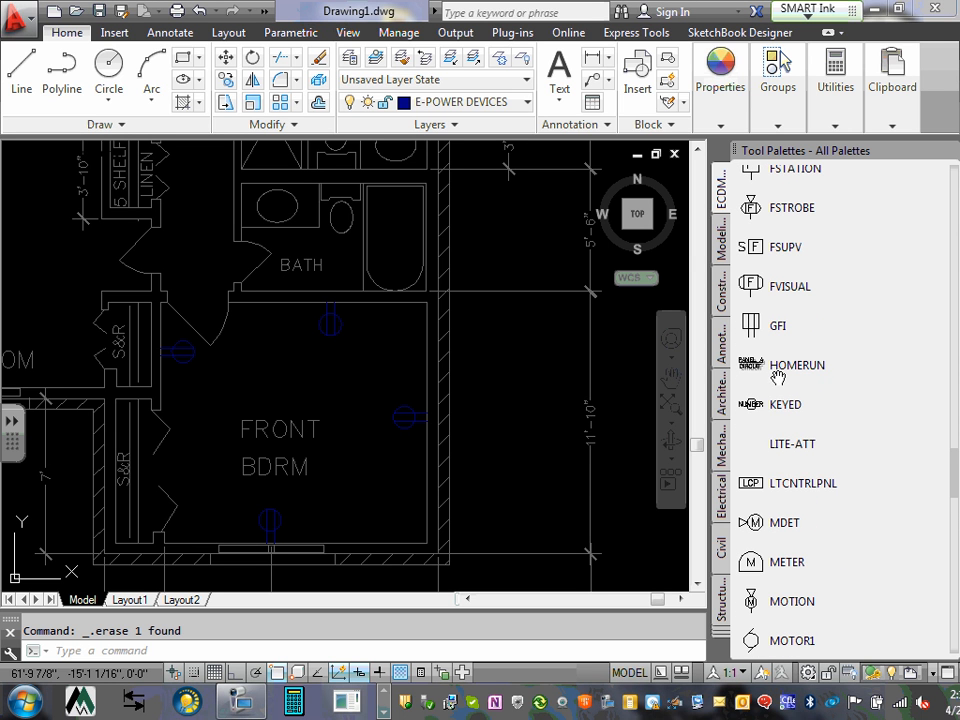
{"action": "scroll", "coordinate": [786, 332], "scroll_direction": "up", "scroll_amount": 2}
{"action": "scroll", "coordinate": [786, 332], "scroll_direction": "up", "scroll_amount": 8}
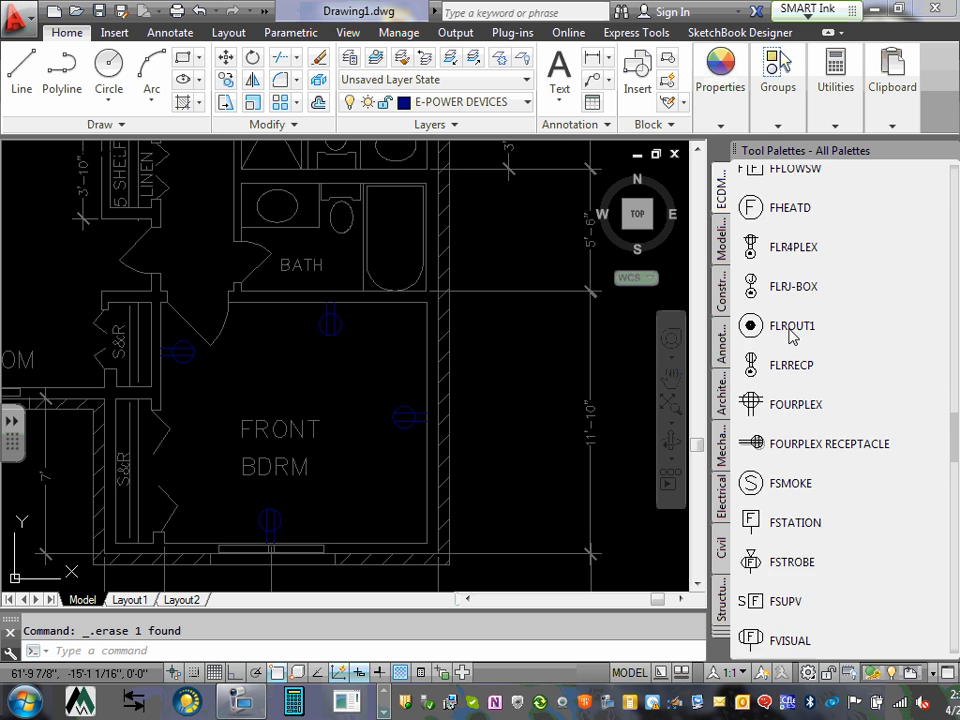
{"action": "scroll", "coordinate": [792, 333], "scroll_direction": "up", "scroll_amount": 9}
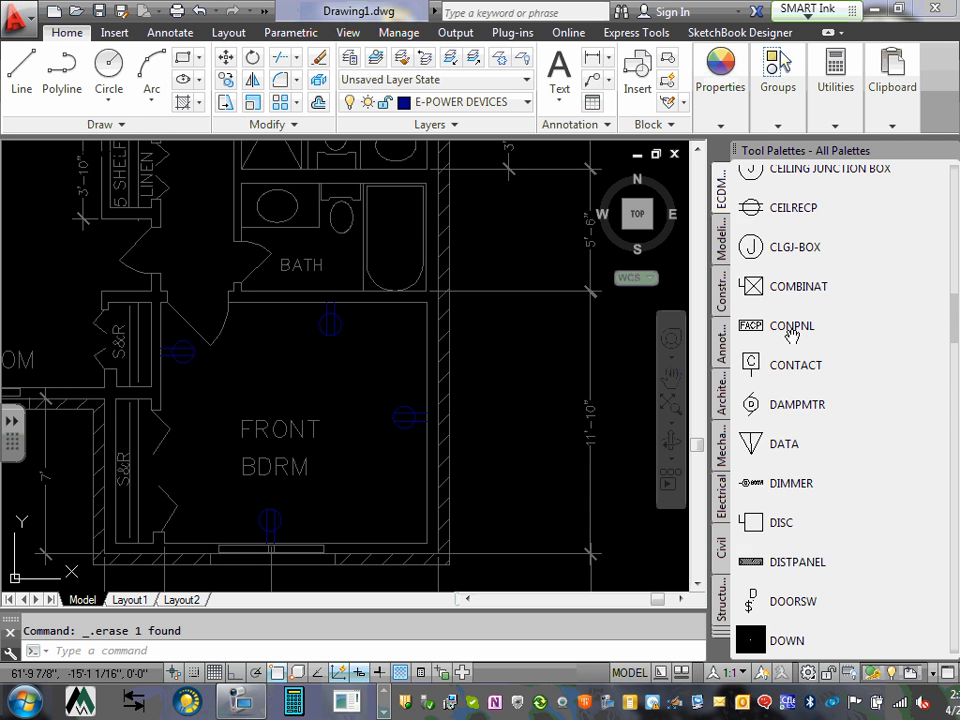
{"action": "scroll", "coordinate": [793, 334], "scroll_direction": "down", "scroll_amount": 1}
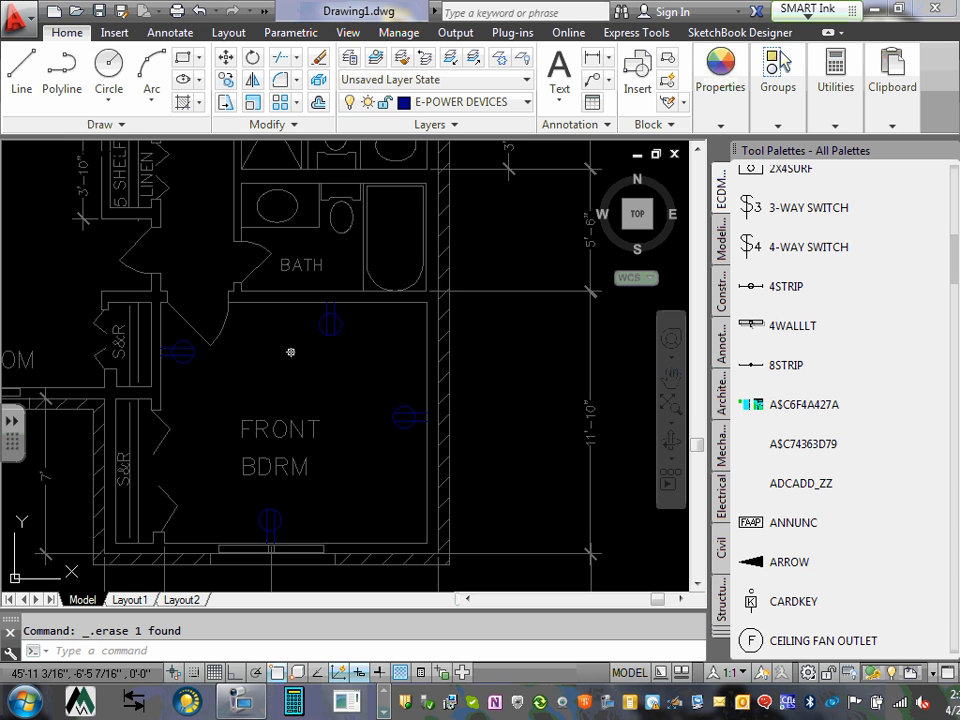
{"action": "scroll", "coordinate": [425, 412], "scroll_direction": "up", "scroll_amount": 5}
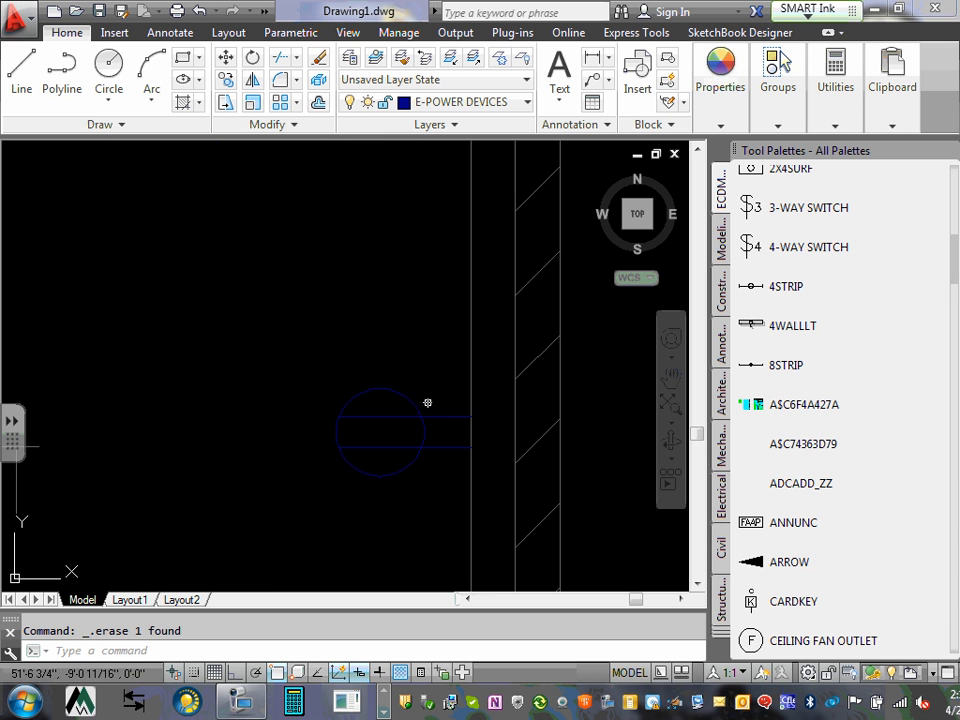
{"action": "left_click", "coordinate": [448, 415]}
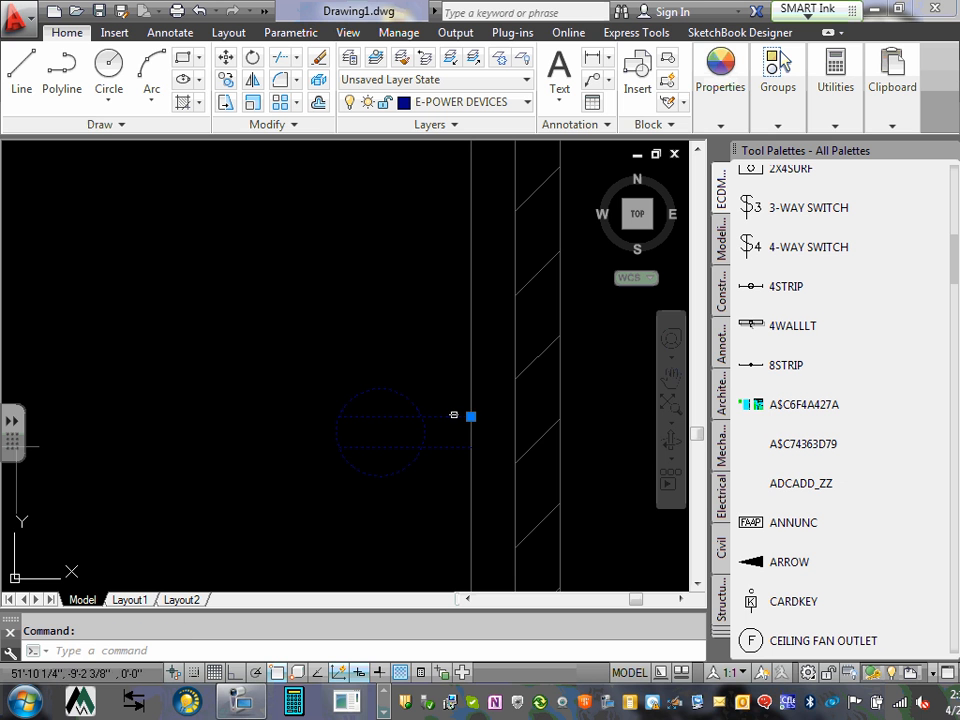
{"action": "left_click", "coordinate": [471, 416]}
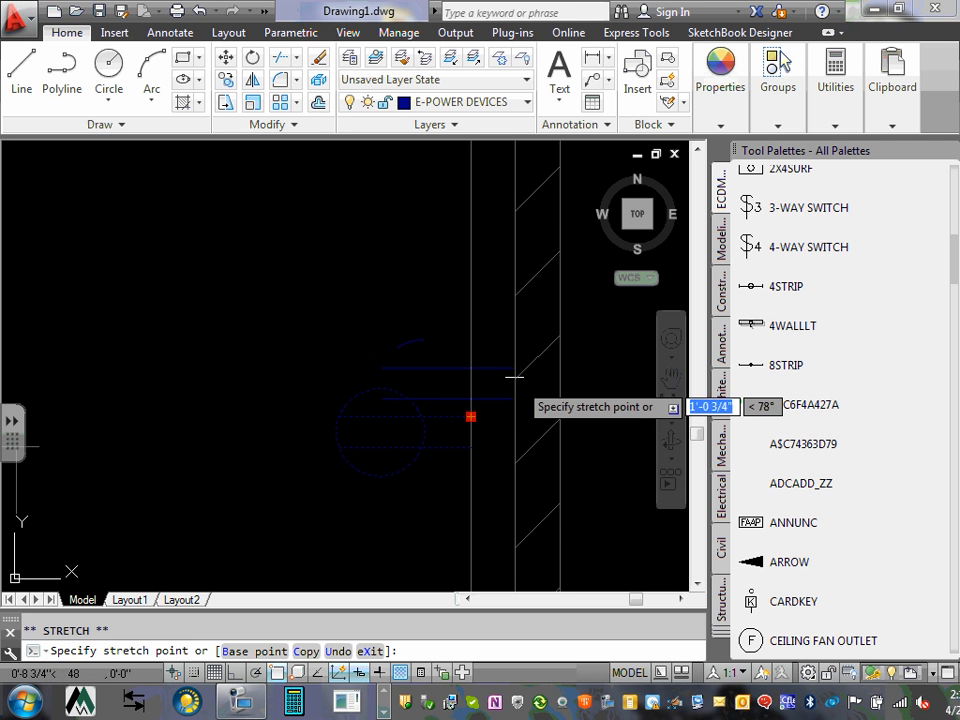
{"action": "key", "text": "Escape"}
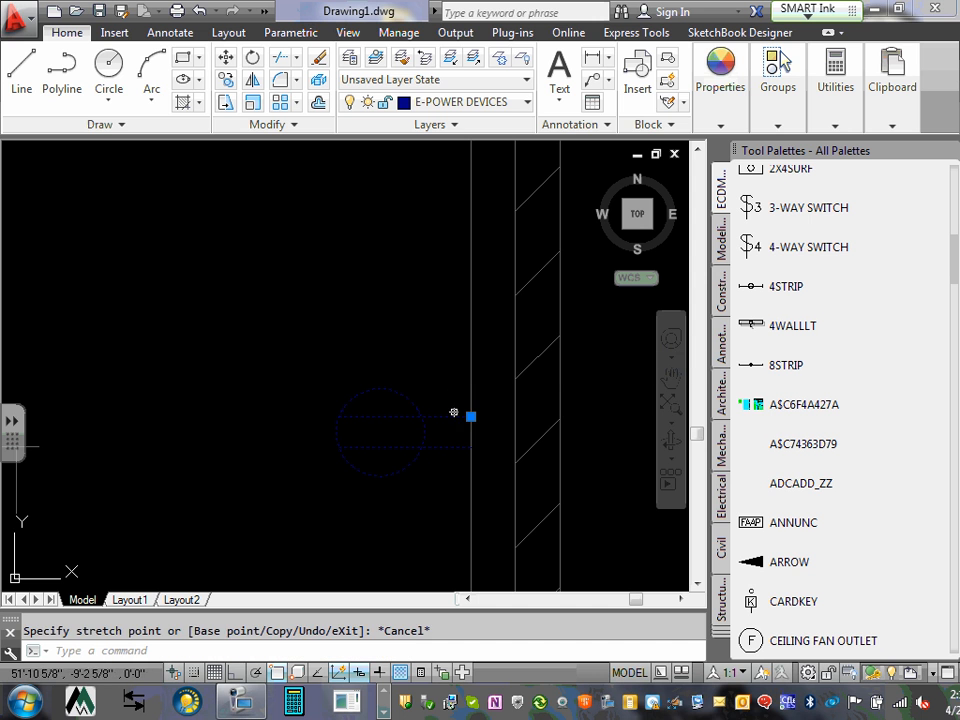
{"action": "key", "text": "Escape"}
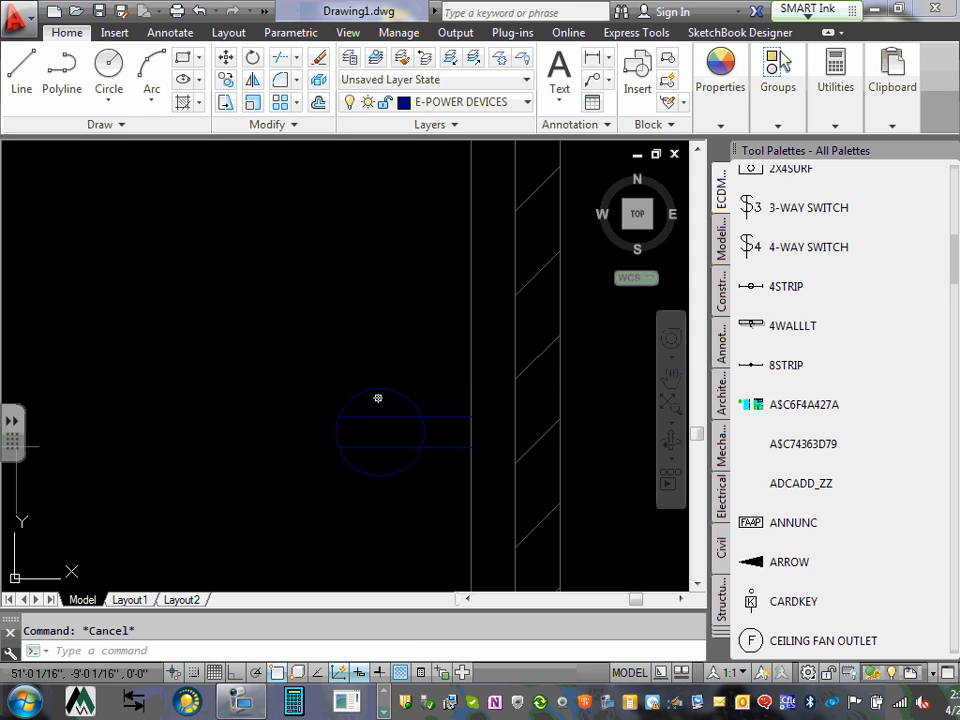
{"action": "mouse_move", "coordinate": [378, 398]}
{"action": "scroll", "coordinate": [378, 398], "scroll_direction": "down", "scroll_amount": 4}
{"action": "mouse_move", "coordinate": [343, 424]}
{"action": "middle_mouse_down"}
{"action": "mouse_move", "coordinate": [326, 394]}
{"action": "mouse_move", "coordinate": [387, 383]}
{"action": "middle_mouse_up"}
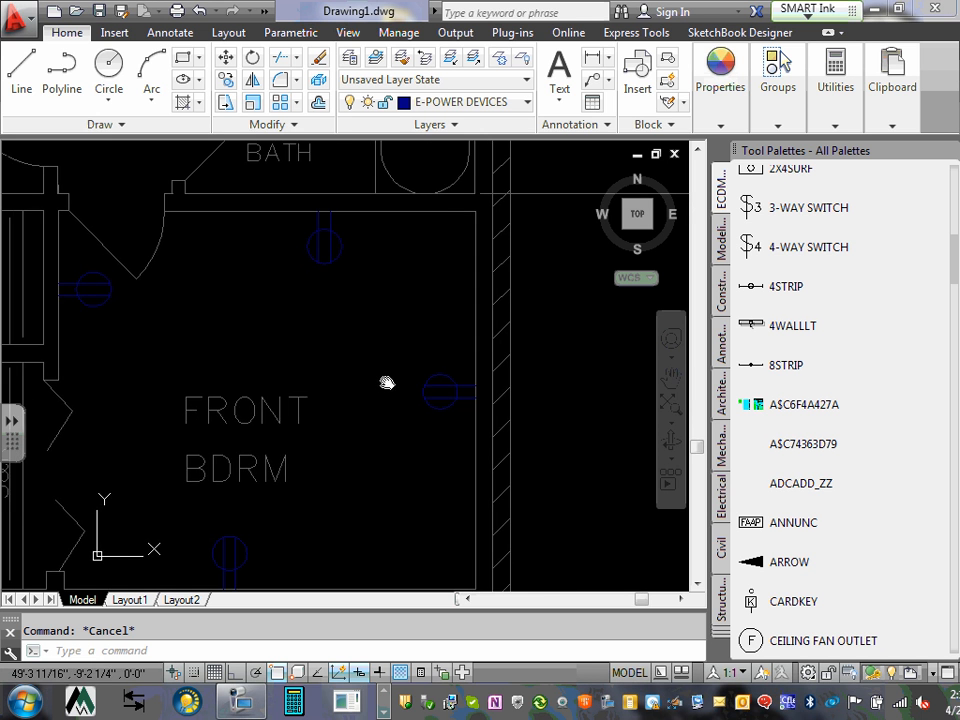
Make E-POWER WIRING the current layer.
{"action": "scroll", "coordinate": [380, 390], "scroll_direction": "down", "scroll_amount": 3}
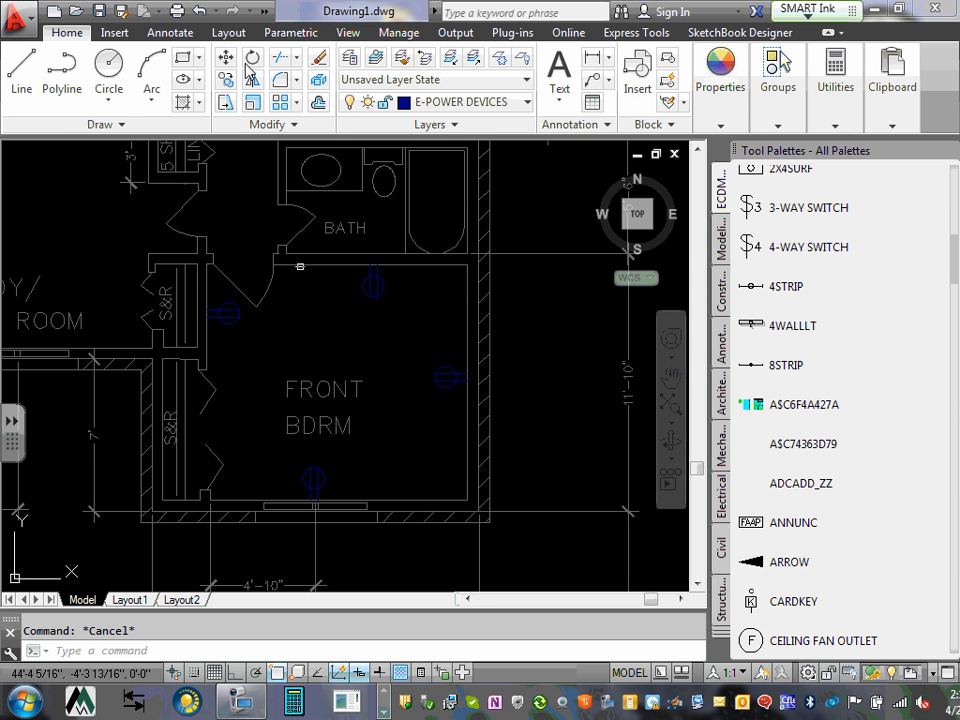
{"action": "left_click", "coordinate": [527, 103]}
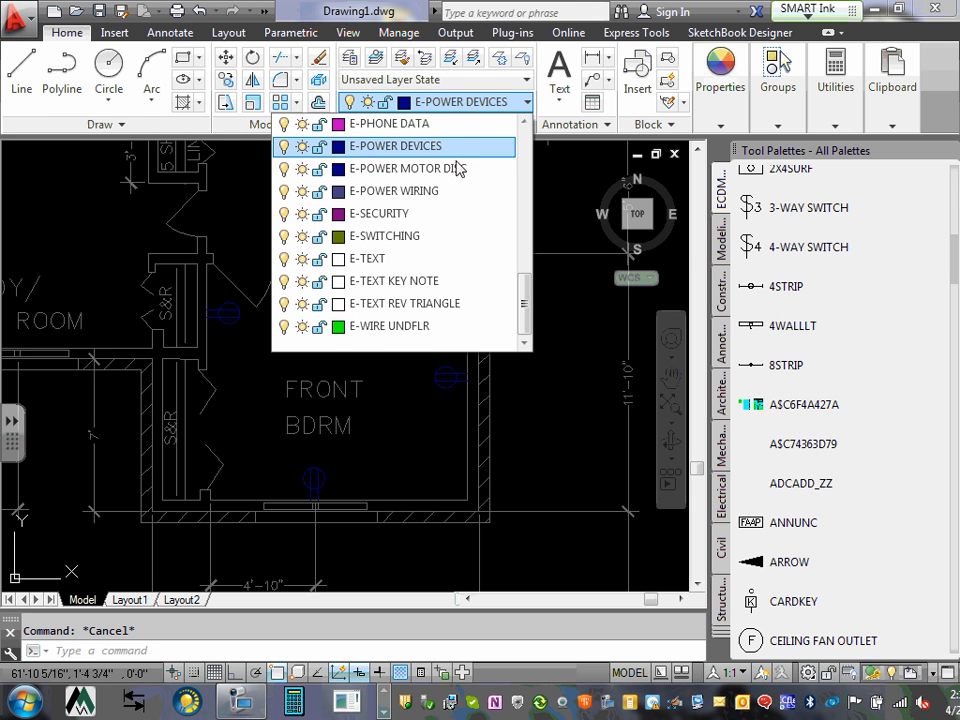
{"action": "scroll", "coordinate": [450, 170], "scroll_direction": "up", "scroll_amount": 1}
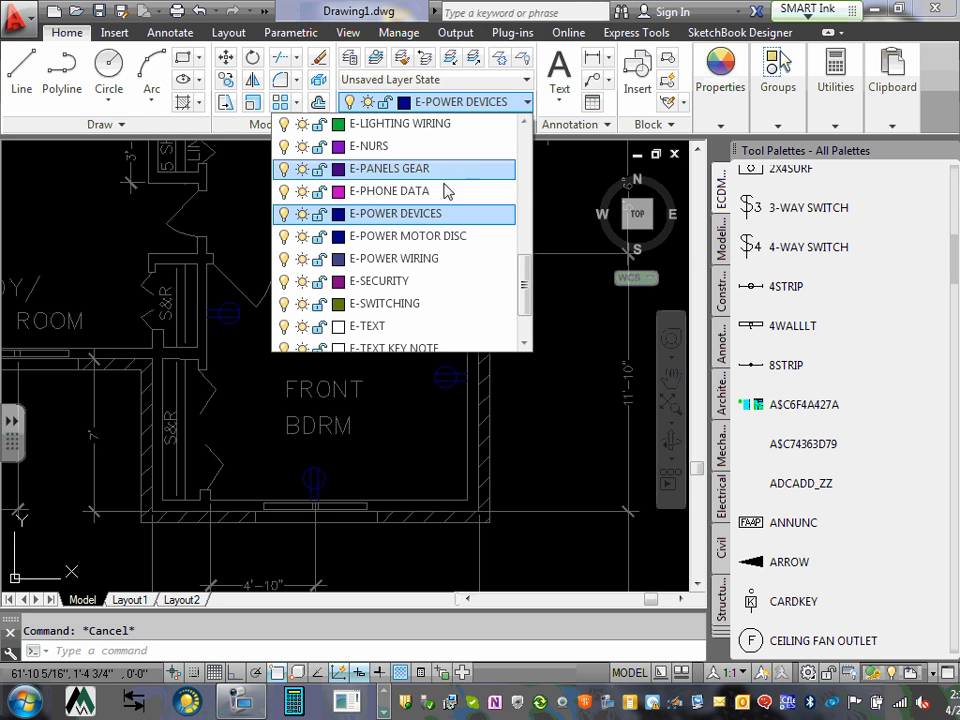
{"action": "left_click", "coordinate": [410, 262]}
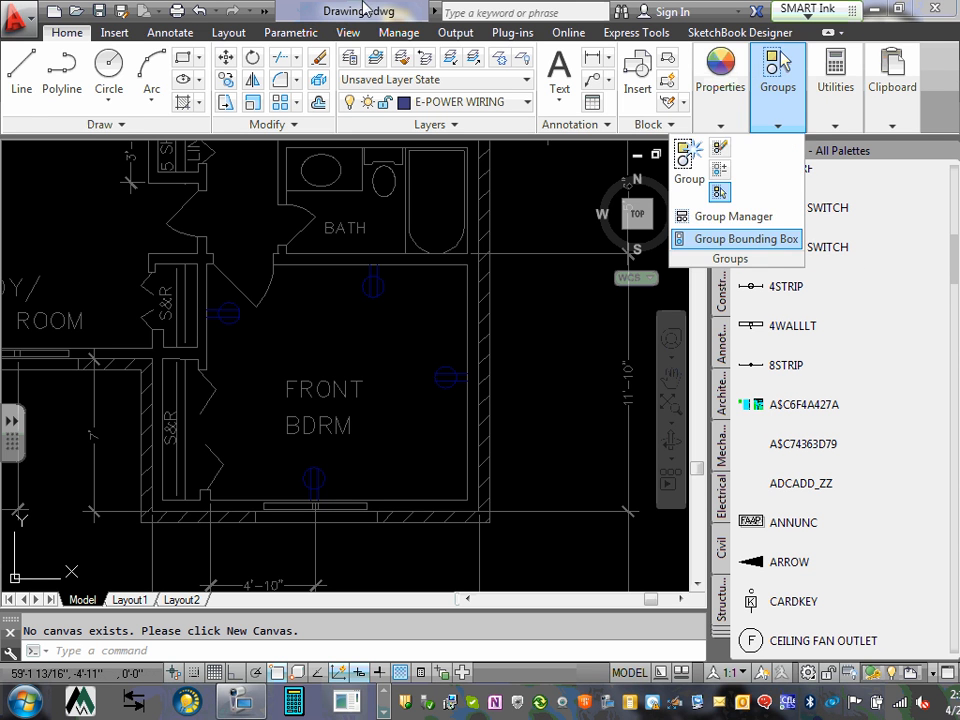
Draw a three-point arc from the bath-wall receptacle's right-hand line, through a point near the northeast room corner, to the east-wall receptacle's upper line.
{"action": "left_click", "coordinate": [152, 103]}
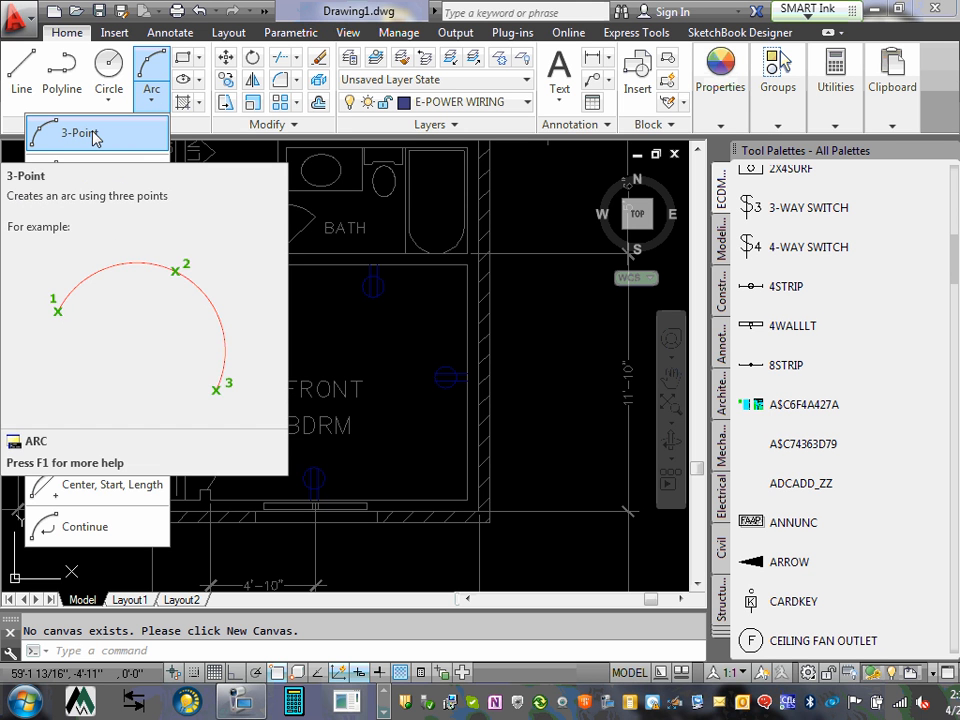
{"action": "left_click", "coordinate": [95, 135]}
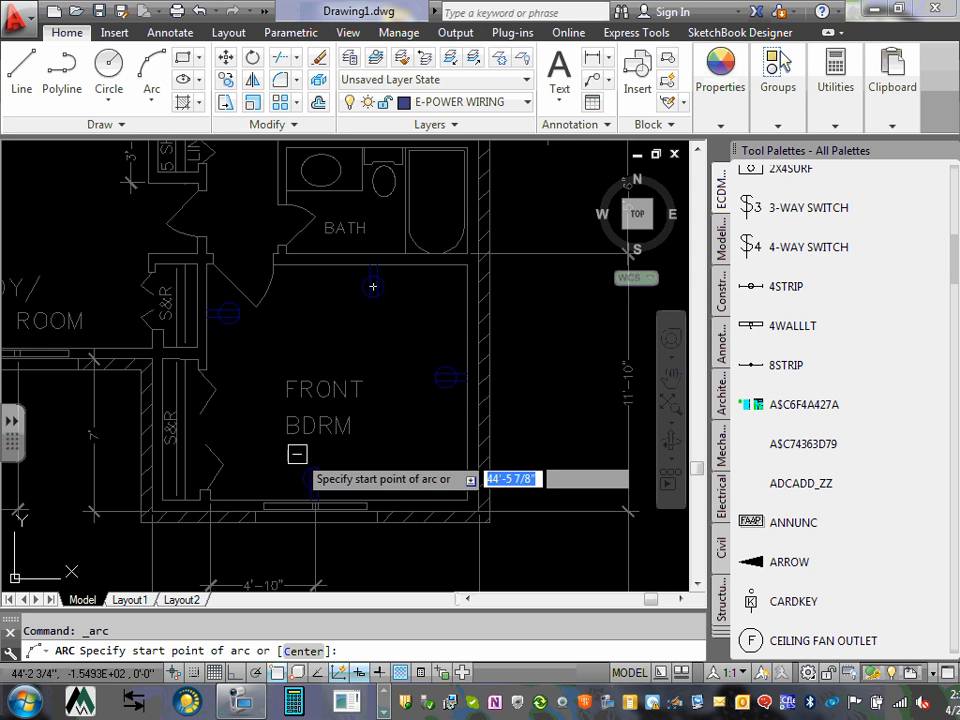
{"action": "scroll", "coordinate": [370, 285], "scroll_direction": "up", "scroll_amount": 3}
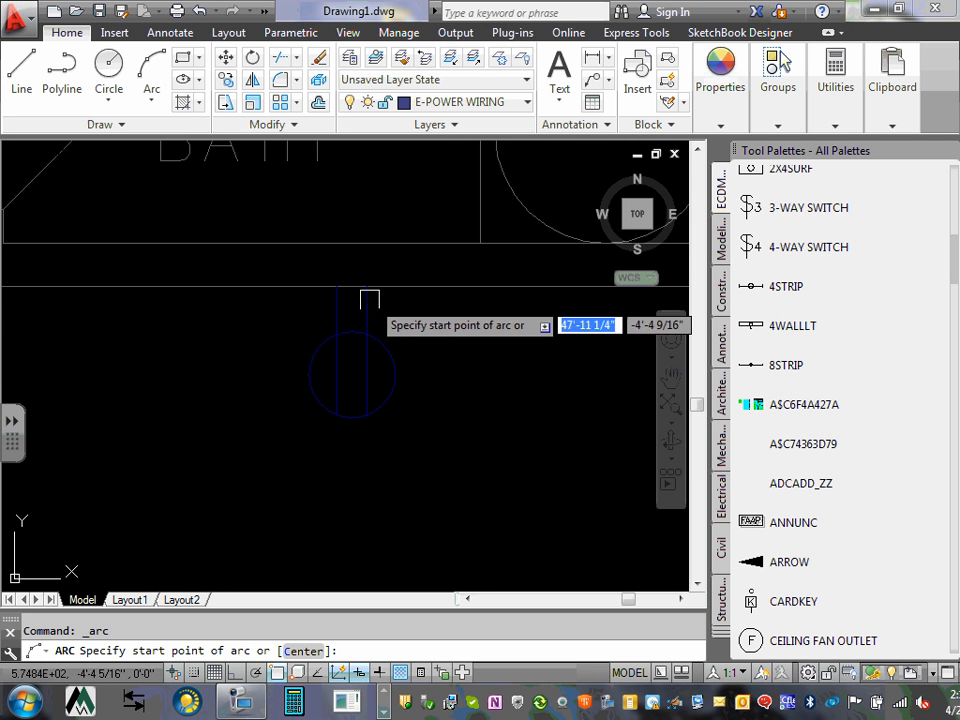
{"action": "scroll", "coordinate": [365, 285], "scroll_direction": "up", "scroll_amount": 5}
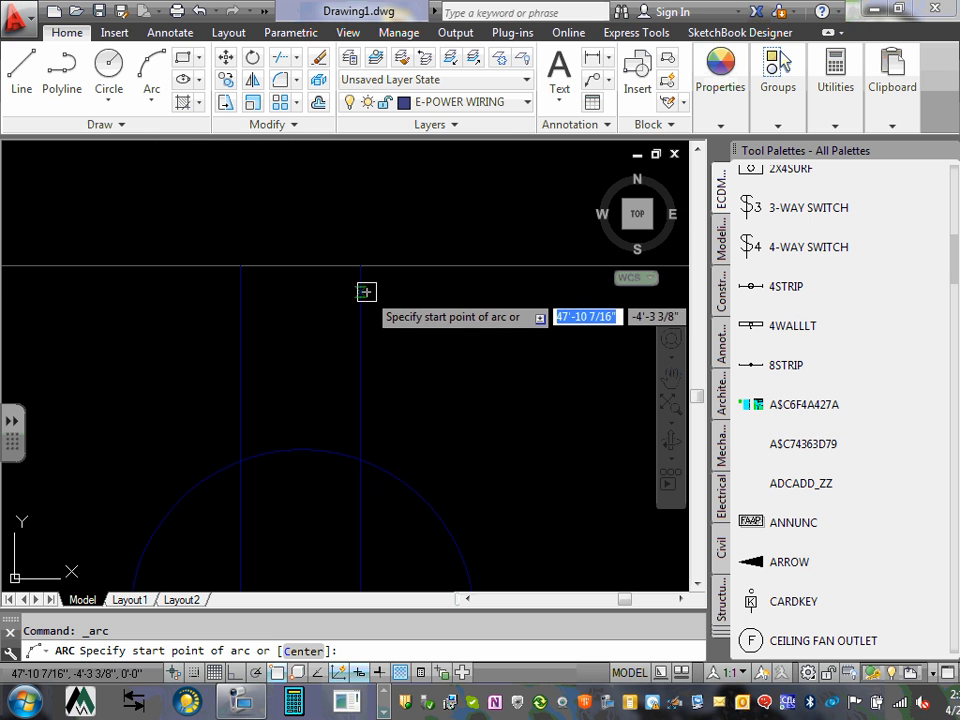
{"action": "scroll", "coordinate": [363, 279], "scroll_direction": "up", "scroll_amount": 2}
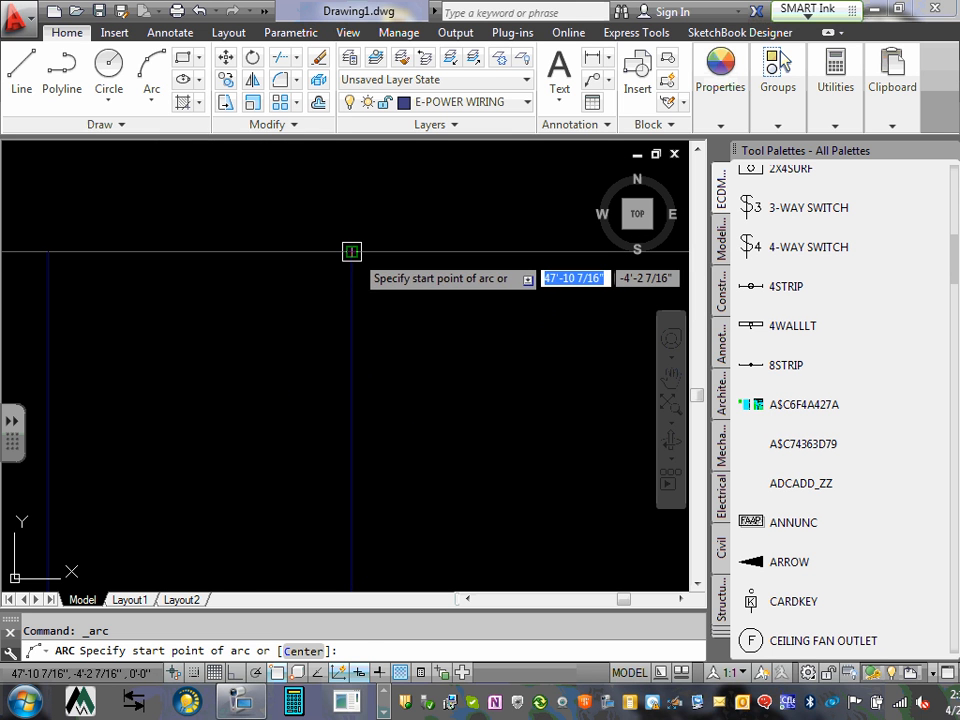
{"action": "left_click", "coordinate": [351, 251]}
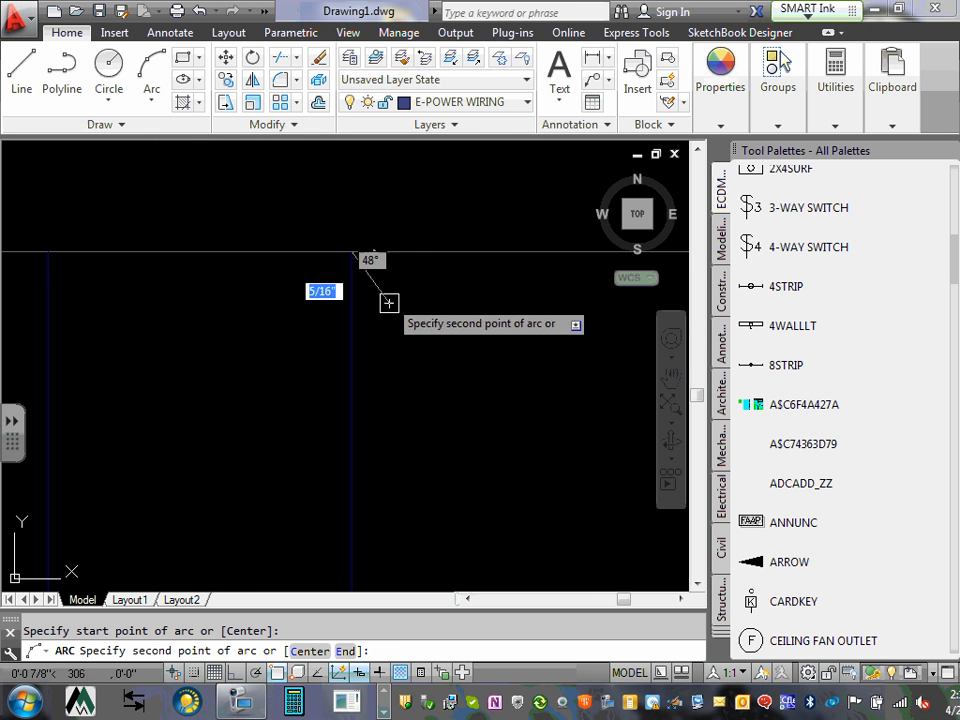
{"action": "scroll", "coordinate": [388, 302], "scroll_direction": "down", "scroll_amount": 2}
{"action": "scroll", "coordinate": [413, 289], "scroll_direction": "down", "scroll_amount": 2}
{"action": "scroll", "coordinate": [468, 369], "scroll_direction": "down", "scroll_amount": 1}
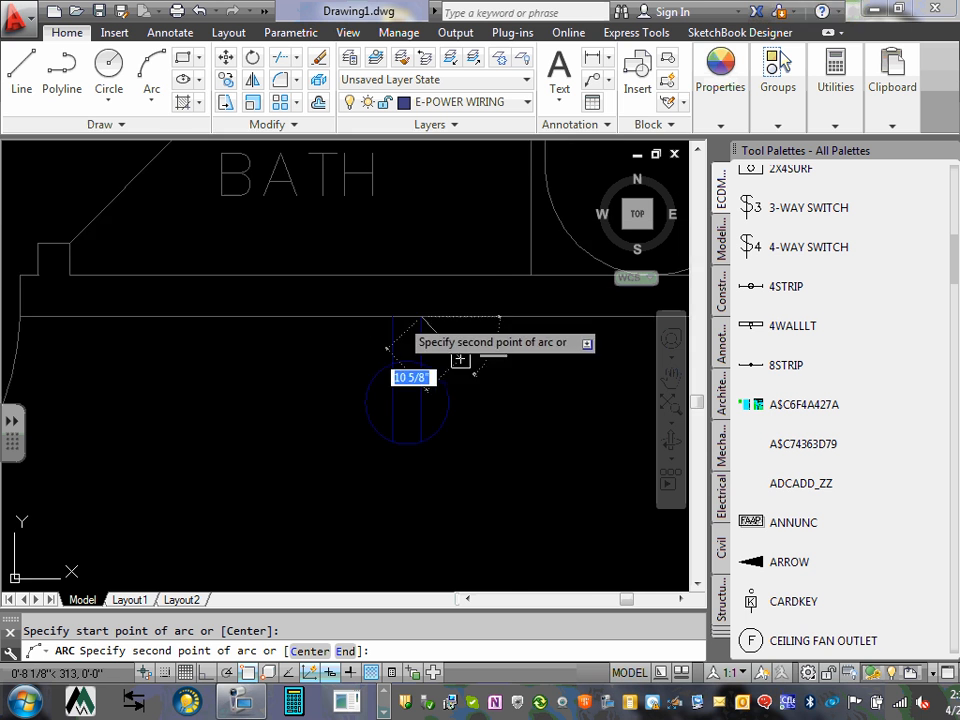
{"action": "middle_click_drag", "start_coordinate": [468, 368], "coordinate": [111, 180]}
{"action": "middle_click_drag", "start_coordinate": [206, 229], "coordinate": [397, 335]}
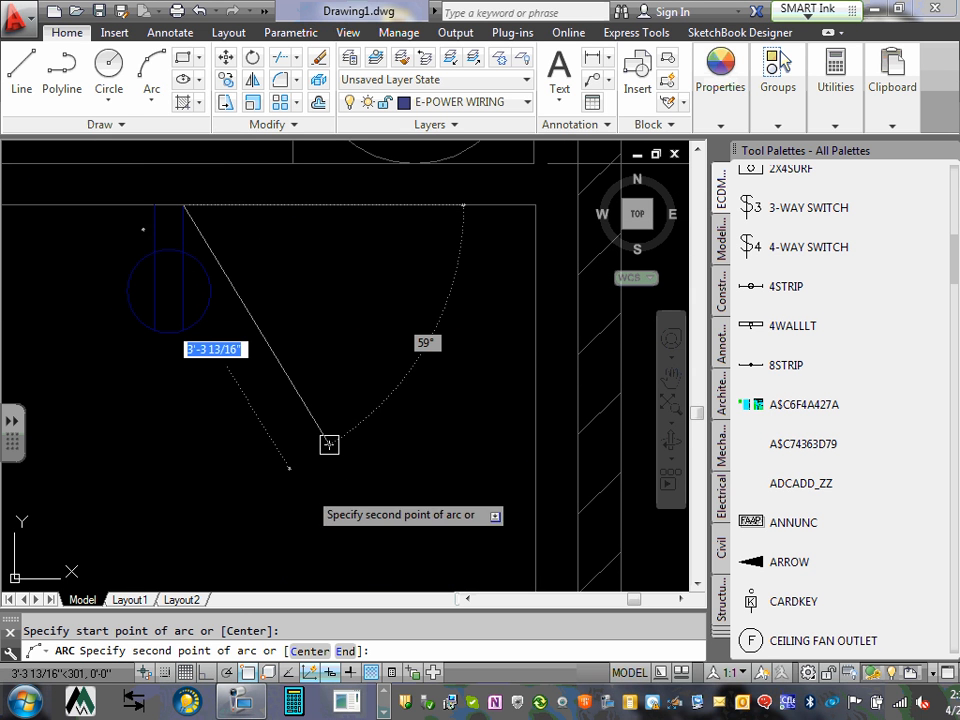
{"action": "left_click", "coordinate": [207, 672]}
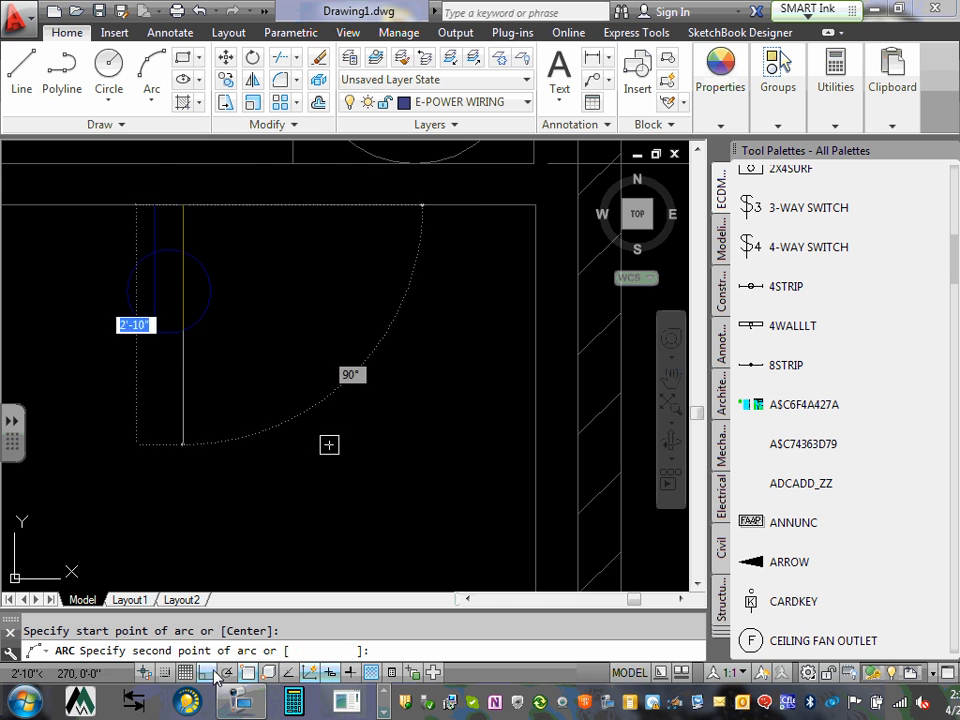
{"action": "scroll", "coordinate": [411, 261], "scroll_direction": "down", "scroll_amount": 1}
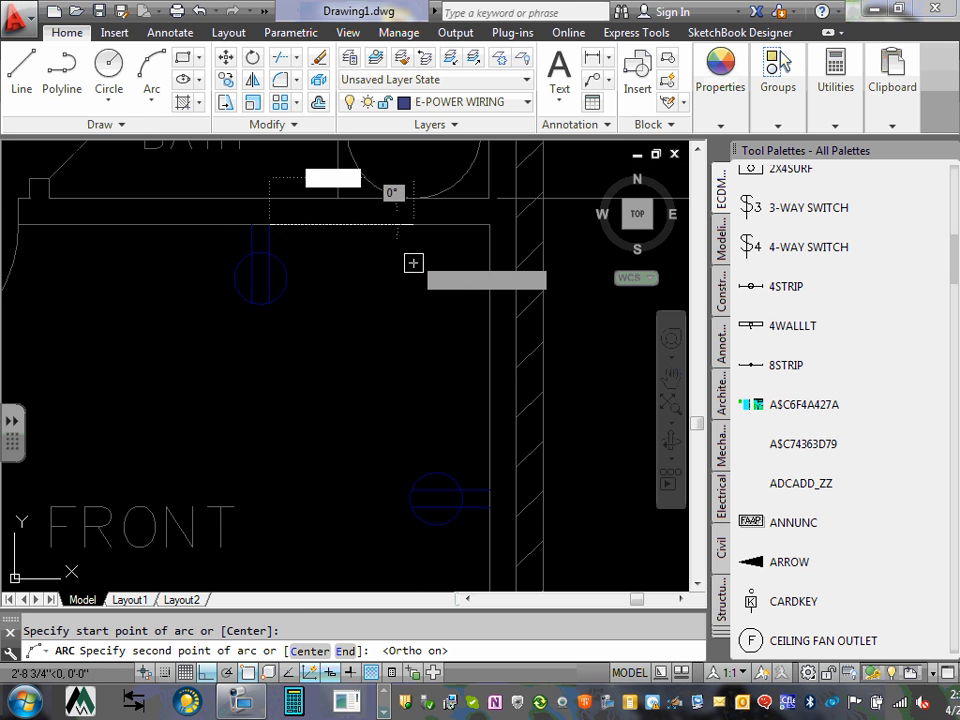
{"action": "left_click", "coordinate": [212, 676]}
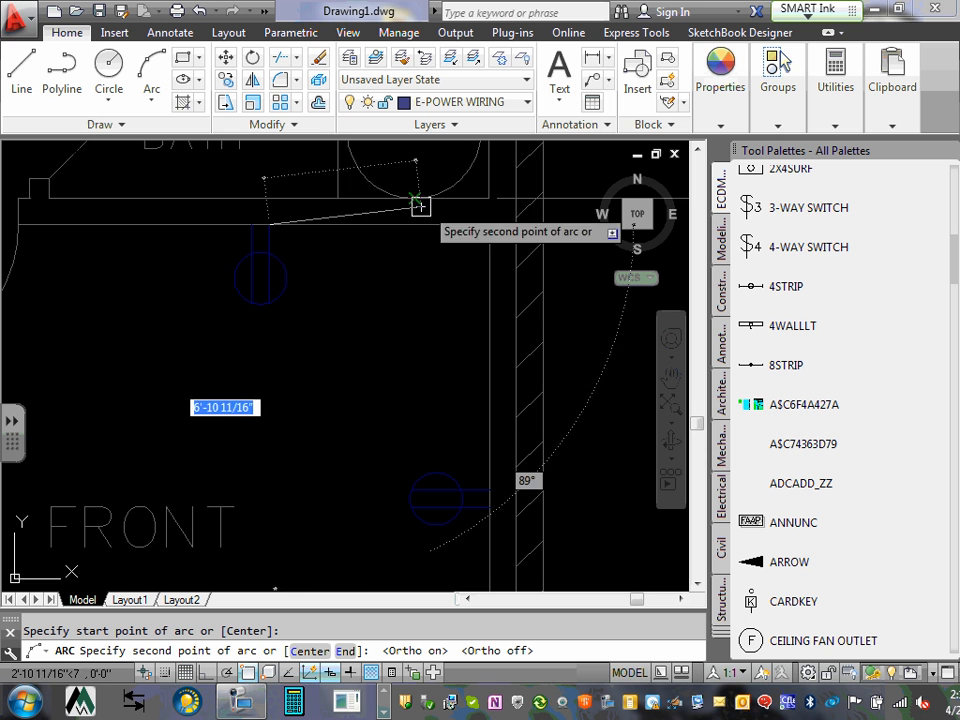
{"action": "left_click", "coordinate": [467, 246]}
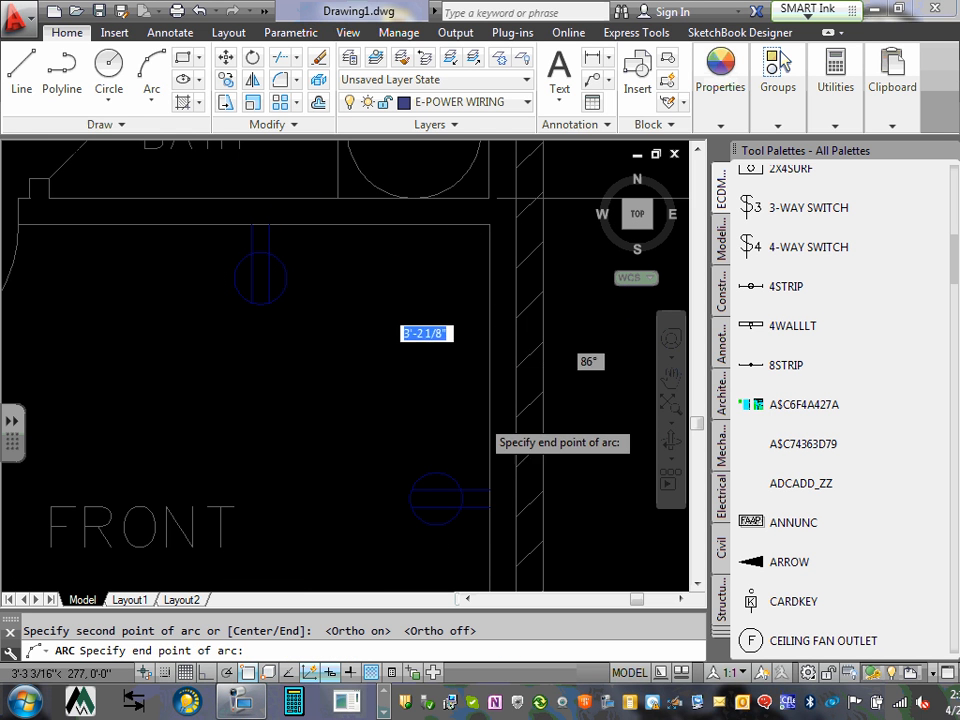
{"action": "scroll", "coordinate": [474, 419], "scroll_direction": "down", "scroll_amount": 2}
{"action": "scroll", "coordinate": [485, 462], "scroll_direction": "up", "scroll_amount": 2}
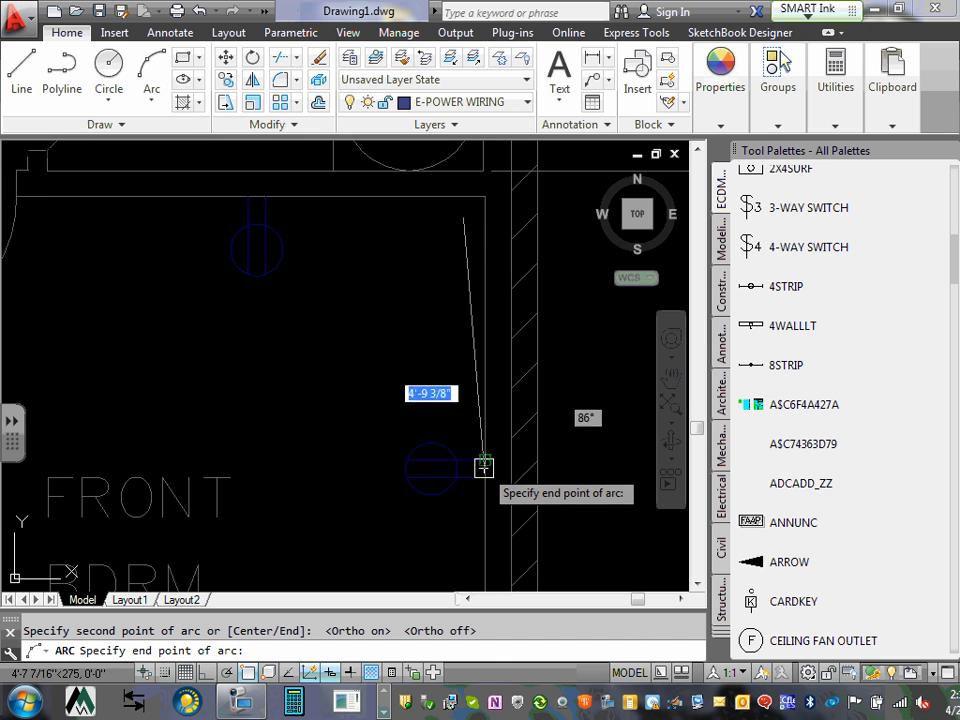
{"action": "left_click", "coordinate": [484, 459]}
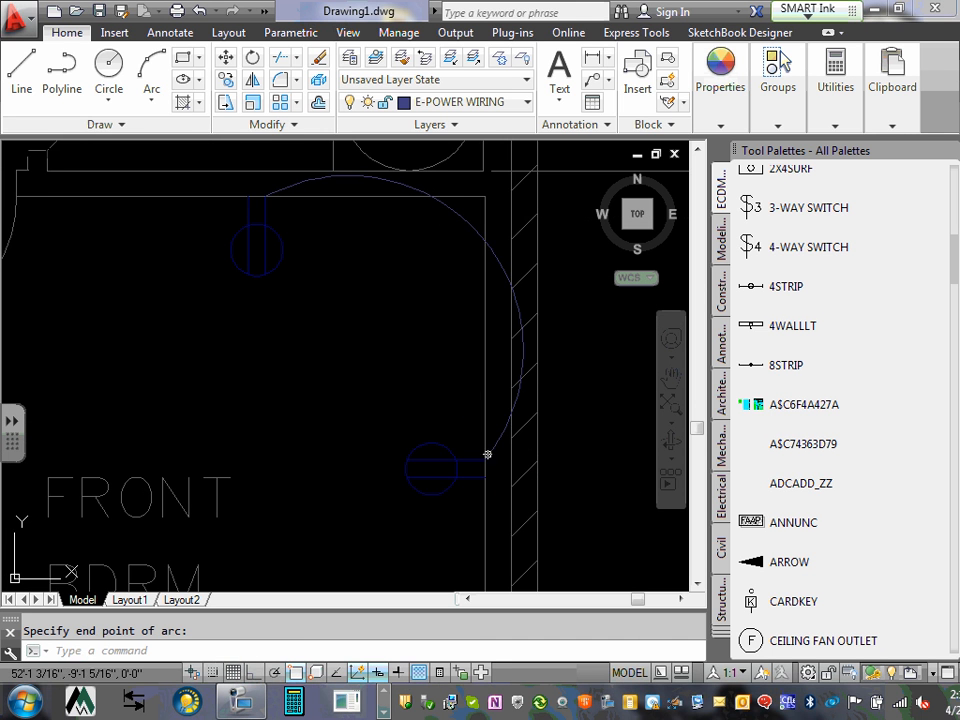
Stretch the new arc's midpoint inward so the wire curves inside the bedroom's northeast corner.
{"action": "middle_click_drag", "start_coordinate": [473, 521], "coordinate": [472, 468]}
{"action": "scroll", "coordinate": [473, 469], "scroll_direction": "down", "scroll_amount": 1}
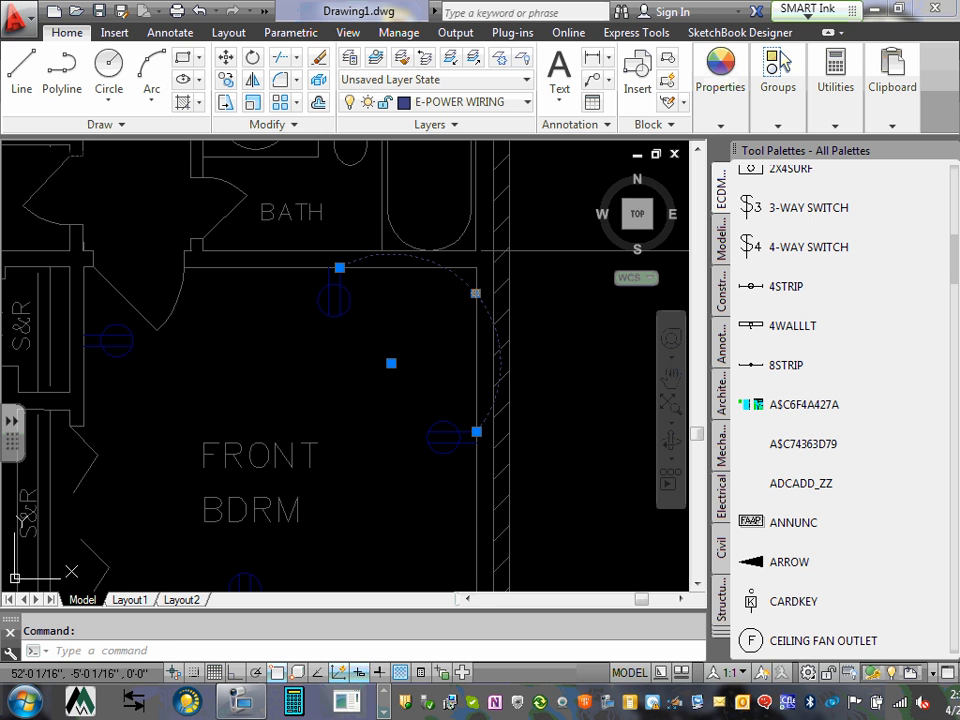
{"action": "left_click", "coordinate": [476, 293]}
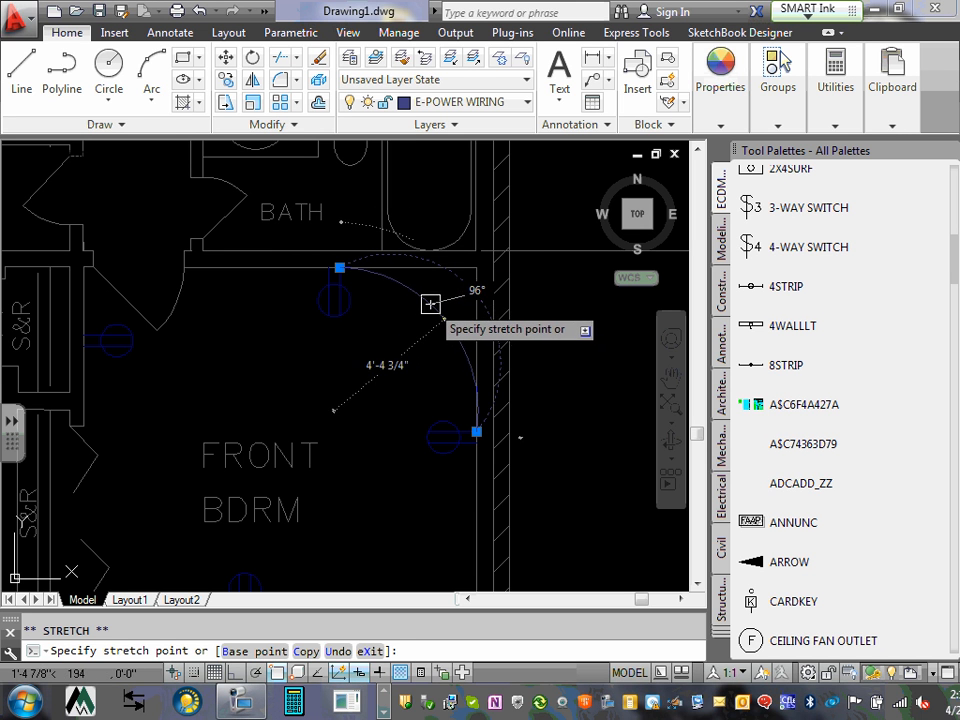
{"action": "left_click", "coordinate": [430, 303]}
{"action": "key", "text": "Escape"}
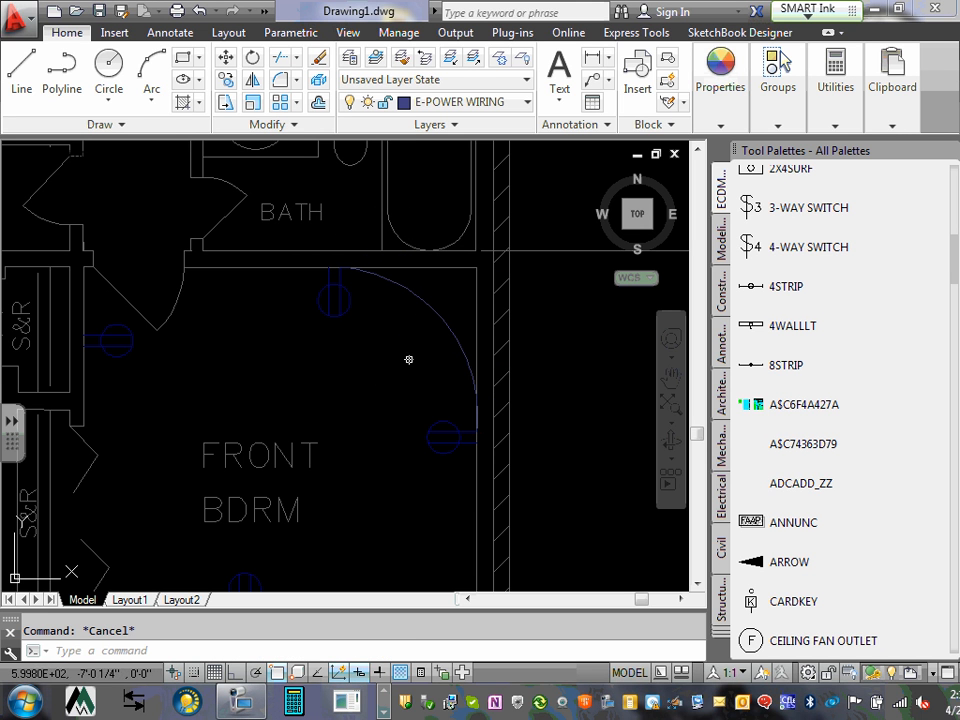
Draw a three-point arc from the east-wall receptacle's wall end, through a point inside the southeast corner, to the window-wall receptacle's right-hand line.
{"action": "scroll", "coordinate": [396, 418], "scroll_direction": "up", "scroll_amount": 2}
{"action": "mouse_move", "coordinate": [431, 502]}
{"action": "middle_mouse_down"}
{"action": "mouse_move", "coordinate": [396, 418]}
{"action": "mouse_move", "coordinate": [431, 424]}
{"action": "mouse_move", "coordinate": [465, 404]}
{"action": "middle_mouse_up"}
{"action": "scroll", "coordinate": [411, 418], "scroll_direction": "down", "scroll_amount": 4}
{"action": "right_click", "coordinate": [465, 404]}
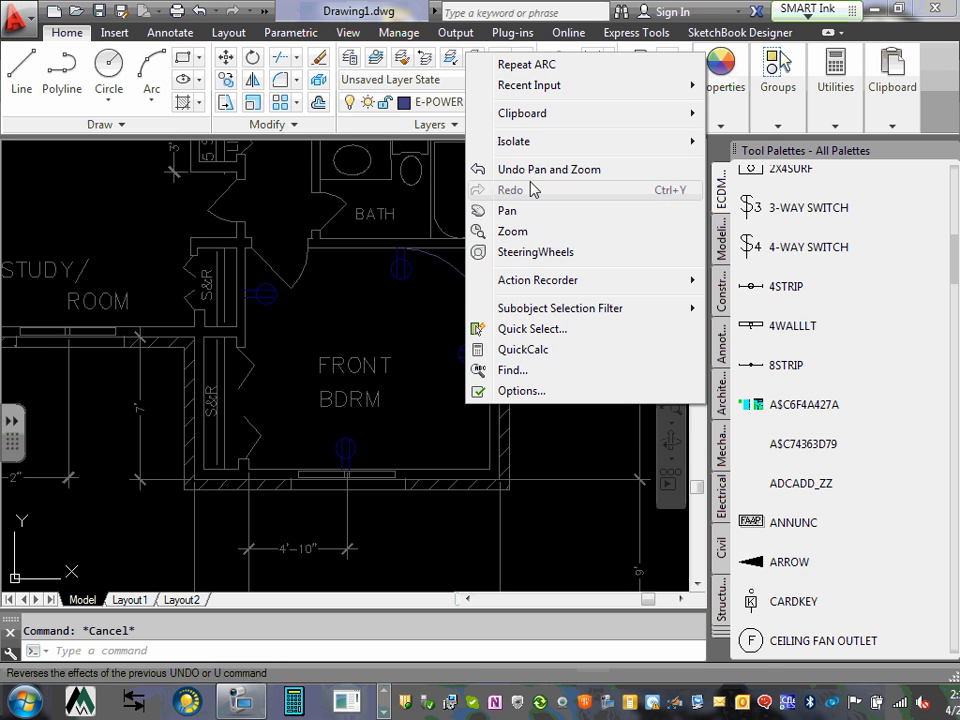
{"action": "left_click", "coordinate": [533, 65]}
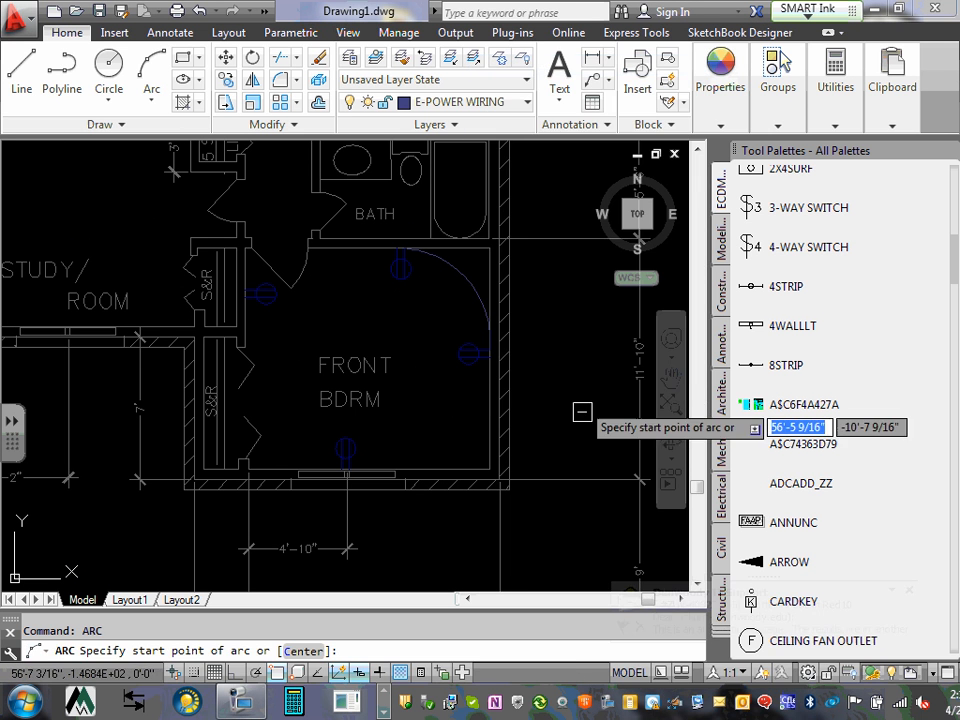
{"action": "scroll", "coordinate": [487, 370], "scroll_direction": "up", "scroll_amount": 2}
{"action": "left_click", "coordinate": [489, 345]}
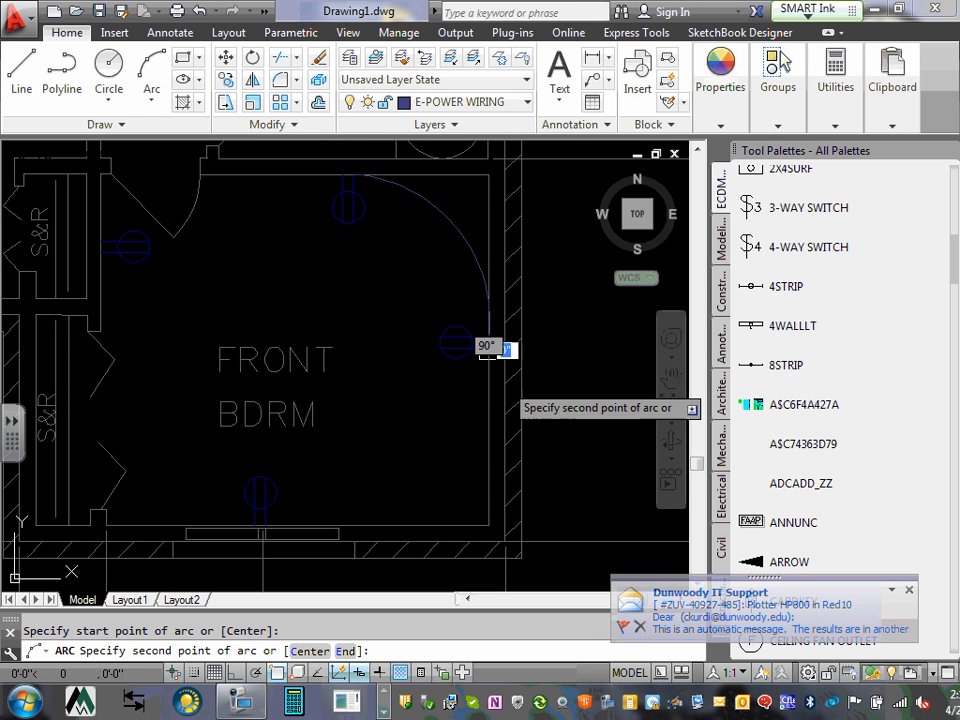
{"action": "left_click", "coordinate": [430, 501]}
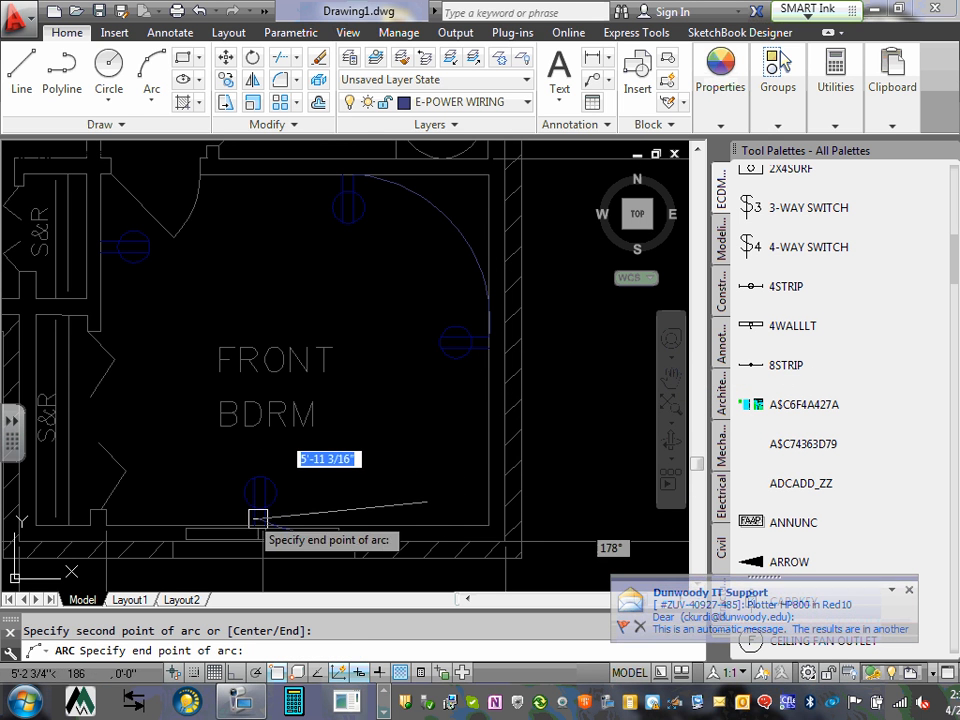
{"action": "scroll", "coordinate": [273, 533], "scroll_direction": "up", "scroll_amount": 4}
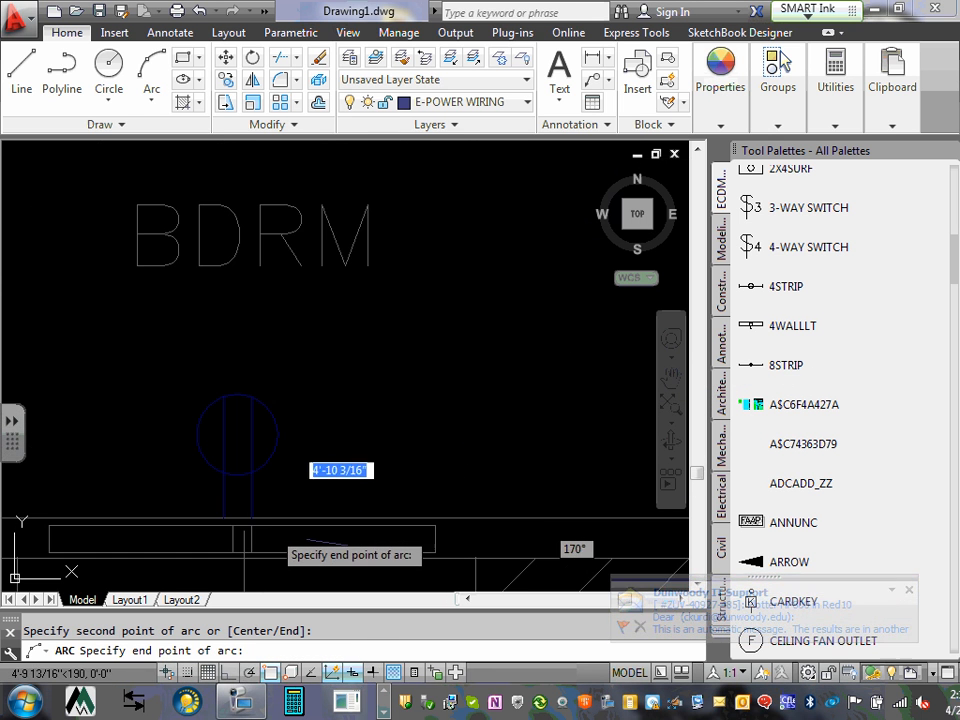
{"action": "left_click", "coordinate": [257, 517]}
Draw a three-point arc from the window-wall receptacle's left-hand line, past the closet doors, to the closet-wall receptacle's lower line.
{"action": "scroll", "coordinate": [257, 517], "scroll_direction": "down", "scroll_amount": 4}
{"action": "middle_click_drag", "start_coordinate": [212, 497], "coordinate": [398, 416]}
{"action": "scroll", "coordinate": [383, 441], "scroll_direction": "down", "scroll_amount": 2}
{"action": "right_click", "coordinate": [398, 407]}
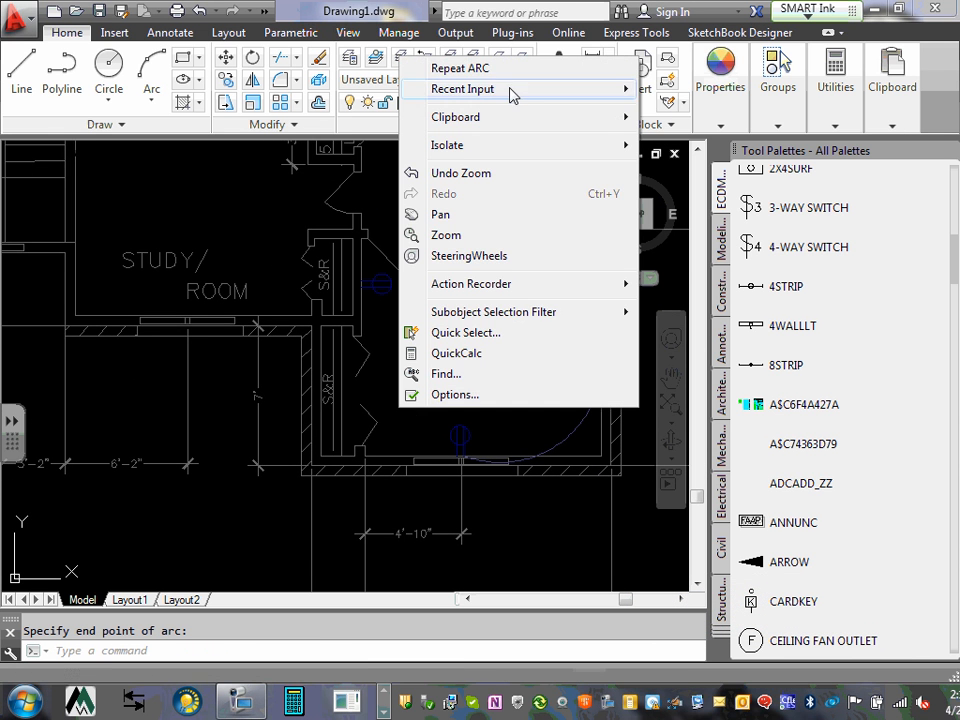
{"action": "left_click", "coordinate": [459, 68]}
{"action": "scroll", "coordinate": [480, 462], "scroll_direction": "up", "scroll_amount": 5}
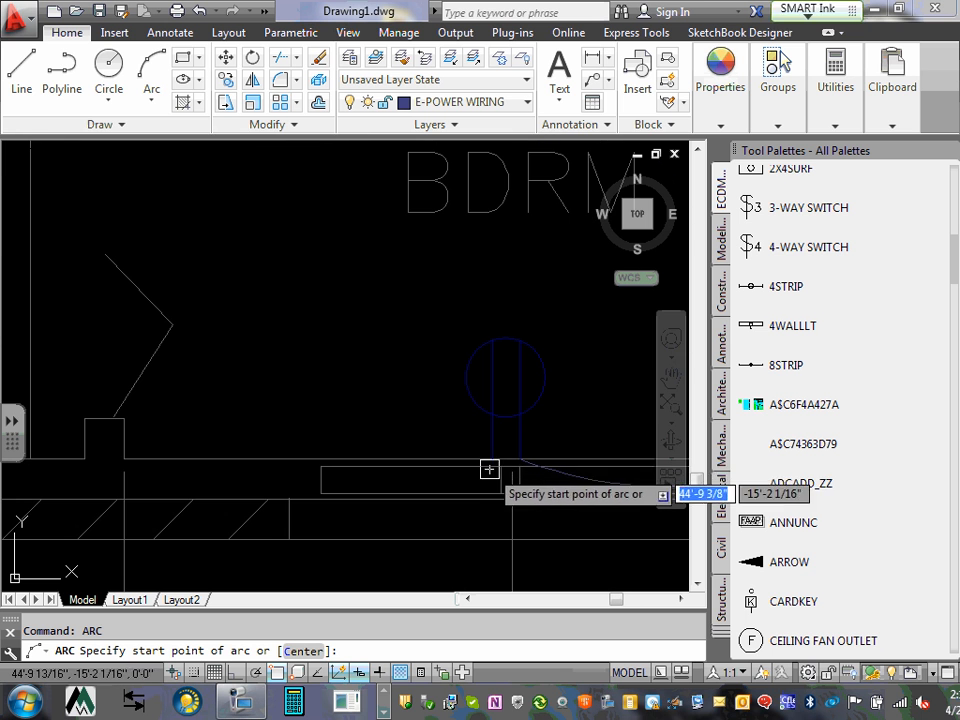
{"action": "left_click", "coordinate": [492, 459]}
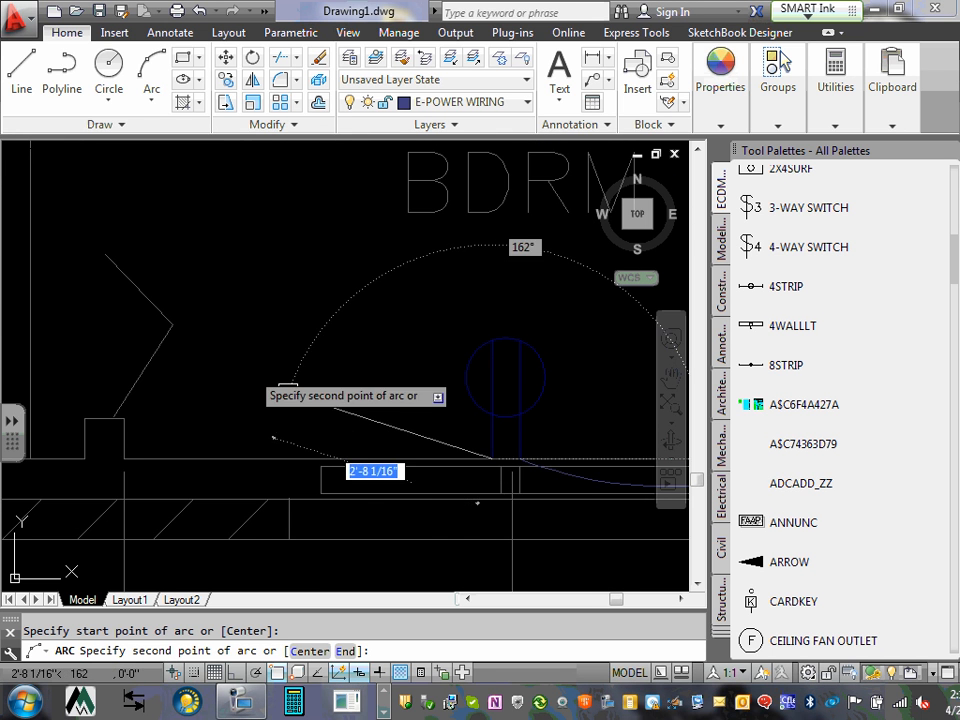
{"action": "left_click", "coordinate": [186, 310]}
{"action": "scroll", "coordinate": [200, 300], "scroll_direction": "down", "scroll_amount": 2}
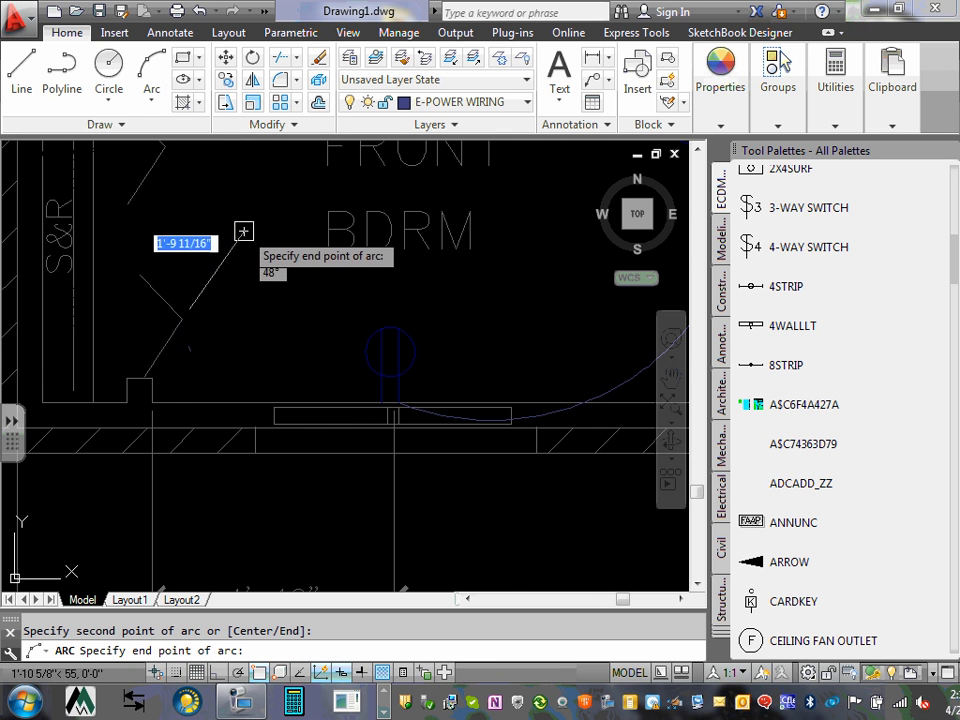
{"action": "middle_click_drag", "start_coordinate": [242, 229], "coordinate": [369, 561]}
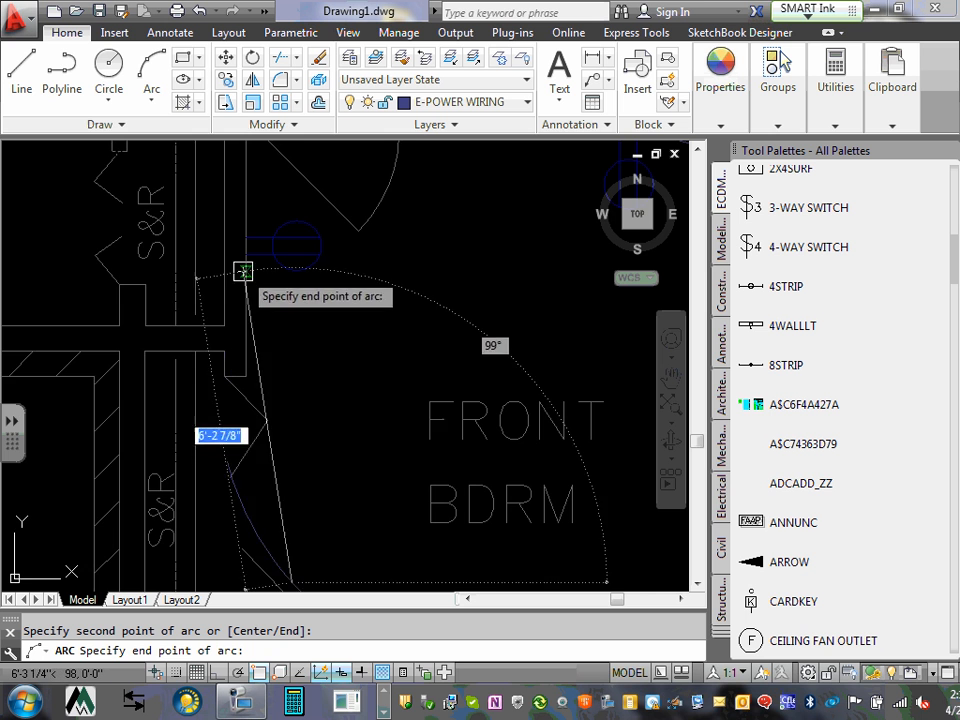
{"action": "middle_click_drag", "start_coordinate": [243, 266], "coordinate": [310, 403]}
{"action": "scroll", "coordinate": [311, 401], "scroll_direction": "up", "scroll_amount": 4}
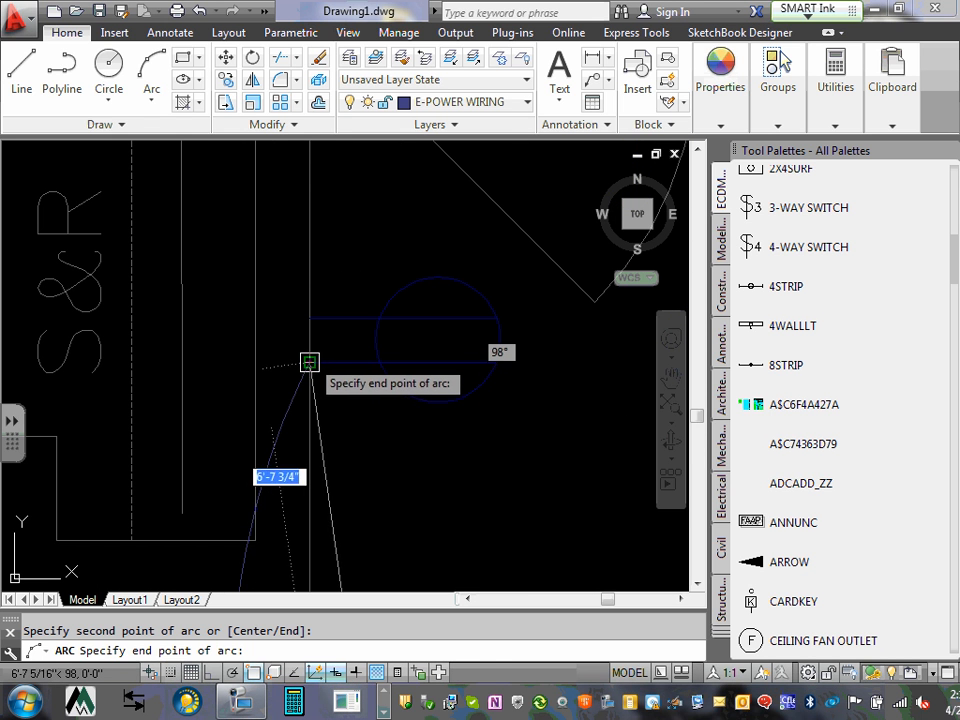
{"action": "left_click", "coordinate": [310, 359]}
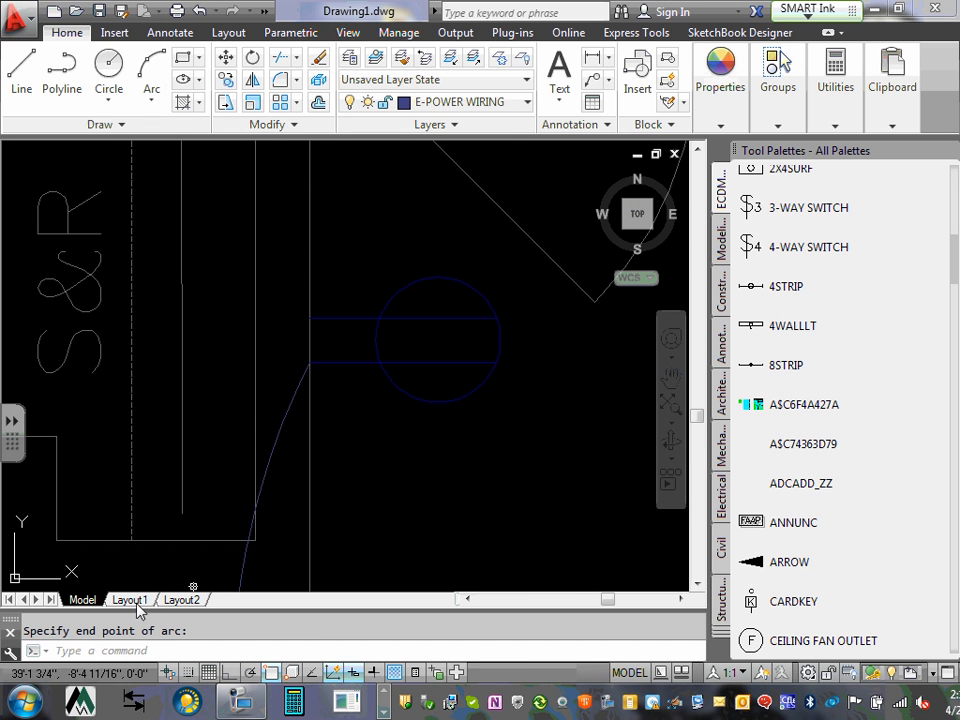
Switch from model space to Layout1, leaving nothing selected.
{"action": "left_click", "coordinate": [135, 600]}
{"action": "left_click", "coordinate": [334, 399]}
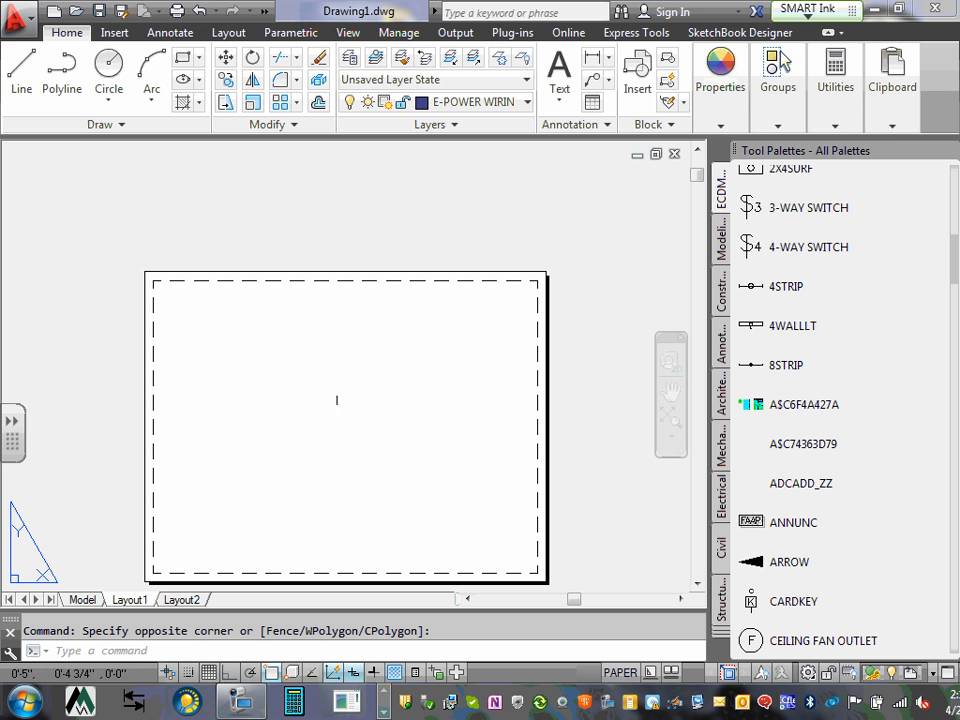
{"action": "key", "text": "Escape"}
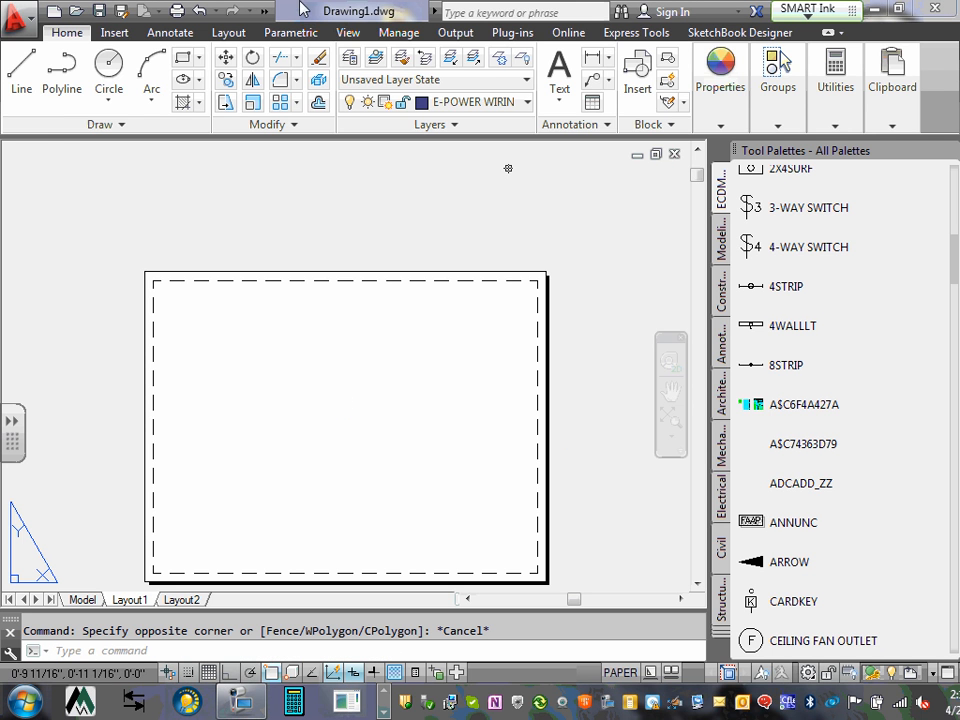
{"action": "left_click", "coordinate": [114, 32]}
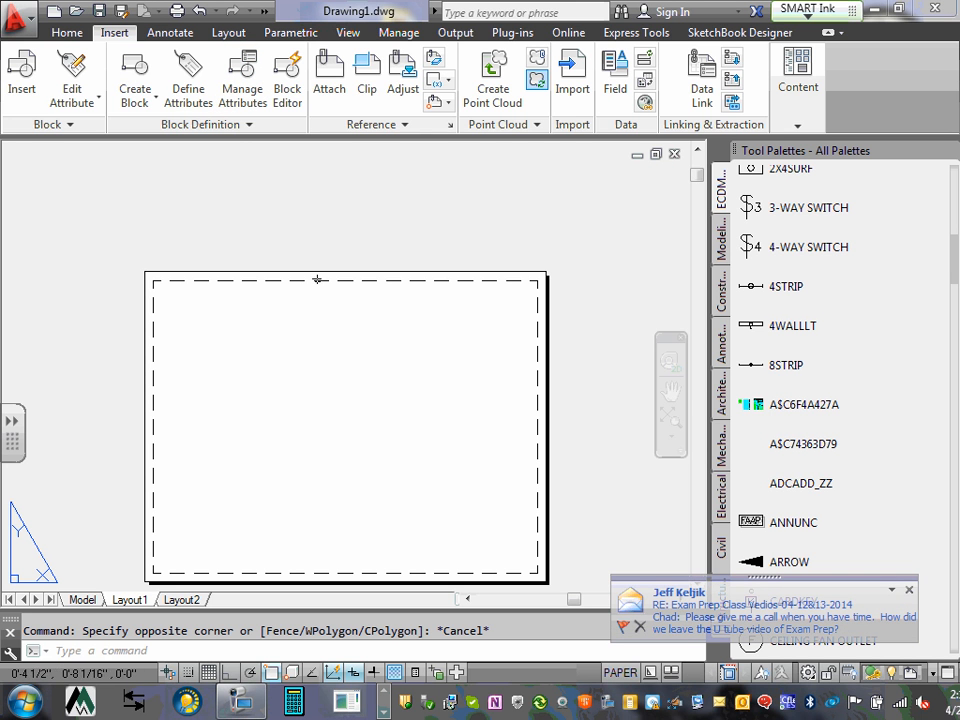
{"action": "left_click", "coordinate": [229, 342]}
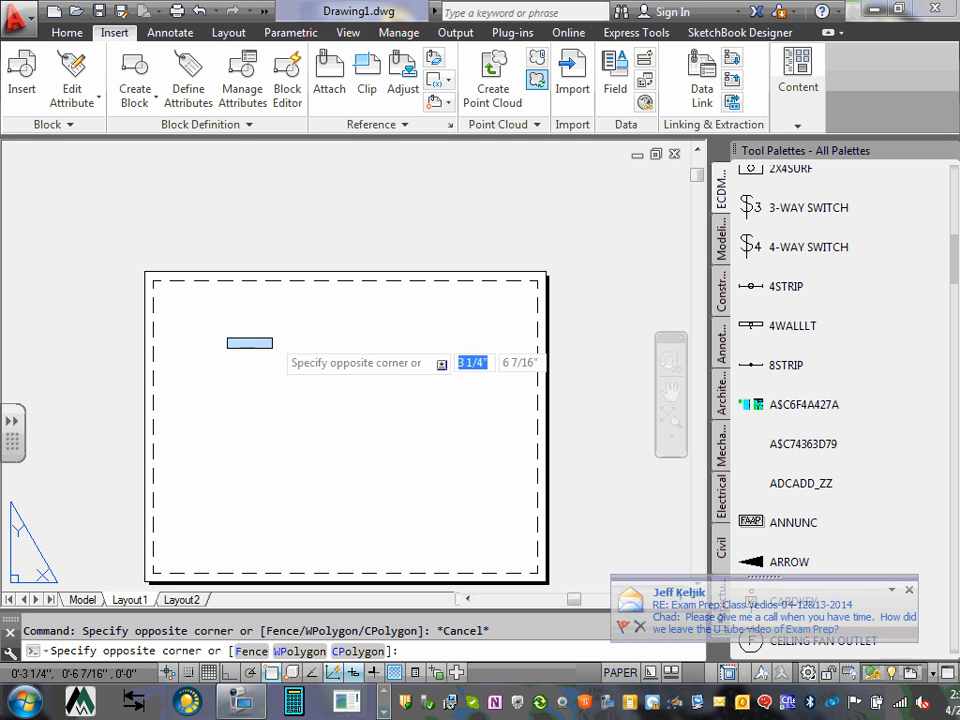
{"action": "key", "text": "Escape"}
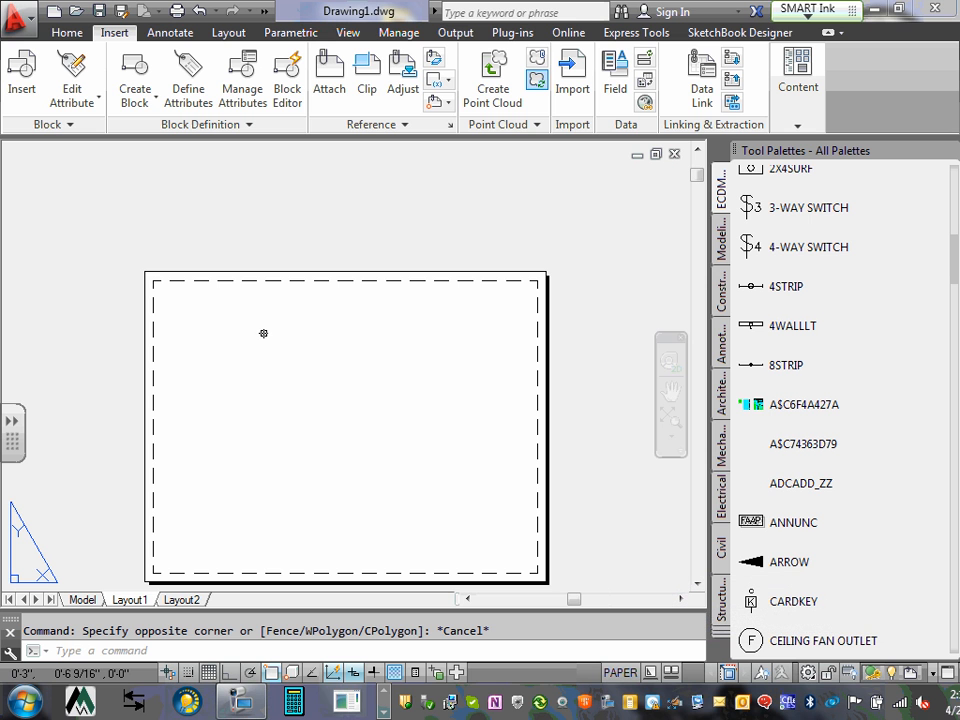
{"action": "type", "text": "vuew"}
{"action": "key", "text": "Return"}
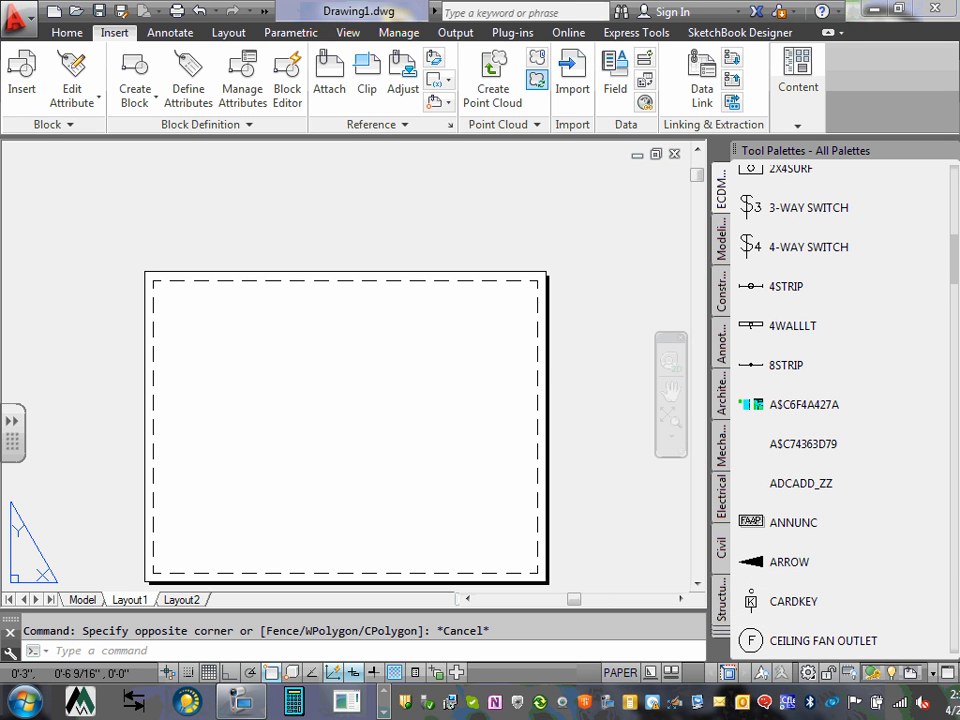
{"action": "key", "text": "Escape"}
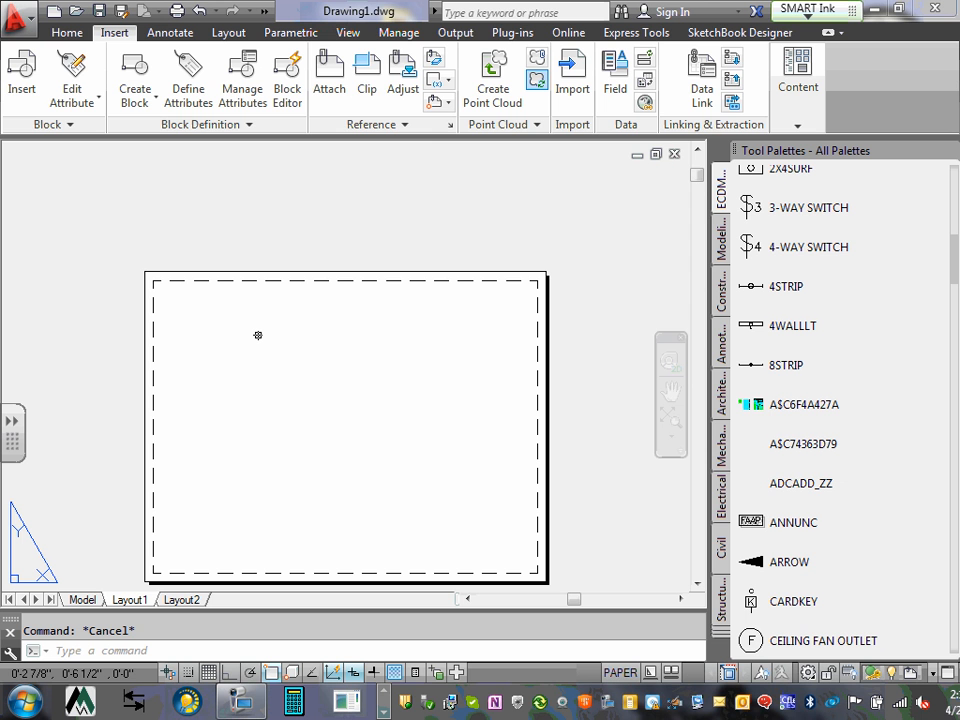
Create a Single viewport on Layout1 with the Viewports command, spanning corner to corner just inside the sheet's dashed margin.
{"action": "type", "text": "VIewpo"}
{"action": "key", "text": "Return"}
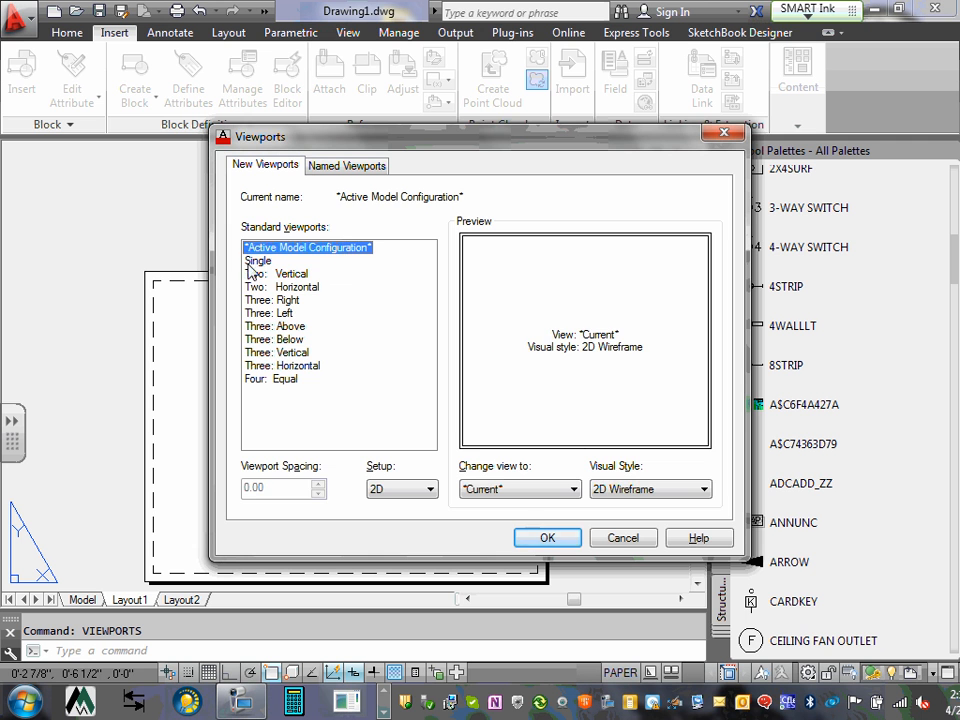
{"action": "left_click", "coordinate": [250, 272]}
{"action": "left_click", "coordinate": [252, 261]}
{"action": "left_click", "coordinate": [548, 540]}
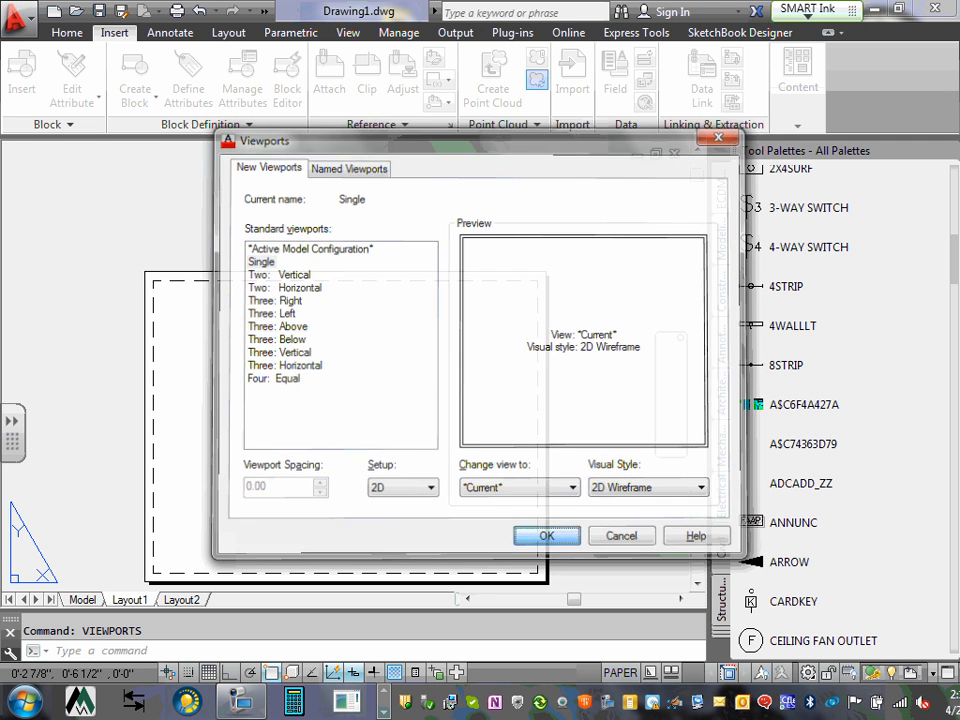
{"action": "left_click", "coordinate": [165, 294]}
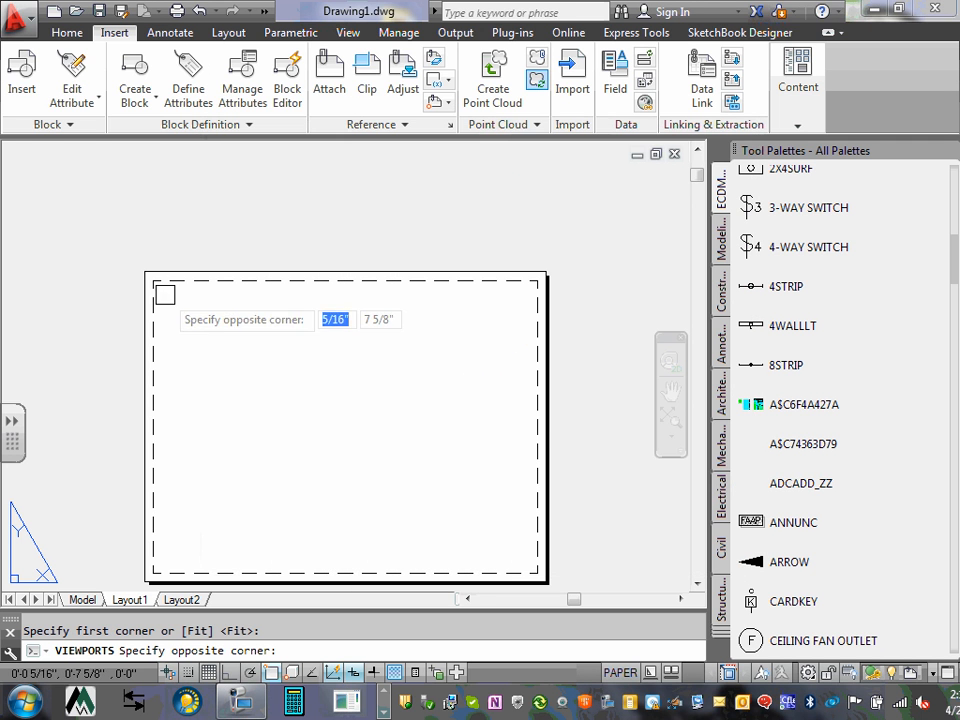
{"action": "left_click", "coordinate": [530, 557]}
Activate model space inside the new viewport and frame the front bedroom with its receptacle wiring.
{"action": "left_click", "coordinate": [520, 434]}
{"action": "double_click", "coordinate": [349, 408]}
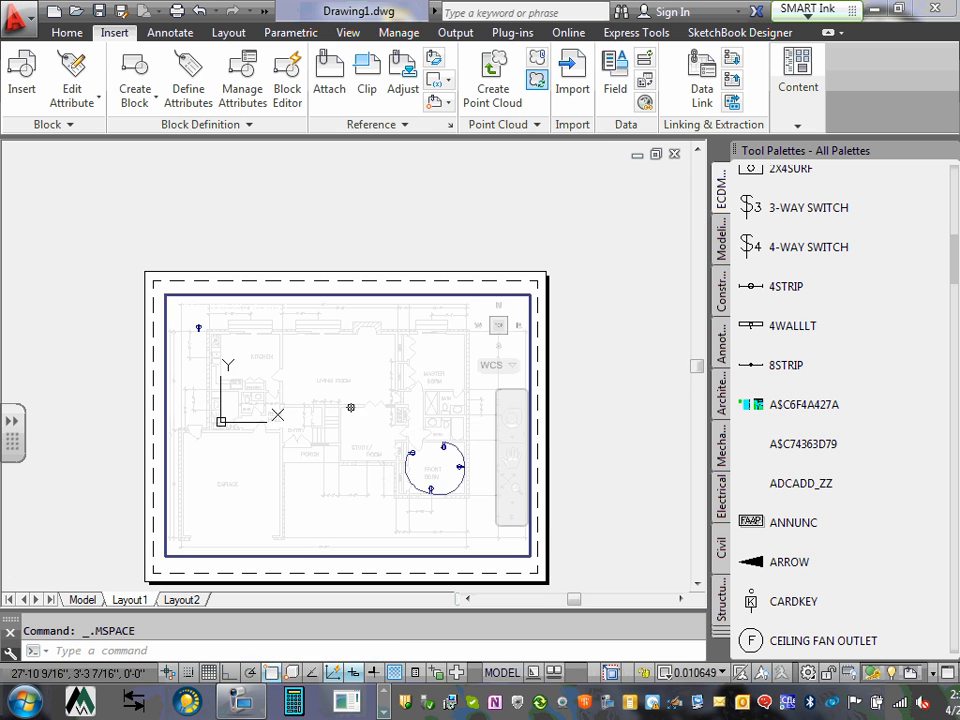
{"action": "scroll", "coordinate": [366, 420], "scroll_direction": "down", "scroll_amount": 3}
{"action": "scroll", "coordinate": [373, 430], "scroll_direction": "up", "scroll_amount": 5}
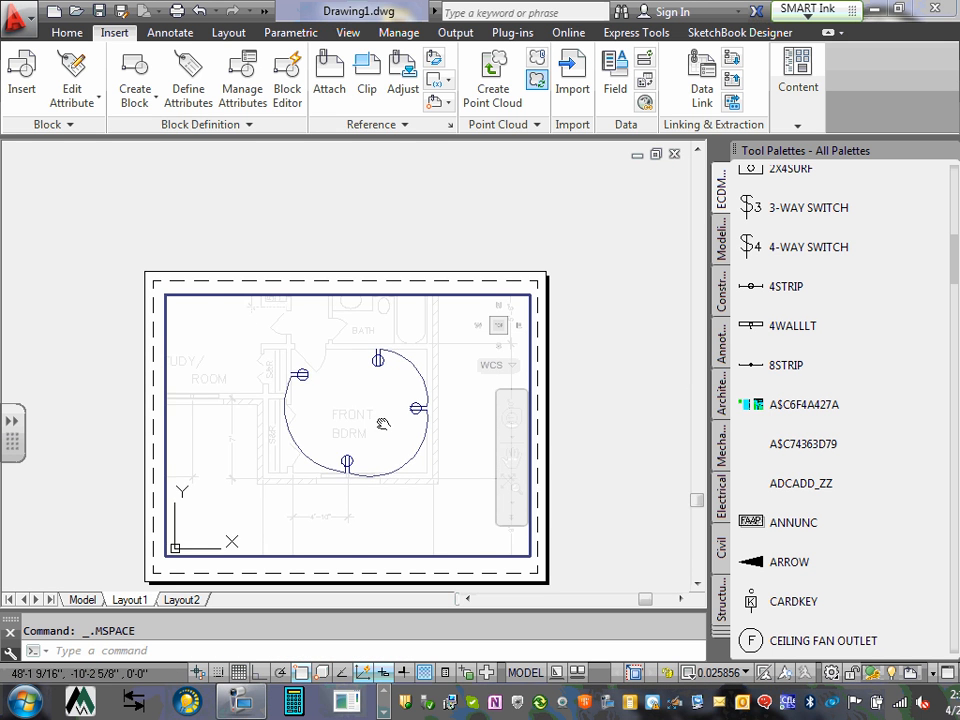
{"action": "middle_click_drag", "start_coordinate": [383, 420], "coordinate": [387, 468]}
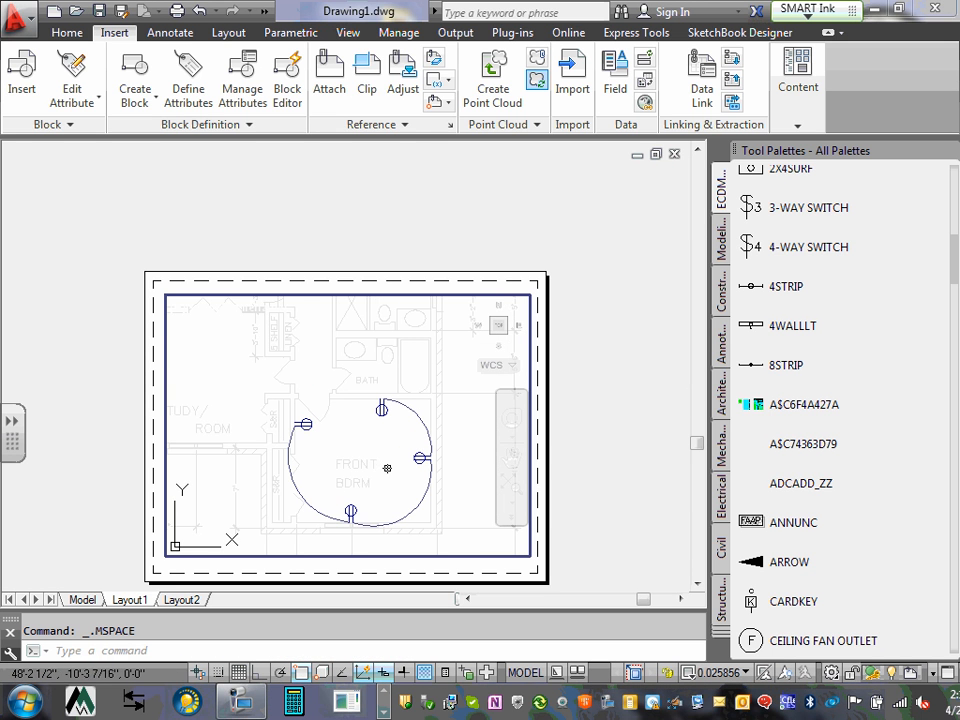
Return to paper space and enlarge the sheet so the viewport fills most of the drawing area.
{"action": "double_click", "coordinate": [543, 454]}
{"action": "scroll", "coordinate": [435, 470], "scroll_direction": "up", "scroll_amount": 4}
{"action": "scroll", "coordinate": [435, 470], "scroll_direction": "down", "scroll_amount": 6}
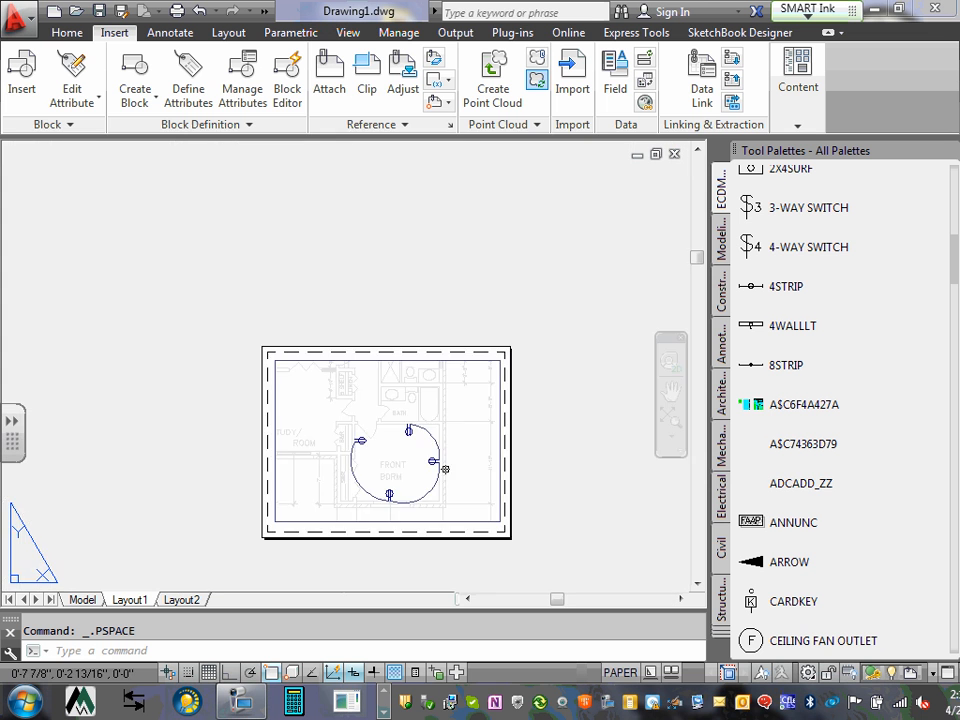
{"action": "scroll", "coordinate": [388, 440], "scroll_direction": "up", "scroll_amount": 1}
{"action": "scroll", "coordinate": [379, 436], "scroll_direction": "up", "scroll_amount": 4}
{"action": "middle_click_drag", "start_coordinate": [424, 456], "coordinate": [345, 408]}
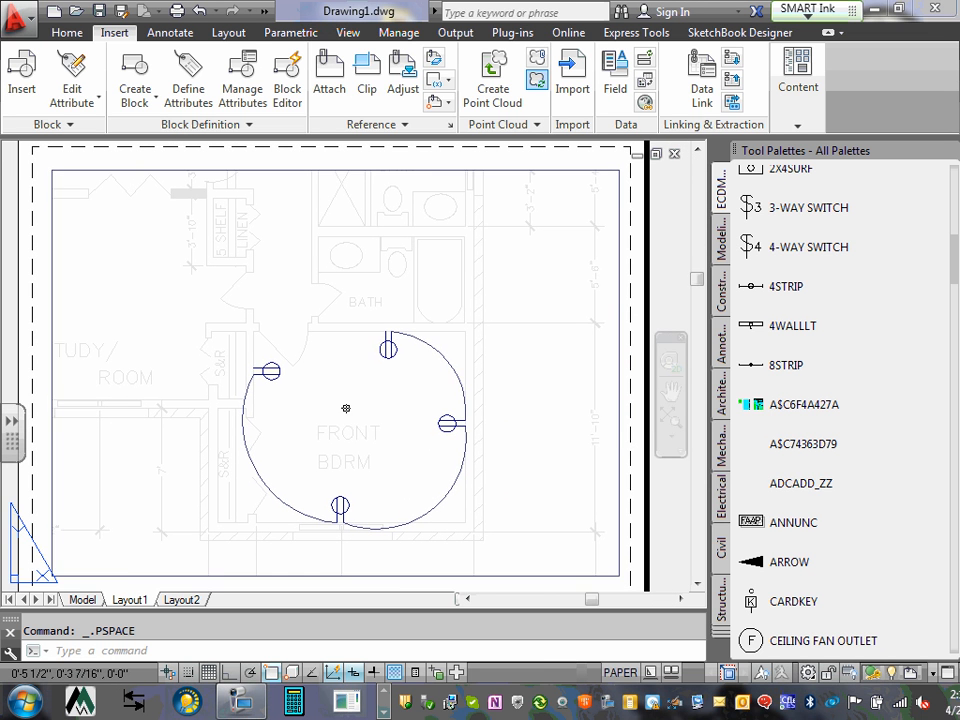
Reactivate the viewport's model space and reframe the front bedroom with the adjoining study and bath around it.
{"action": "double_click", "coordinate": [366, 416]}
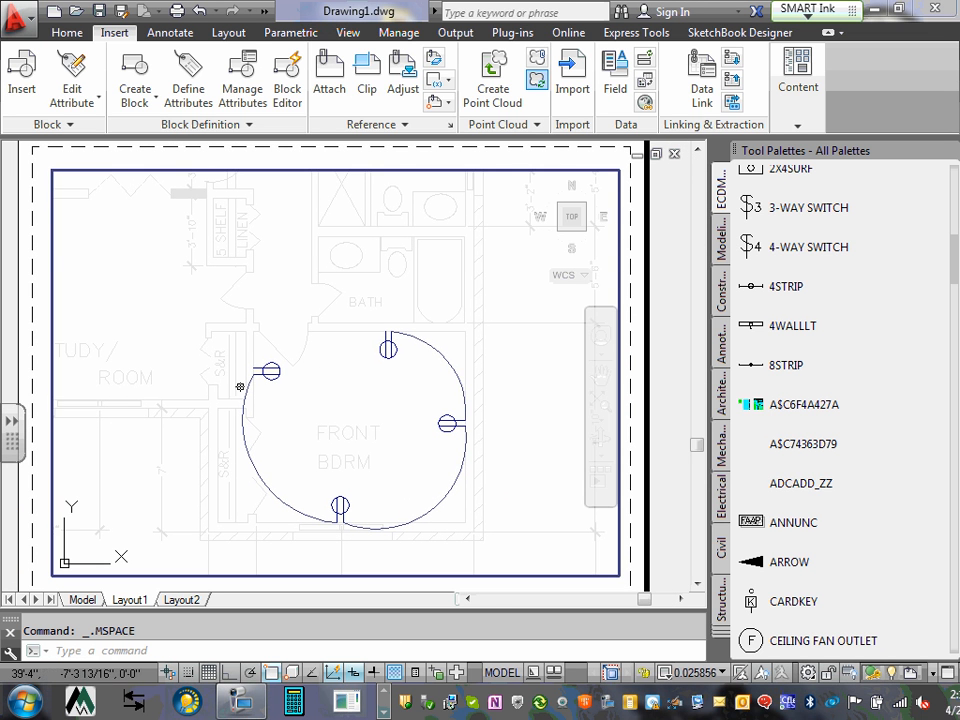
{"action": "scroll", "coordinate": [257, 381], "scroll_direction": "down", "scroll_amount": 2}
{"action": "scroll", "coordinate": [255, 381], "scroll_direction": "up", "scroll_amount": 4}
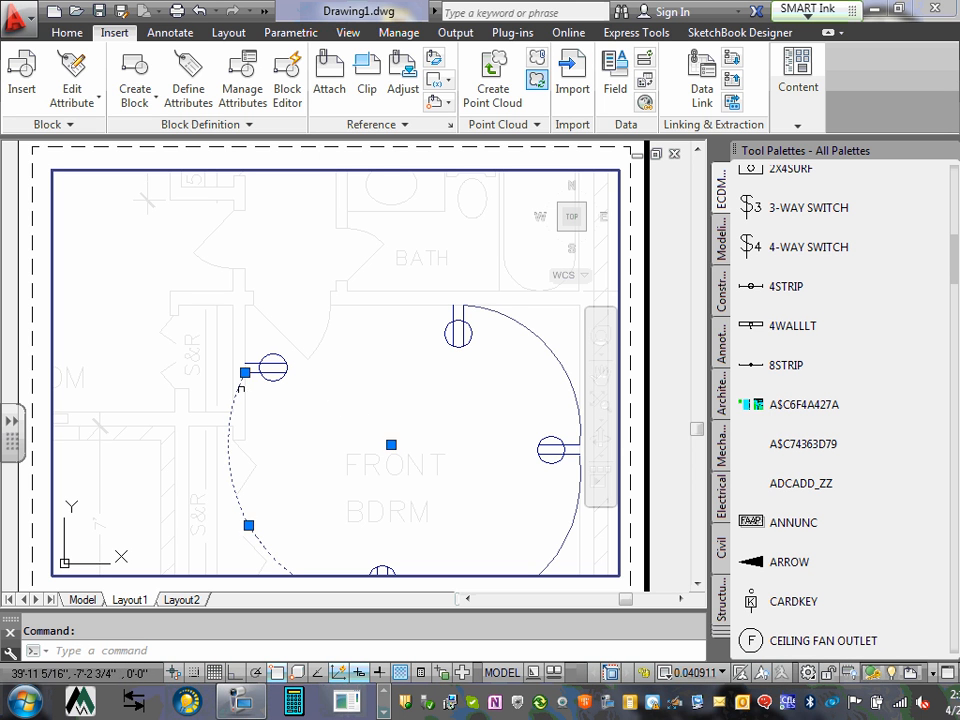
{"action": "scroll", "coordinate": [414, 300], "scroll_direction": "down", "scroll_amount": 2}
{"action": "scroll", "coordinate": [417, 320], "scroll_direction": "up", "scroll_amount": 1}
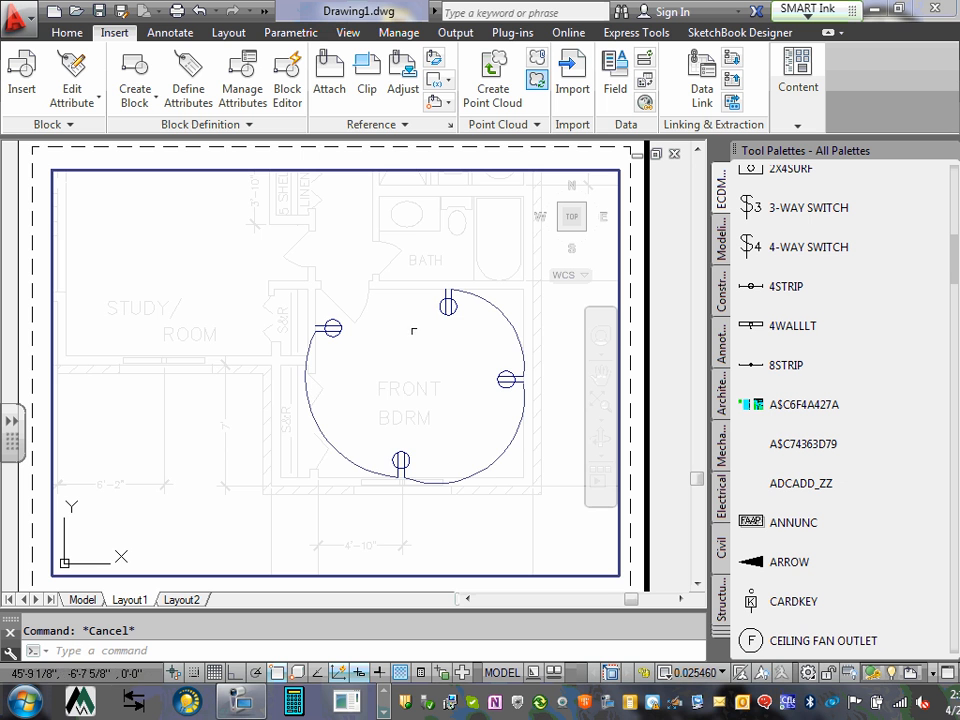
{"action": "mouse_move", "coordinate": [382, 393]}
{"action": "middle_mouse_down"}
{"action": "mouse_move", "coordinate": [384, 417]}
{"action": "mouse_move", "coordinate": [377, 395]}
{"action": "middle_mouse_up"}
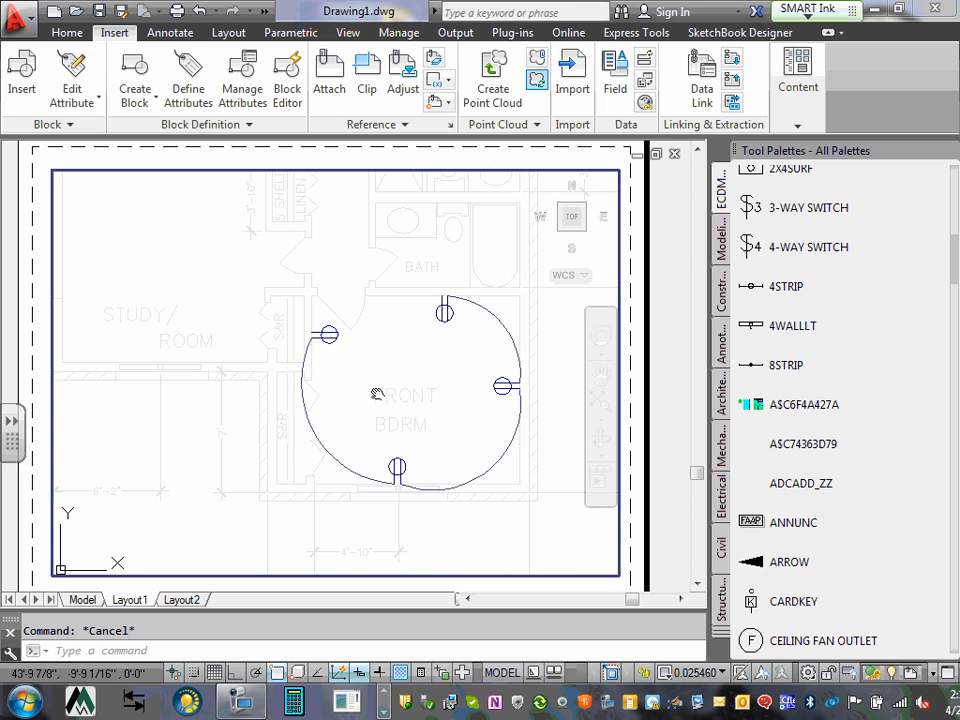
{"action": "scroll", "coordinate": [334, 310], "scroll_direction": "up", "scroll_amount": 1}
{"action": "scroll", "coordinate": [336, 312], "scroll_direction": "down", "scroll_amount": 2}
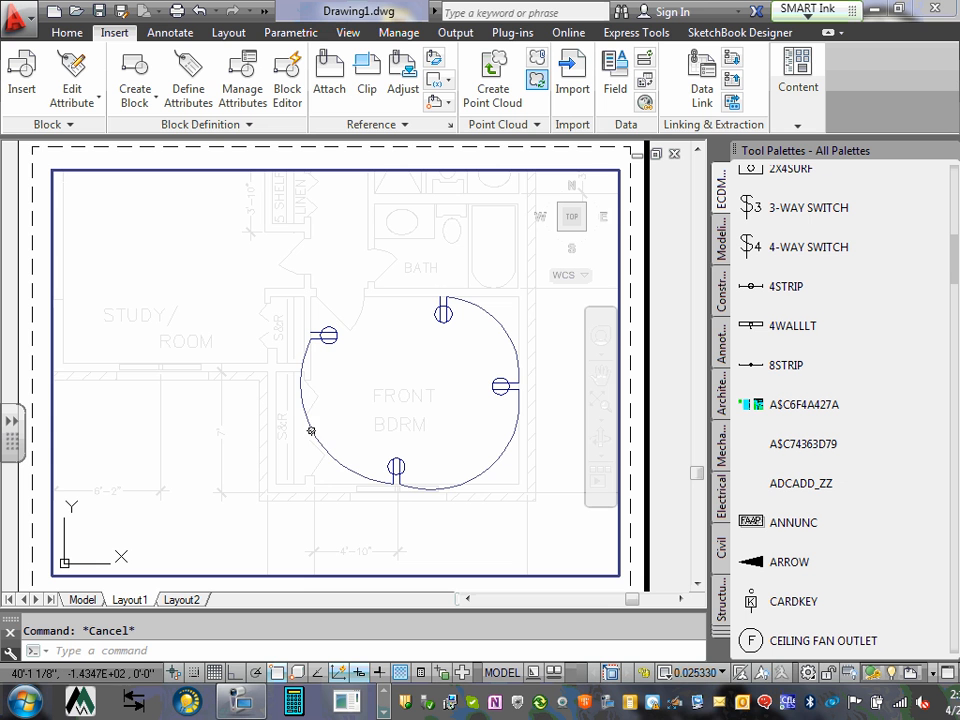
Stretch the closet-side wiring arc's midpoint far outside the bedroom and back to a curve passing the closet doors.
{"action": "left_click", "coordinate": [315, 429]}
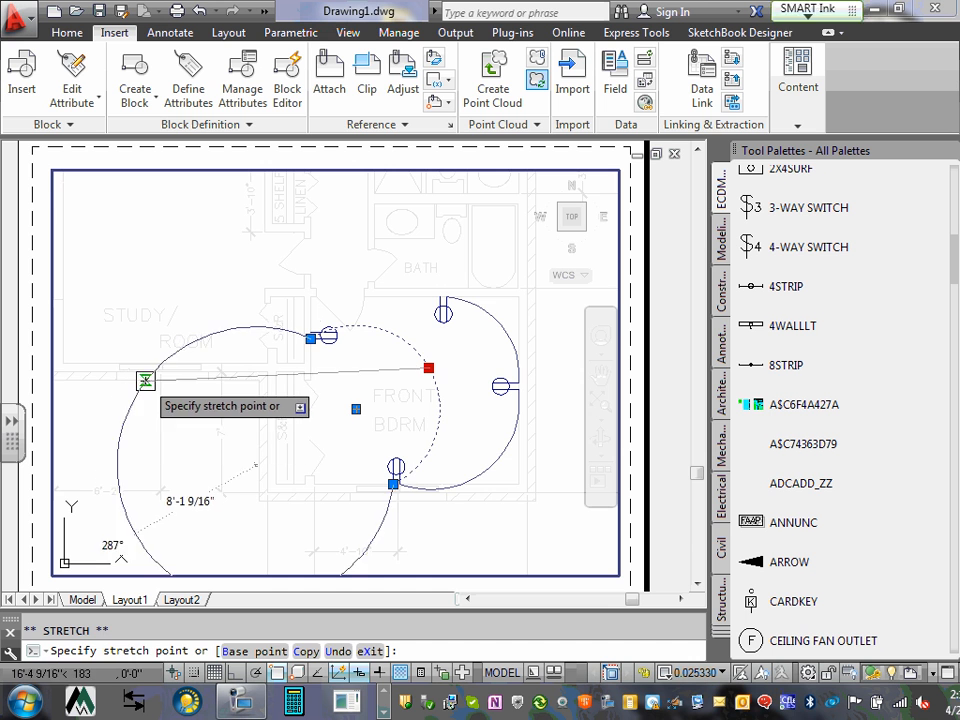
{"action": "left_click", "coordinate": [140, 395]}
{"action": "scroll", "coordinate": [140, 398], "scroll_direction": "down", "scroll_amount": 2}
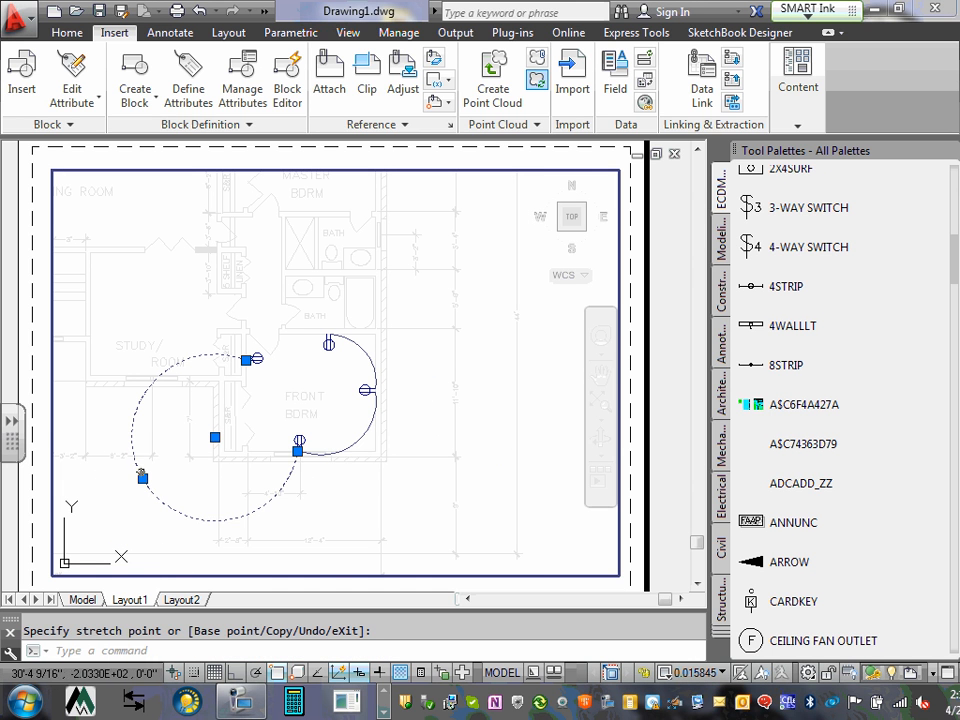
{"action": "left_click", "coordinate": [143, 479]}
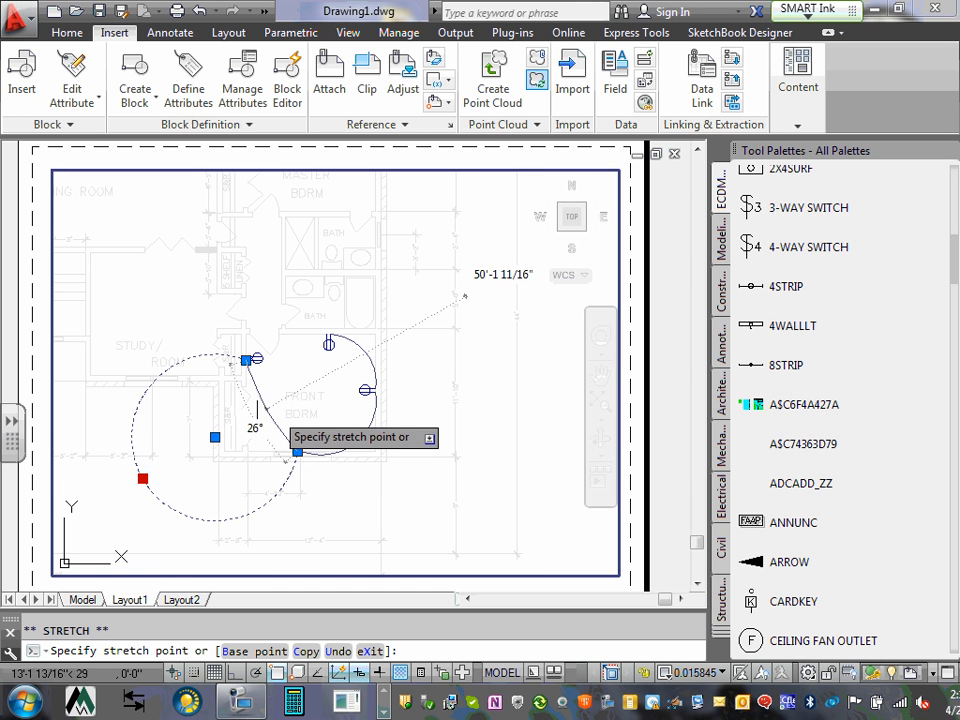
{"action": "left_click", "coordinate": [248, 419]}
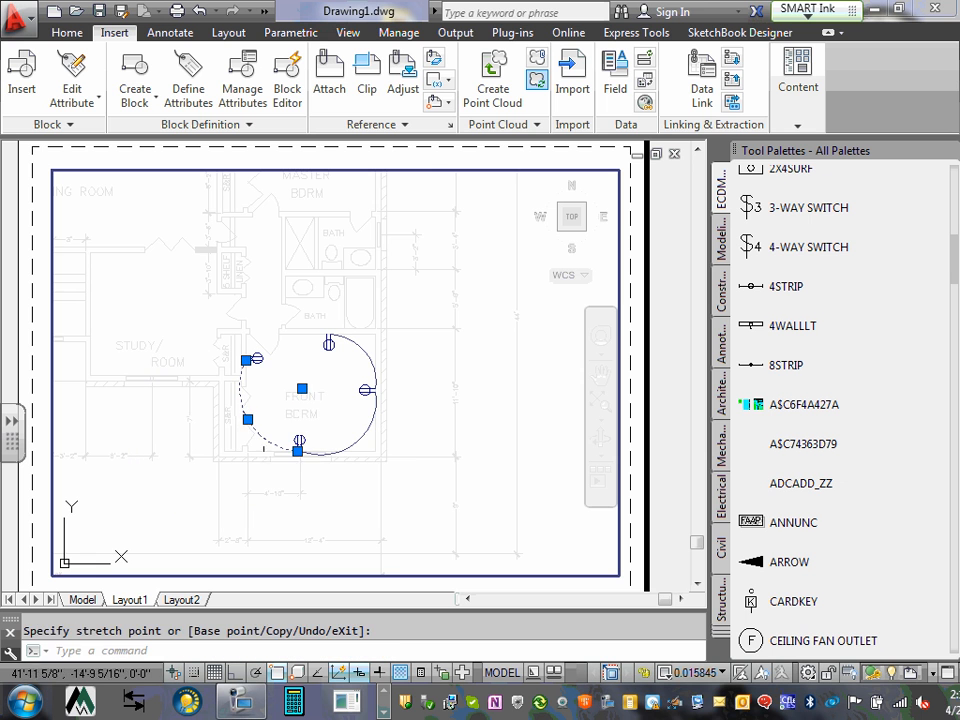
{"action": "key", "text": "Escape"}
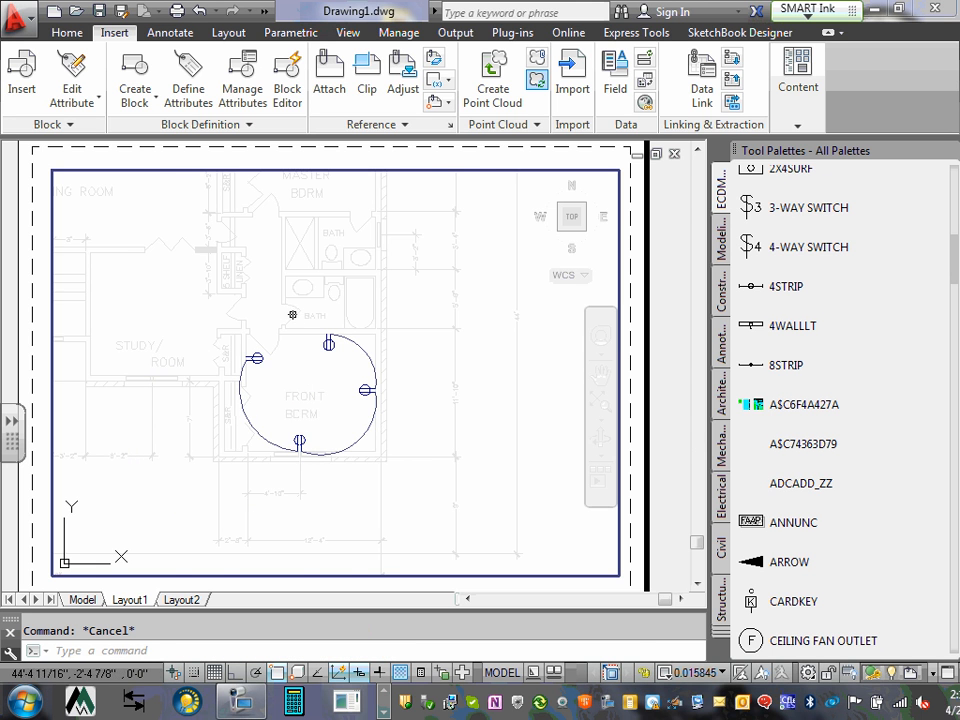
Stretch the northeast-corner wiring arc's midpoint out beyond the east wall and back to a curve inside the front bedroom.
{"action": "scroll", "coordinate": [292, 314], "scroll_direction": "up", "scroll_amount": 2}
{"action": "middle_click_drag", "start_coordinate": [242, 336], "coordinate": [293, 350]}
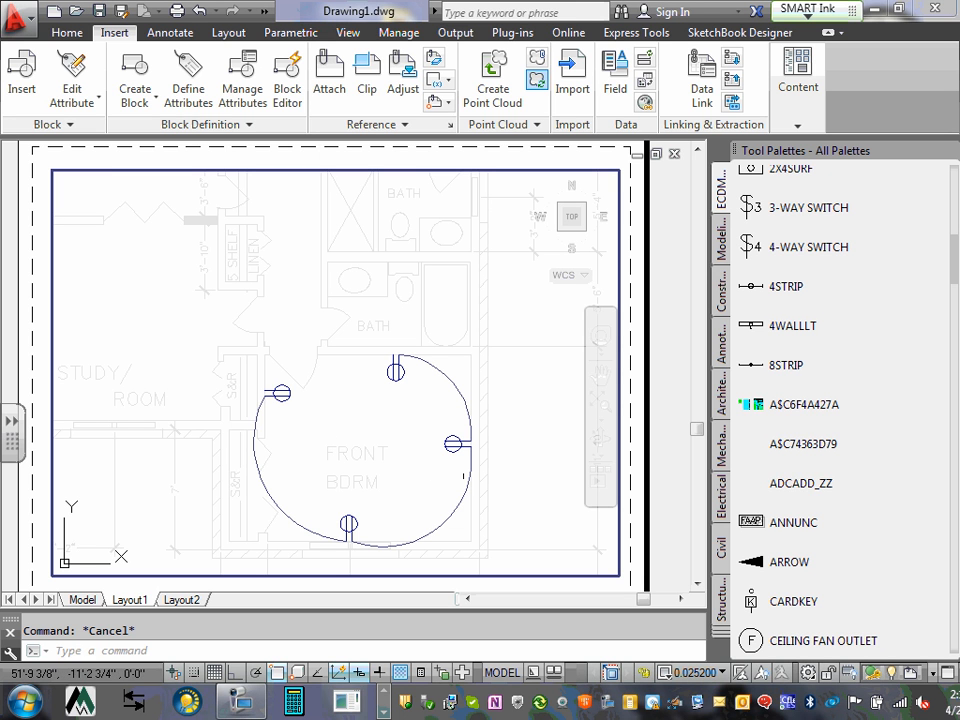
{"action": "mouse_move", "coordinate": [947, 256]}
{"action": "left_mouse_down"}
{"action": "mouse_move", "coordinate": [953, 276]}
{"action": "mouse_move", "coordinate": [953, 262]}
{"action": "left_mouse_up"}
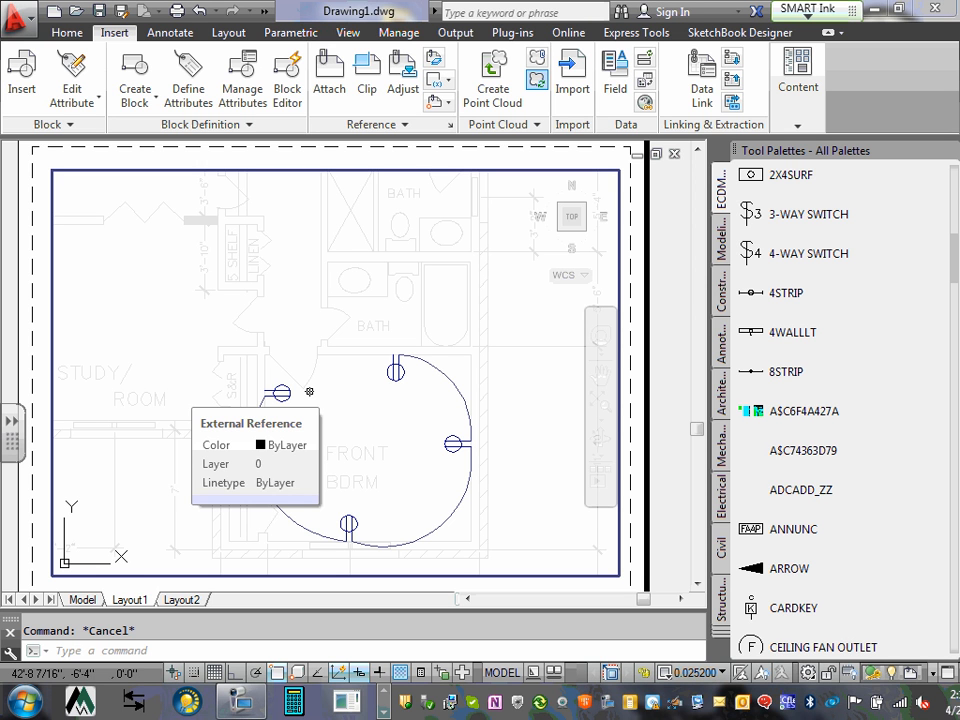
{"action": "left_click", "coordinate": [440, 378]}
{"action": "left_click", "coordinate": [453, 381]}
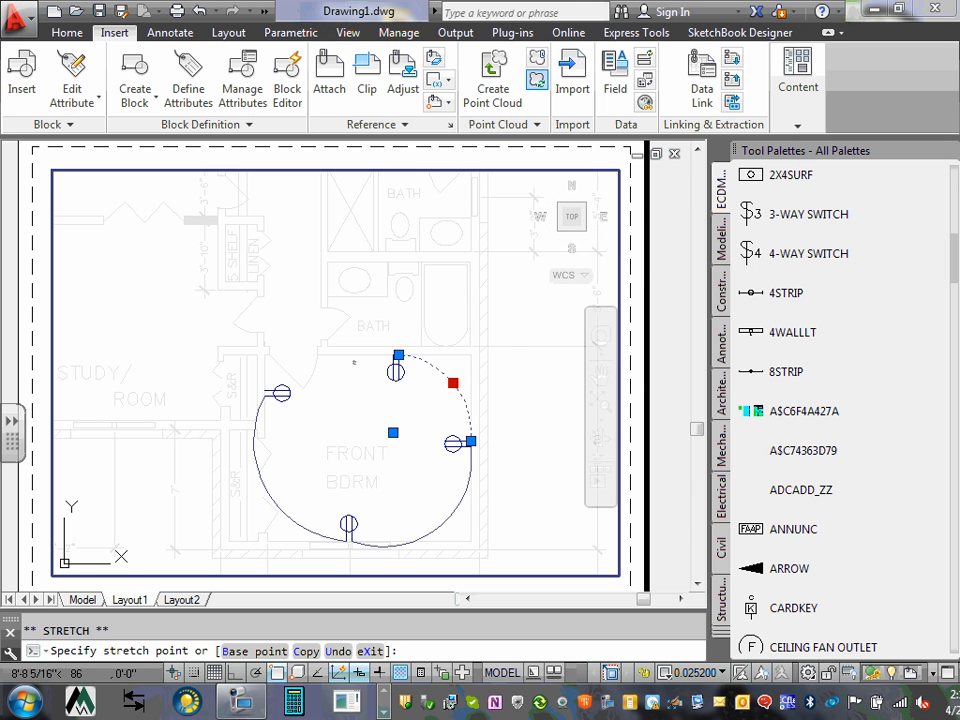
{"action": "left_click", "coordinate": [596, 263]}
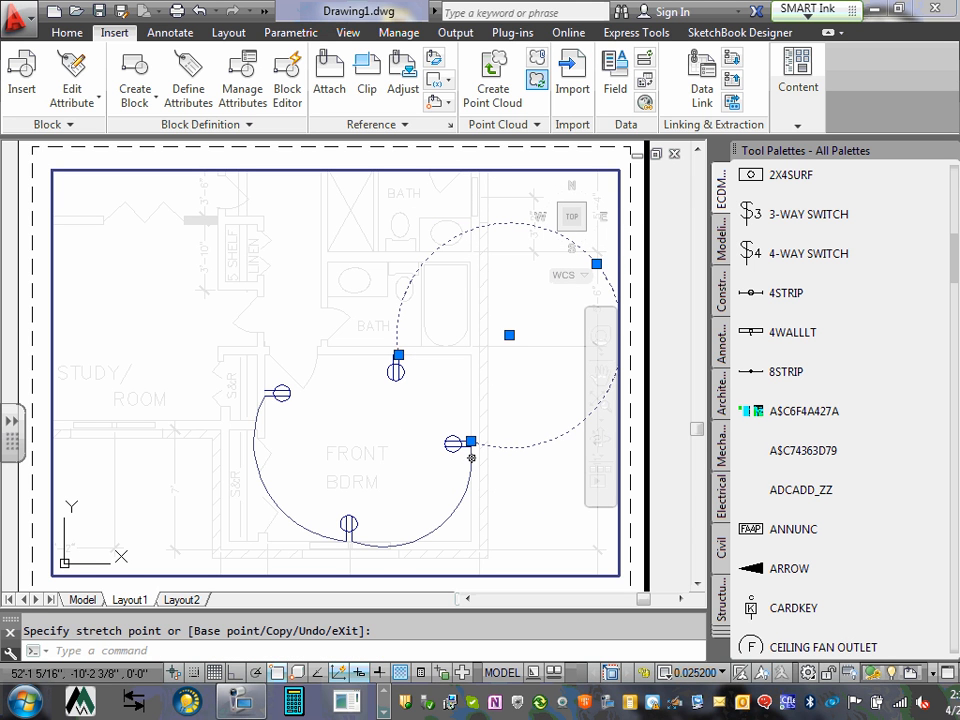
{"action": "left_click", "coordinate": [592, 272]}
{"action": "left_click", "coordinate": [596, 264]}
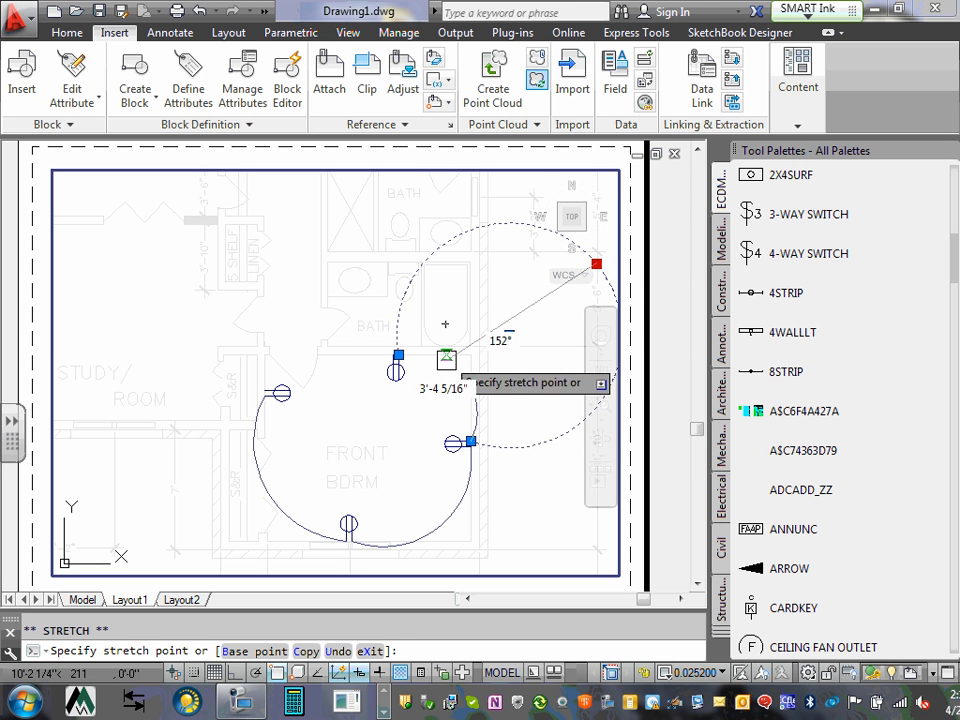
{"action": "key", "text": "Escape"}
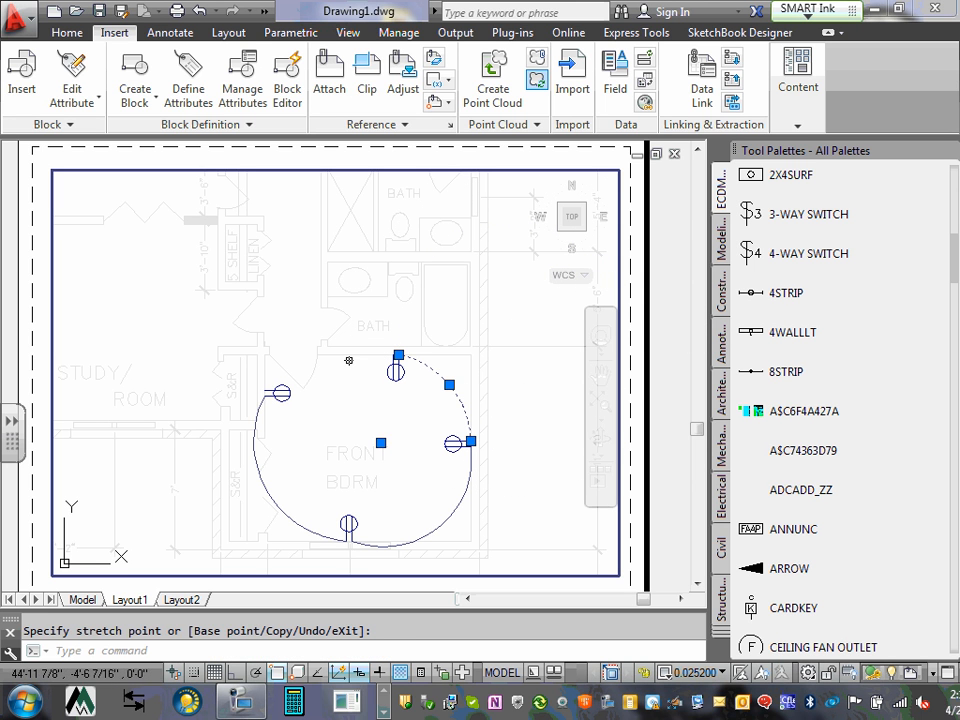
{"action": "key", "text": "Escape"}
Toggle object snap off and on again, and examine the running object snap modes in the Drafting Settings dialog.
{"action": "mouse_move", "coordinate": [379, 368]}
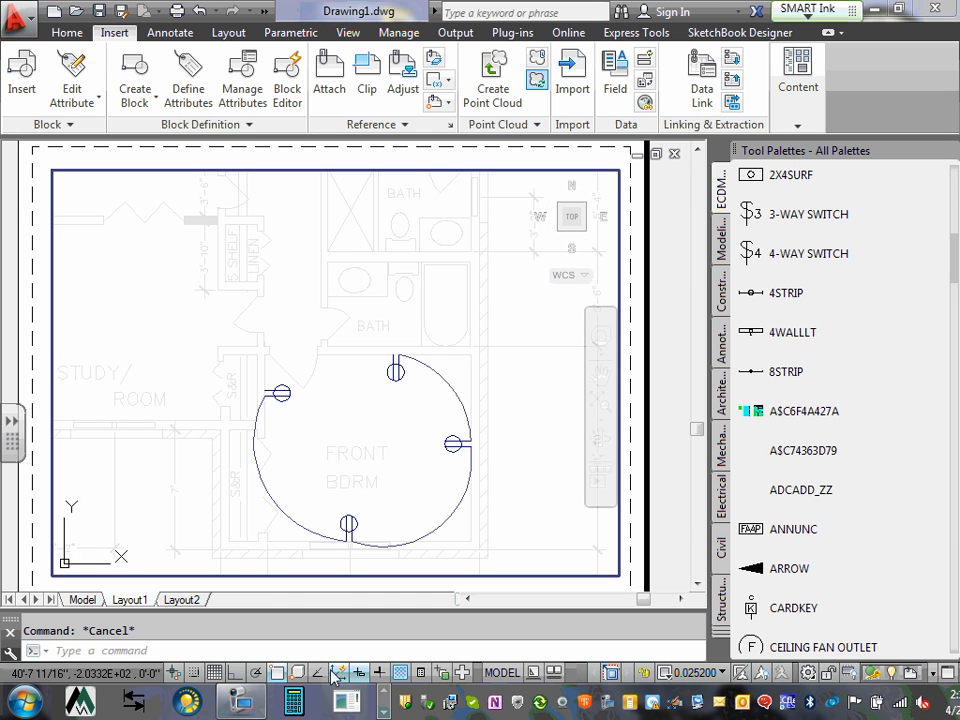
{"action": "left_click", "coordinate": [278, 672]}
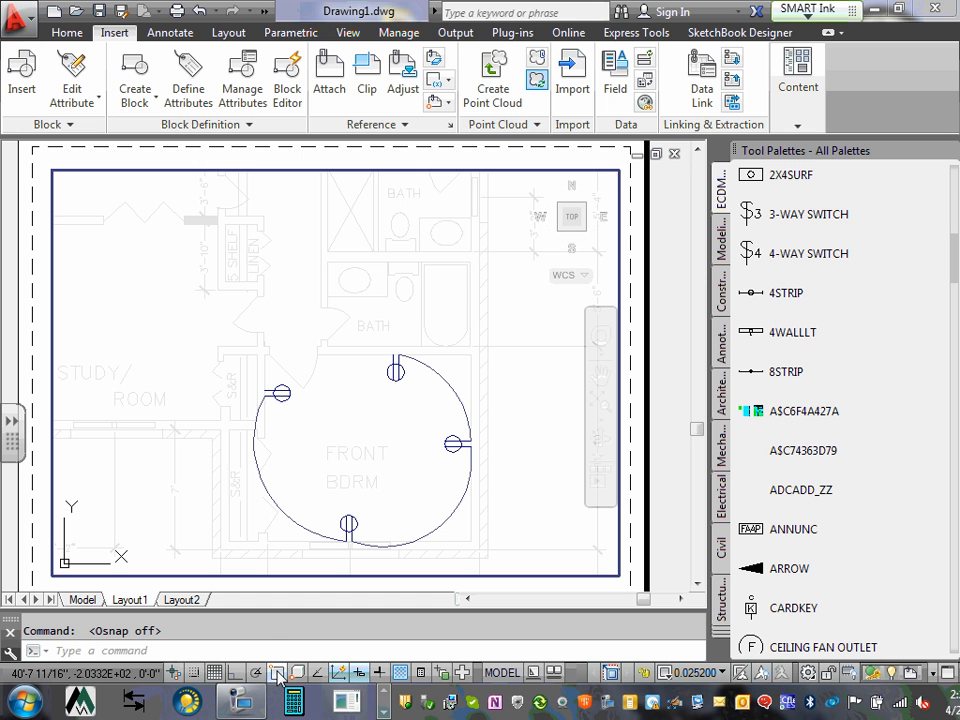
{"action": "left_click", "coordinate": [278, 672]}
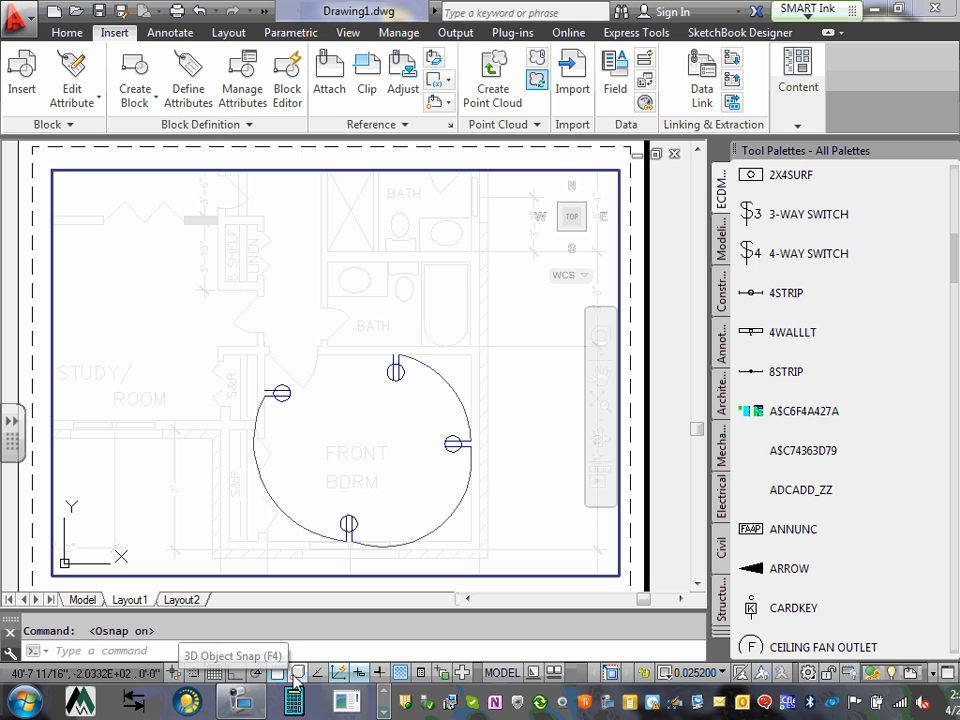
{"action": "right_click", "coordinate": [279, 673]}
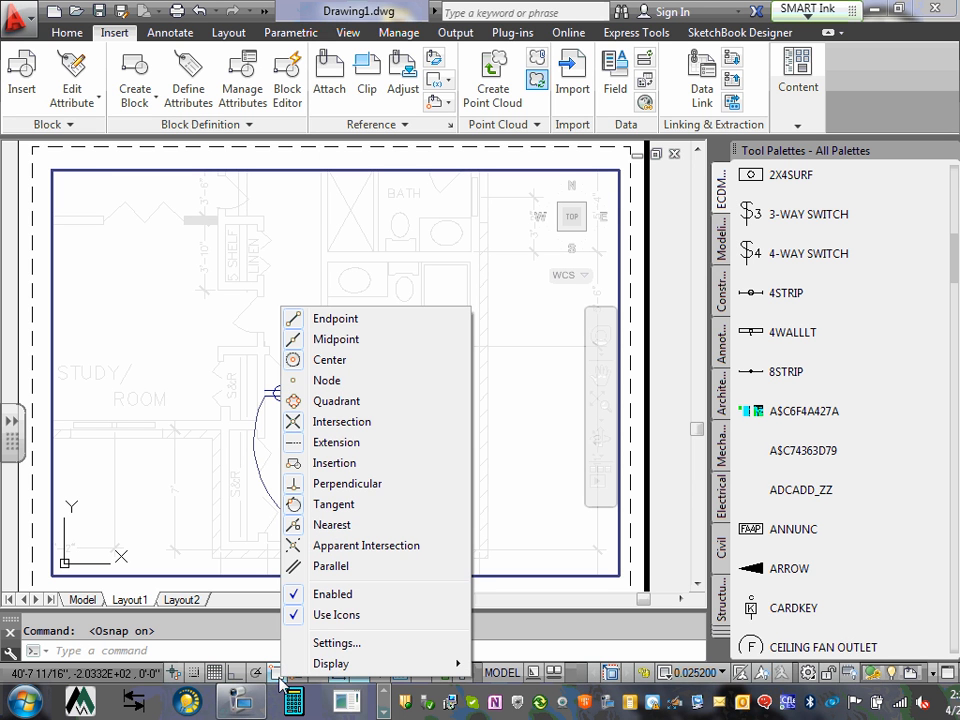
{"action": "left_click", "coordinate": [338, 643]}
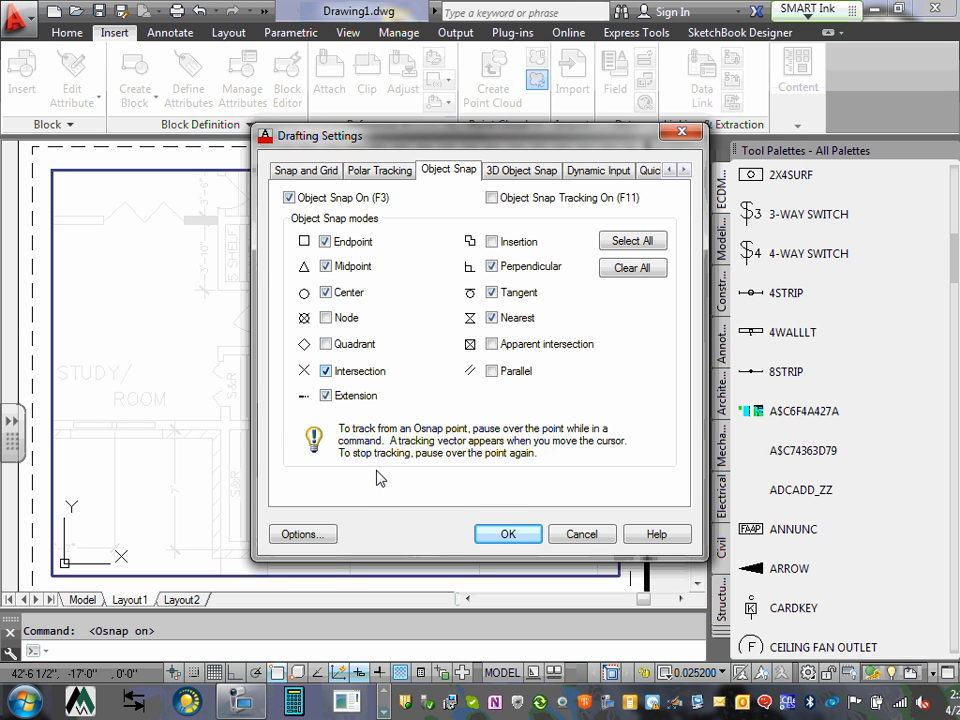
{"action": "left_click", "coordinate": [508, 535]}
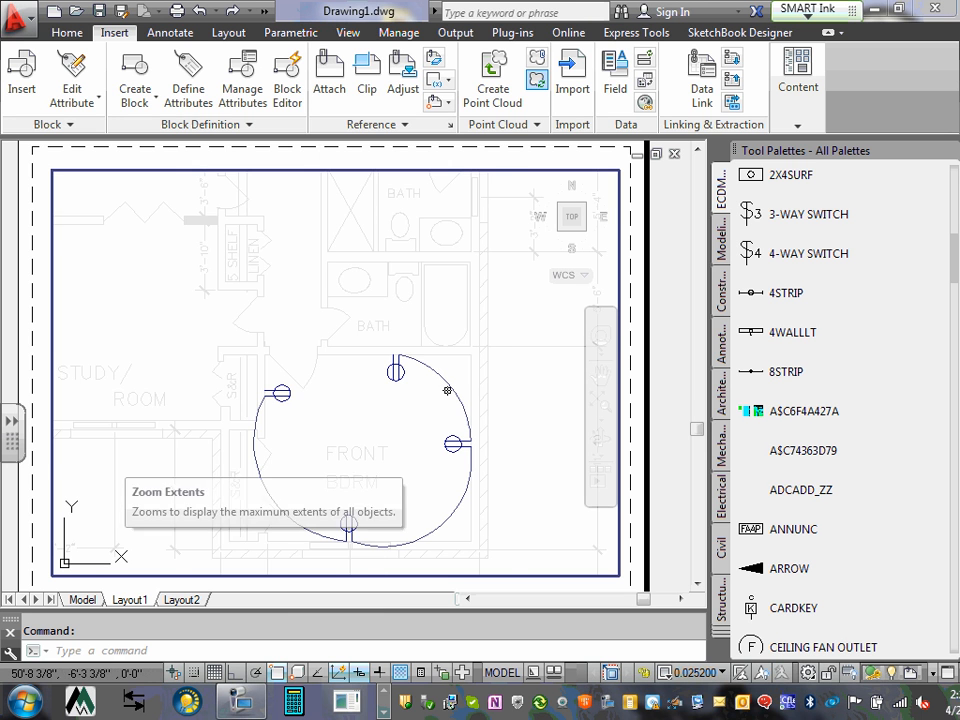
Draw a three-point arc from the north-wall receptacle, over the bath entry, to the upper receptacle beside the closet.
{"action": "scroll", "coordinate": [413, 341], "scroll_direction": "up", "scroll_amount": 2}
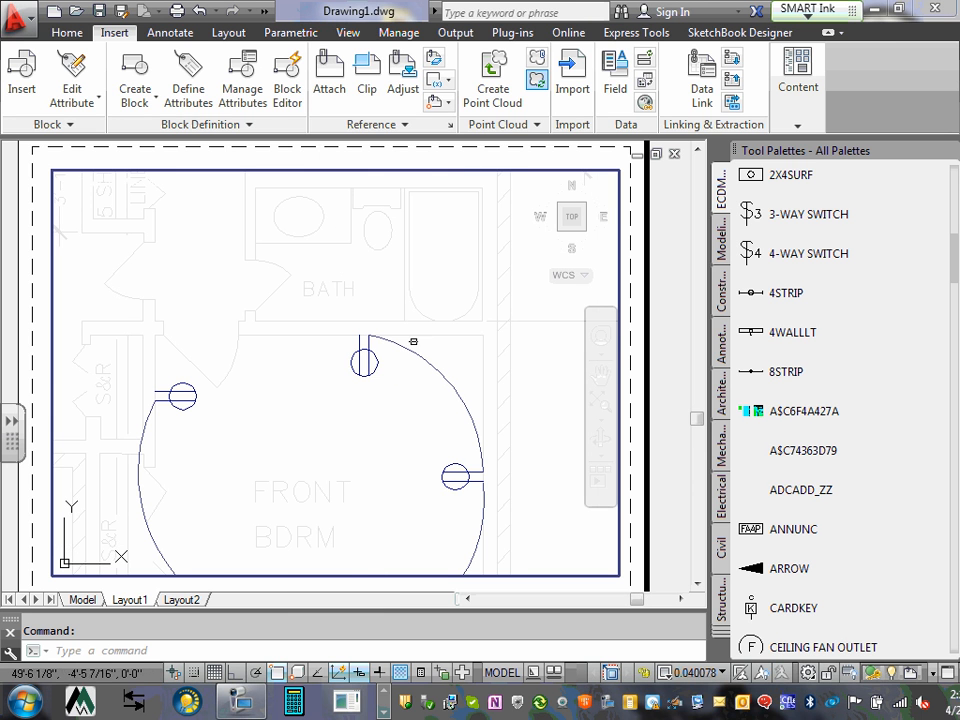
{"action": "left_click", "coordinate": [62, 32]}
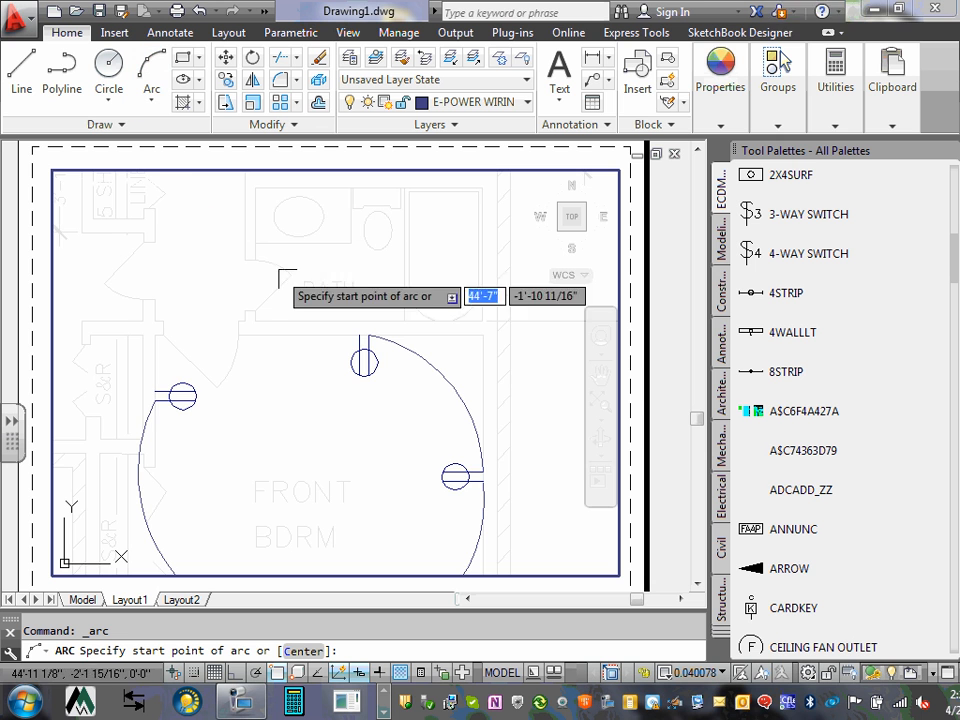
{"action": "scroll", "coordinate": [360, 330], "scroll_direction": "up", "scroll_amount": 4}
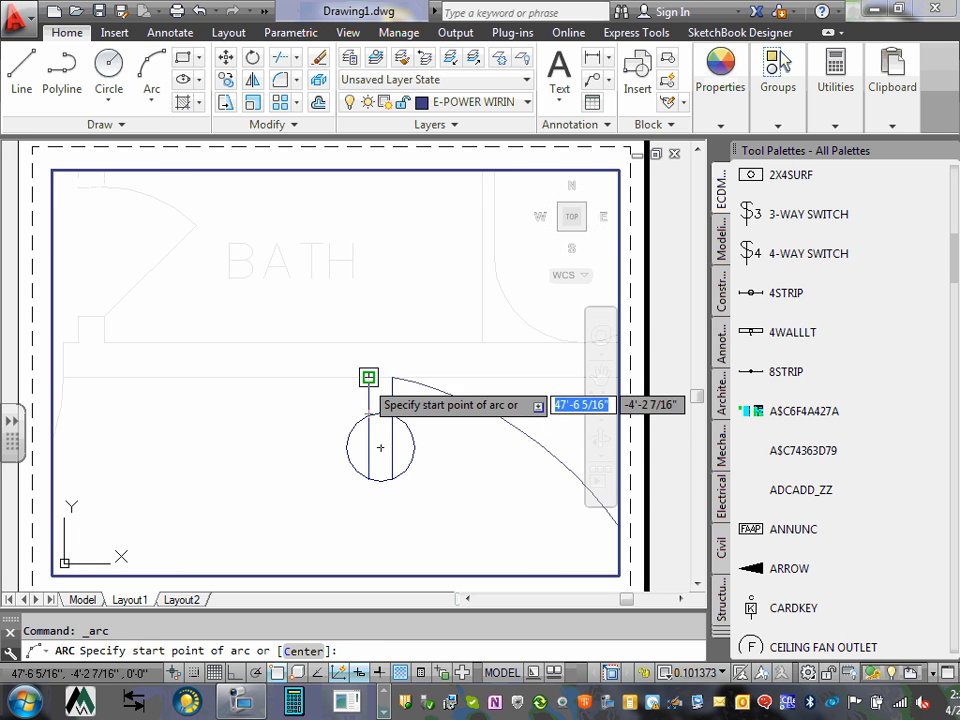
{"action": "left_click", "coordinate": [369, 377]}
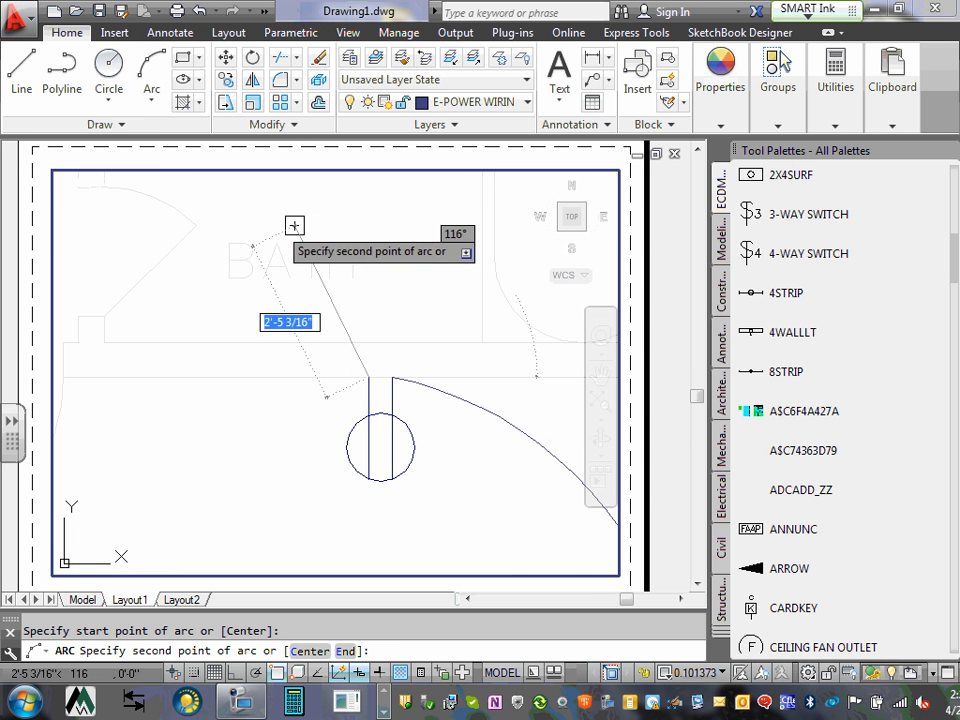
{"action": "scroll", "coordinate": [405, 297], "scroll_direction": "down", "scroll_amount": 2}
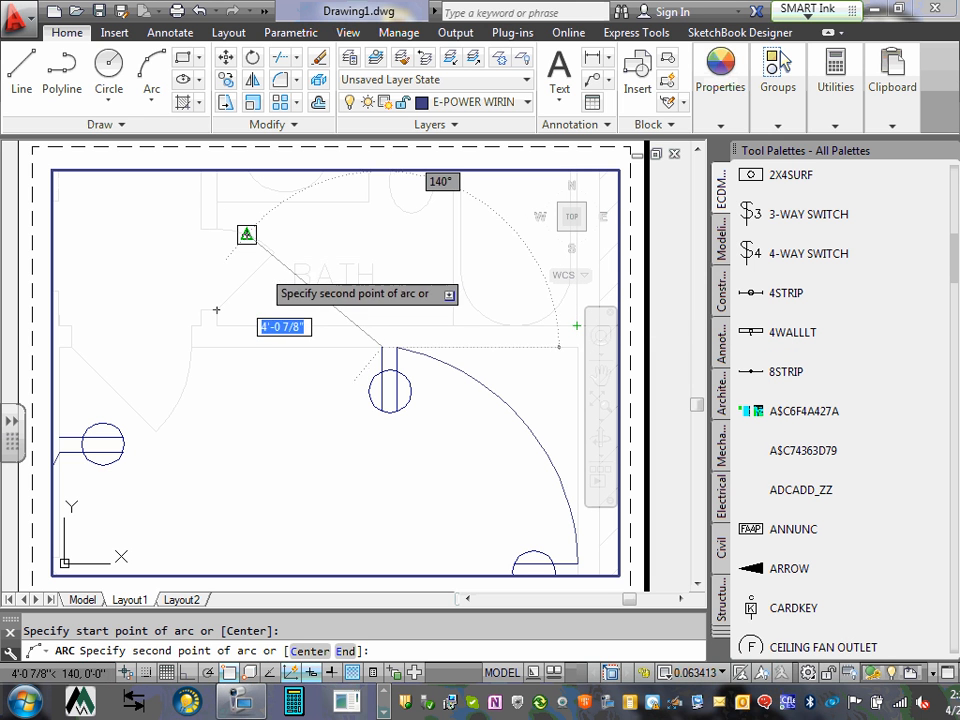
{"action": "left_click", "coordinate": [260, 265]}
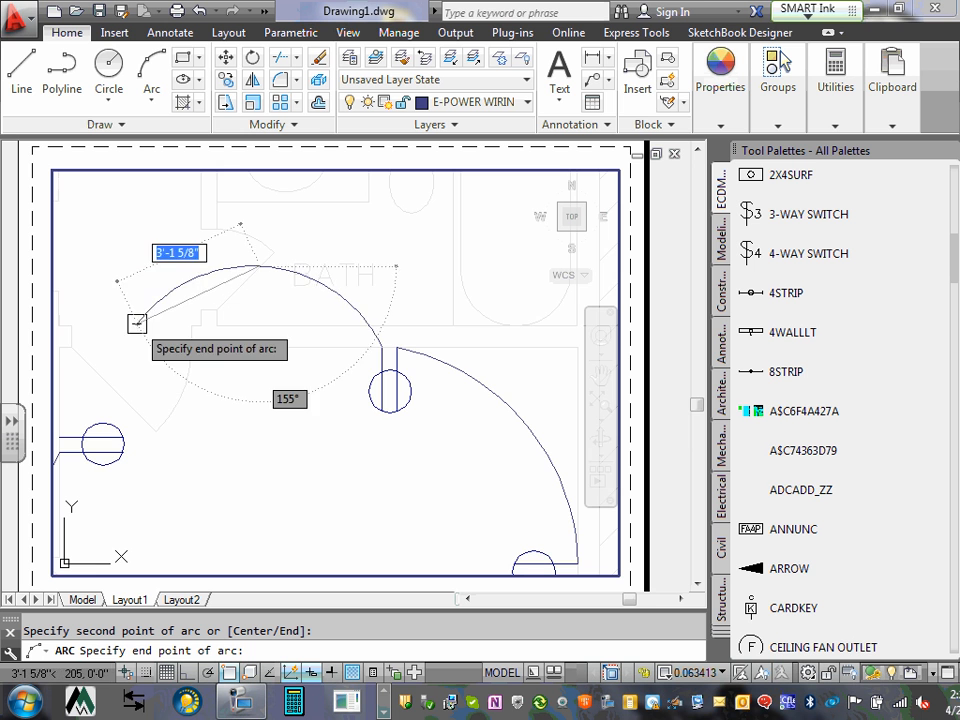
{"action": "scroll", "coordinate": [147, 345], "scroll_direction": "down", "scroll_amount": 1}
{"action": "middle_click_drag", "start_coordinate": [147, 345], "coordinate": [280, 272]}
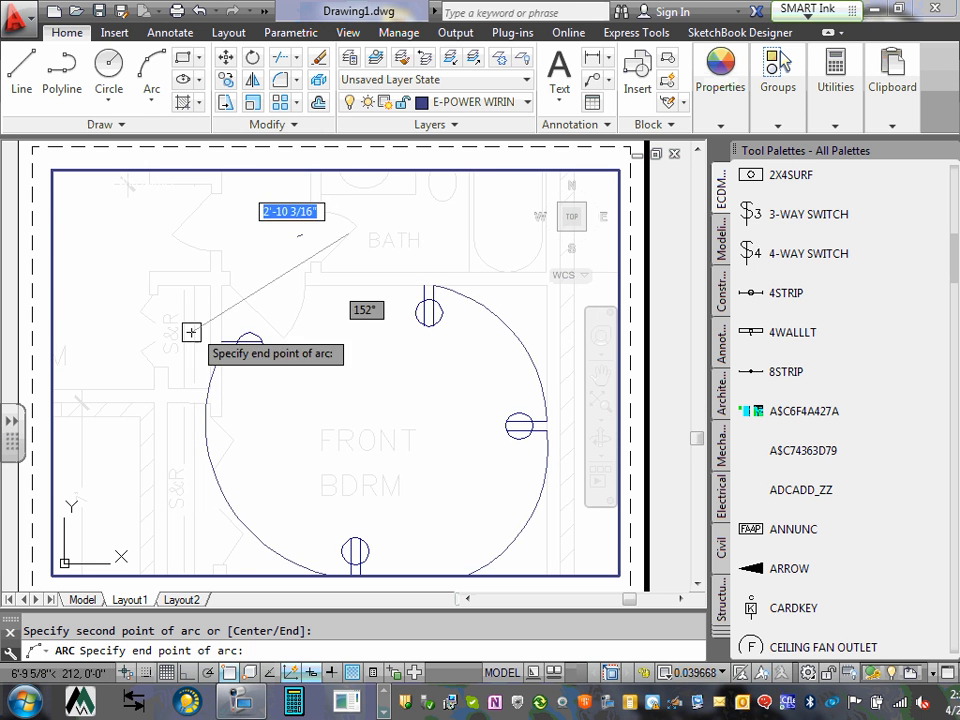
{"action": "scroll", "coordinate": [195, 339], "scroll_direction": "up", "scroll_amount": 4}
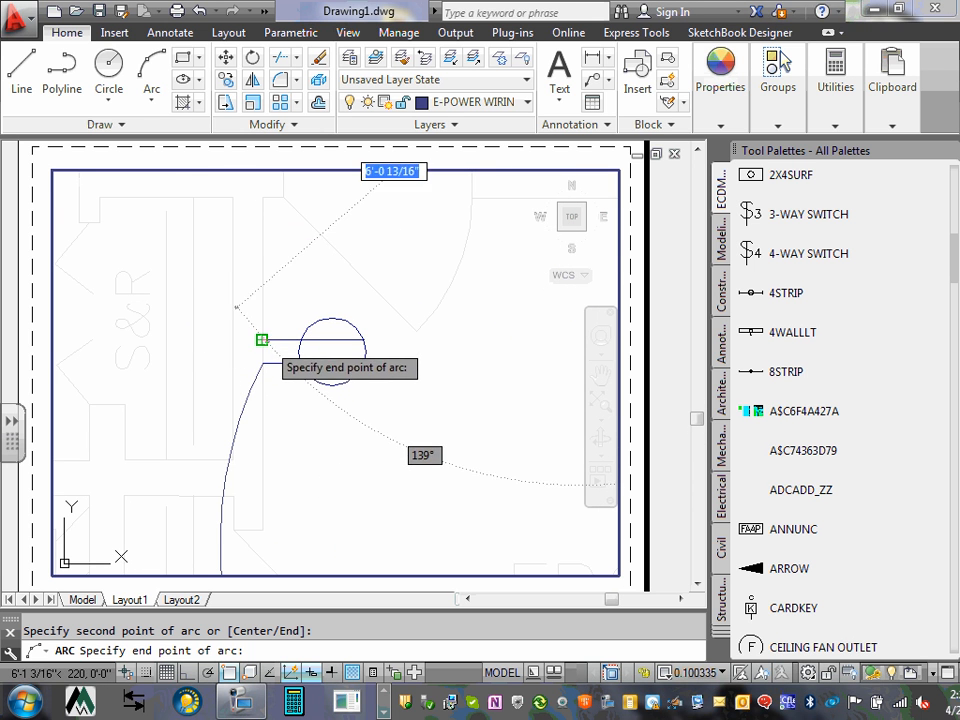
{"action": "left_click", "coordinate": [265, 334]}
{"action": "scroll", "coordinate": [265, 334], "scroll_direction": "down", "scroll_amount": 5}
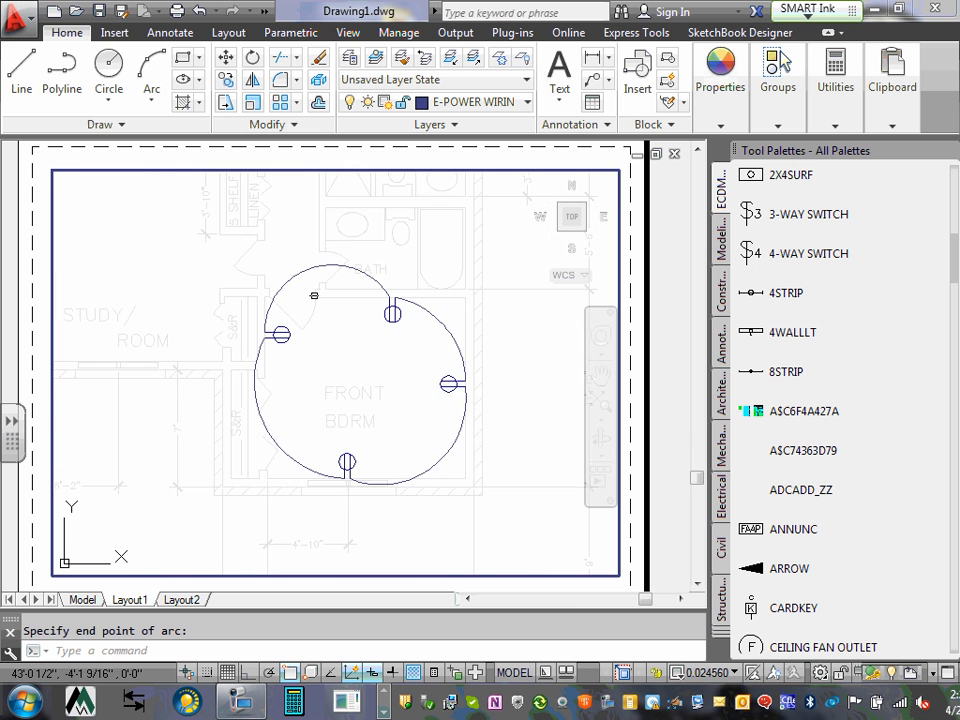
Stretch the new arc's midpoint down into the front bedroom and back up over the doorway, and erase that arc.
{"action": "scroll", "coordinate": [313, 294], "scroll_direction": "up", "scroll_amount": 1}
{"action": "left_click", "coordinate": [290, 288]}
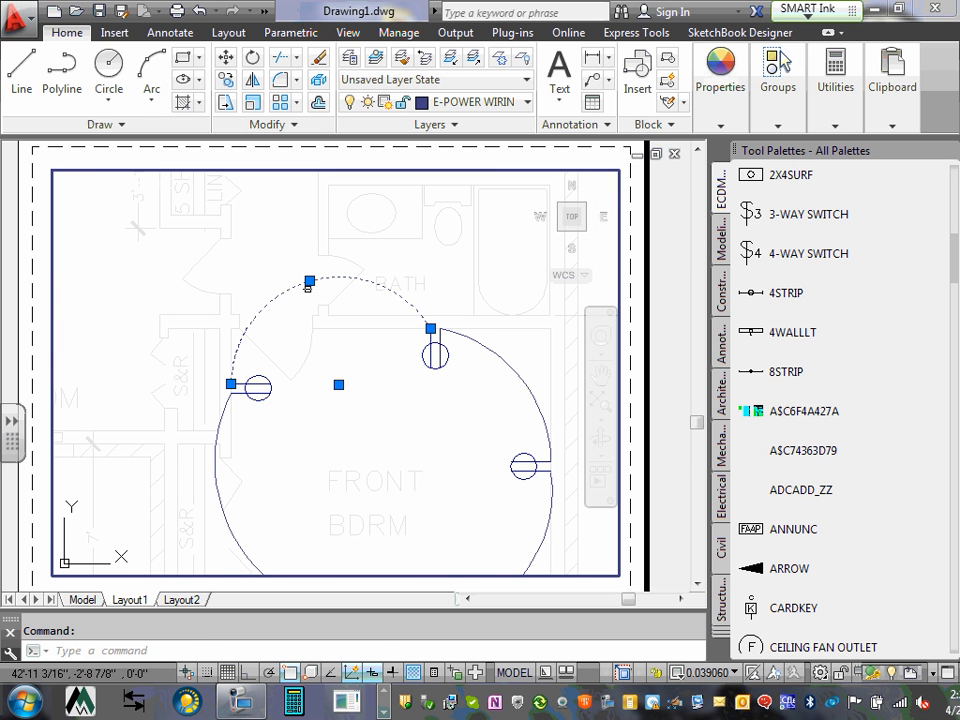
{"action": "left_click", "coordinate": [310, 280]}
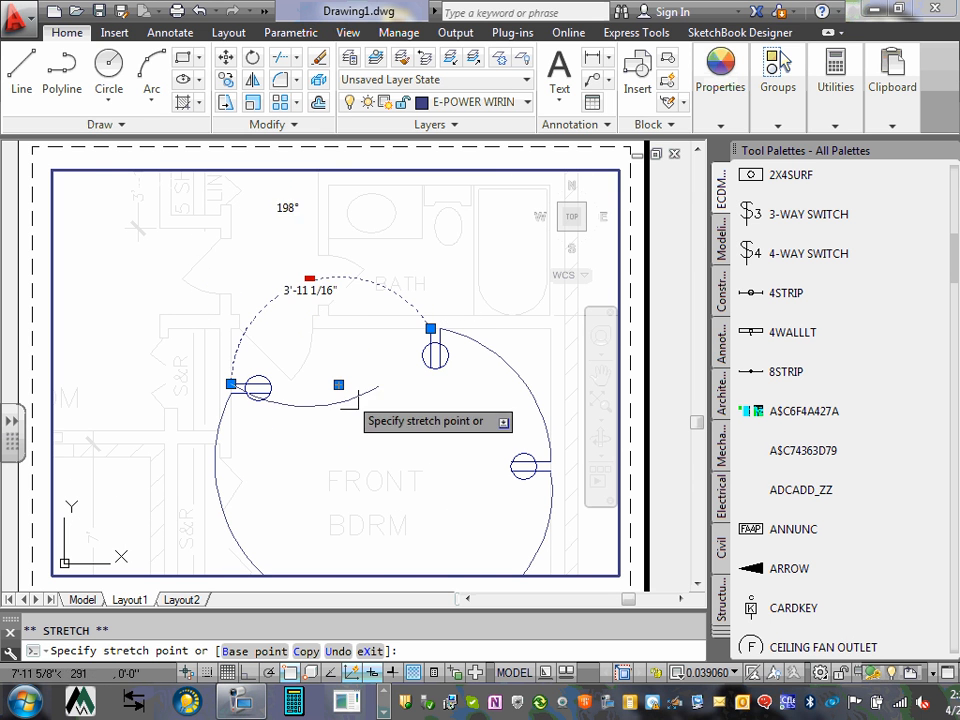
{"action": "left_click", "coordinate": [363, 471]}
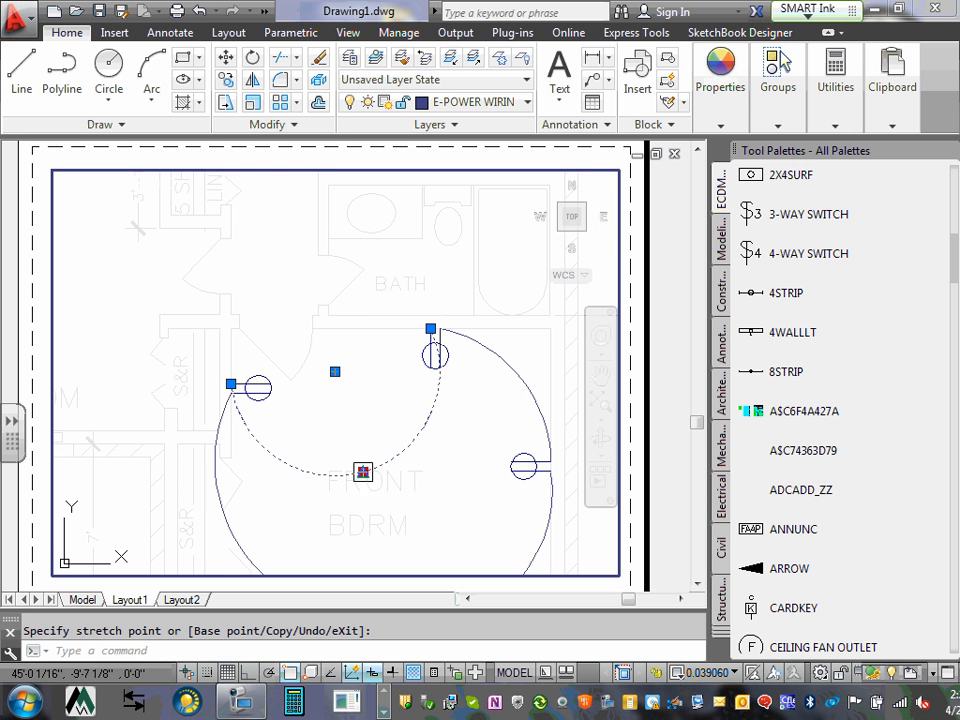
{"action": "left_click", "coordinate": [363, 471]}
{"action": "left_click", "coordinate": [312, 286]}
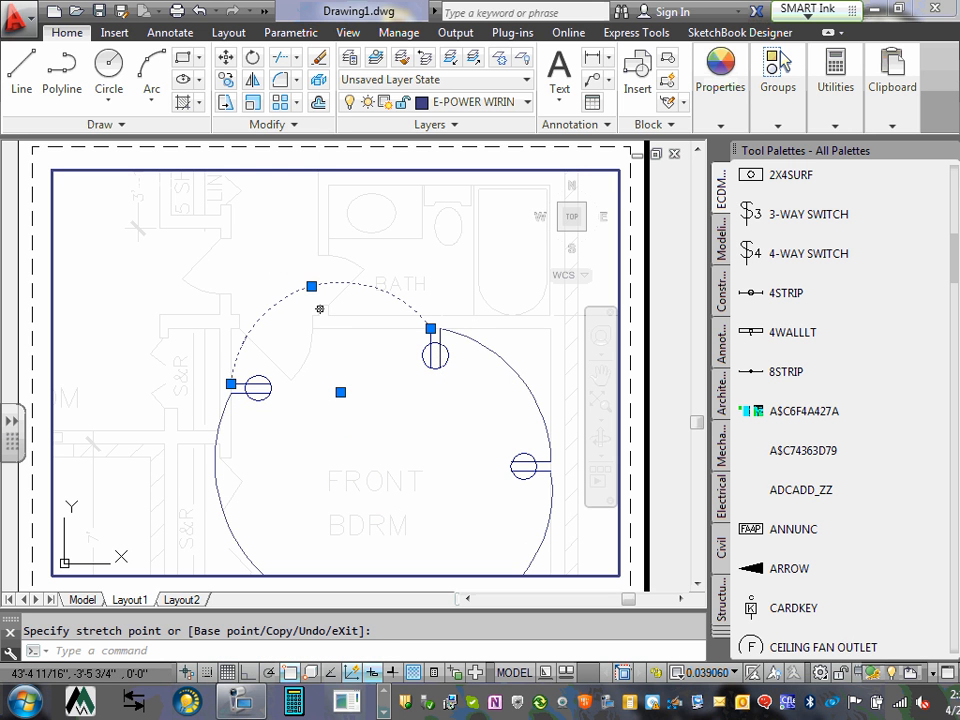
{"action": "key", "text": "Delete"}
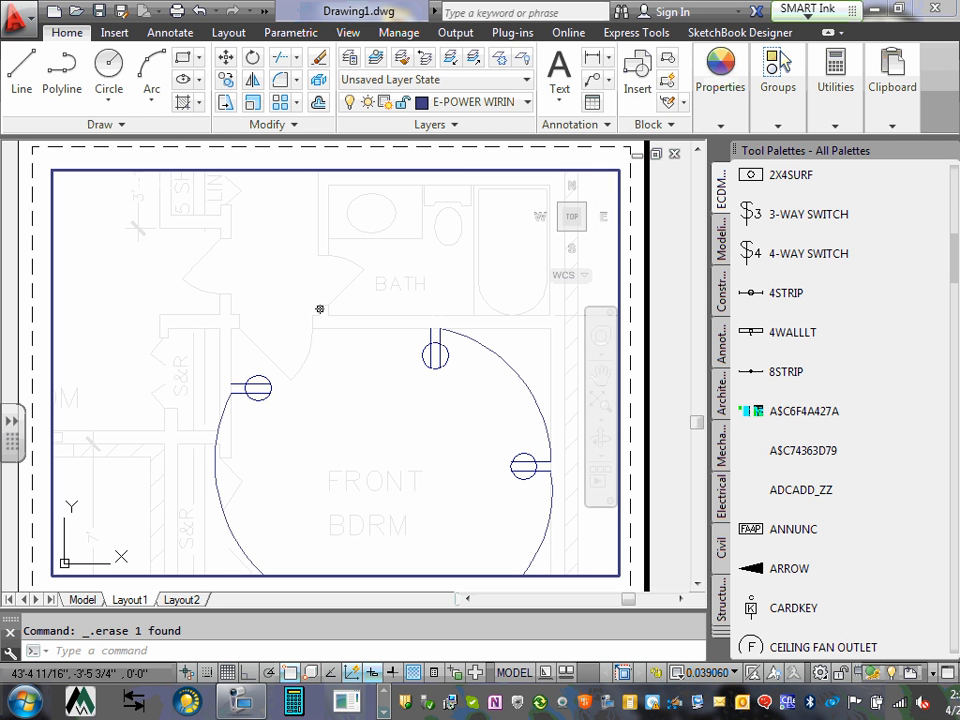
Stretch the closet-side wiring arc's midpoint inward to a flatter curve that clears the closet doors, and deselect it.
{"action": "scroll", "coordinate": [364, 467], "scroll_direction": "down", "scroll_amount": 2}
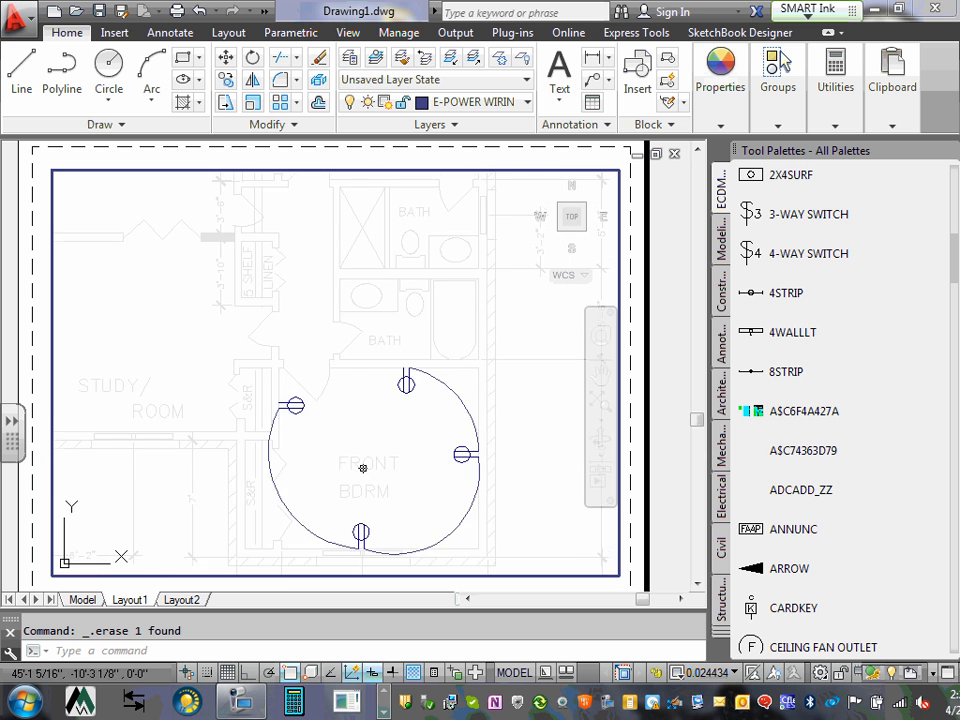
{"action": "middle_click_drag", "start_coordinate": [364, 467], "coordinate": [368, 413]}
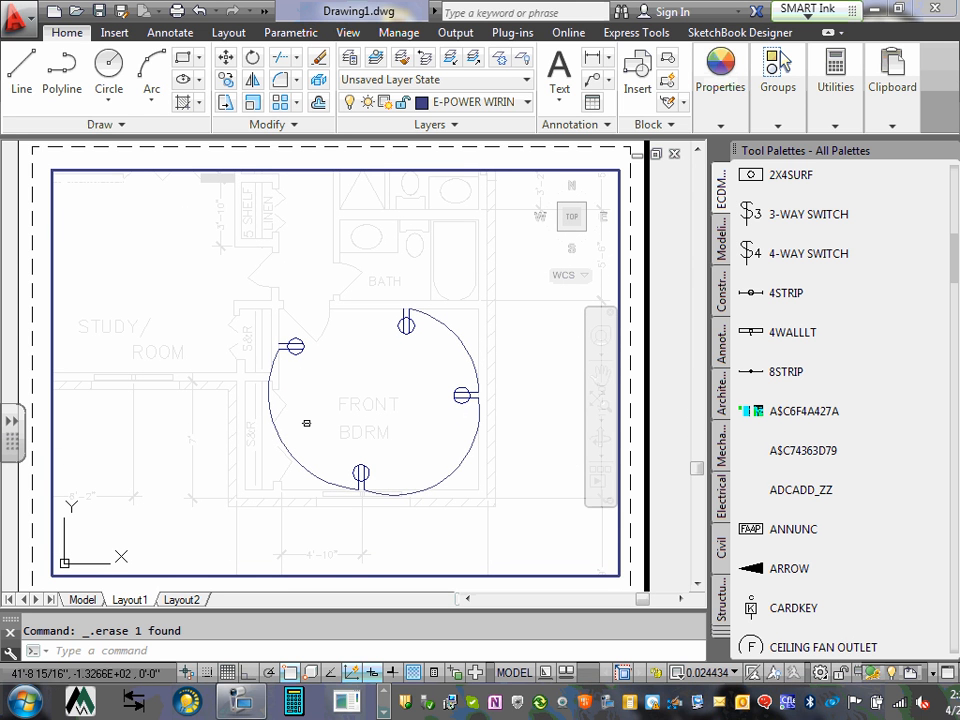
{"action": "left_click", "coordinate": [277, 441]}
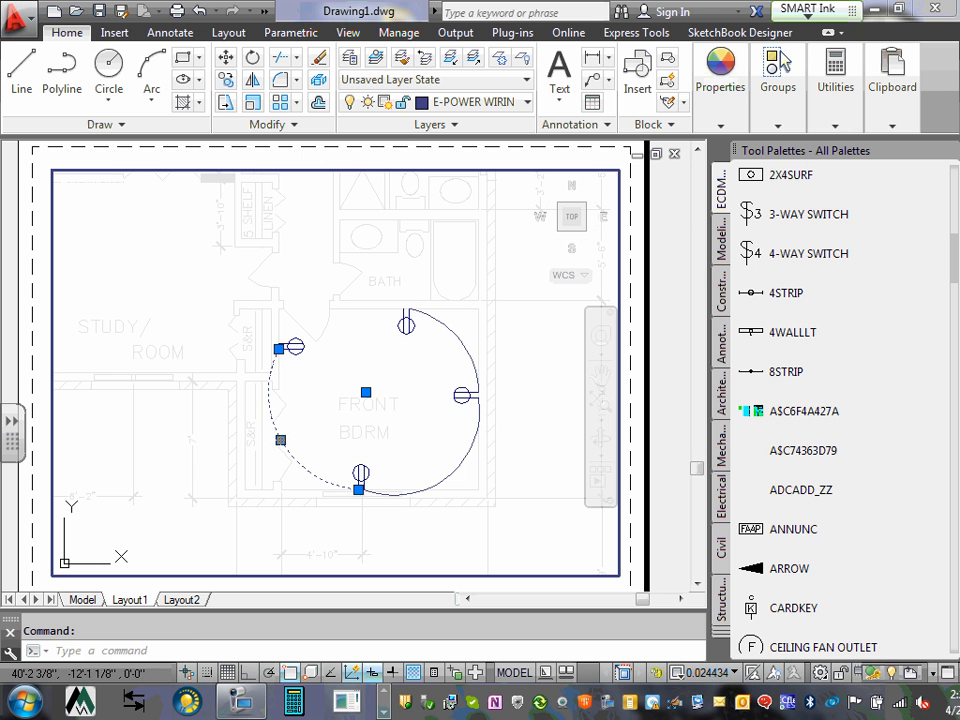
{"action": "left_click", "coordinate": [281, 439]}
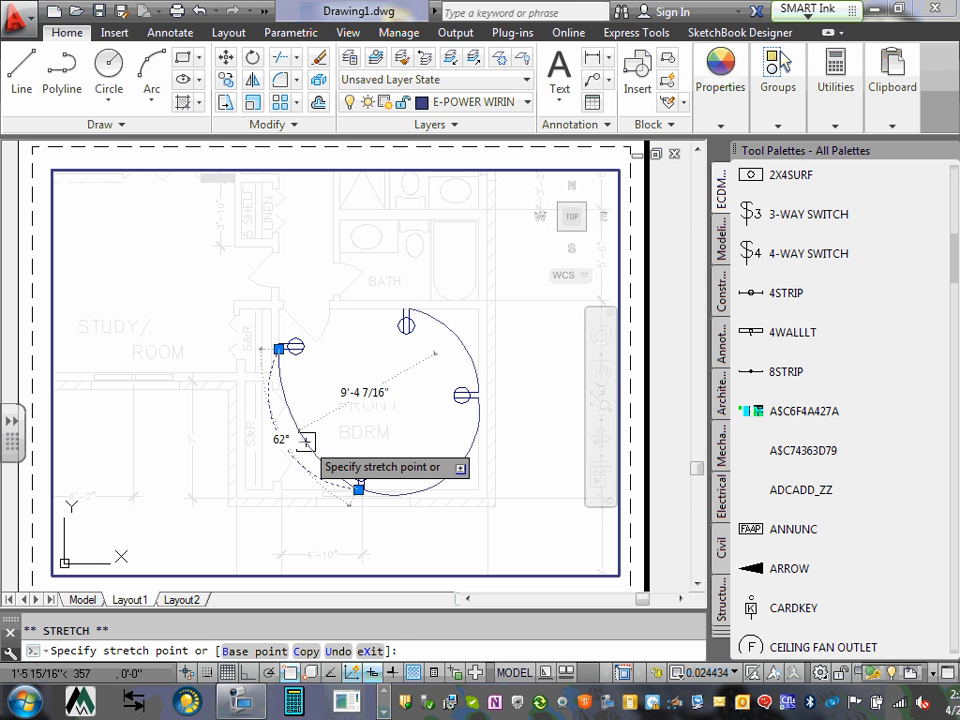
{"action": "key", "text": "Escape"}
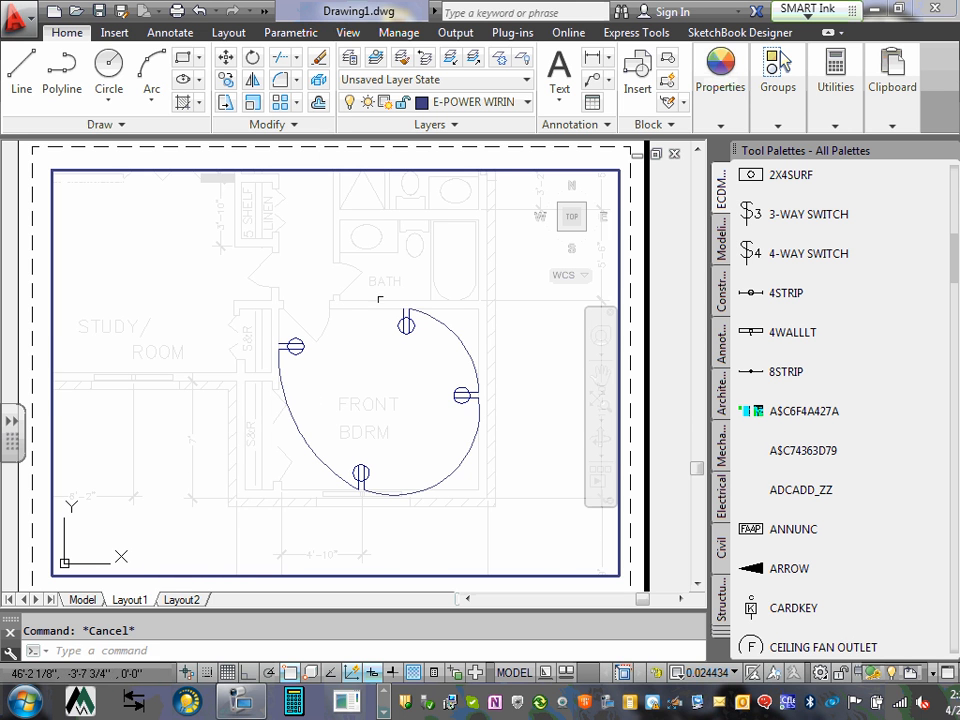
Insert the ARROW block in the open area above the FRONT BDRM label.
{"action": "scroll", "coordinate": [276, 332], "scroll_direction": "up", "scroll_amount": 2}
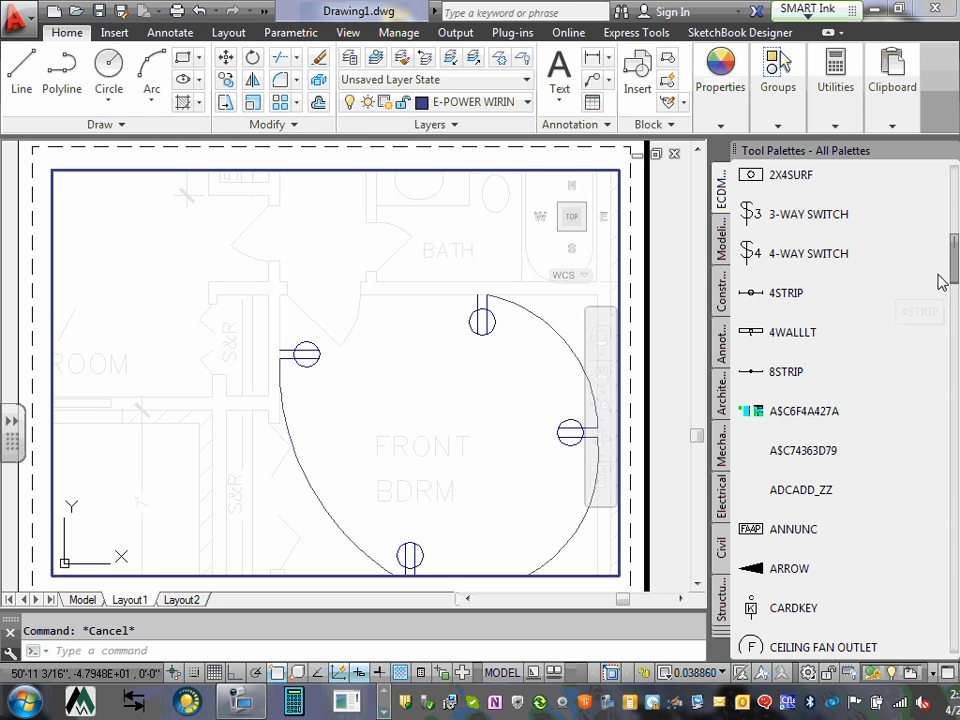
{"action": "left_click", "coordinate": [783, 569]}
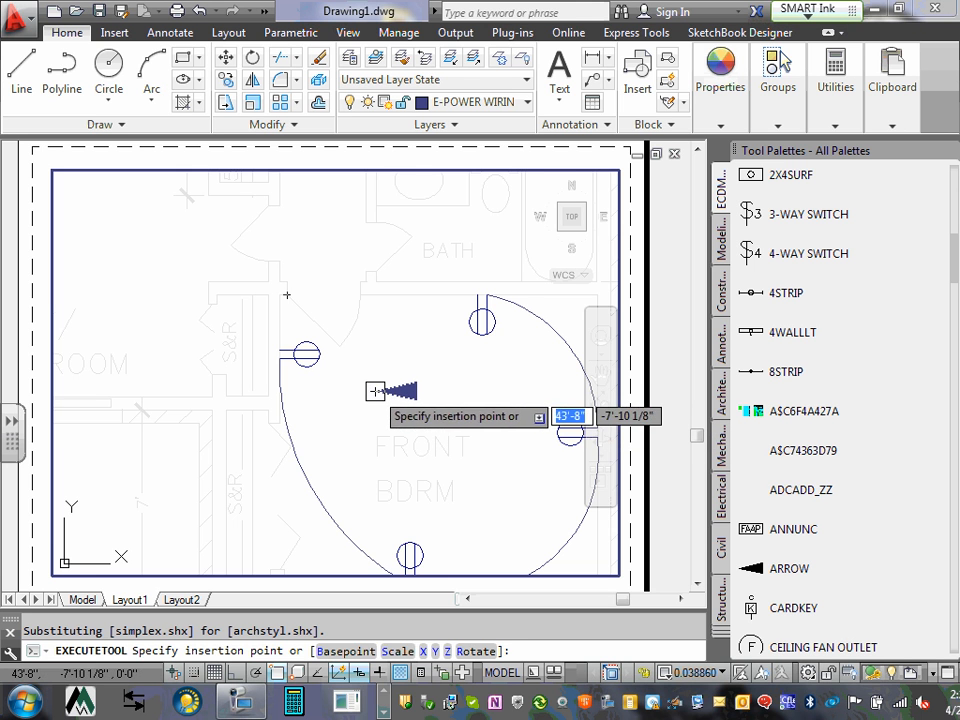
{"action": "scroll", "coordinate": [430, 391], "scroll_direction": "up", "scroll_amount": 2}
{"action": "scroll", "coordinate": [420, 386], "scroll_direction": "down", "scroll_amount": 2}
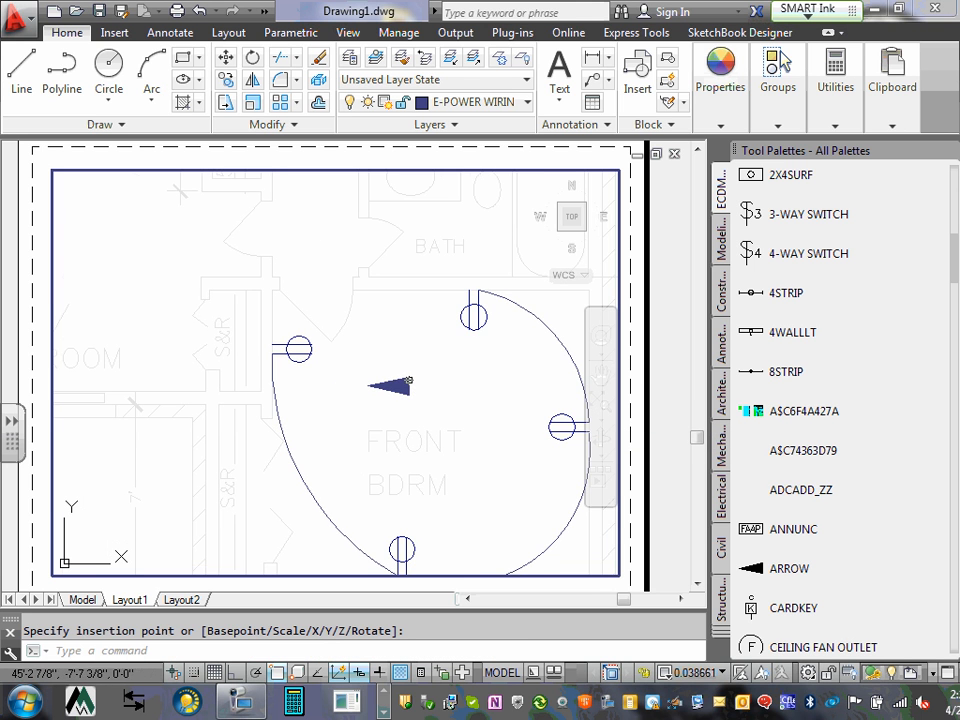
{"action": "left_click", "coordinate": [409, 381]}
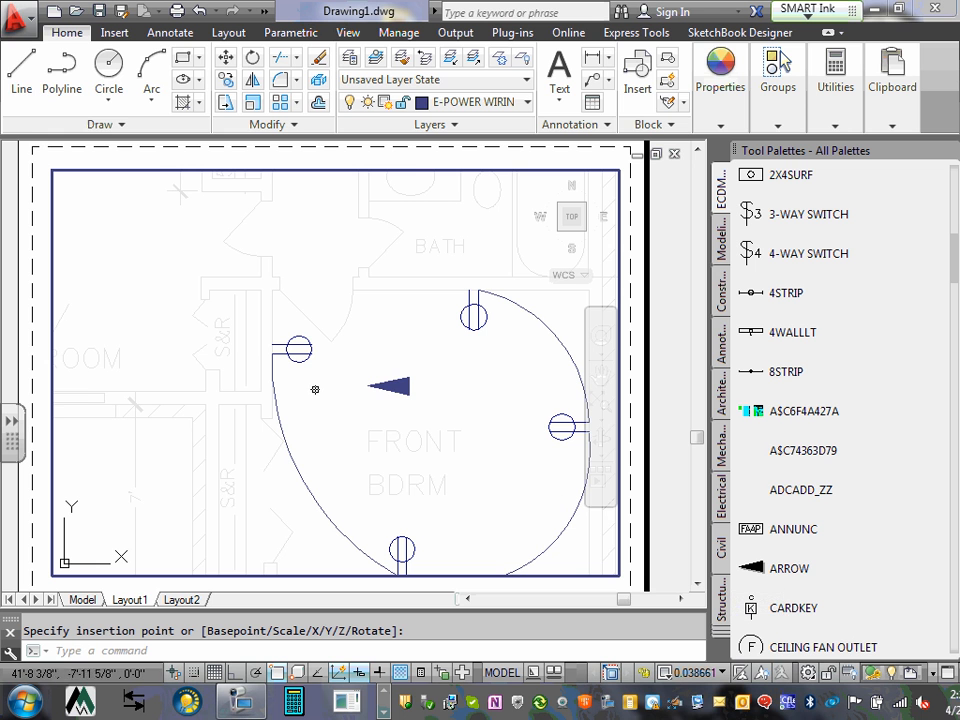
Draw a horizontal line about 2'-10" long eastward from the midpoint of the arrow's base, with Ortho on.
{"action": "left_click", "coordinate": [18, 68]}
{"action": "scroll", "coordinate": [392, 398], "scroll_direction": "up", "scroll_amount": 4}
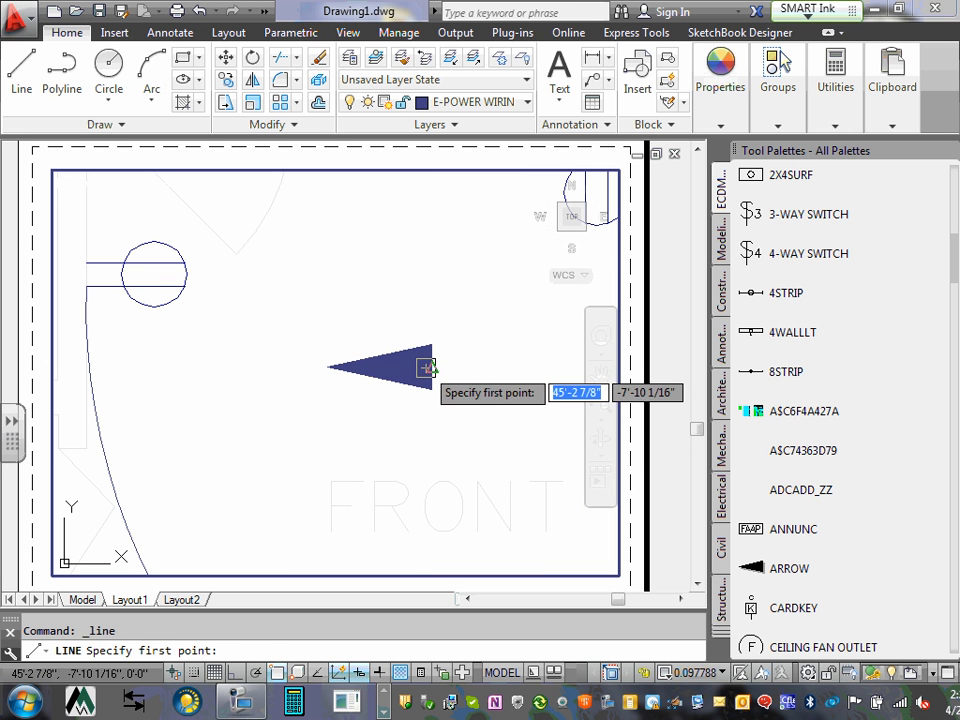
{"action": "left_click", "coordinate": [429, 368]}
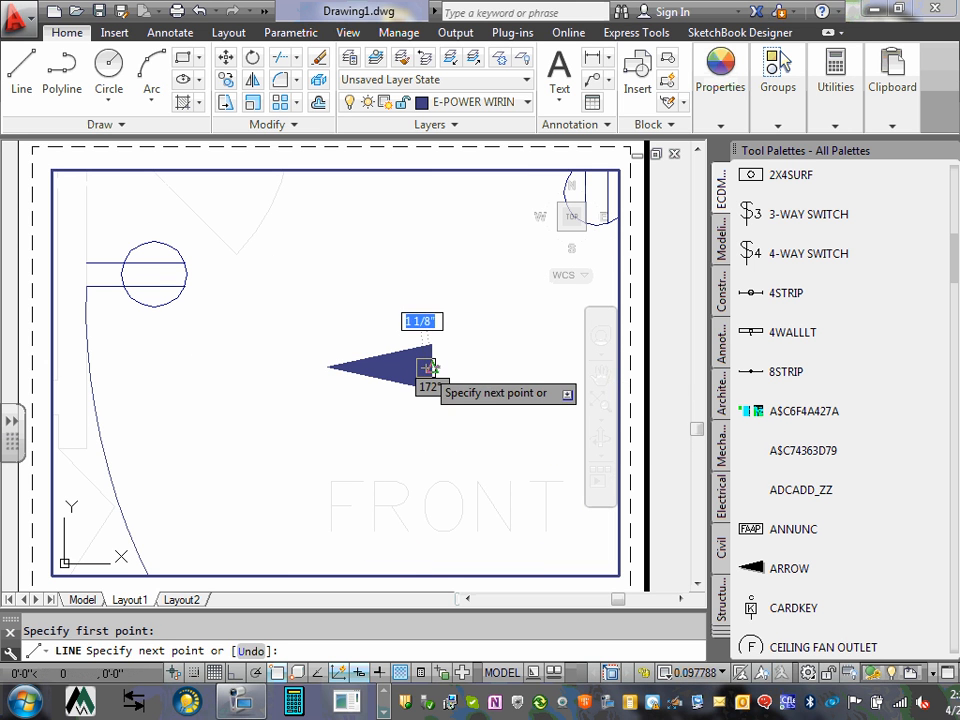
{"action": "left_click", "coordinate": [235, 675]}
{"action": "scroll", "coordinate": [493, 360], "scroll_direction": "down", "scroll_amount": 4}
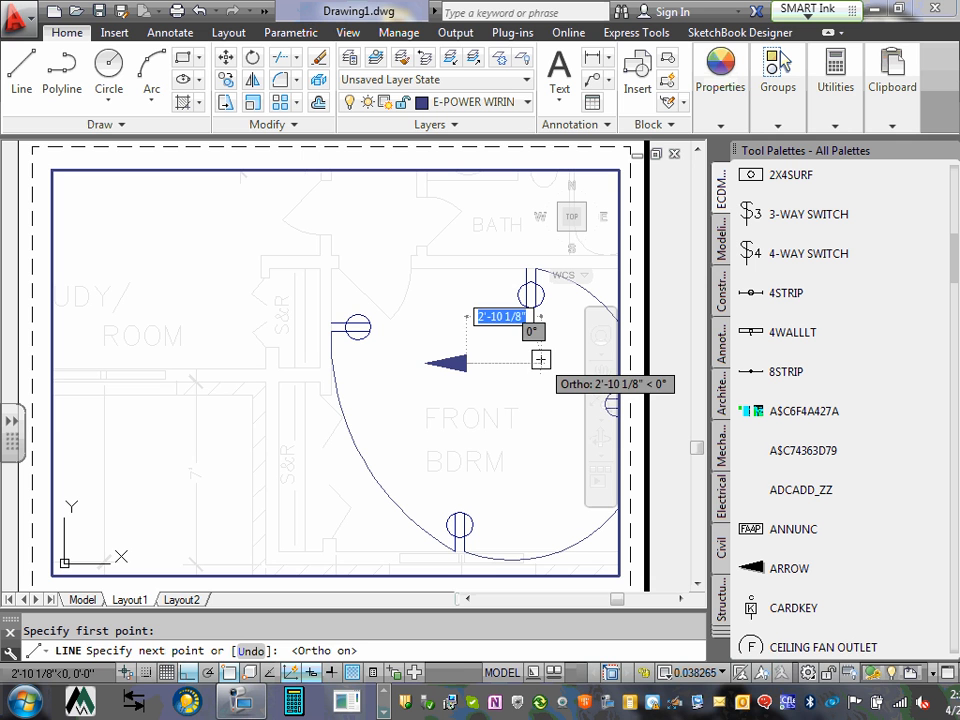
{"action": "left_click", "coordinate": [540, 360]}
{"action": "key", "text": "Escape"}
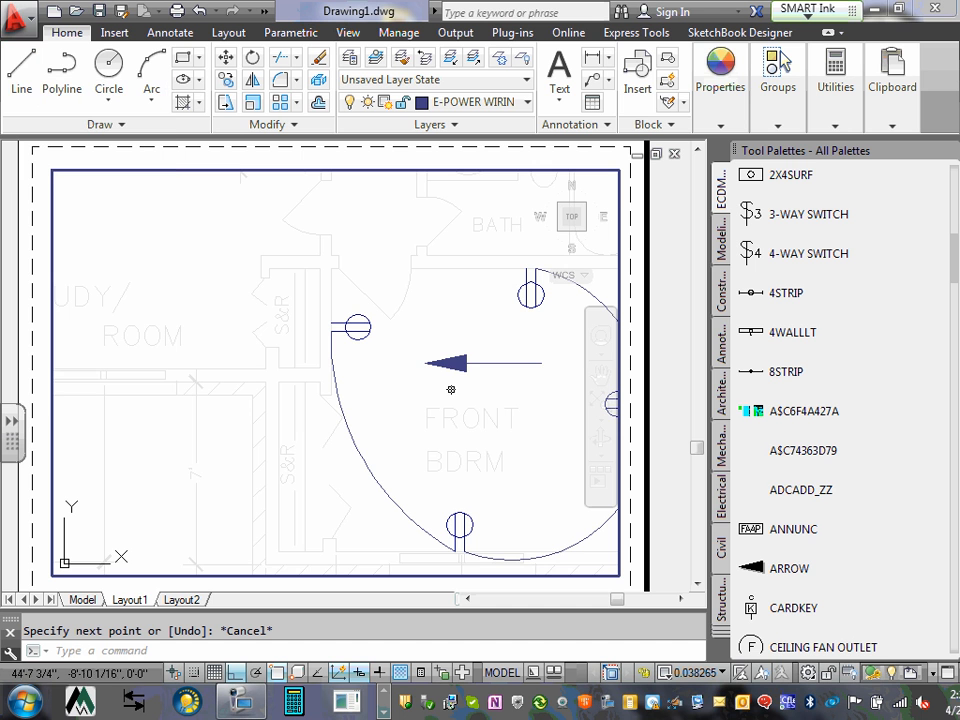
Move the arrow and its line, with Ortho off, from the line's east end to the closet-side receptacle's upper line end at the wall.
{"action": "scroll", "coordinate": [465, 361], "scroll_direction": "up", "scroll_amount": 4}
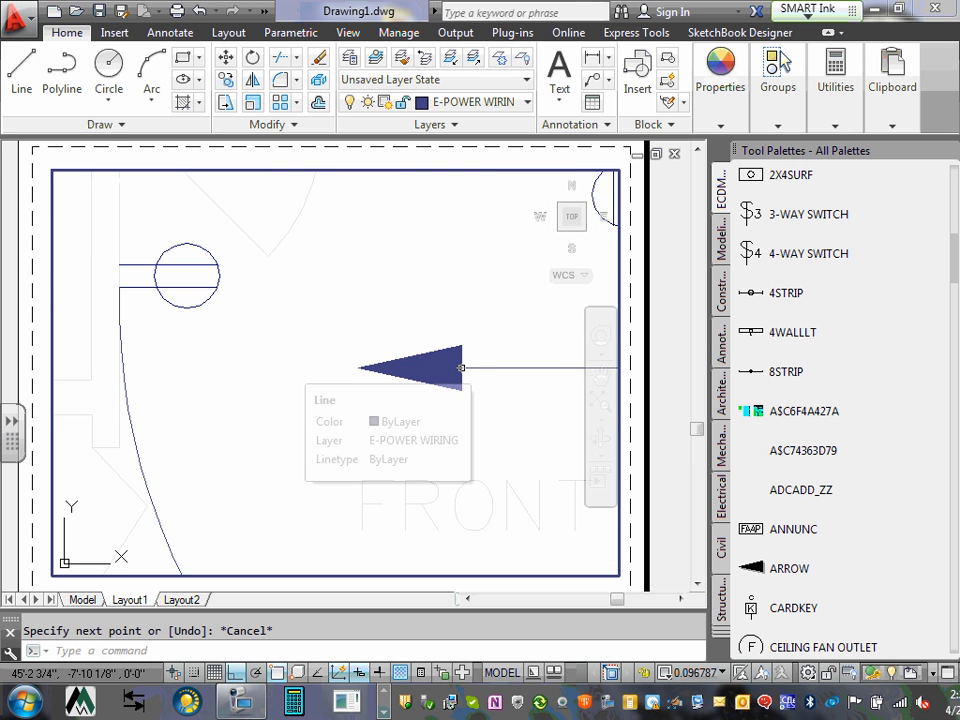
{"action": "scroll", "coordinate": [459, 365], "scroll_direction": "down", "scroll_amount": 4}
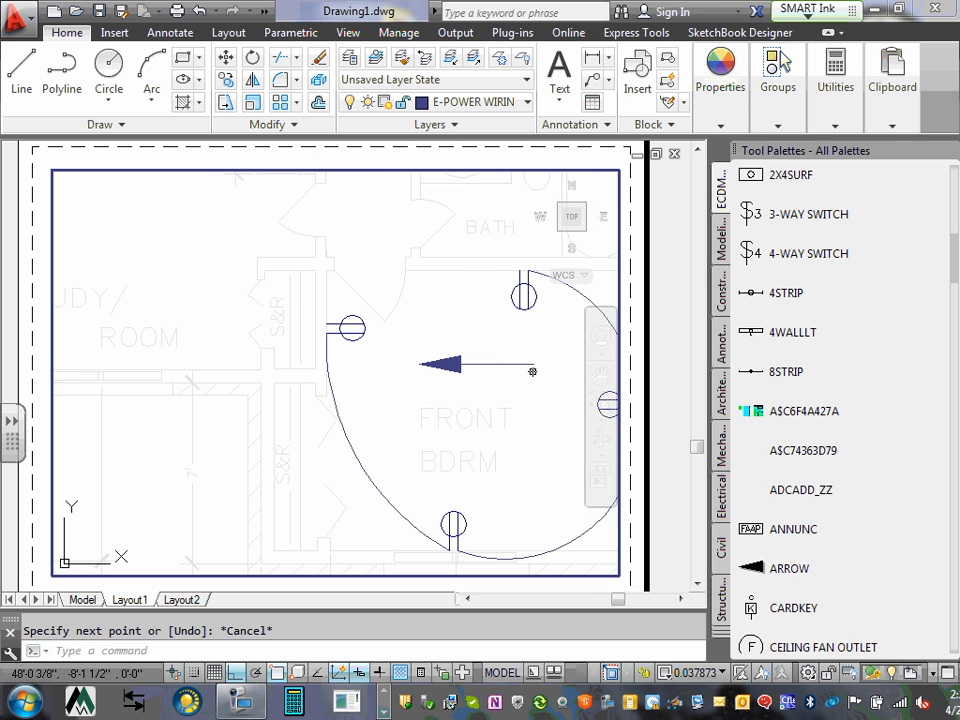
{"action": "scroll", "coordinate": [535, 370], "scroll_direction": "down", "scroll_amount": 2}
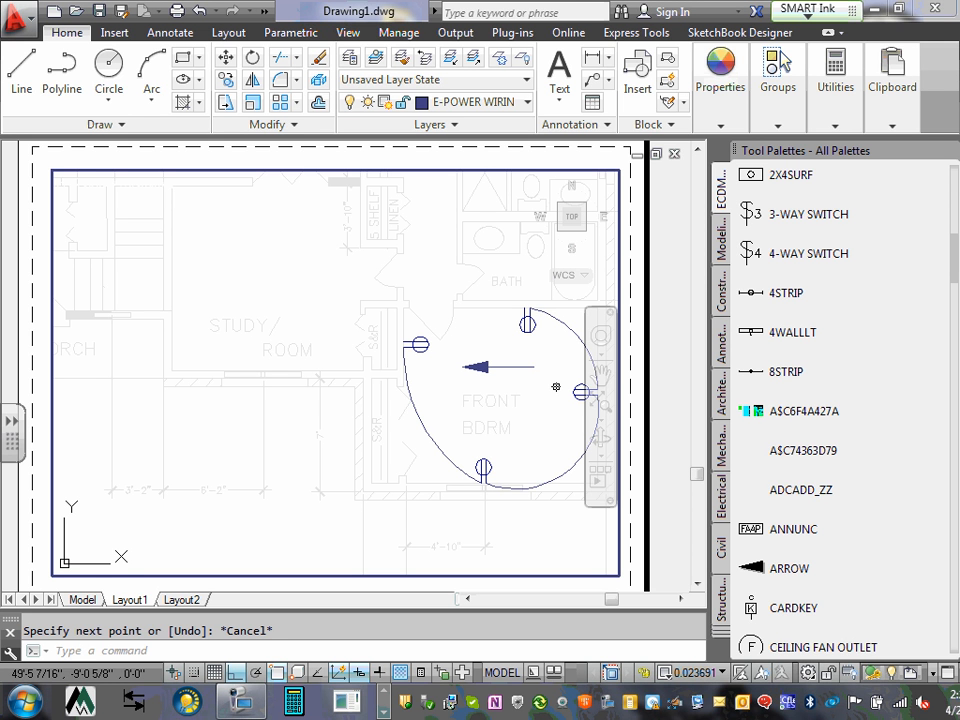
{"action": "left_click", "coordinate": [227, 60]}
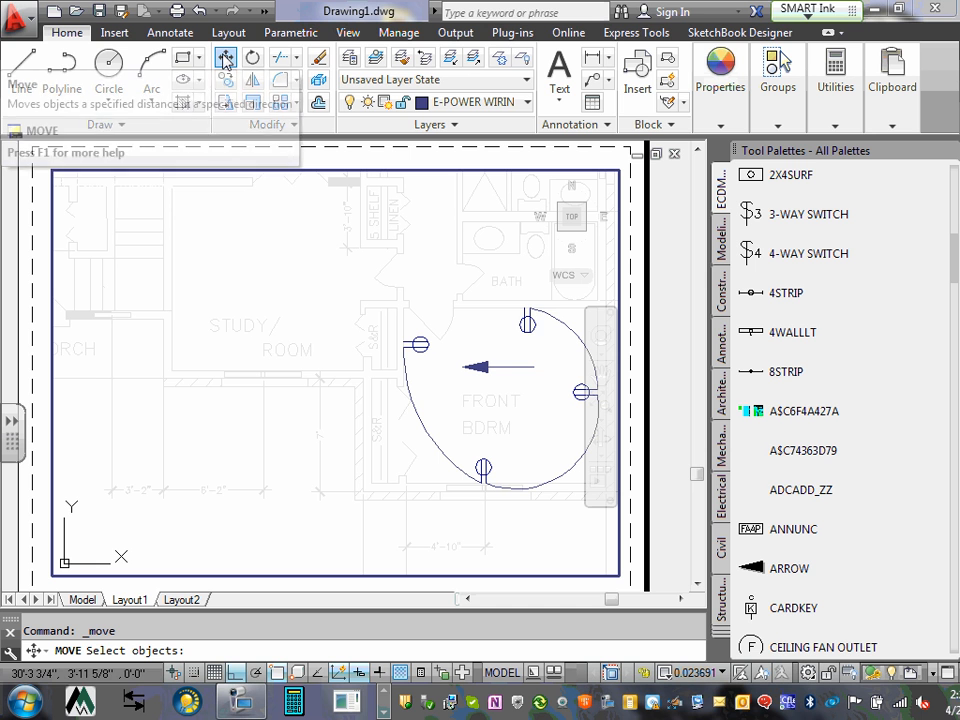
{"action": "left_click", "coordinate": [455, 347]}
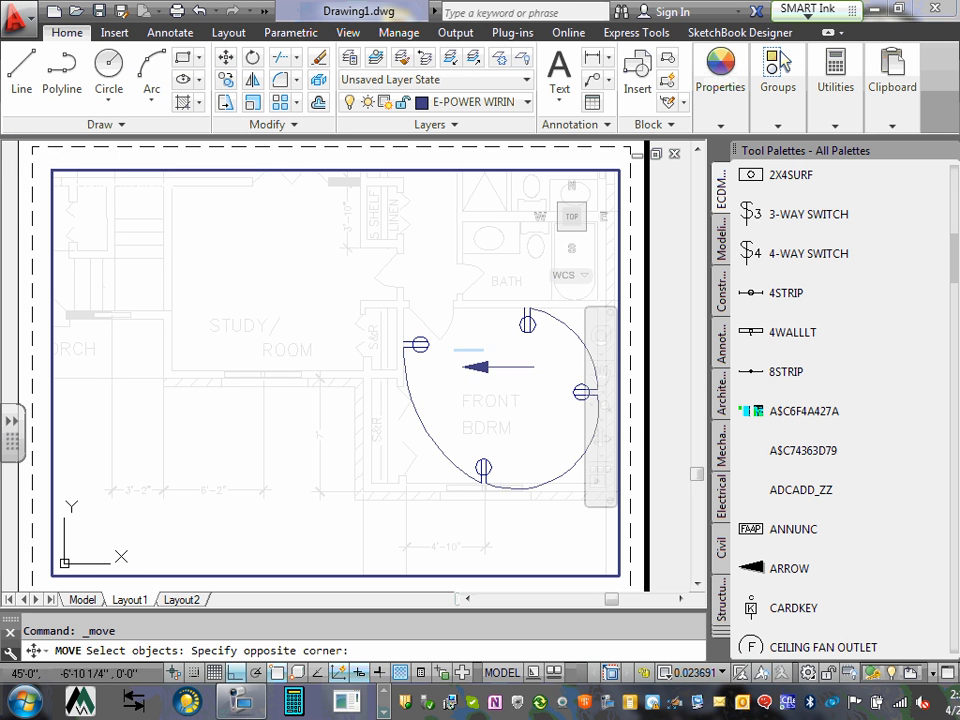
{"action": "left_click", "coordinate": [552, 397]}
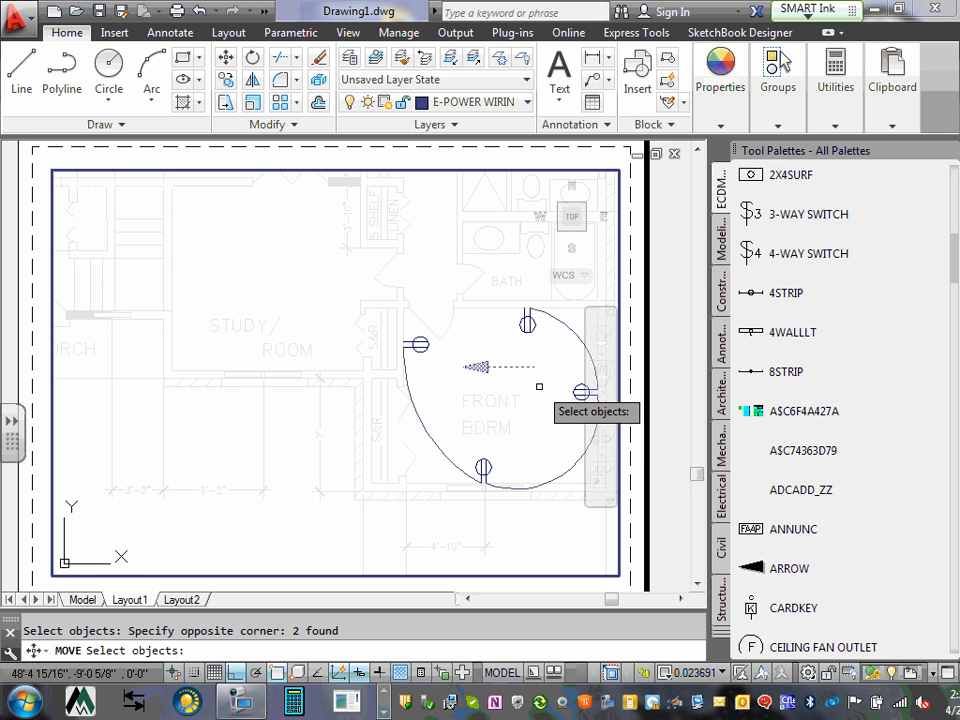
{"action": "key", "text": "Return"}
{"action": "left_click", "coordinate": [533, 367]}
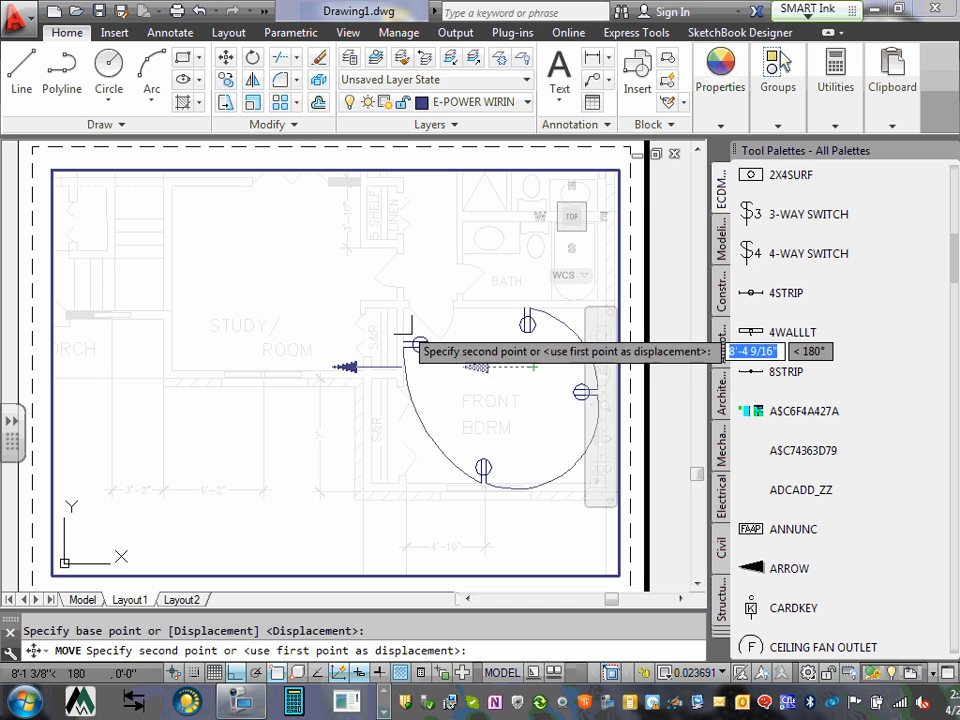
{"action": "left_click", "coordinate": [237, 673]}
{"action": "scroll", "coordinate": [370, 330], "scroll_direction": "up", "scroll_amount": 5}
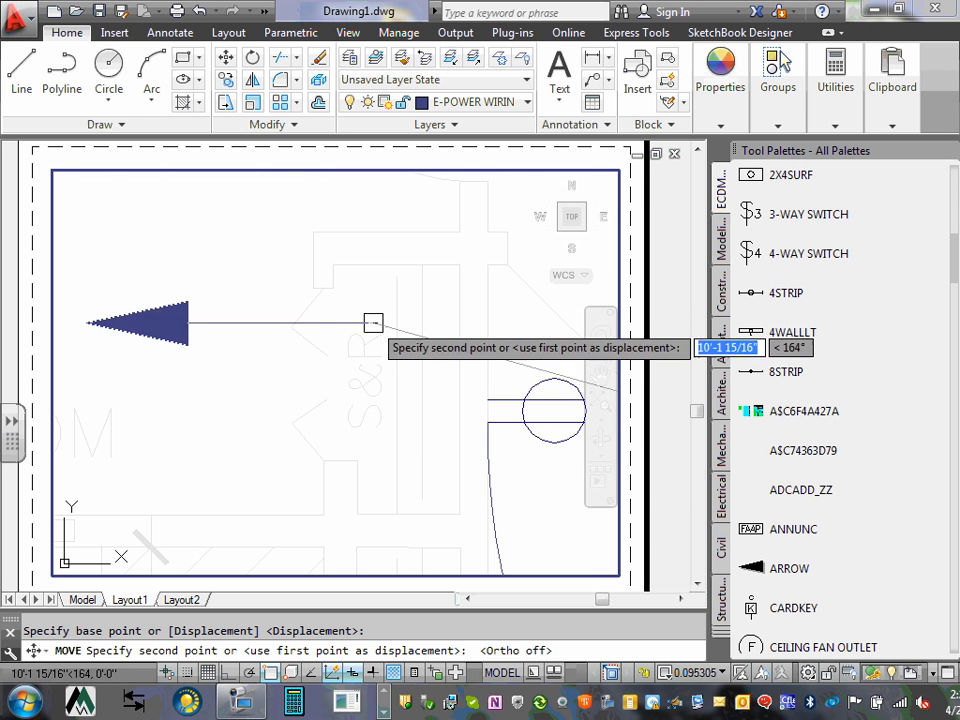
{"action": "left_click", "coordinate": [489, 399]}
Examine the home-run arrow at the closet-side receptacle and its direction relative to the garage and the rest of the floor plan.
{"action": "scroll", "coordinate": [359, 402], "scroll_direction": "down", "scroll_amount": 3}
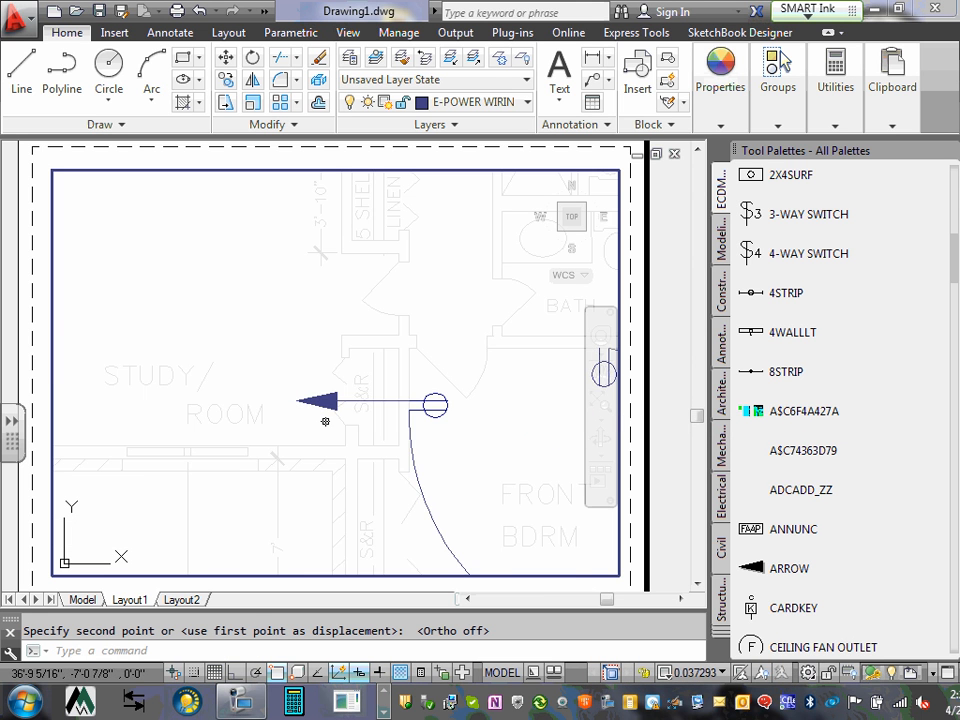
{"action": "scroll", "coordinate": [325, 421], "scroll_direction": "down", "scroll_amount": 2}
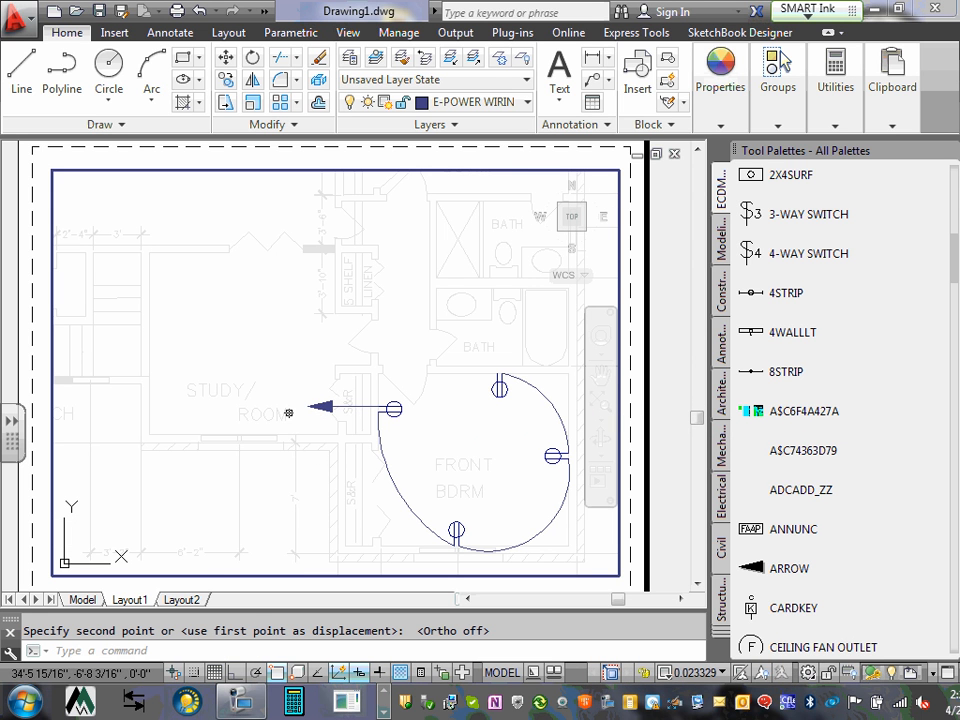
{"action": "scroll", "coordinate": [332, 356], "scroll_direction": "down", "scroll_amount": 2}
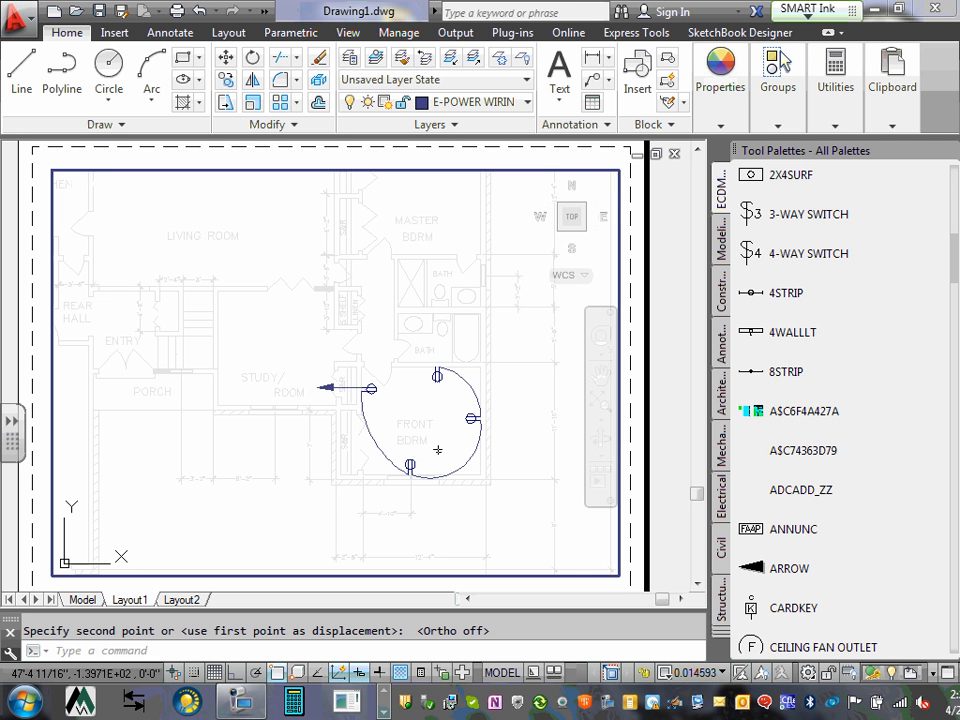
{"action": "scroll", "coordinate": [350, 385], "scroll_direction": "up", "scroll_amount": 5}
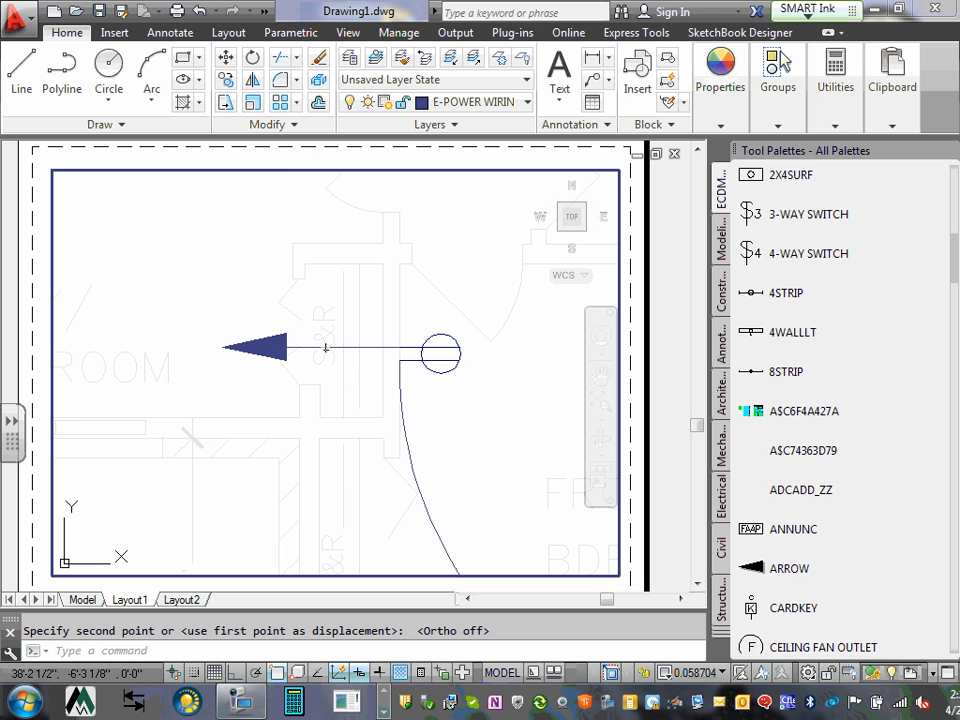
{"action": "scroll", "coordinate": [300, 390], "scroll_direction": "down", "scroll_amount": 2}
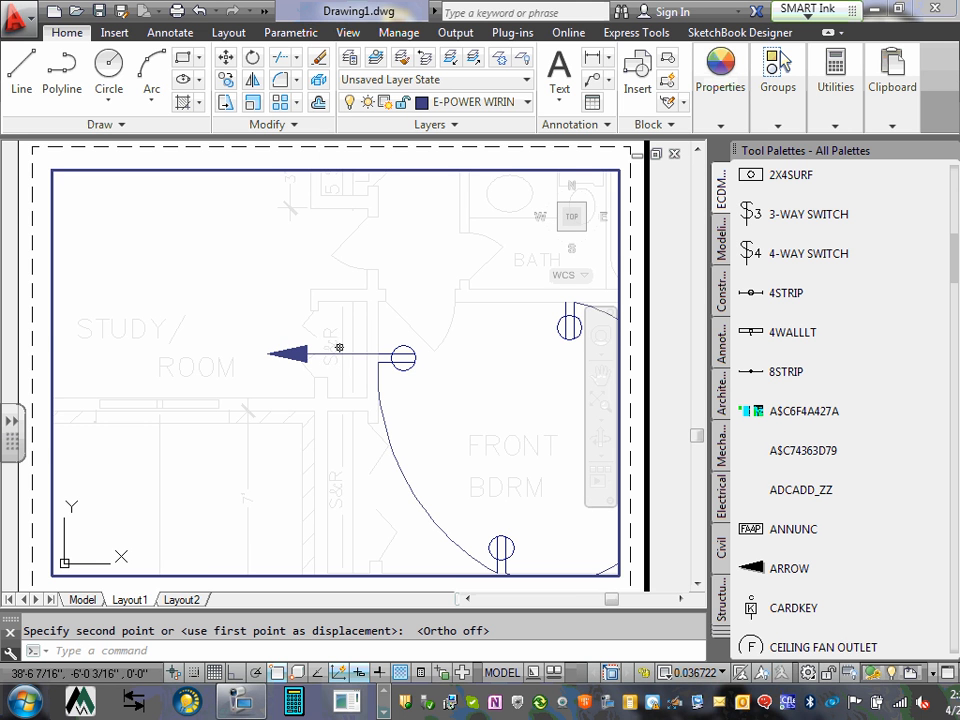
{"action": "scroll", "coordinate": [317, 362], "scroll_direction": "down", "scroll_amount": 1}
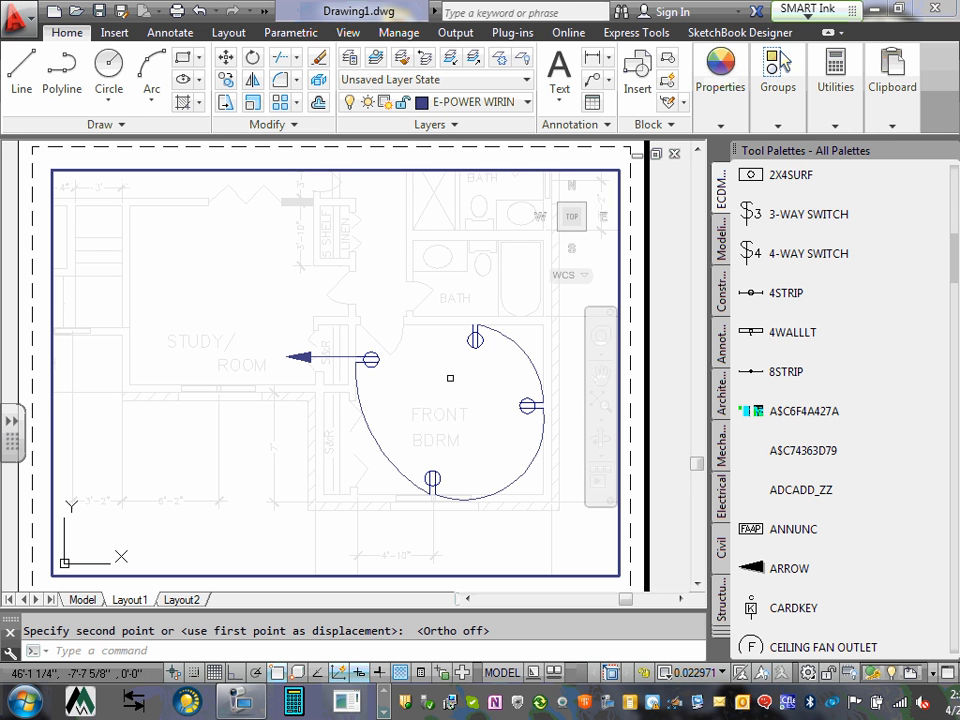
{"action": "scroll", "coordinate": [385, 382], "scroll_direction": "down", "scroll_amount": 5}
{"action": "middle_click_drag", "start_coordinate": [393, 382], "coordinate": [415, 385]}
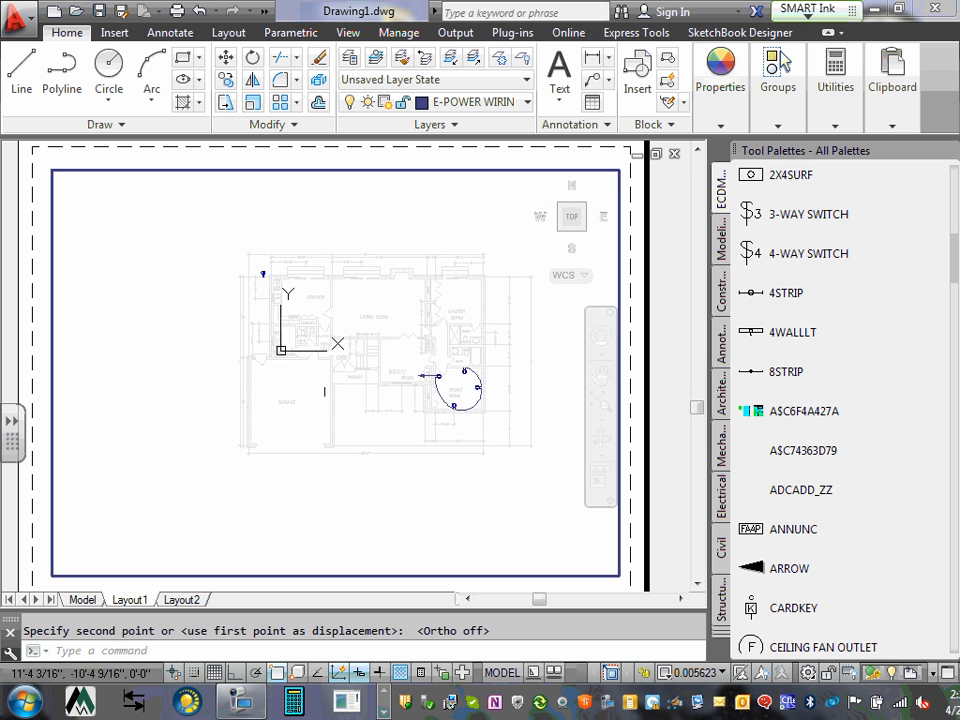
{"action": "scroll", "coordinate": [416, 382], "scroll_direction": "up", "scroll_amount": 4}
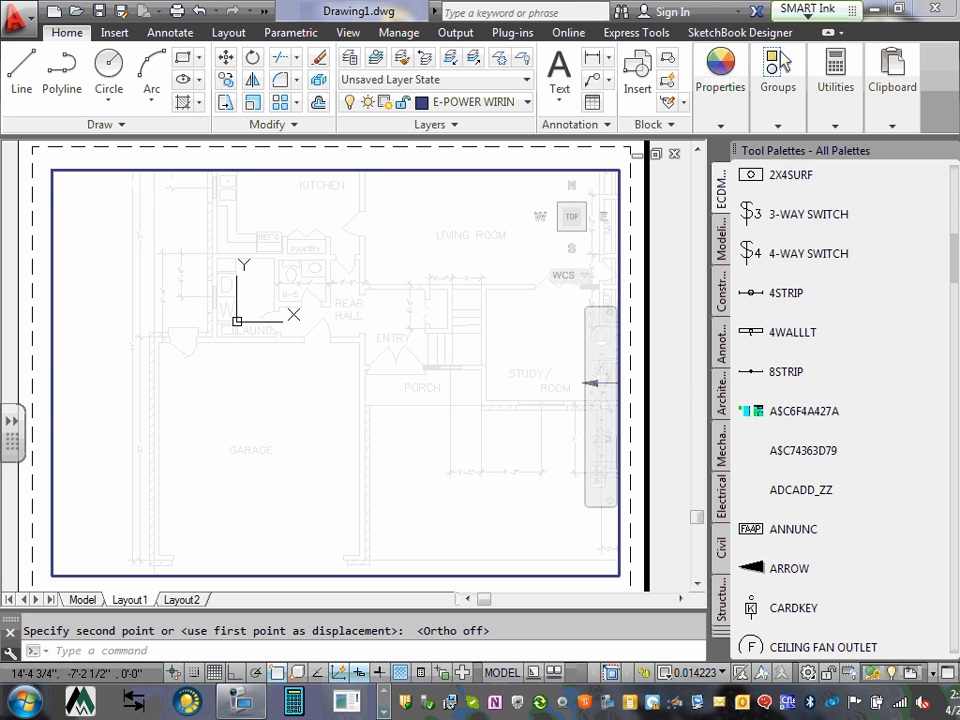
{"action": "scroll", "coordinate": [430, 404], "scroll_direction": "down", "scroll_amount": 3}
{"action": "scroll", "coordinate": [430, 404], "scroll_direction": "up", "scroll_amount": 3}
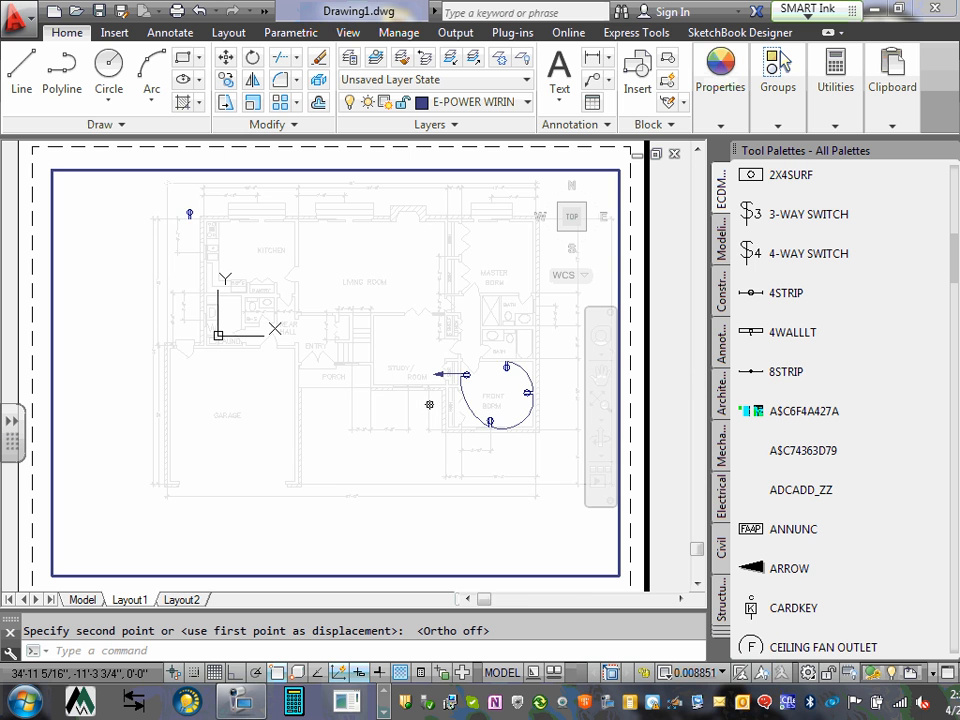
{"action": "scroll", "coordinate": [456, 390], "scroll_direction": "up", "scroll_amount": 2}
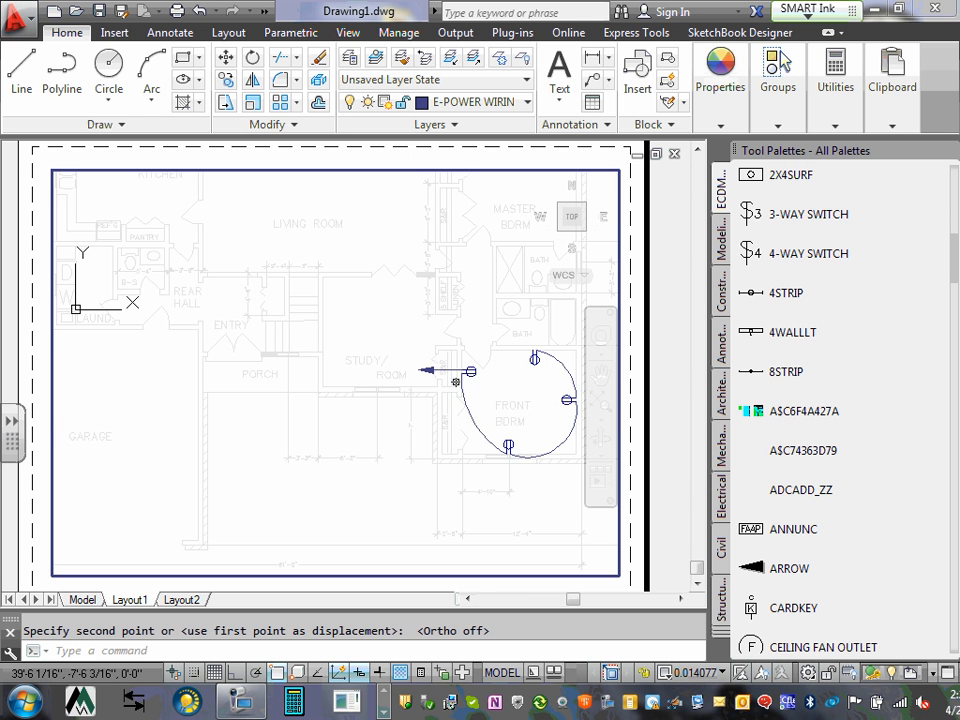
{"action": "scroll", "coordinate": [445, 380], "scroll_direction": "up", "scroll_amount": 3}
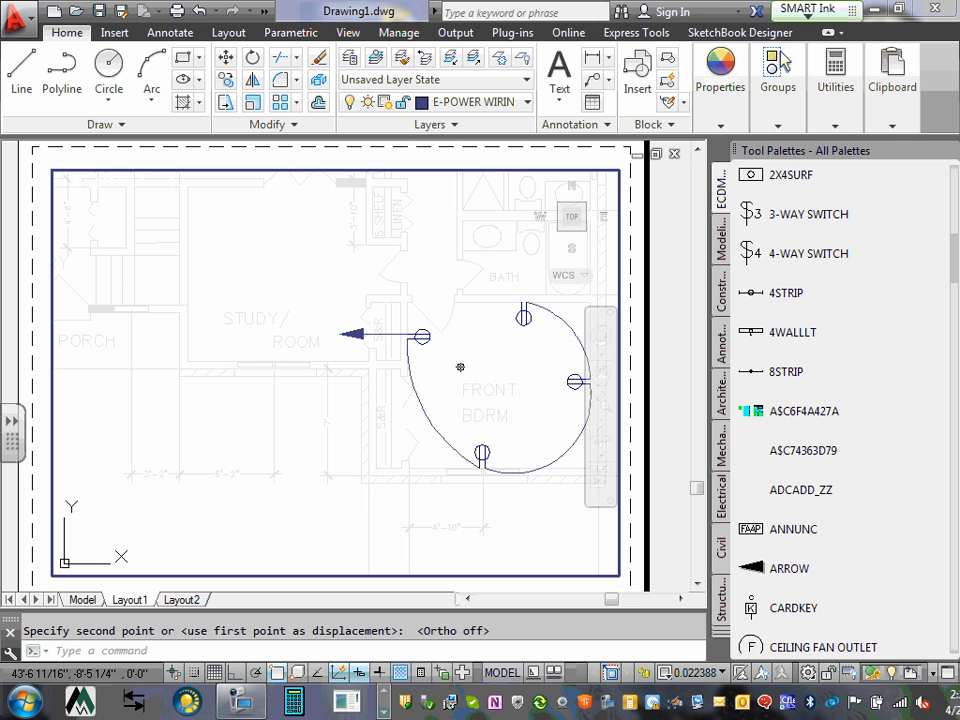
{"action": "left_click", "coordinate": [355, 335]}
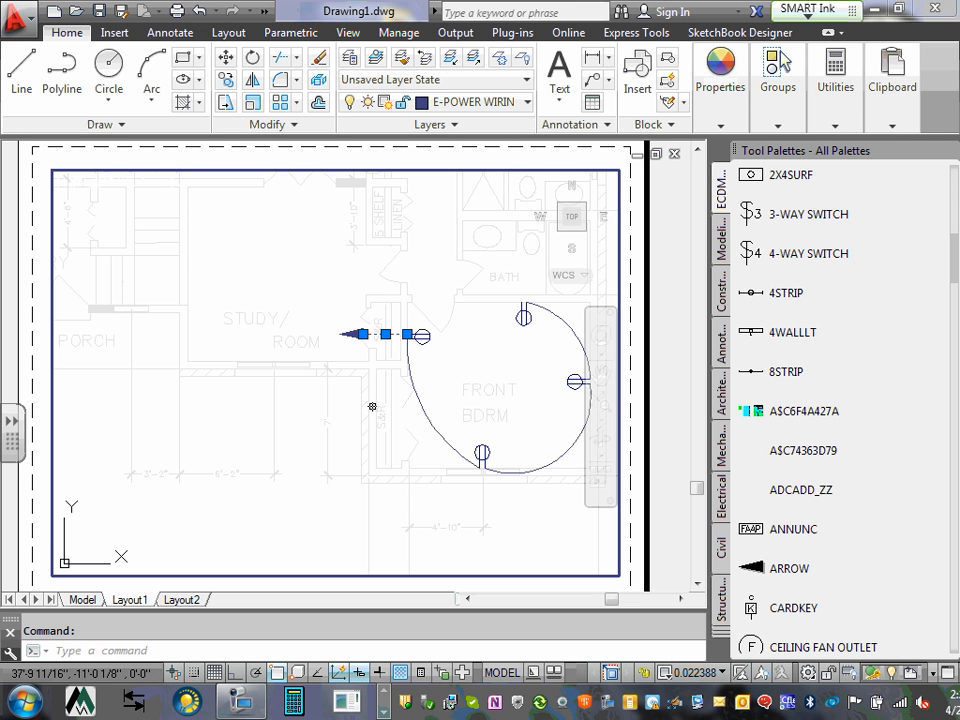
{"action": "key", "text": "Escape"}
{"action": "scroll", "coordinate": [400, 395], "scroll_direction": "down", "scroll_amount": 5}
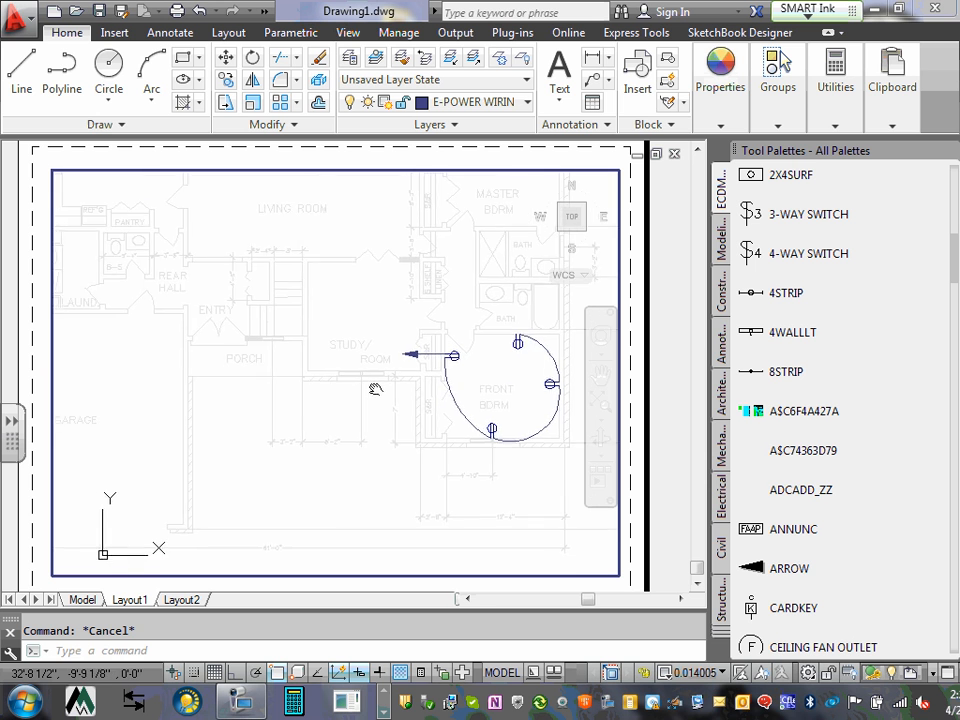
{"action": "mouse_move", "coordinate": [243, 365]}
{"action": "middle_mouse_down"}
{"action": "mouse_move", "coordinate": [289, 366]}
{"action": "mouse_move", "coordinate": [242, 376]}
{"action": "middle_mouse_up"}
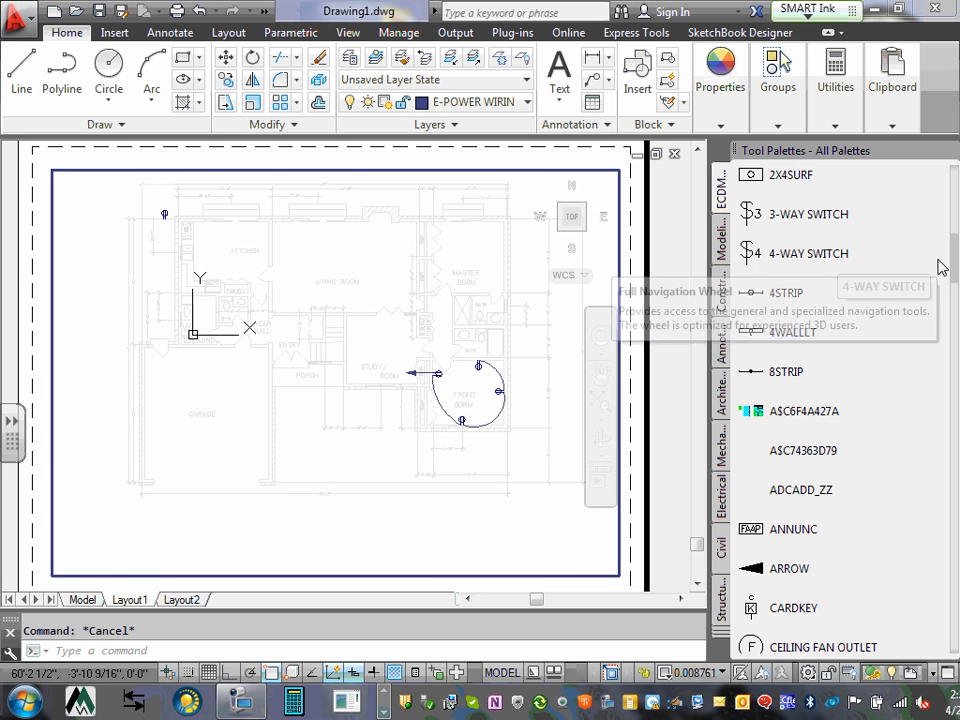
Insert the HOMERUN block just above the home-run arrow, keeping its default PANEL A and CIRCUIT attribute values.
{"action": "left_click_drag", "start_coordinate": [953, 263], "coordinate": [955, 458]}
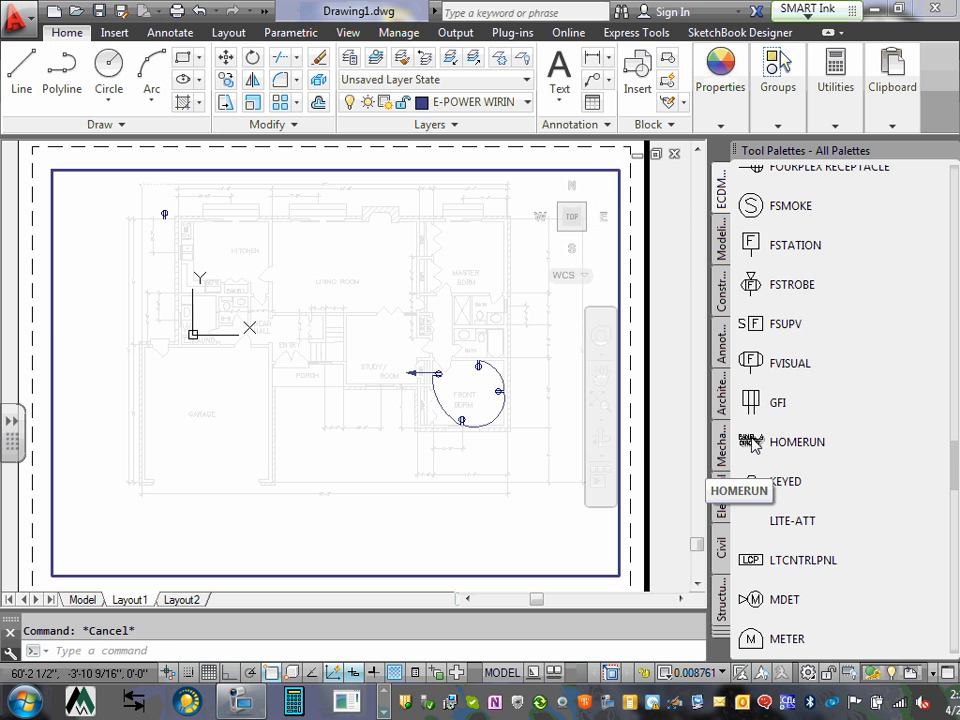
{"action": "left_click", "coordinate": [751, 443]}
{"action": "scroll", "coordinate": [385, 370], "scroll_direction": "up", "scroll_amount": 5}
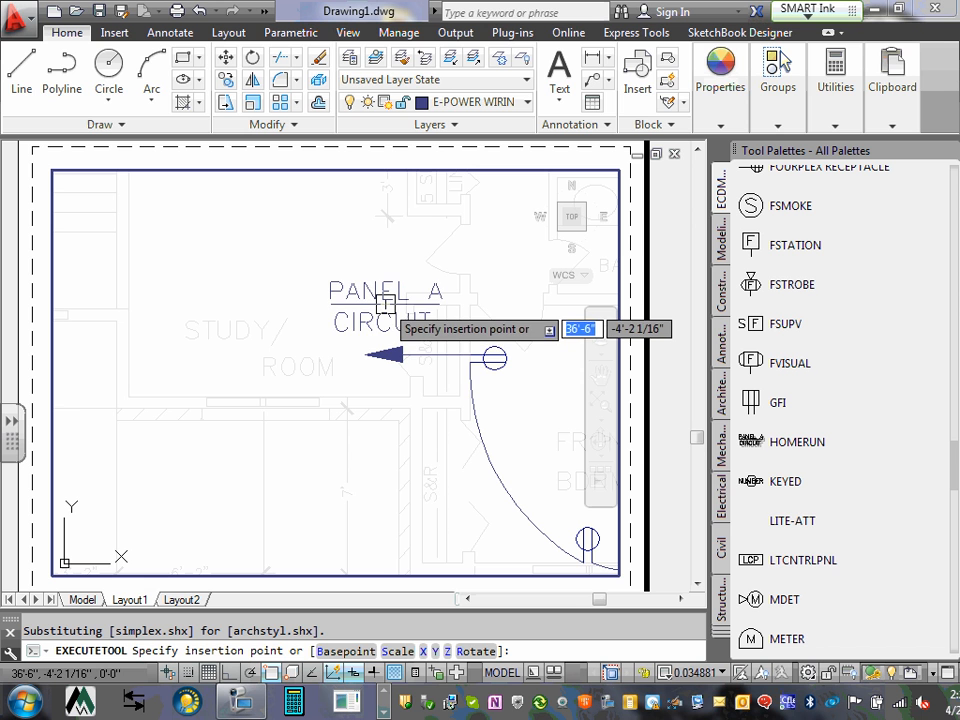
{"action": "left_click", "coordinate": [385, 303]}
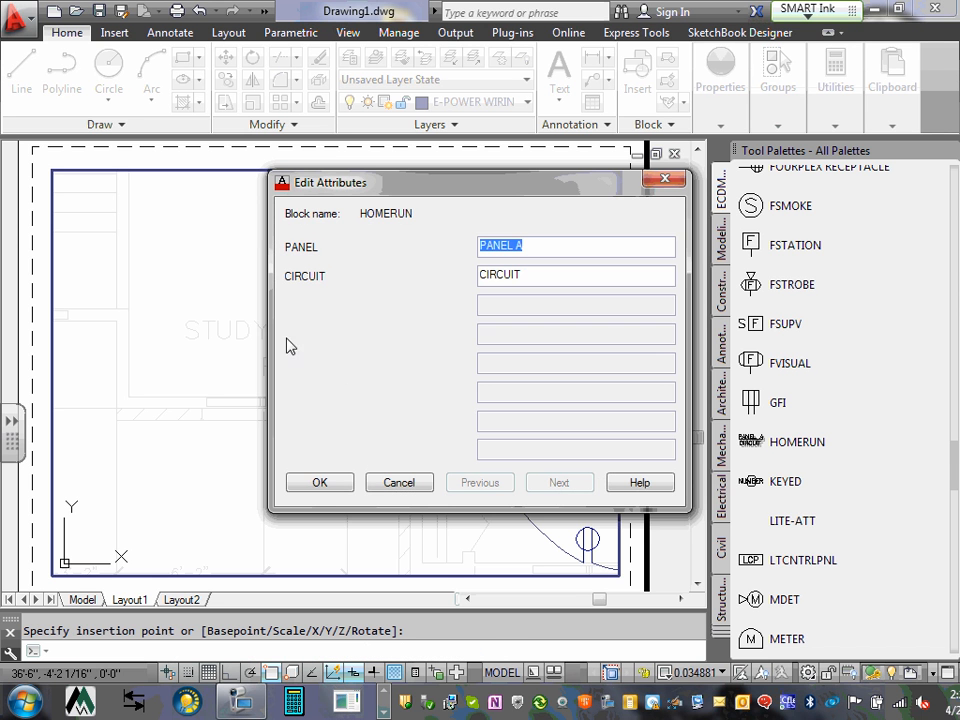
{"action": "left_click", "coordinate": [664, 179]}
{"action": "key", "text": "Escape"}
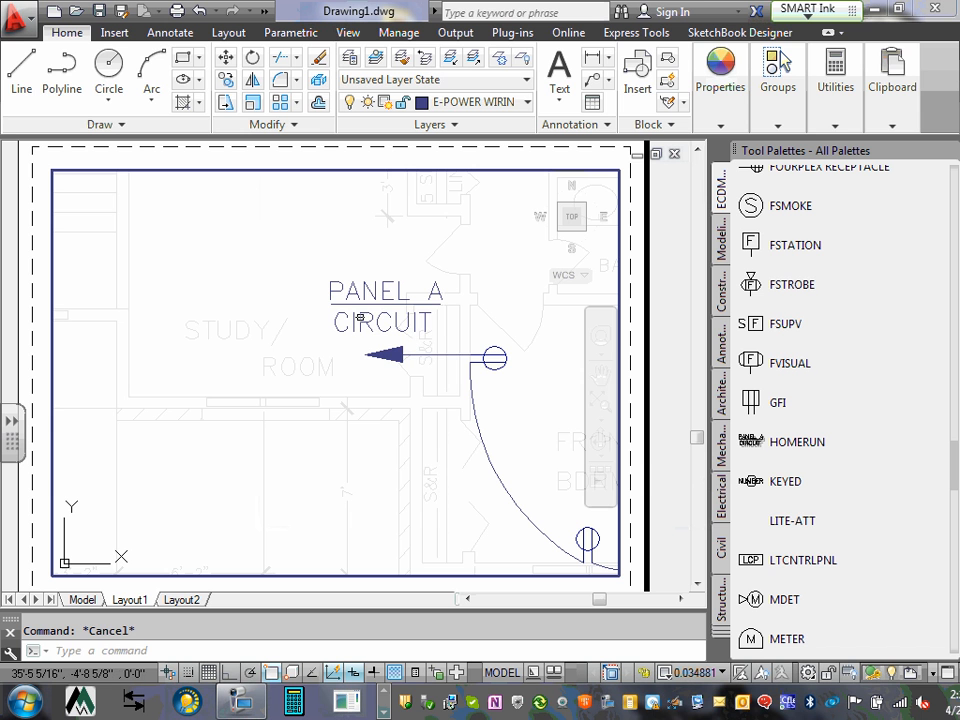
{"action": "double_click", "coordinate": [370, 290]}
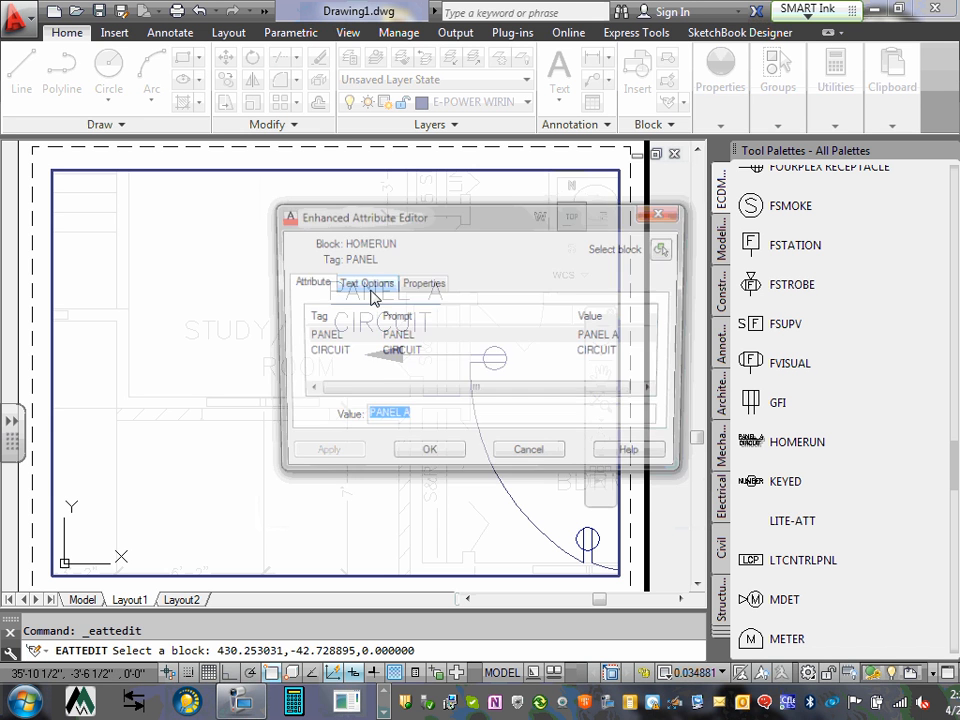
{"action": "left_click", "coordinate": [531, 457]}
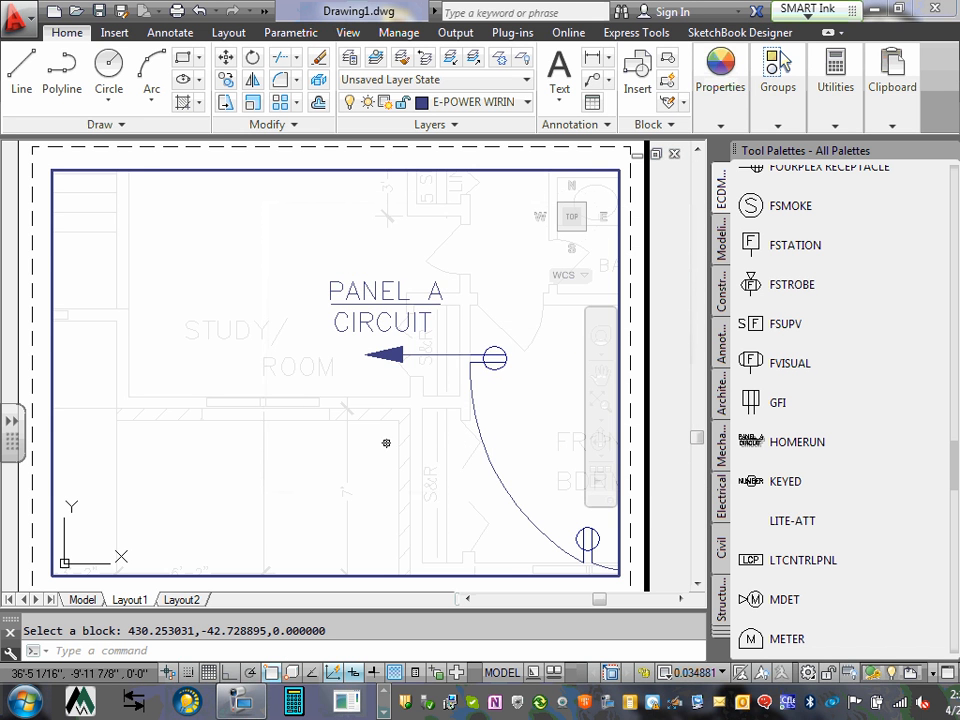
Set the PANEL attribute of the HOMERUN block above the arrow to P-1.
{"action": "scroll", "coordinate": [384, 441], "scroll_direction": "down", "scroll_amount": 3}
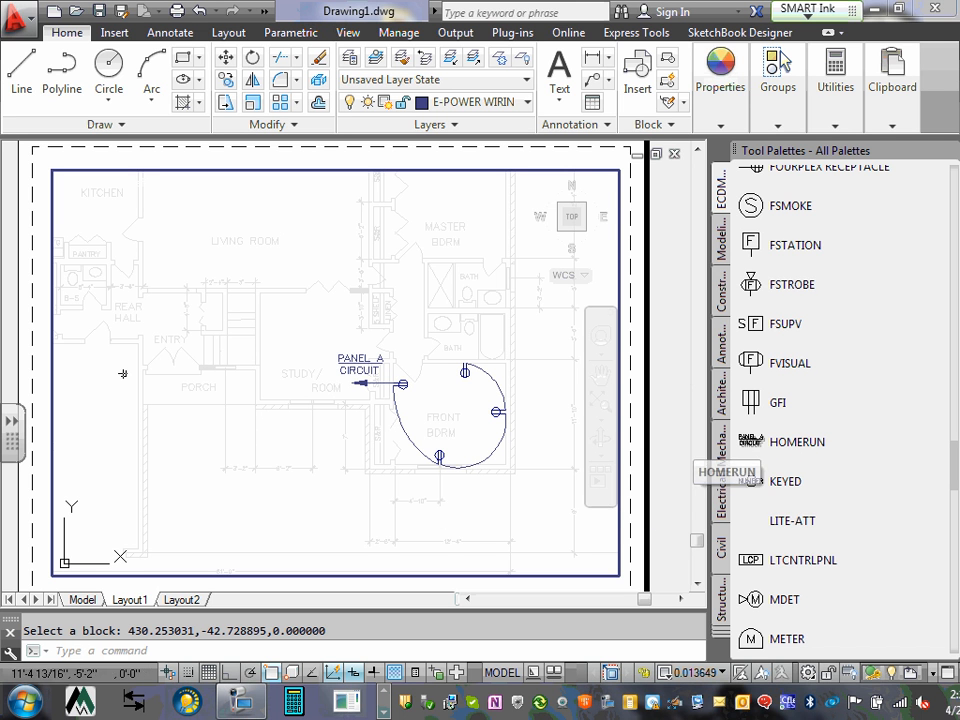
{"action": "scroll", "coordinate": [348, 372], "scroll_direction": "up", "scroll_amount": 2}
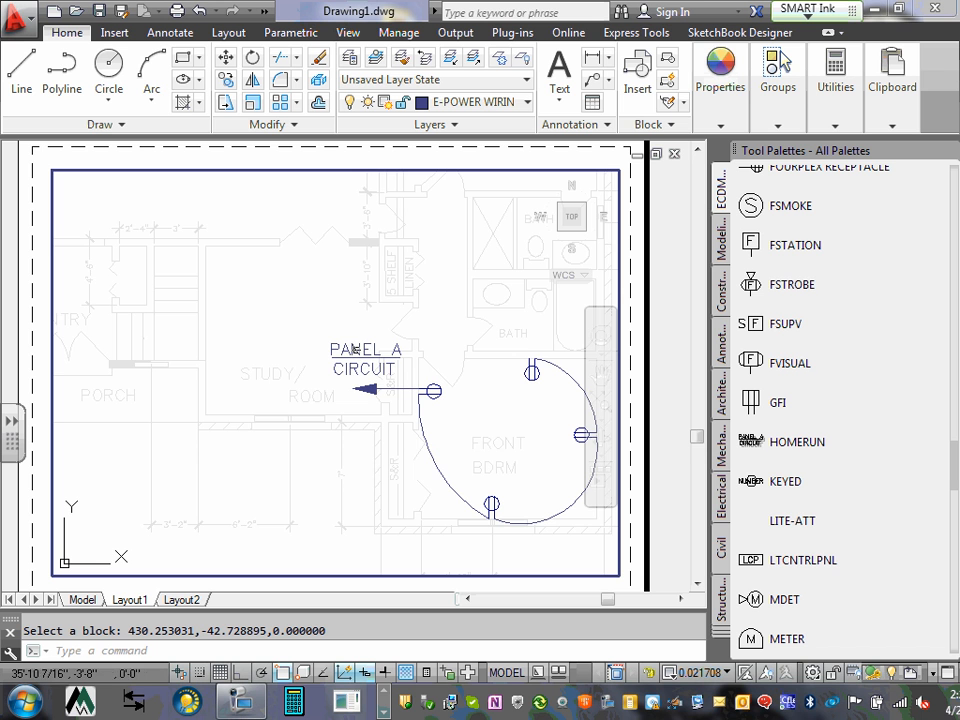
{"action": "scroll", "coordinate": [347, 348], "scroll_direction": "up", "scroll_amount": 2}
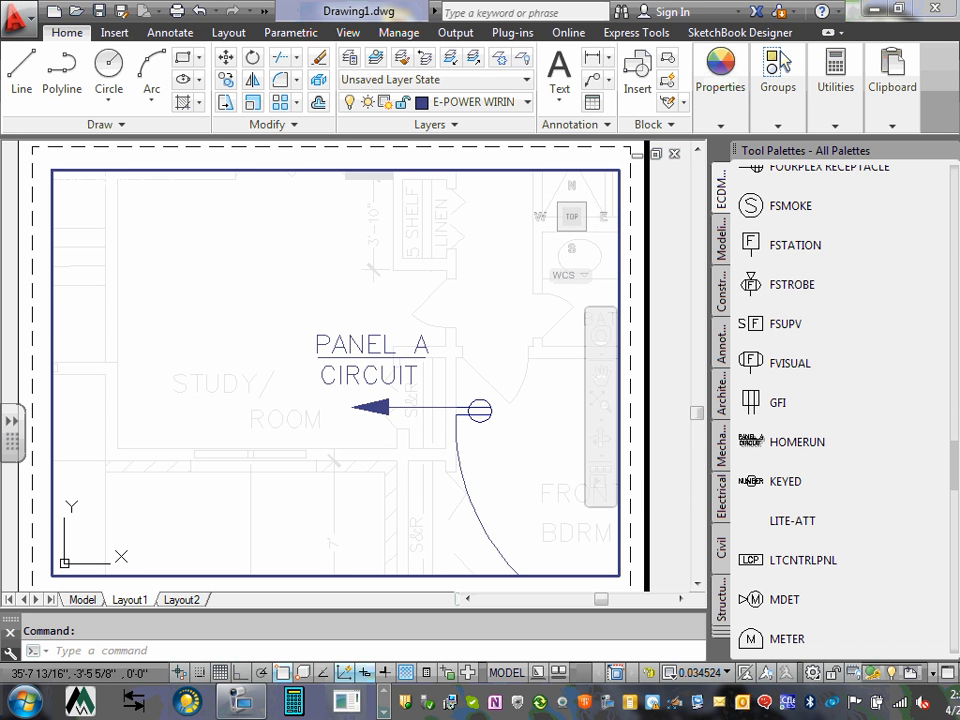
{"action": "left_click", "coordinate": [350, 341]}
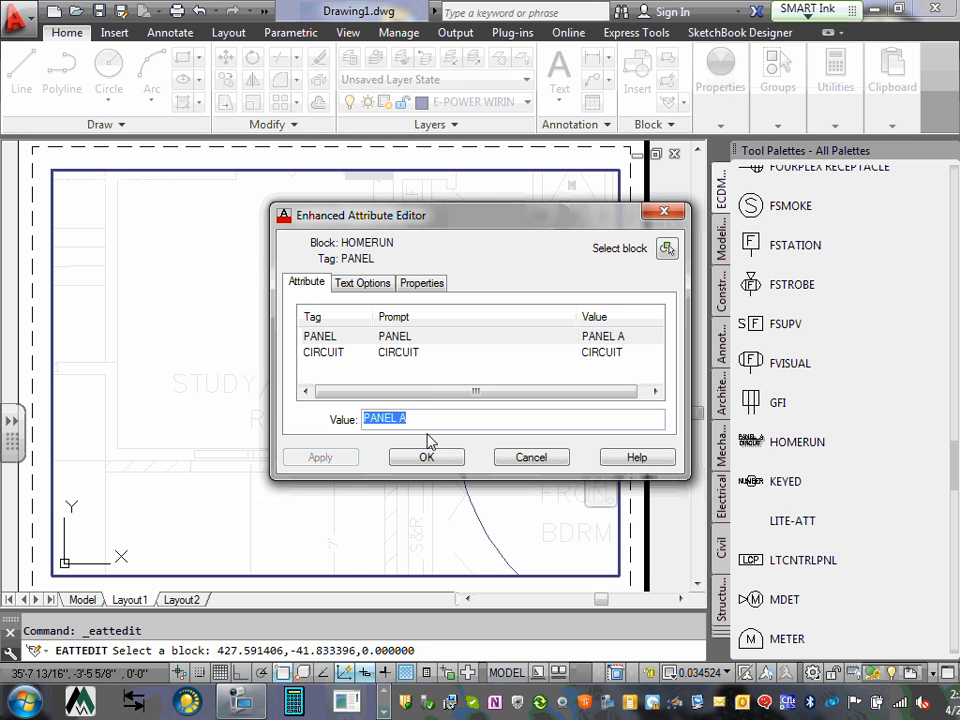
{"action": "type", "text": "P-1"}
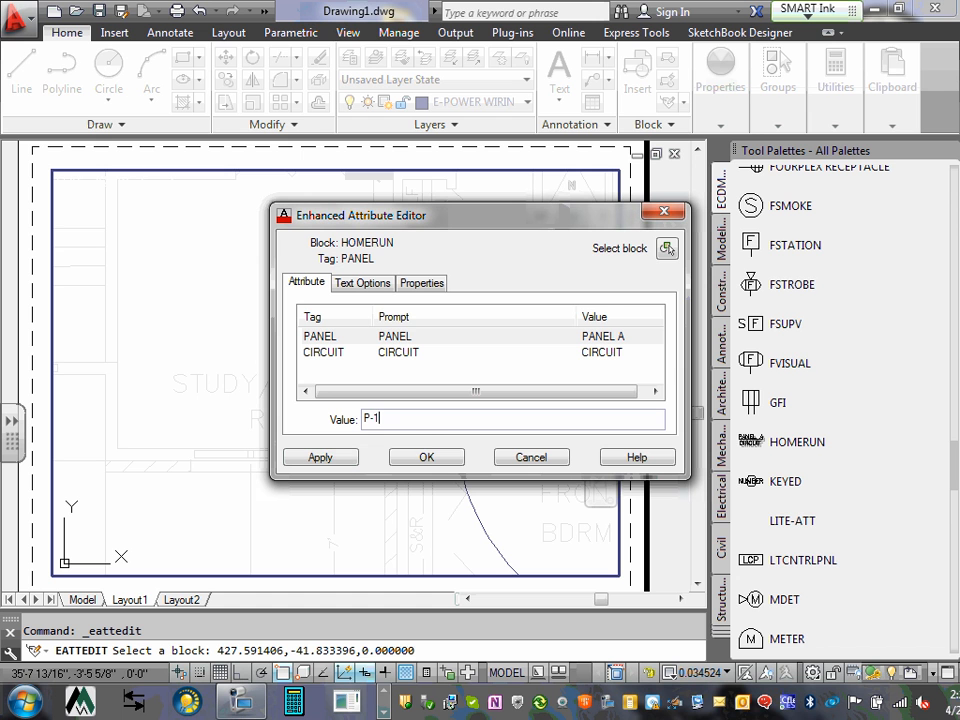
Set the CIRCUIT attribute of the HOMERUN block above the arrow to C#1.
{"action": "left_click", "coordinate": [373, 349]}
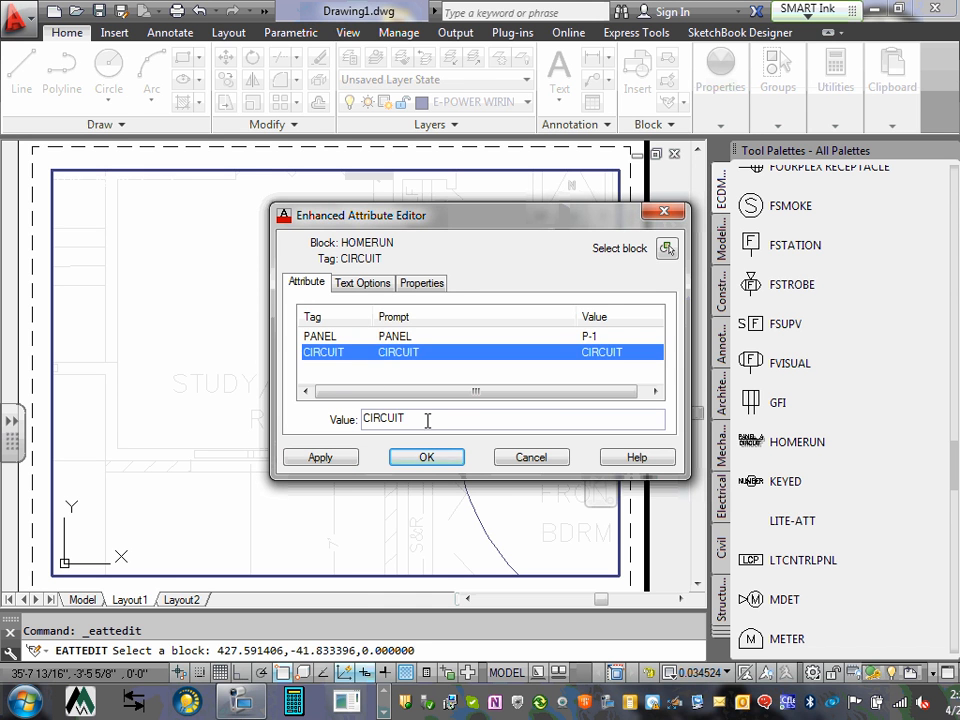
{"action": "left_click_drag", "start_coordinate": [426, 419], "coordinate": [313, 390]}
{"action": "type", "text": "C"}
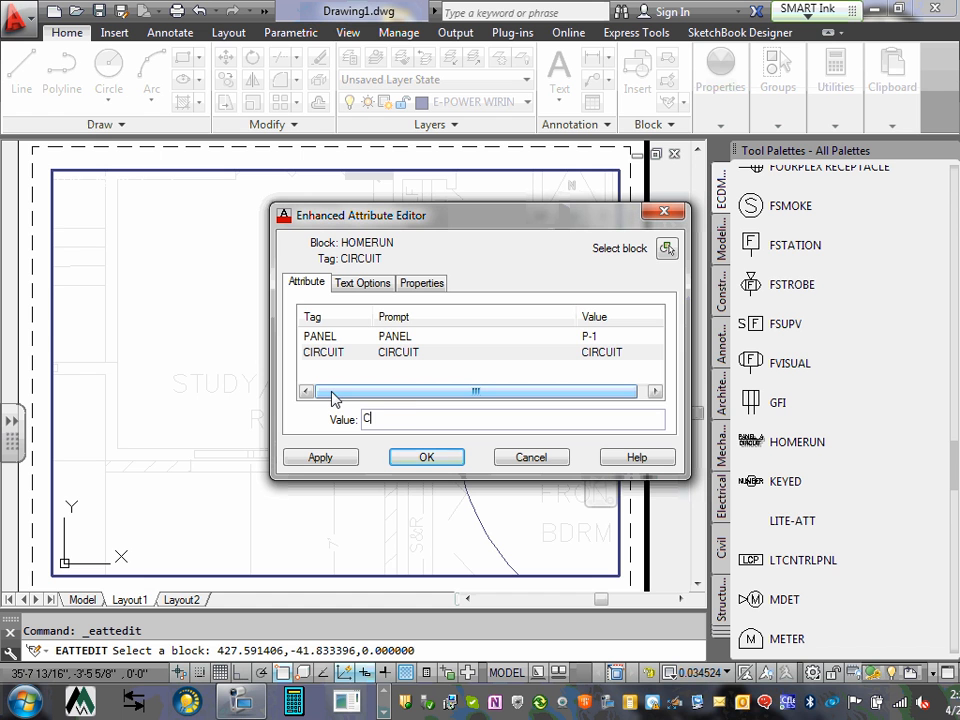
{"action": "type", "text": "#1"}
Check the PANEL and CIRCUIT entries of the HOMERUN block and accept the attribute changes.
{"action": "left_click", "coordinate": [400, 338]}
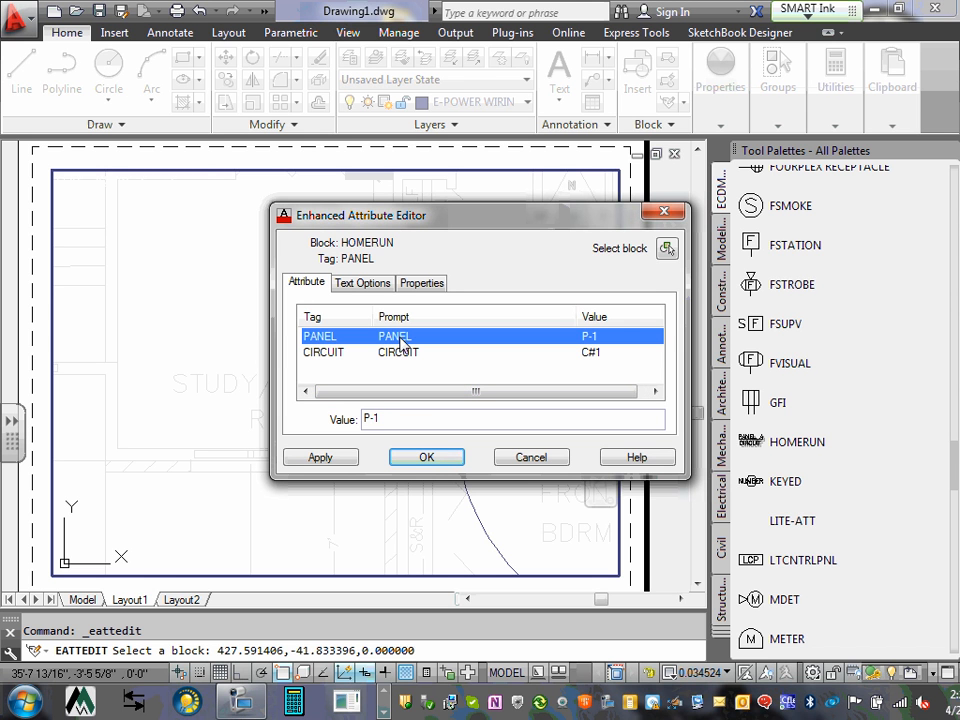
{"action": "left_click", "coordinate": [403, 353]}
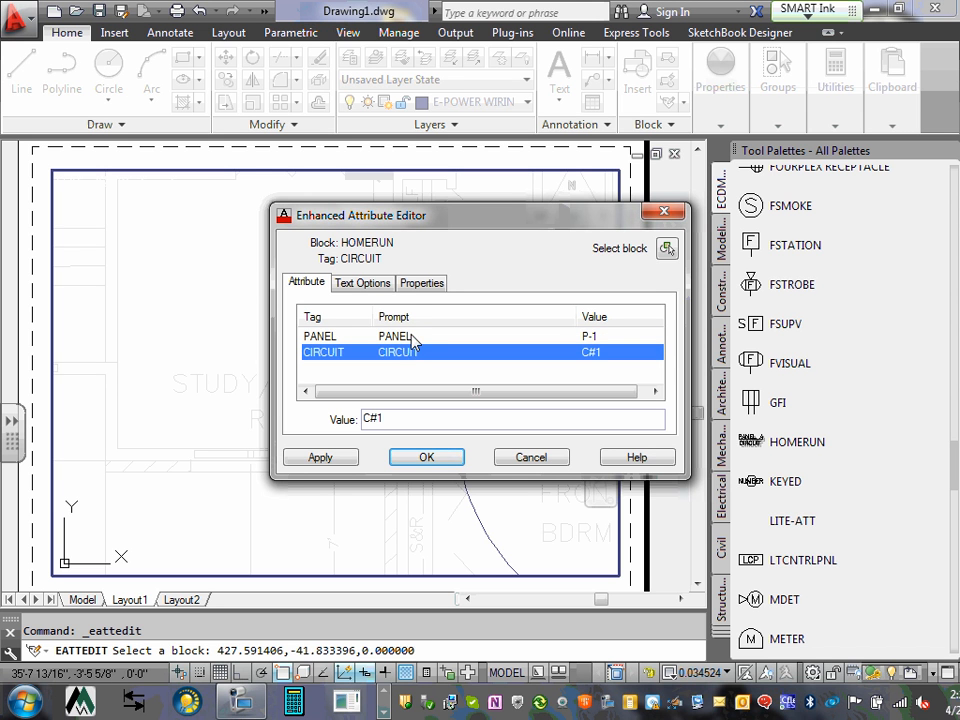
{"action": "left_click", "coordinate": [413, 338]}
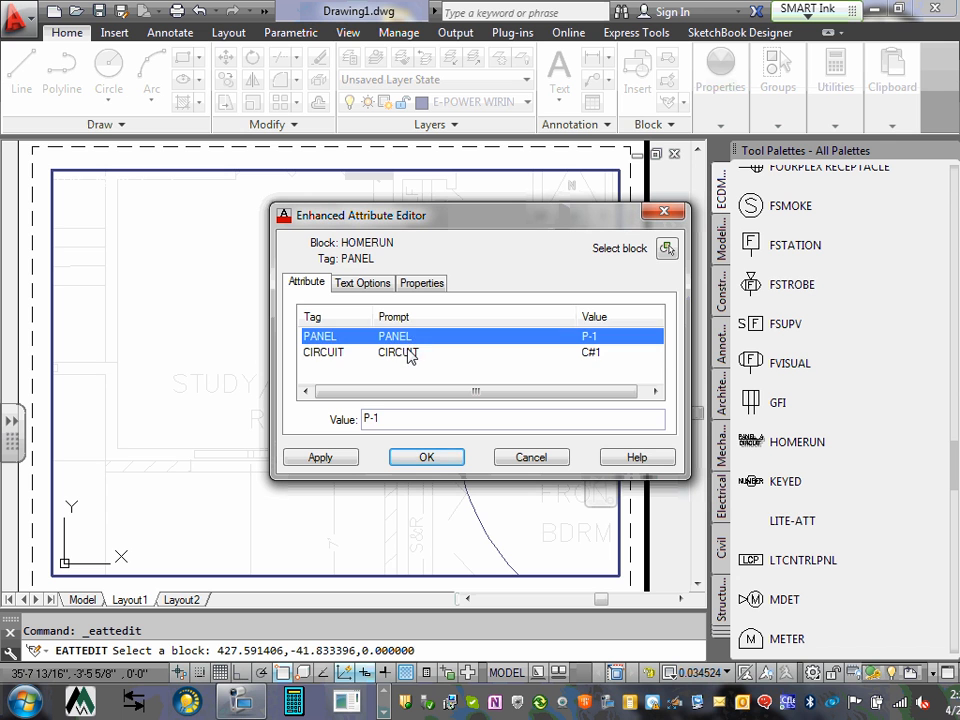
{"action": "left_click", "coordinate": [408, 353]}
{"action": "left_click", "coordinate": [409, 339]}
{"action": "left_click", "coordinate": [410, 352]}
{"action": "left_click", "coordinate": [408, 340]}
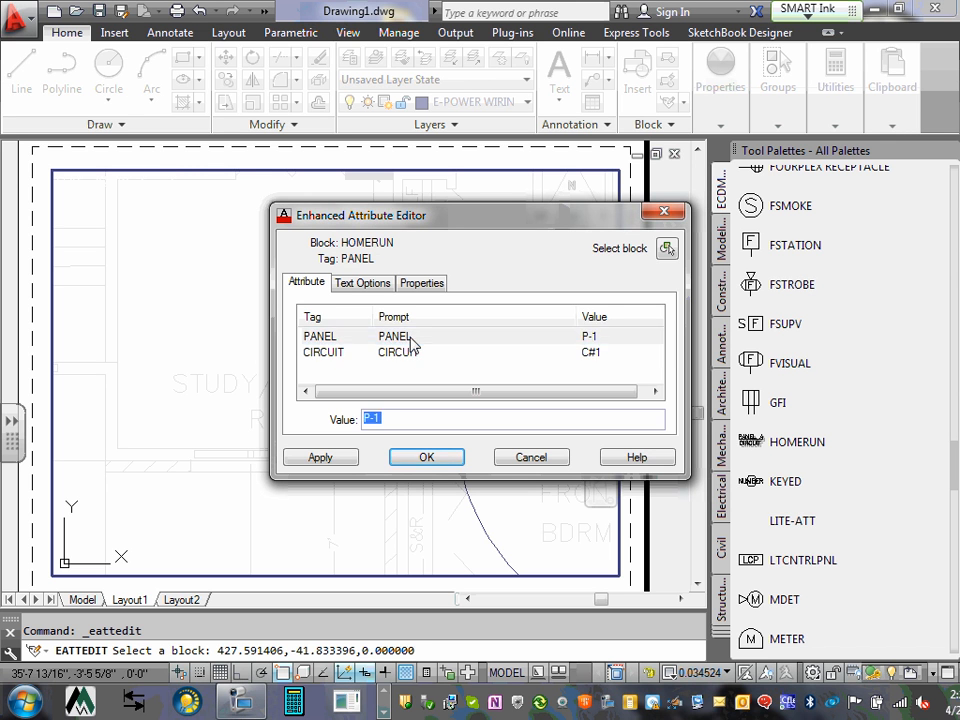
{"action": "left_click", "coordinate": [409, 354]}
{"action": "left_click", "coordinate": [410, 338]}
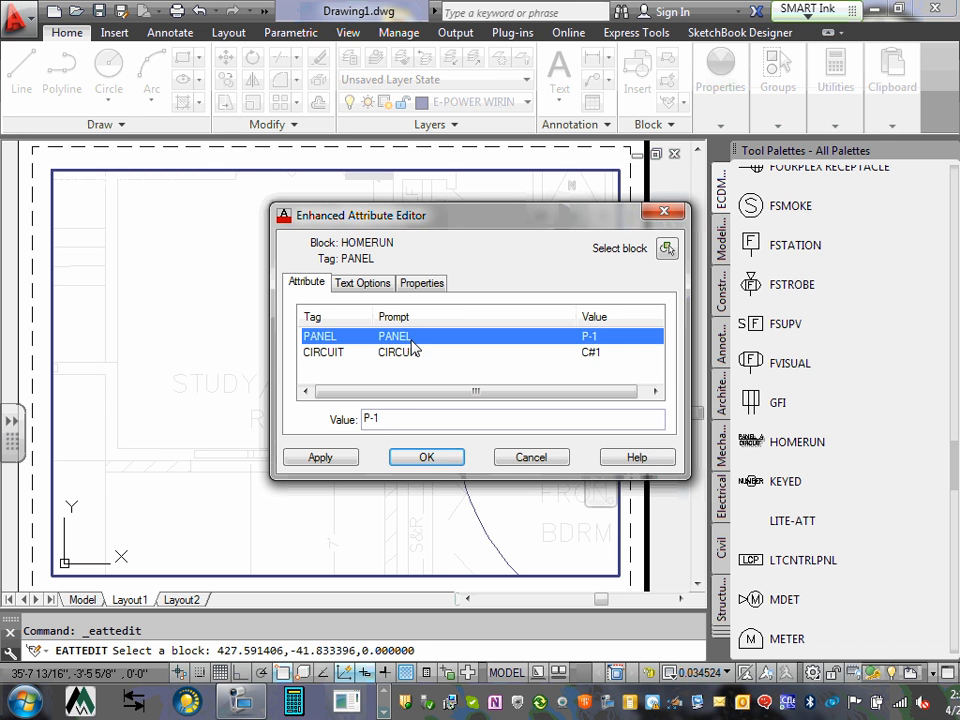
{"action": "left_click", "coordinate": [413, 355]}
{"action": "double_click", "coordinate": [412, 339]}
{"action": "left_click", "coordinate": [411, 338]}
{"action": "left_click", "coordinate": [412, 355]}
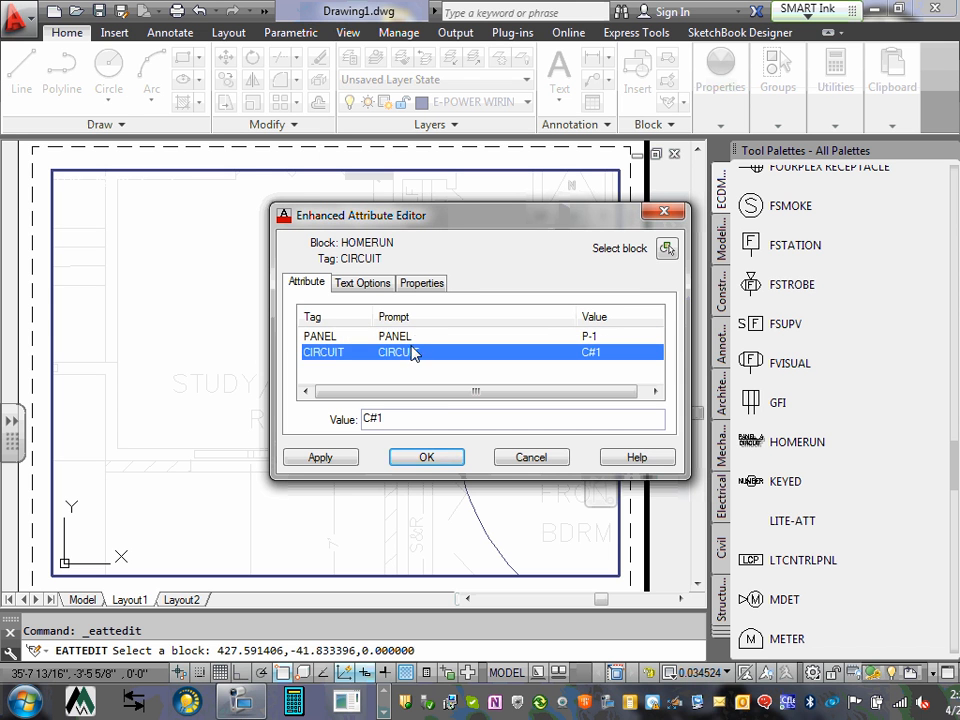
{"action": "left_click", "coordinate": [417, 340]}
{"action": "left_click", "coordinate": [414, 354]}
{"action": "left_click", "coordinate": [421, 457]}
{"action": "scroll", "coordinate": [343, 414], "scroll_direction": "down", "scroll_amount": 4}
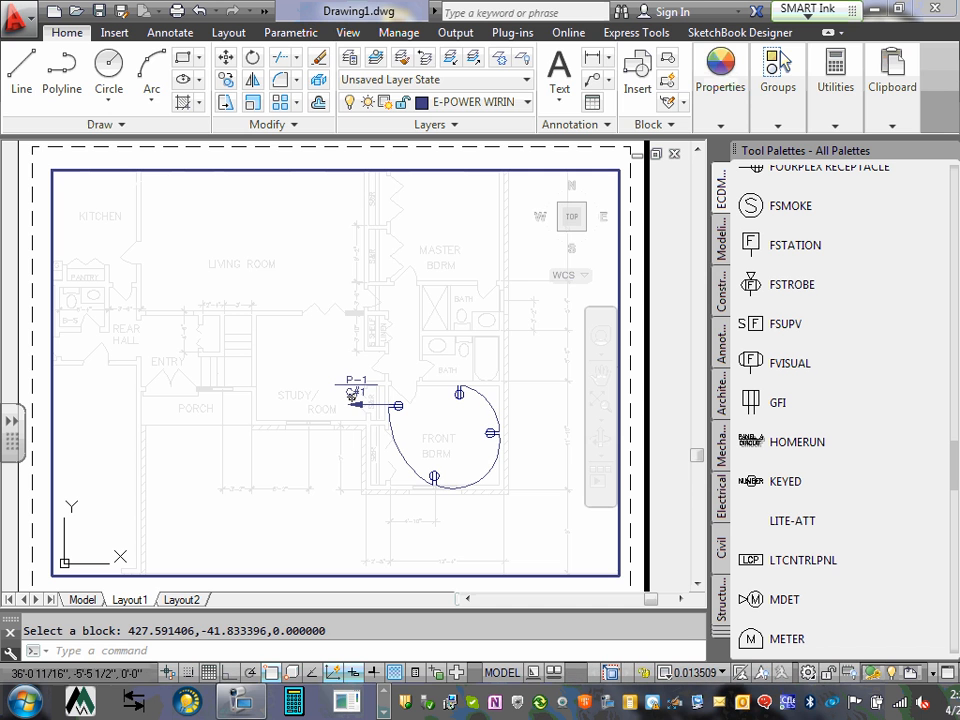
Reopen the HOMERUN block's attributes, review its PANEL and CIRCUIT values and close the editor.
{"action": "left_click", "coordinate": [356, 393]}
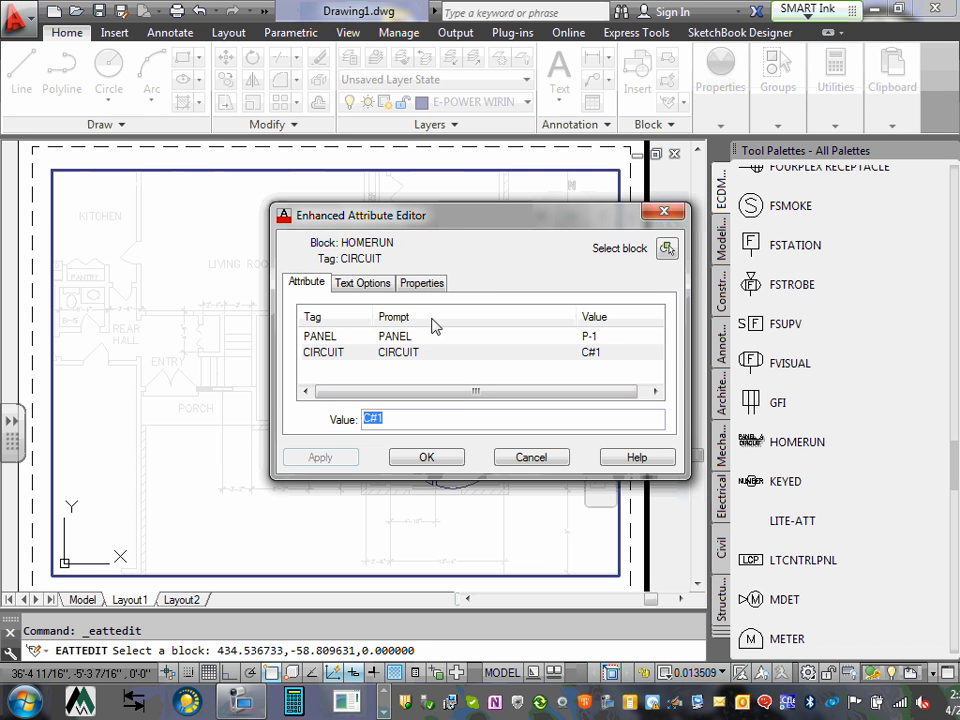
{"action": "left_click", "coordinate": [390, 337]}
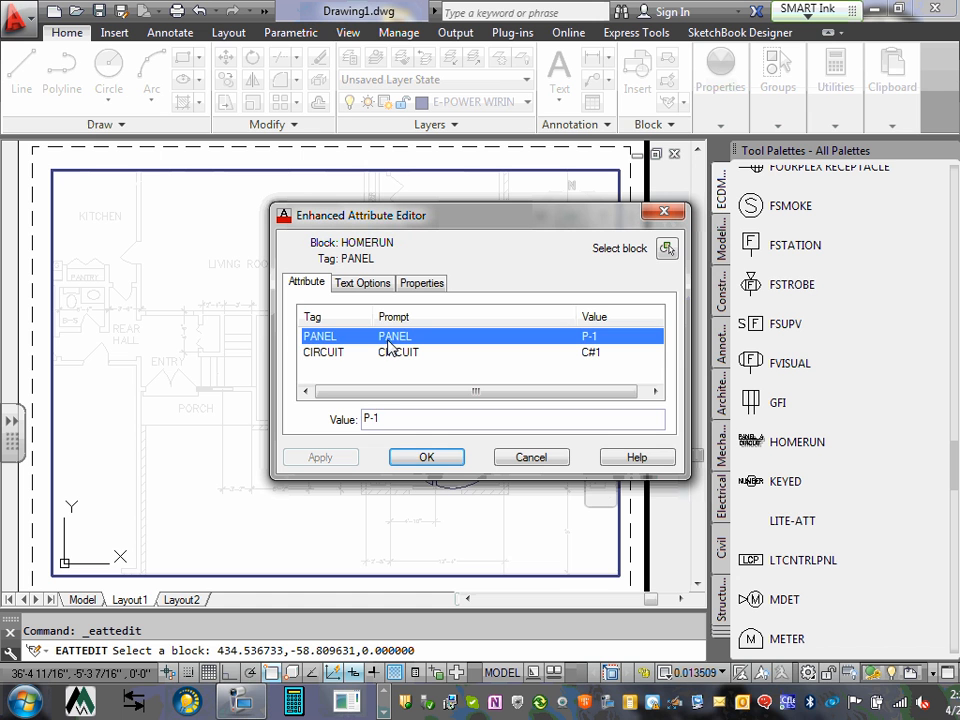
{"action": "double_click", "coordinate": [388, 420]}
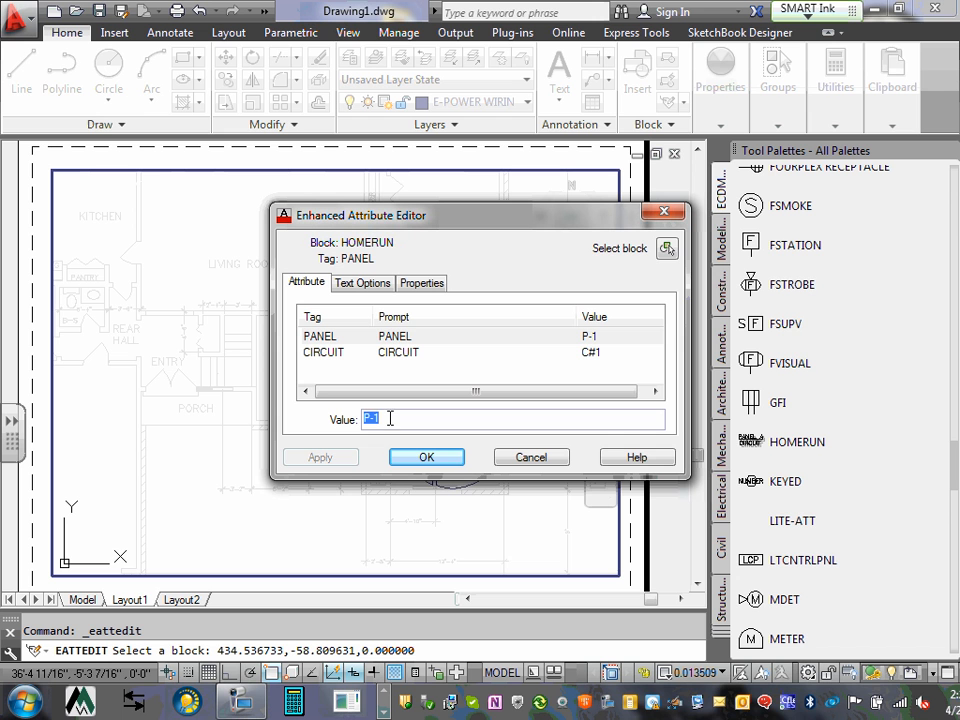
{"action": "left_click", "coordinate": [406, 353]}
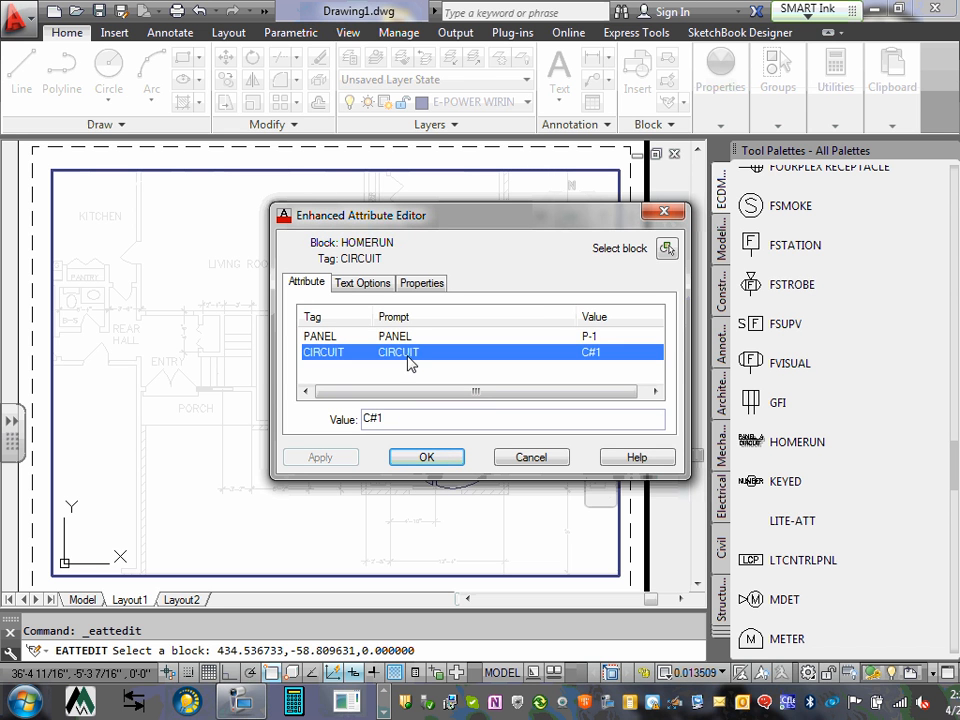
{"action": "double_click", "coordinate": [378, 420]}
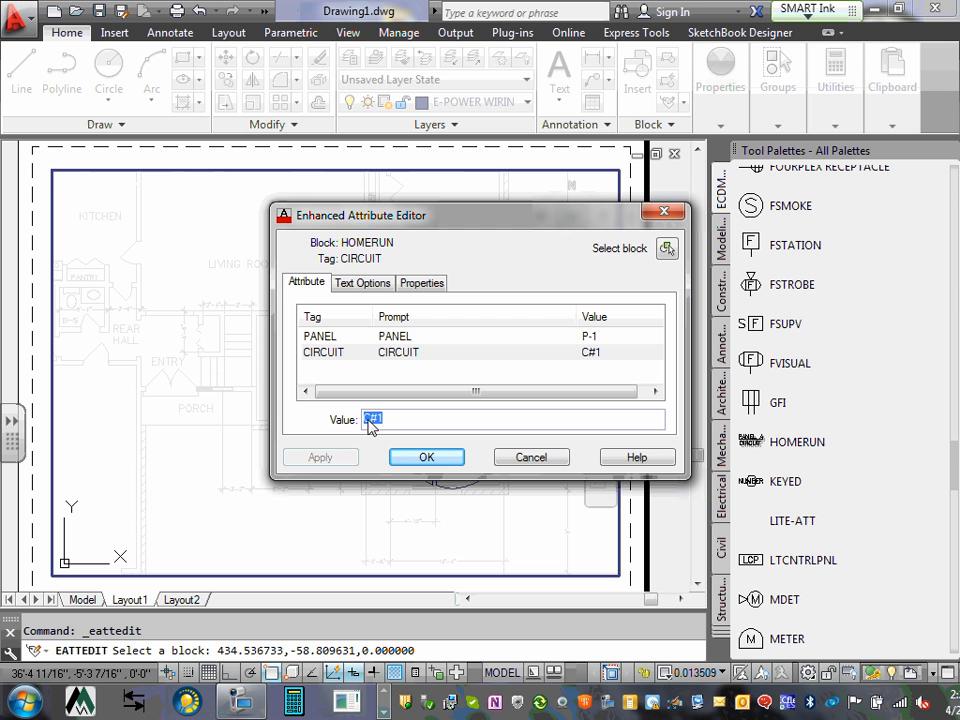
{"action": "left_click", "coordinate": [426, 457]}
{"action": "scroll", "coordinate": [352, 404], "scroll_direction": "up", "scroll_amount": 2}
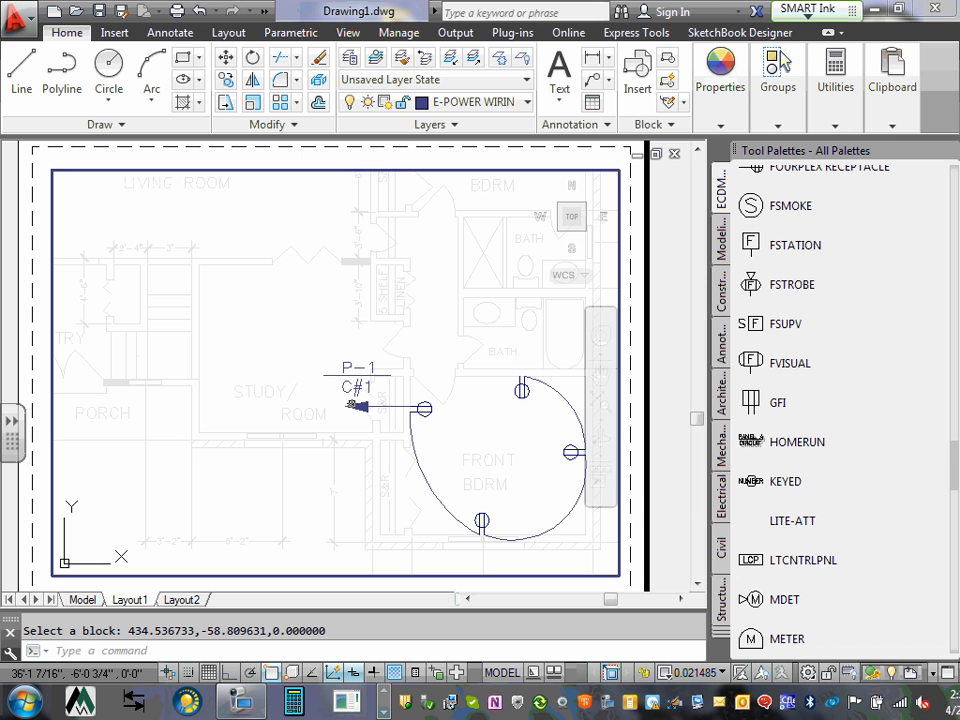
{"action": "left_click", "coordinate": [953, 700]}
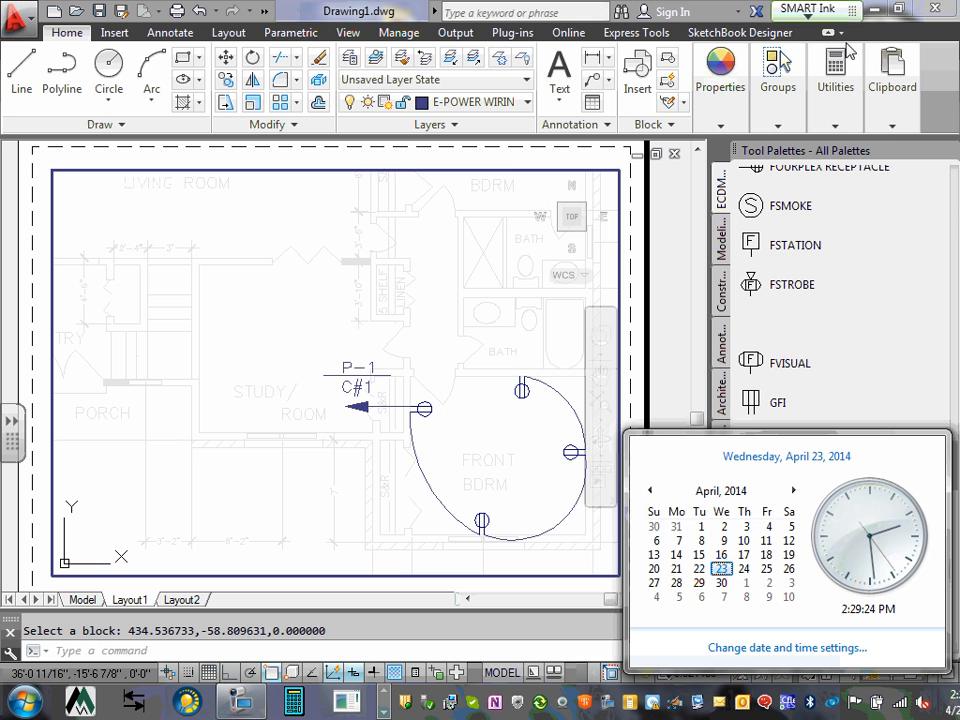
{"action": "left_click", "coordinate": [952, 38]}
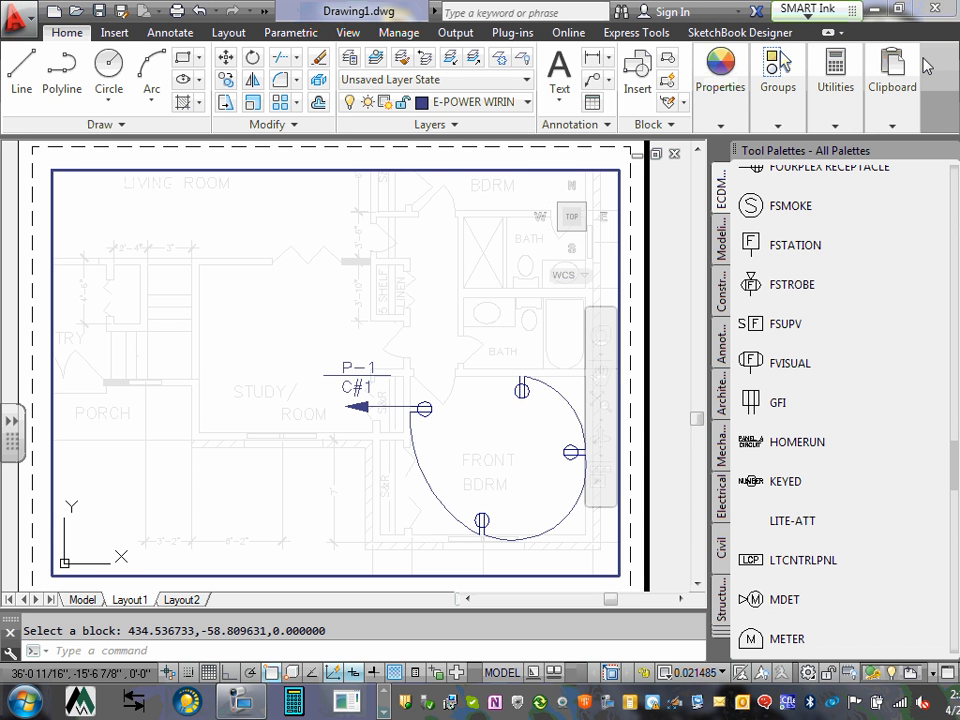
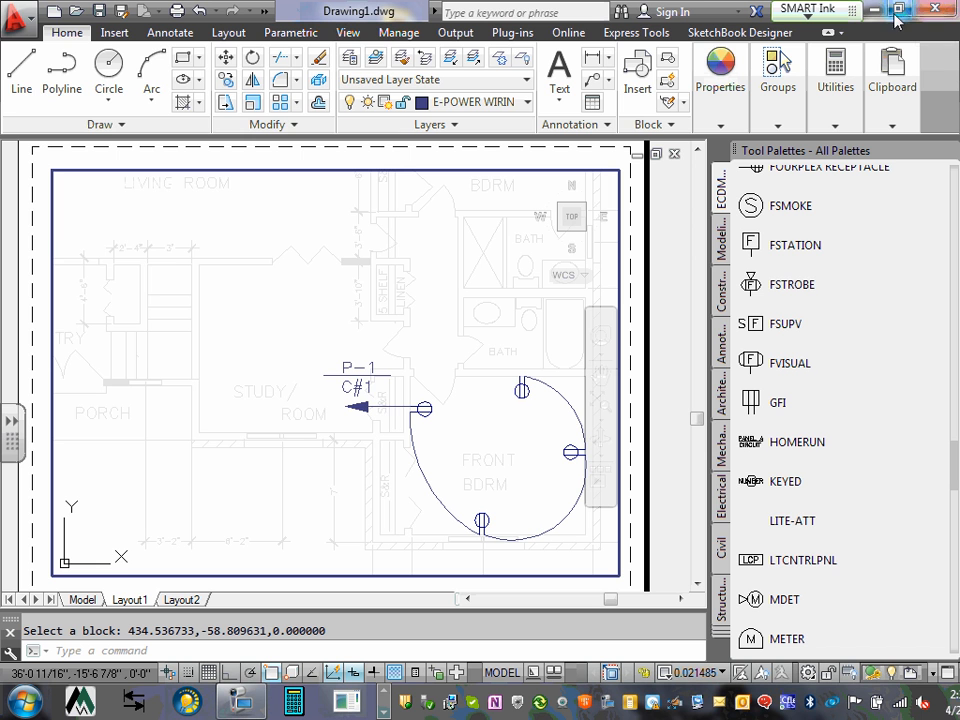
Try to save the drawing under its default name, Drawing1.dwg.
{"action": "left_click", "coordinate": [18, 16]}
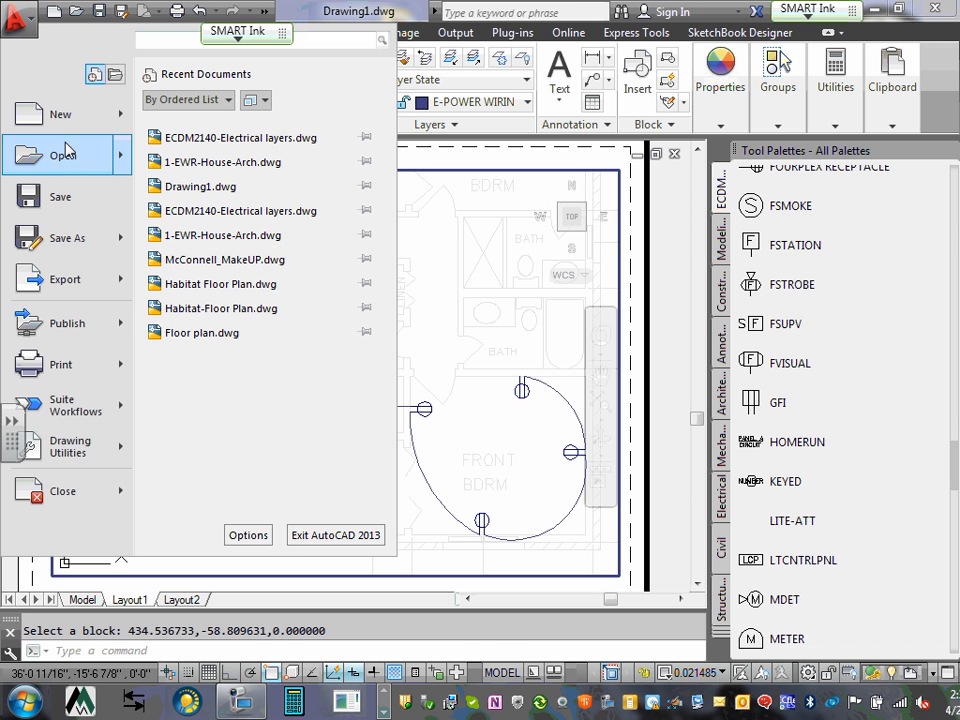
{"action": "left_click", "coordinate": [60, 194]}
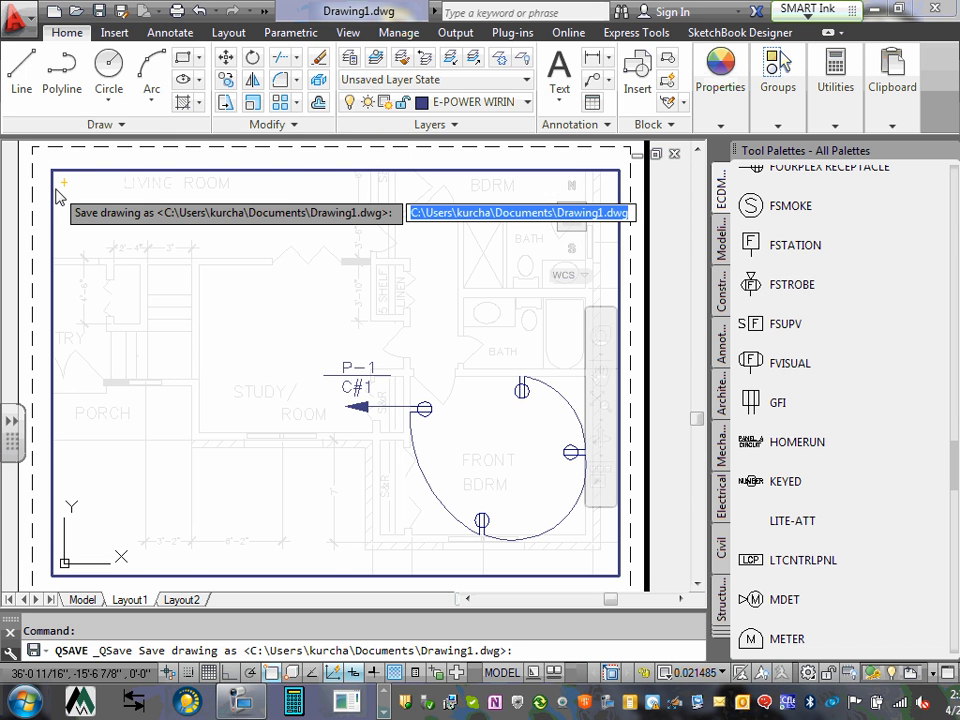
{"action": "left_click", "coordinate": [18, 16]}
{"action": "left_click", "coordinate": [62, 200]}
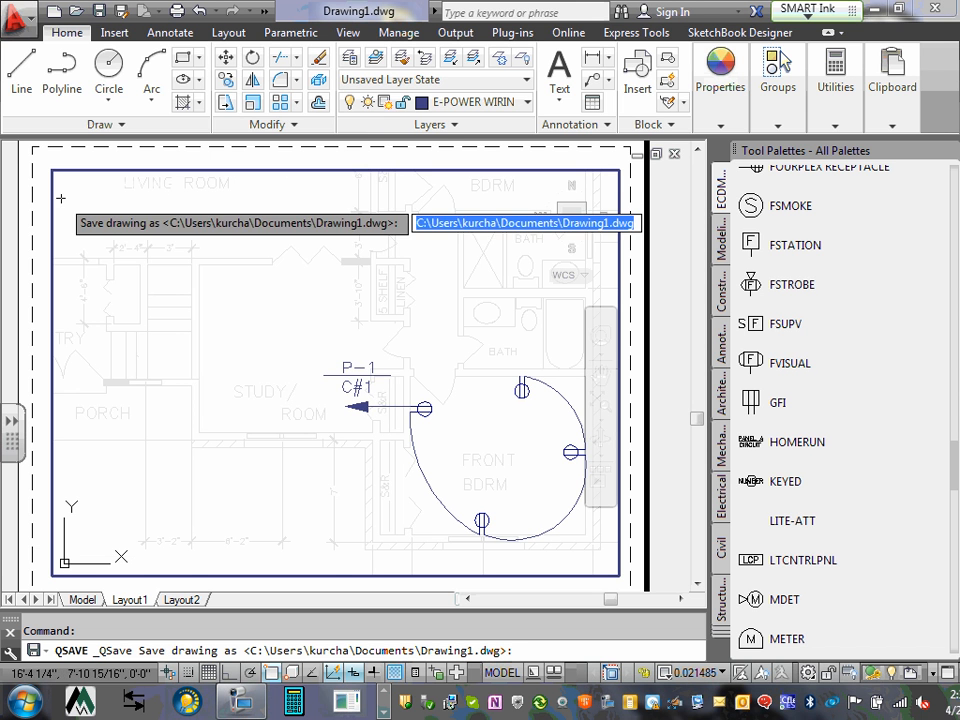
{"action": "left_click", "coordinate": [18, 16]}
{"action": "left_click", "coordinate": [64, 213]}
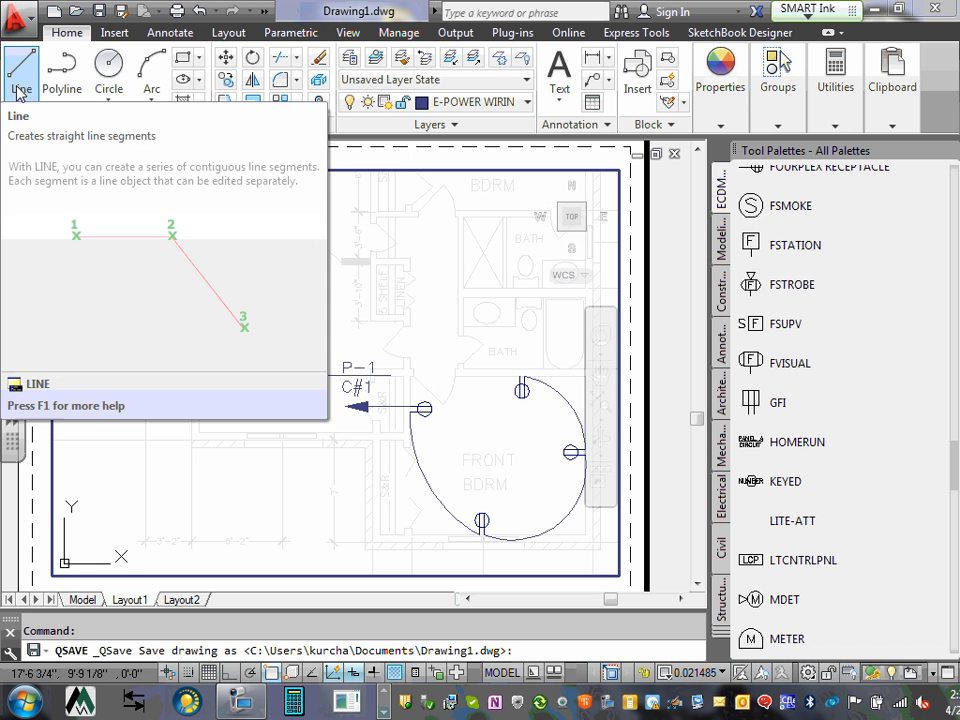
Try to quit the program while saving the changes to Drawing1.dwg, and cancel at the file name prompt.
{"action": "mouse_move", "coordinate": [892, 95]}
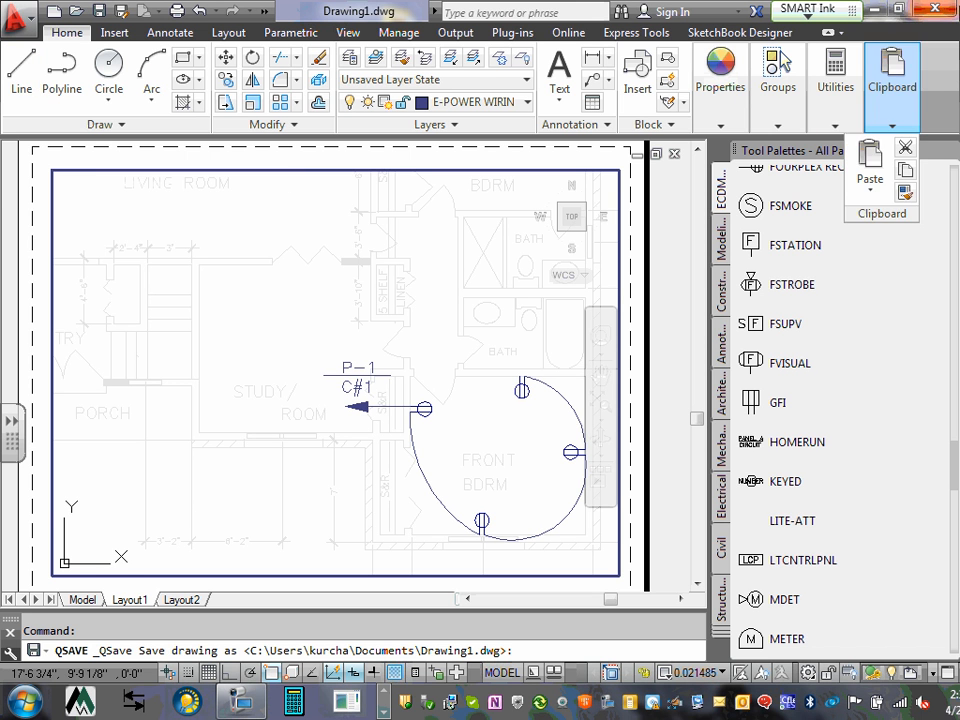
{"action": "left_click", "coordinate": [926, 8]}
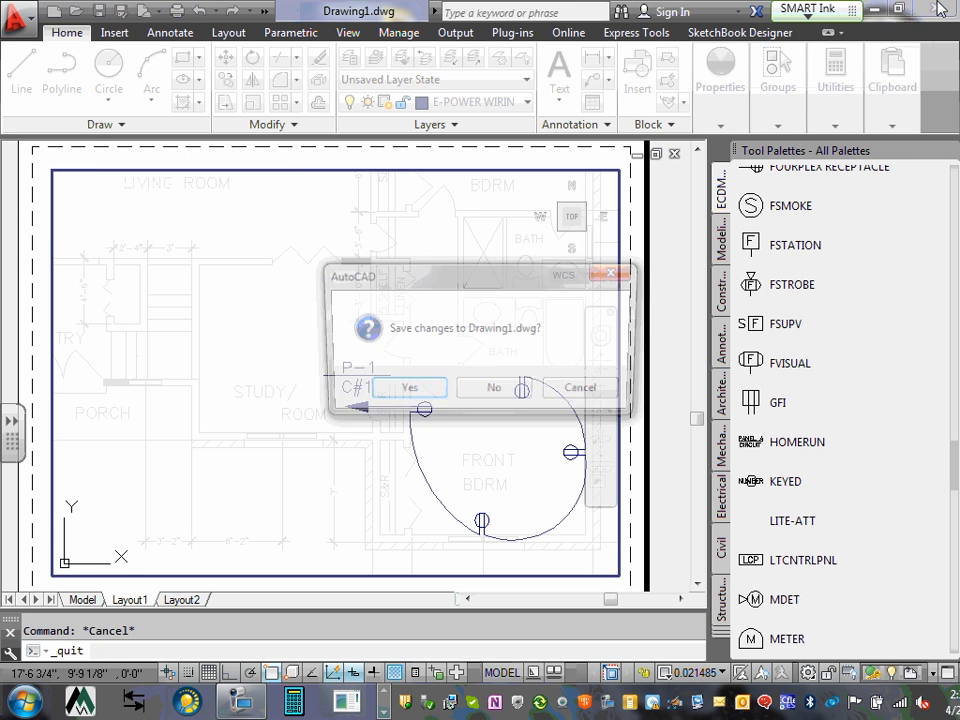
{"action": "left_click", "coordinate": [418, 390]}
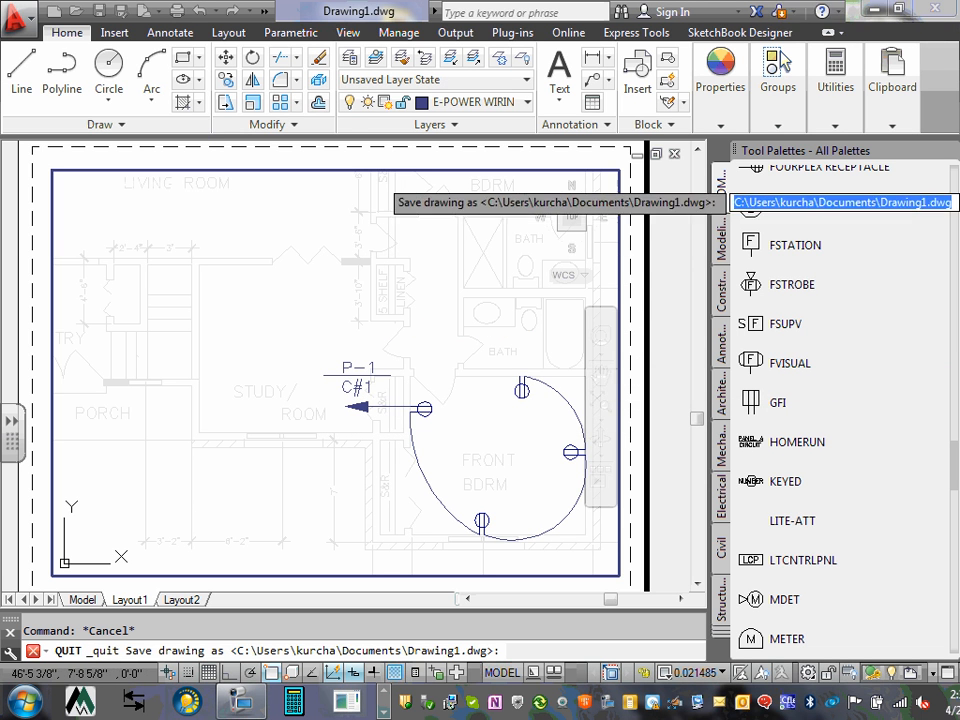
{"action": "key", "text": "Escape"}
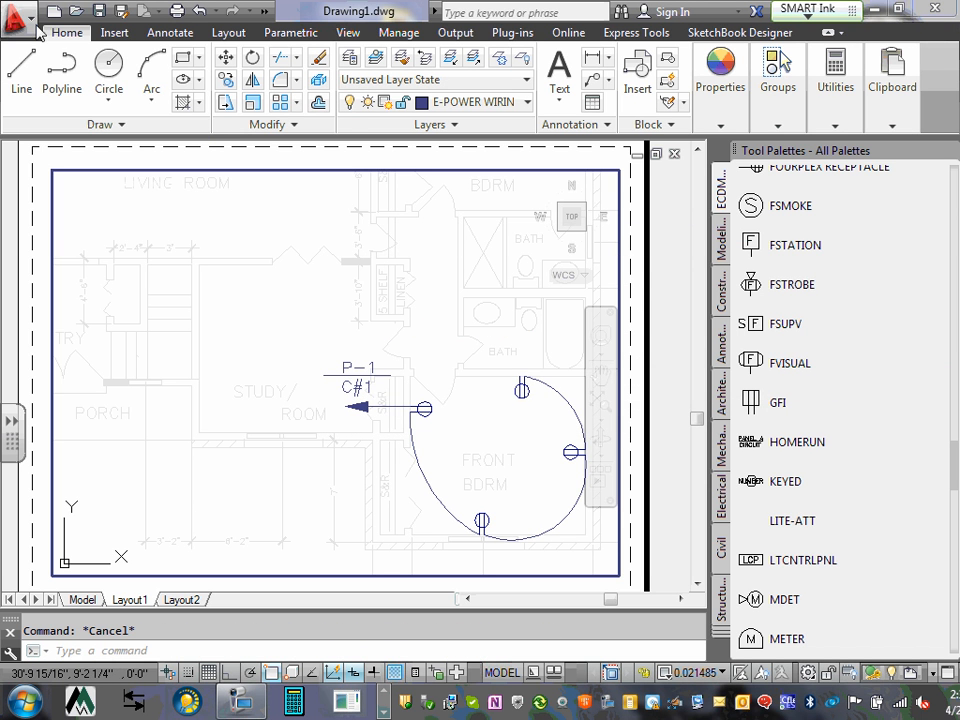
Try to save a copy of the drawing in DXF format with the default accuracy, and cancel at the file name prompt.
{"action": "left_click", "coordinate": [17, 16]}
{"action": "mouse_move", "coordinate": [92, 244]}
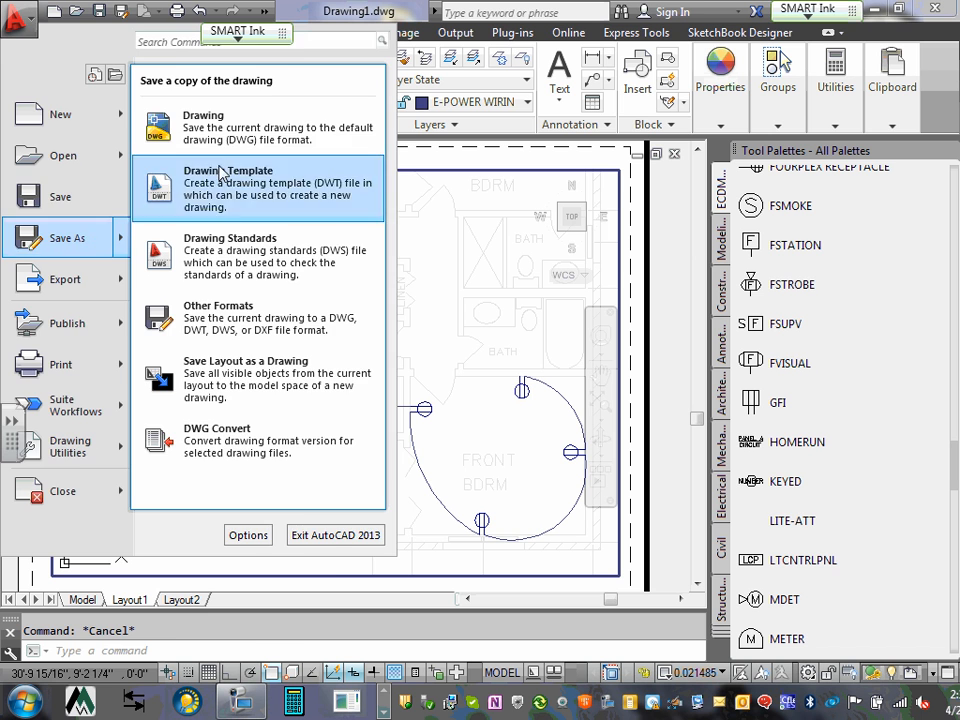
{"action": "left_click", "coordinate": [221, 168]}
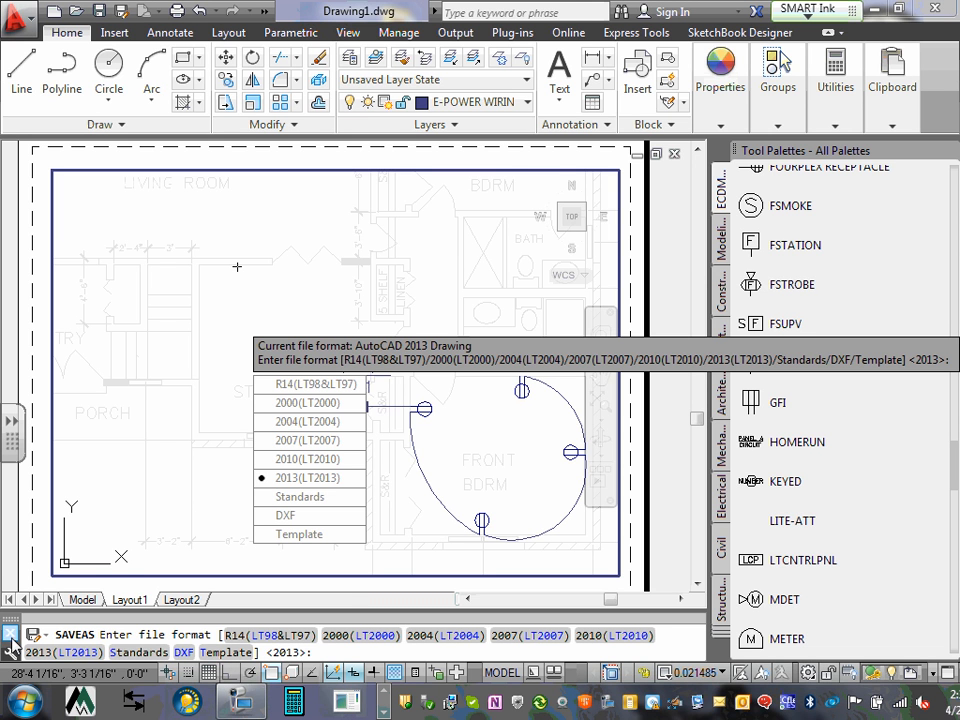
{"action": "right_click", "coordinate": [327, 653]}
{"action": "left_click", "coordinate": [336, 651]}
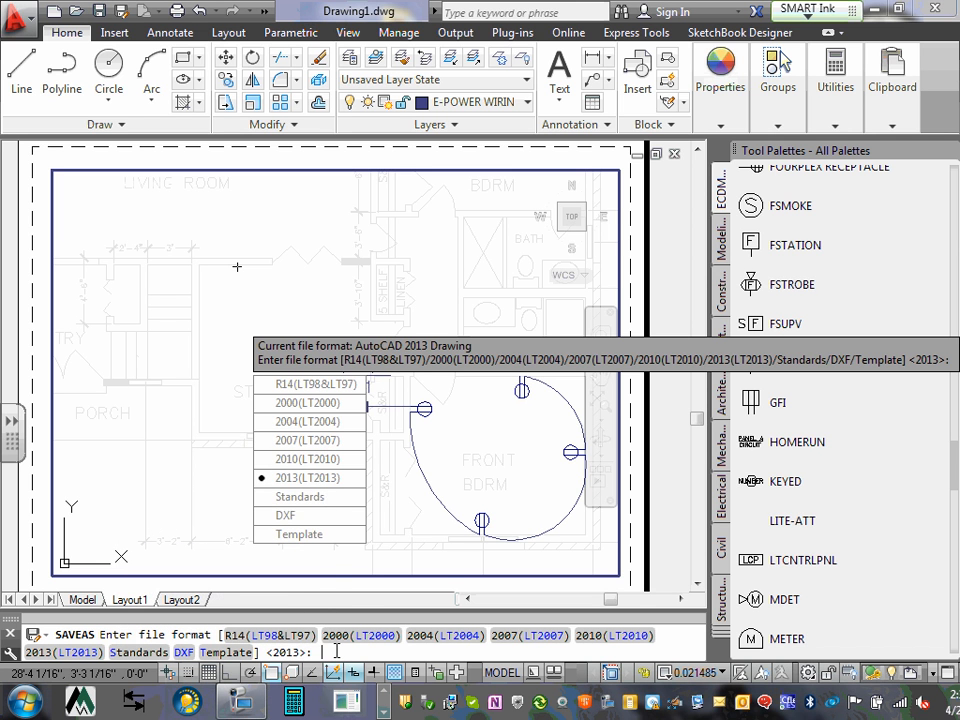
{"action": "type", "text": "d"}
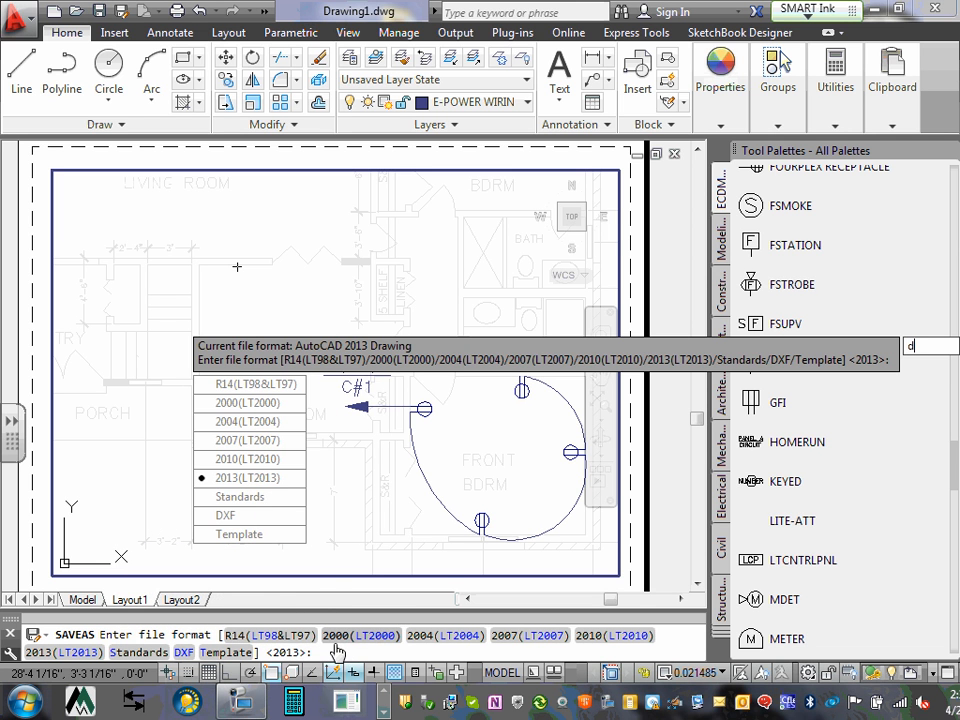
{"action": "key", "text": "Return"}
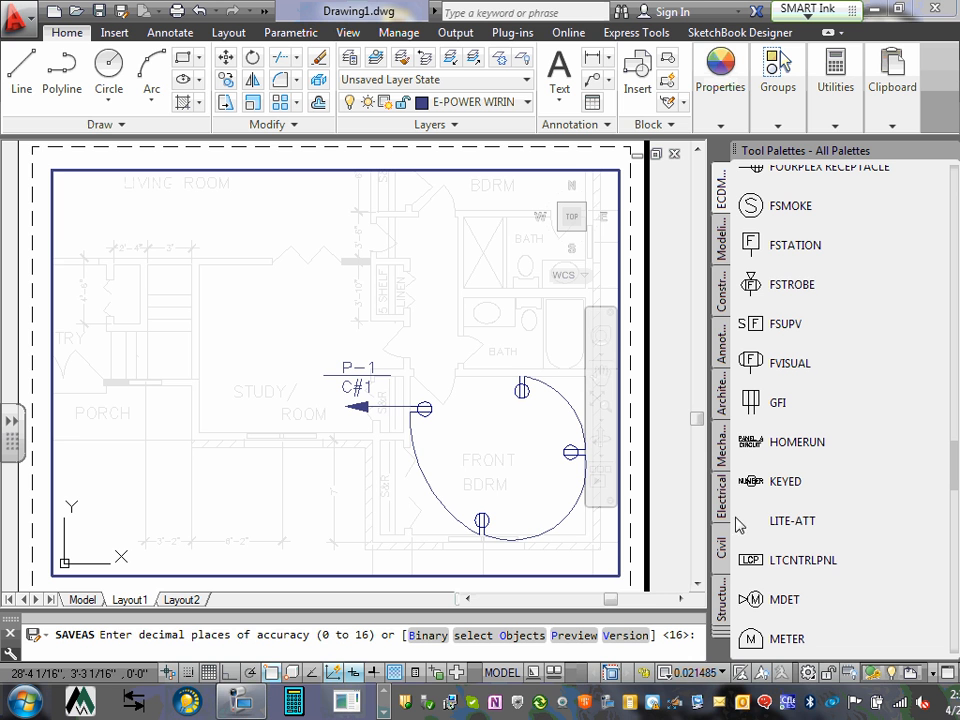
{"action": "key", "text": "Return"}
{"action": "key", "text": "Escape"}
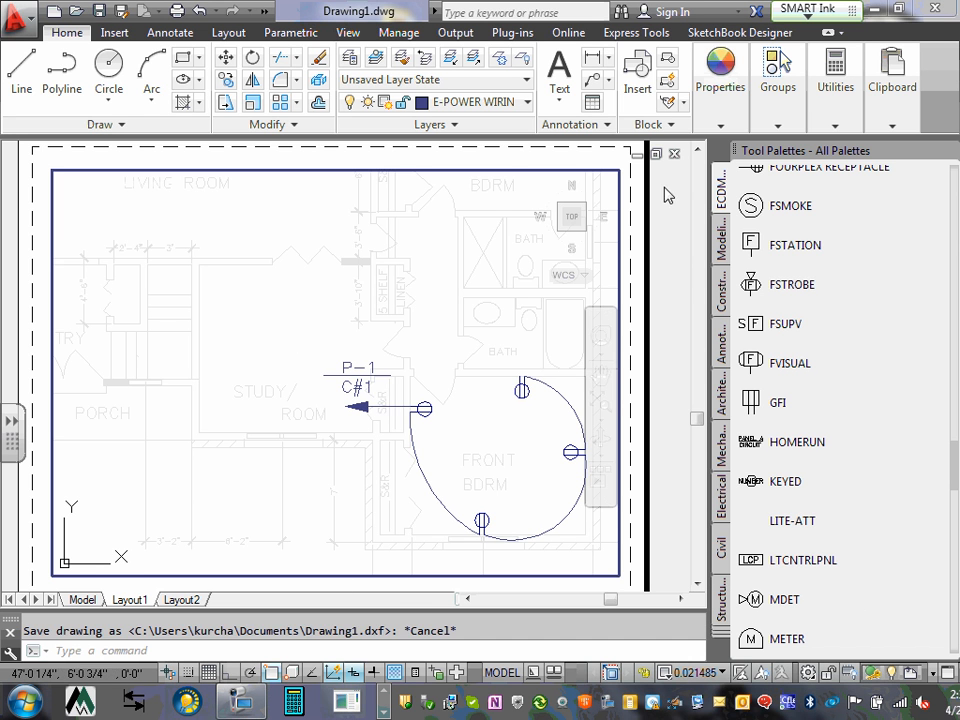
Leave the Layout1 viewport for paper space and switch to model space to show the eastern part of the floor plan.
{"action": "double_click", "coordinate": [667, 190]}
{"action": "left_click", "coordinate": [667, 190]}
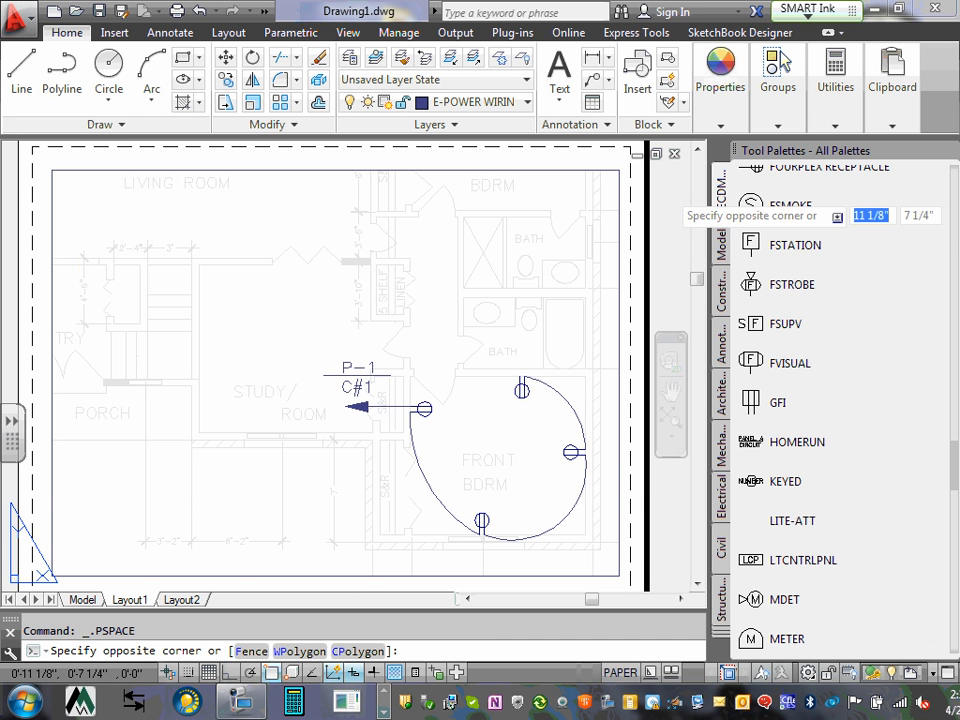
{"action": "left_click", "coordinate": [82, 599]}
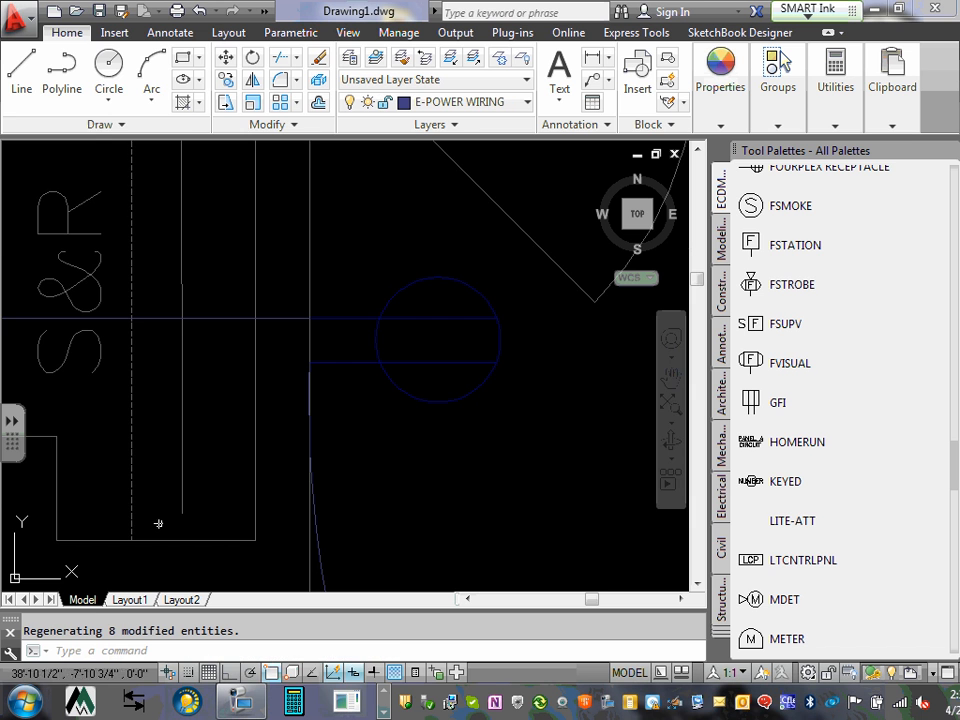
{"action": "scroll", "coordinate": [236, 406], "scroll_direction": "down", "scroll_amount": 6}
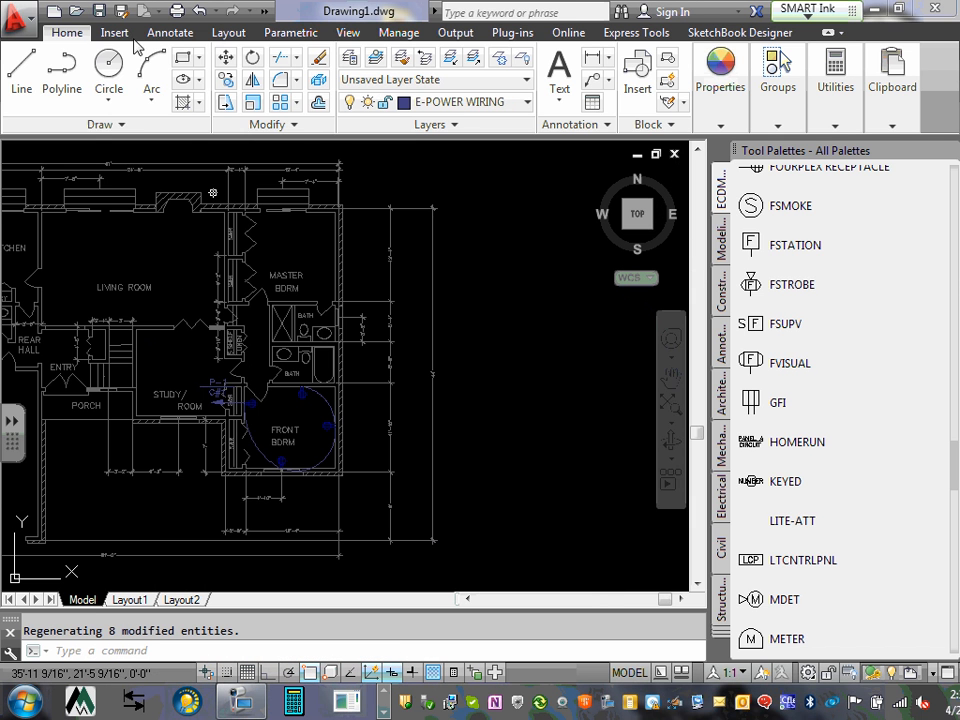
Try to save the drawing as a new file with the Save As command.
{"action": "left_click", "coordinate": [18, 16]}
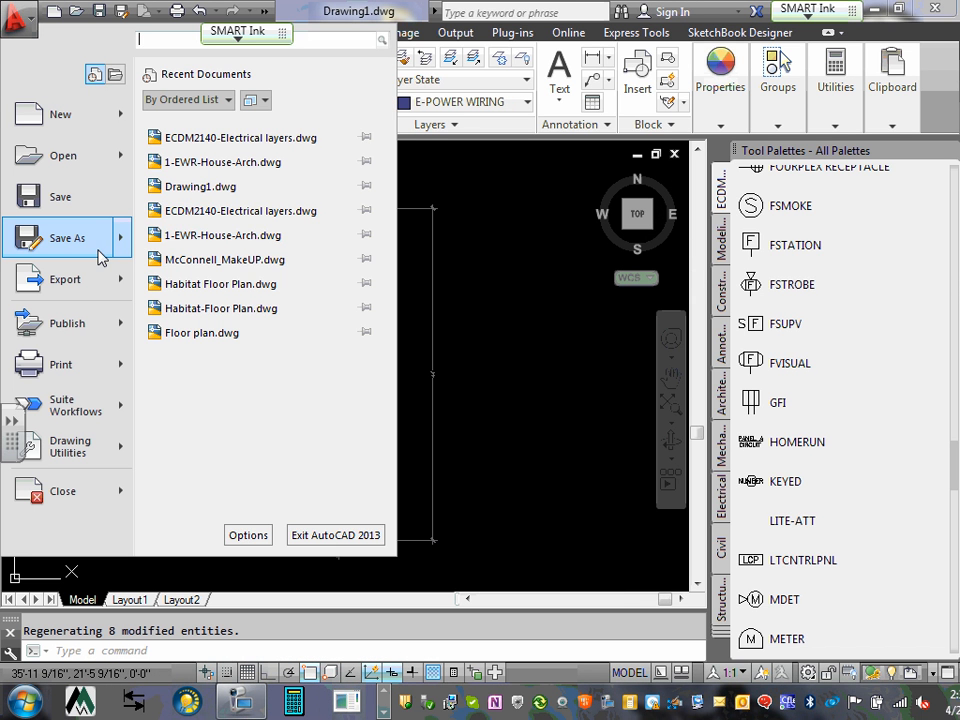
{"action": "mouse_move", "coordinate": [90, 250]}
{"action": "left_click", "coordinate": [273, 143]}
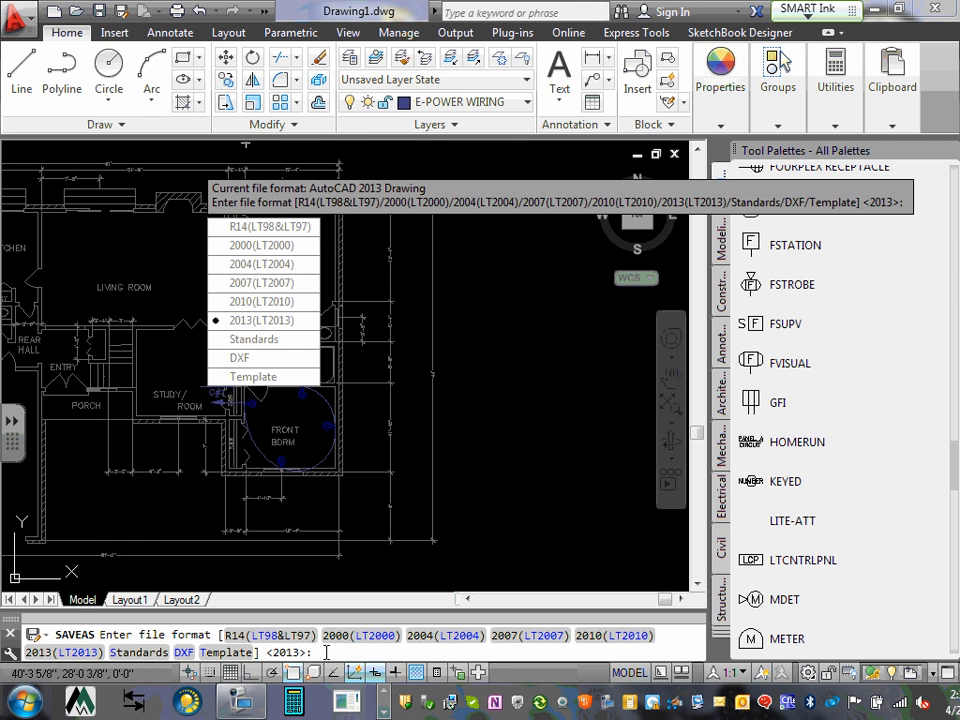
{"action": "left_click", "coordinate": [270, 636]}
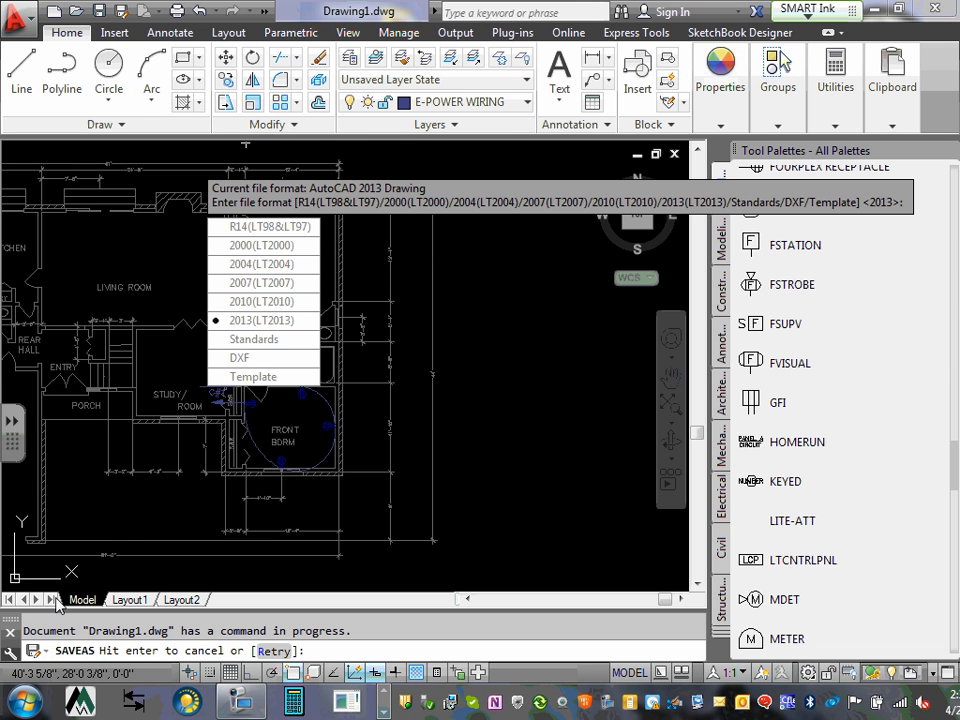
Cancel the pending Save As command and close the Options dialog without changing any setting.
{"action": "left_click", "coordinate": [44, 654]}
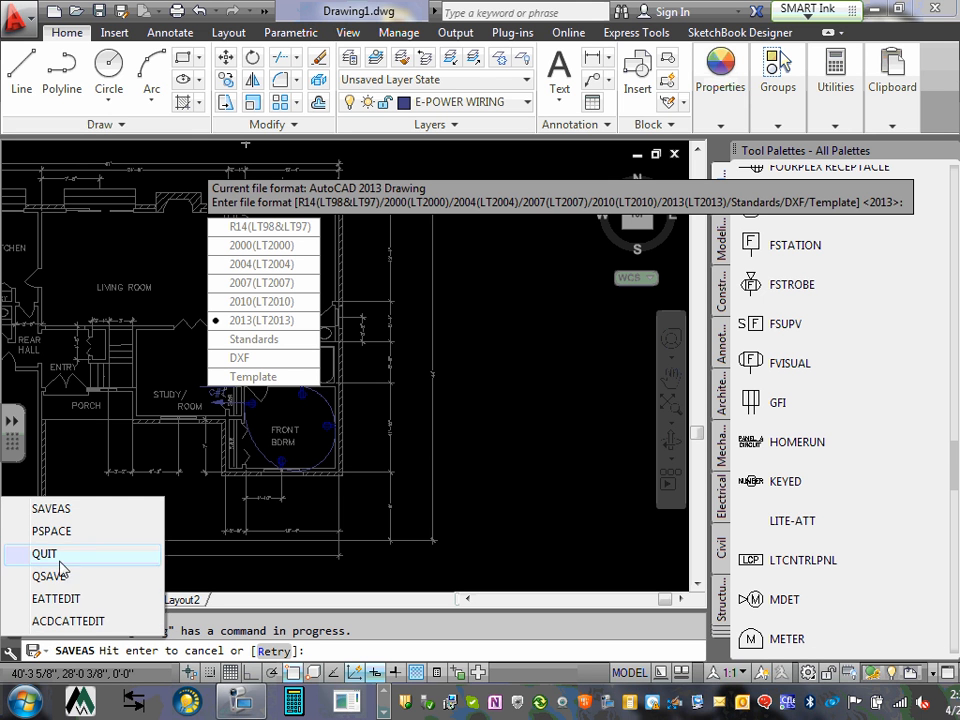
{"action": "left_click", "coordinate": [11, 653]}
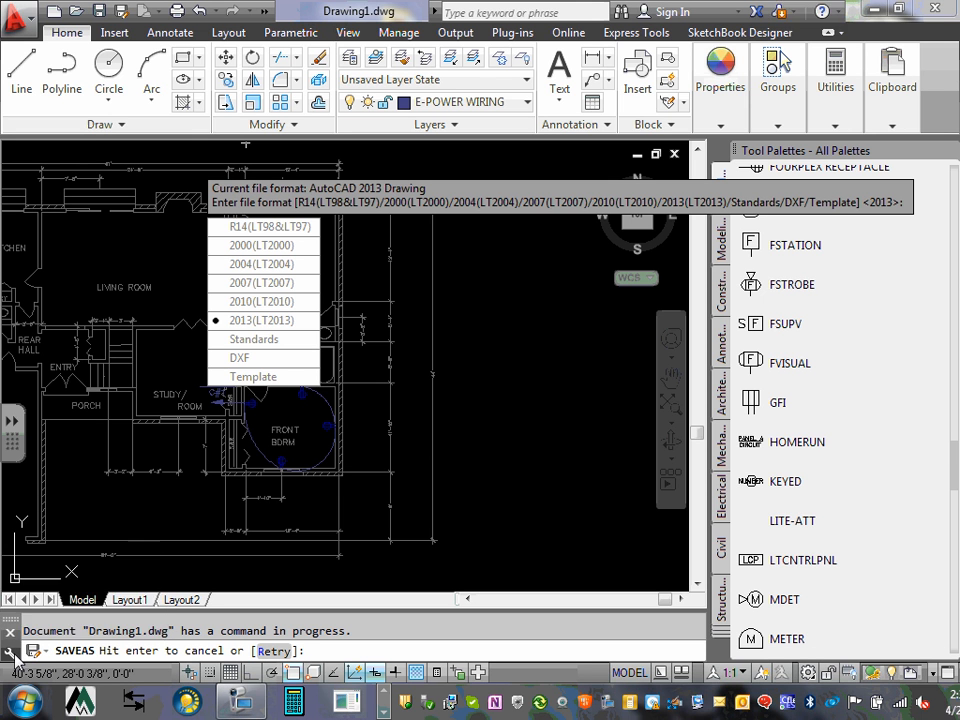
{"action": "left_click", "coordinate": [32, 652]}
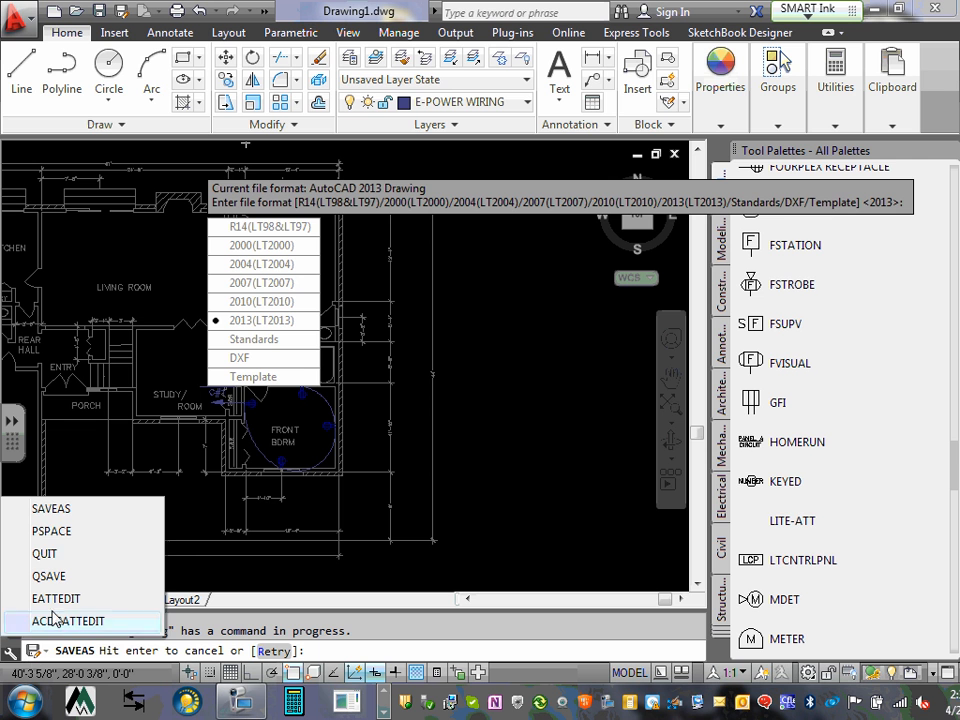
{"action": "left_click", "coordinate": [11, 652]}
{"action": "left_click", "coordinate": [60, 626]}
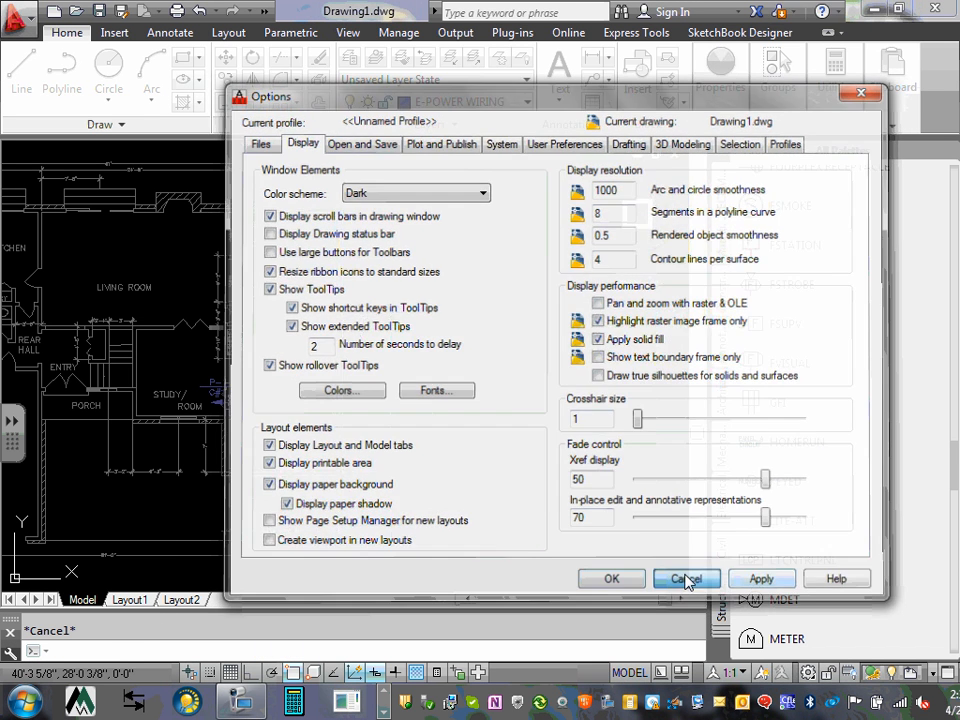
{"action": "left_click", "coordinate": [686, 580]}
Minimize AutoCAD to reach the Windows desktop and dismiss the "Pick up my kids" calendar reminder.
{"action": "left_click", "coordinate": [879, 8]}
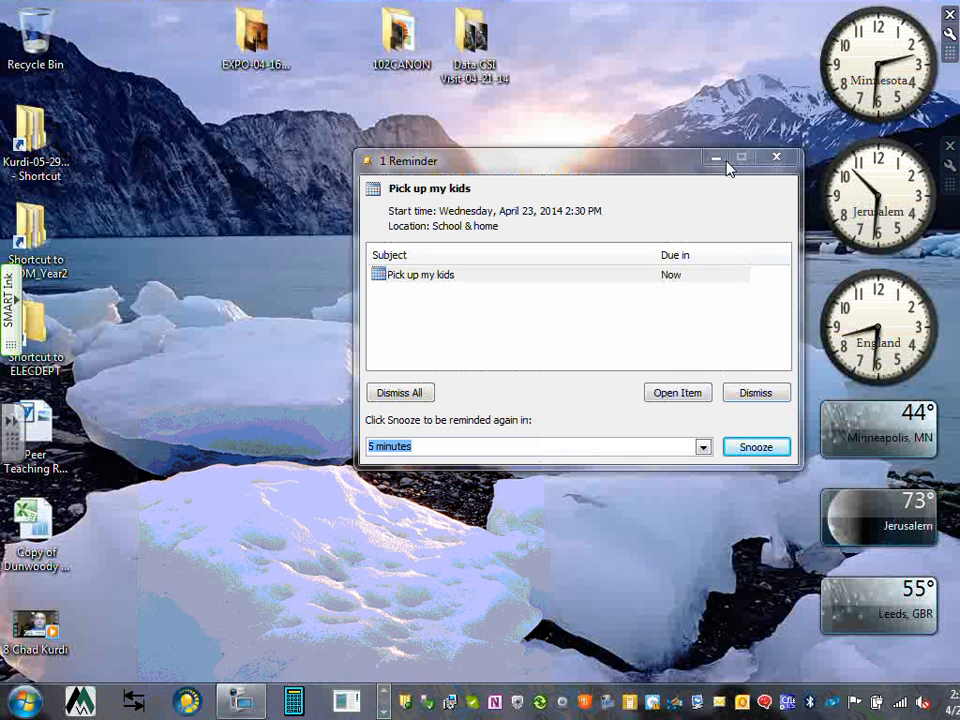
{"action": "left_click", "coordinate": [752, 392]}
{"action": "mouse_move", "coordinate": [940, 367]}
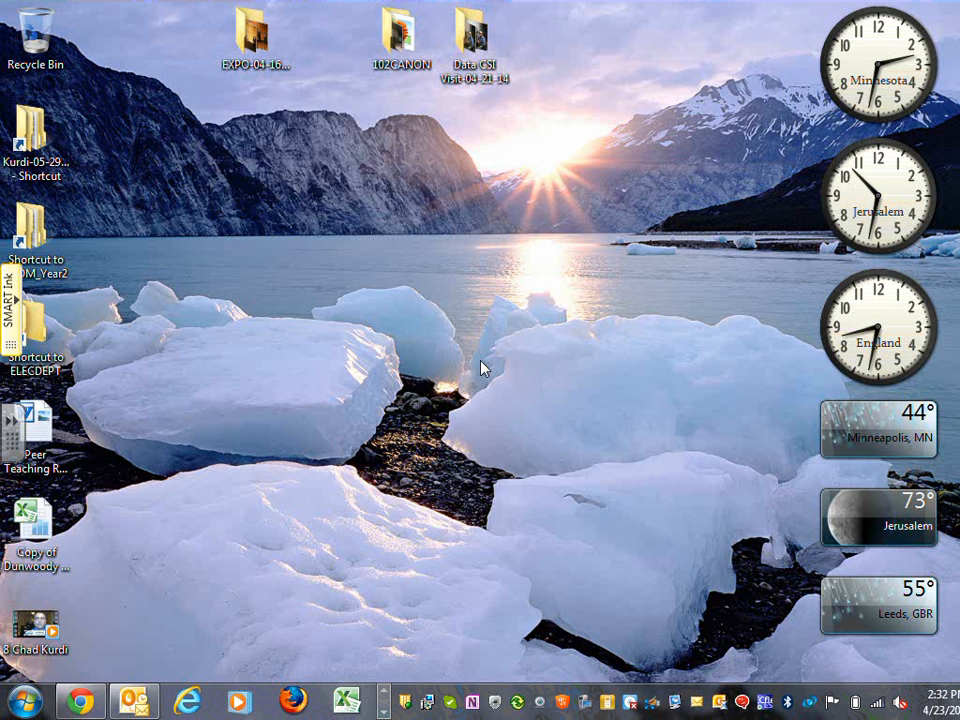
{"action": "right_click", "coordinate": [480, 368]}
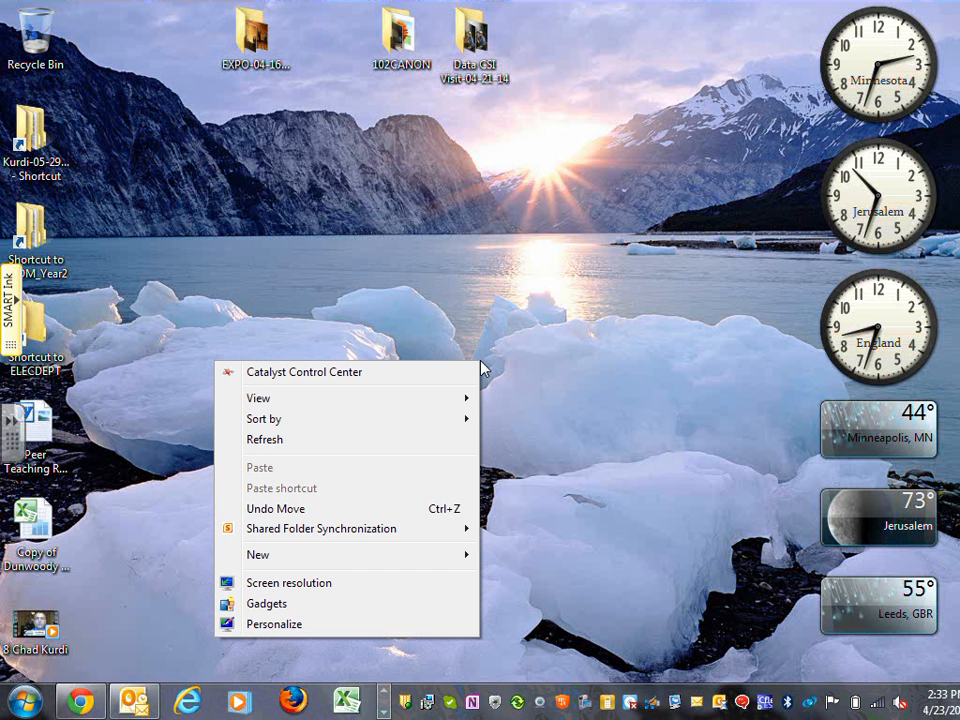
{"action": "left_click", "coordinate": [481, 362]}
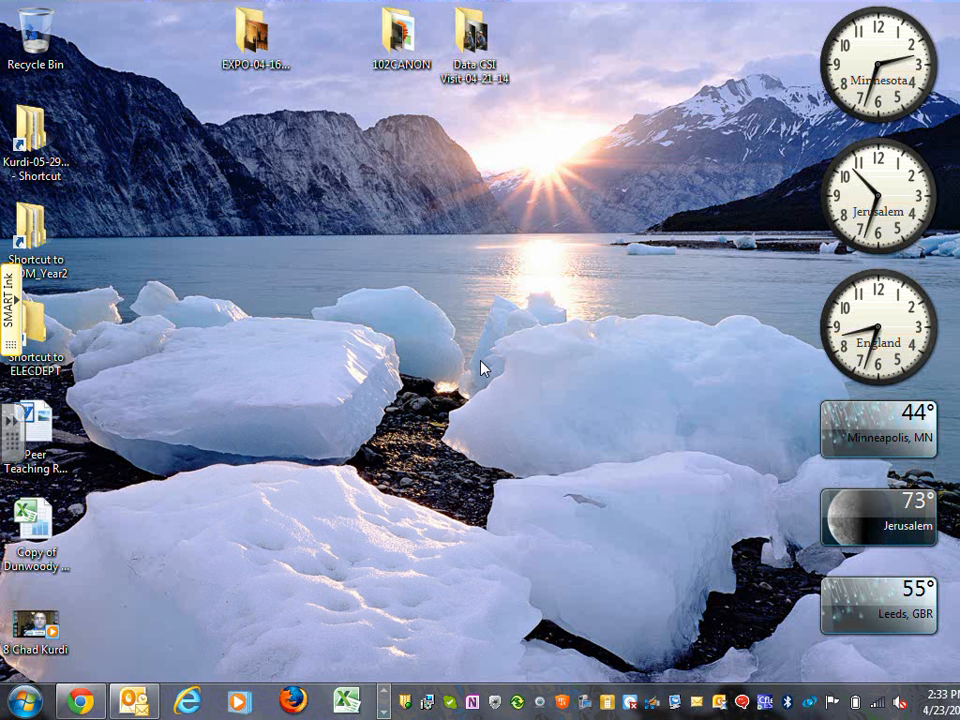